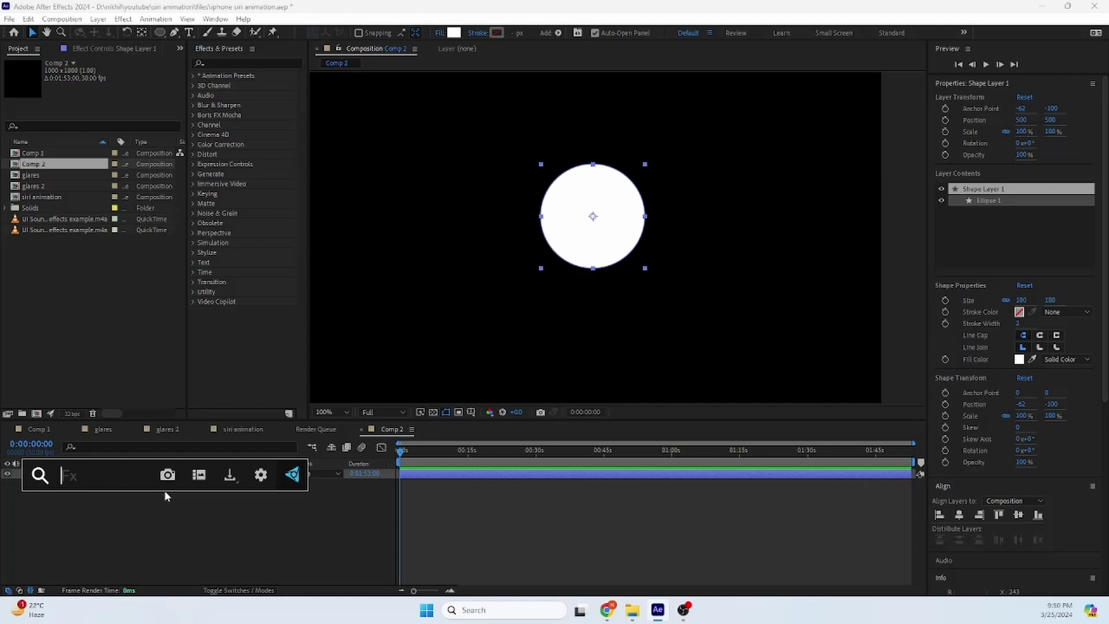
Apply Gradient Ramp to the white circle, placing the ramp start at its upper edge and the ramp end at its lower edge
{"action": "type", "text": "ramp"}
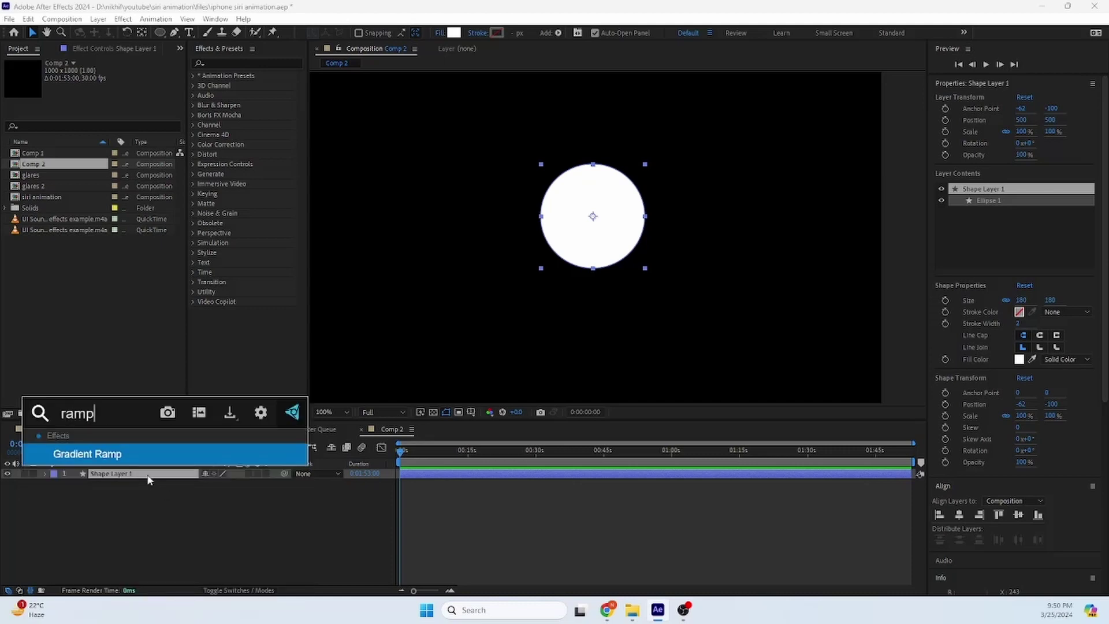
{"action": "left_click", "coordinate": [109, 454]}
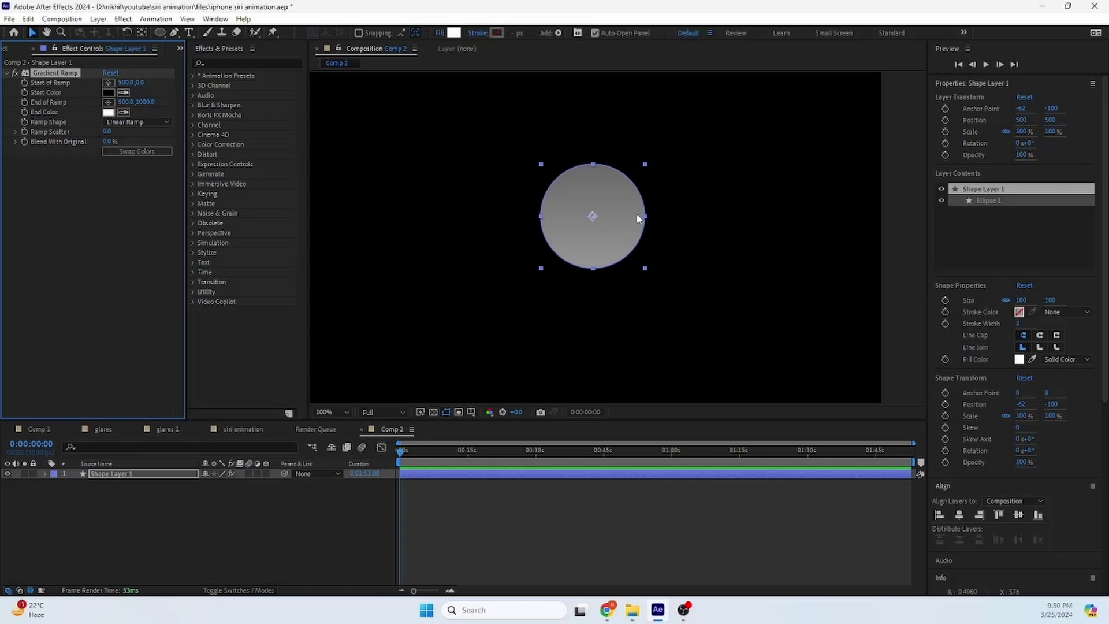
{"action": "scroll", "coordinate": [638, 218], "scroll_direction": "down", "scroll_amount": 2}
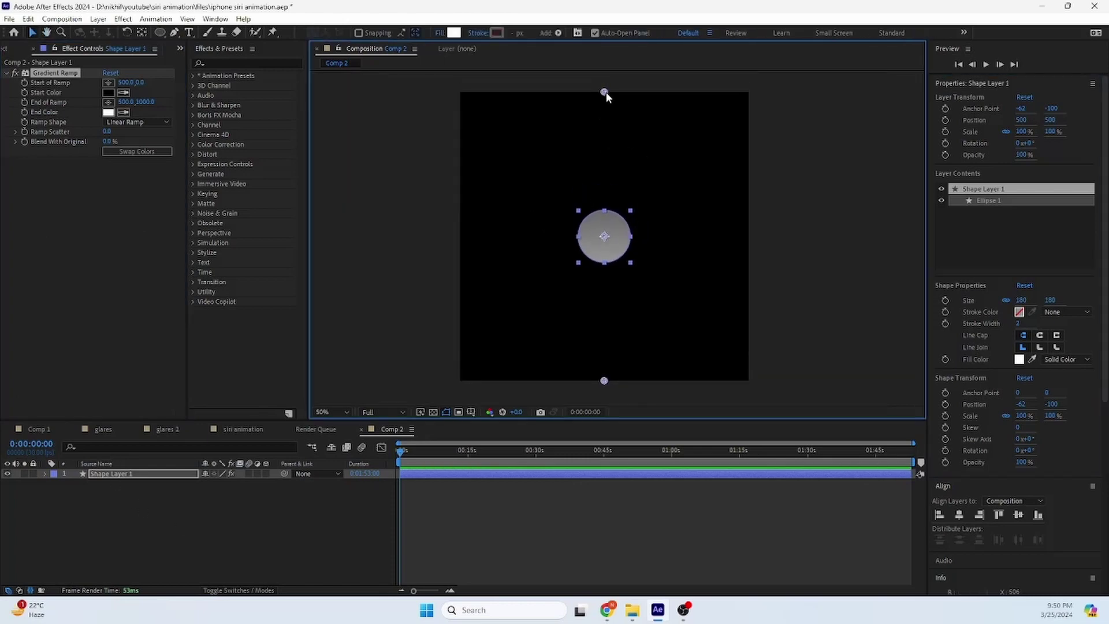
{"action": "left_click_drag", "start_coordinate": [605, 92], "coordinate": [605, 213]}
{"action": "scroll", "coordinate": [605, 212], "scroll_direction": "up", "scroll_amount": 4}
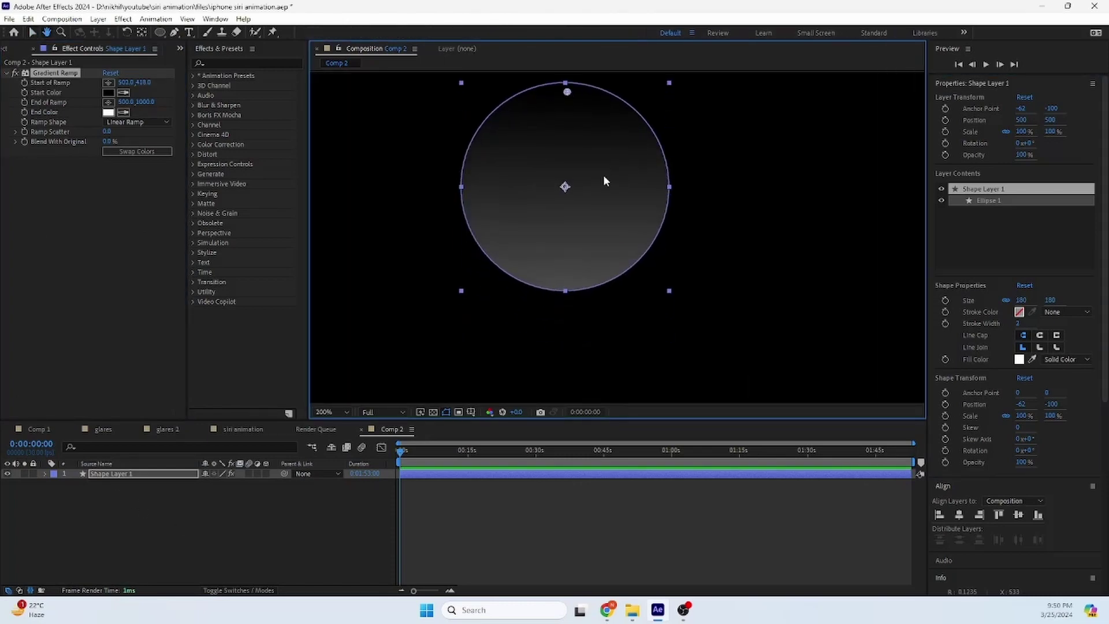
{"action": "scroll", "coordinate": [604, 181], "scroll_direction": "down", "scroll_amount": 4}
{"action": "left_click_drag", "start_coordinate": [604, 365], "coordinate": [602, 250]}
{"action": "scroll", "coordinate": [602, 250], "scroll_direction": "up", "scroll_amount": 4}
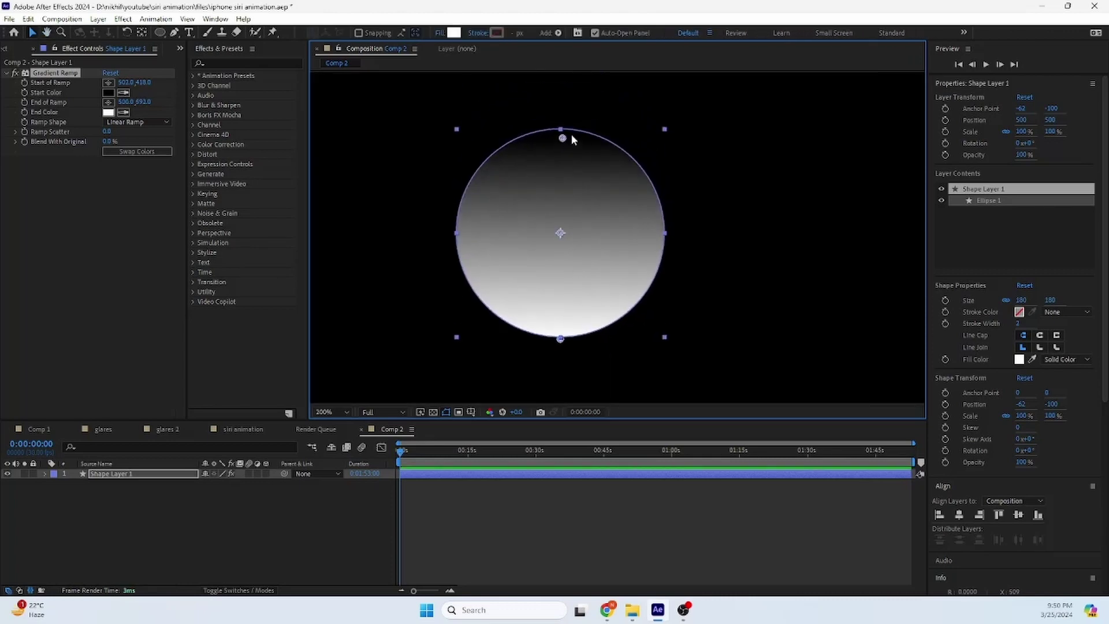
{"action": "left_click_drag", "start_coordinate": [562, 138], "coordinate": [559, 126]}
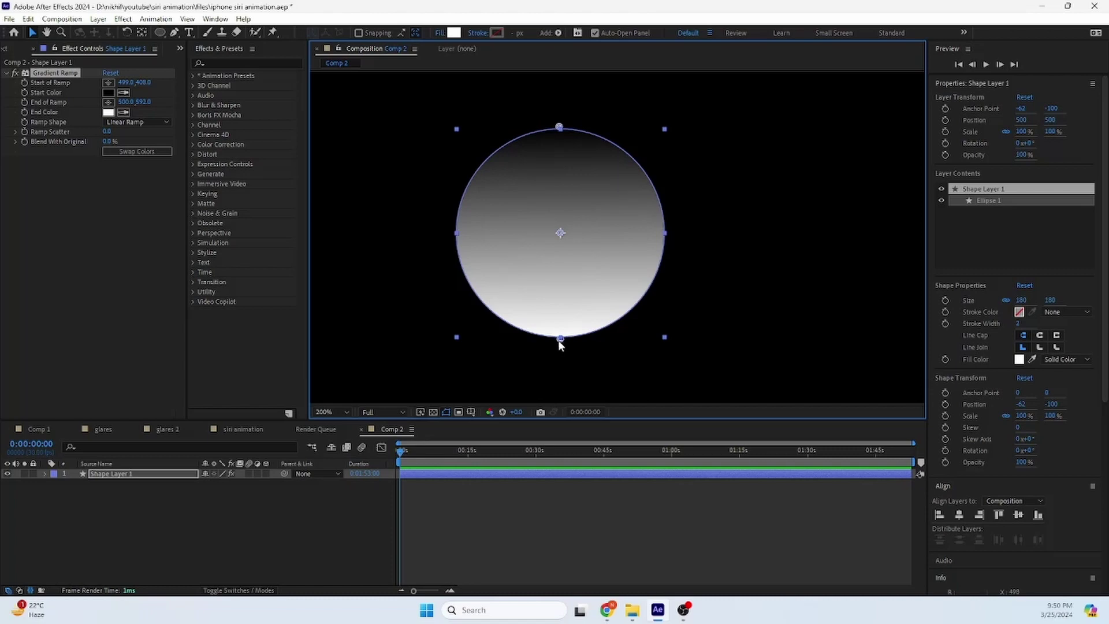
{"action": "left_click_drag", "start_coordinate": [559, 338], "coordinate": [561, 336]}
Swap the Gradient Ramp colors and set the start color to pure red
{"action": "left_click", "coordinate": [137, 152]}
{"action": "left_click", "coordinate": [108, 92]}
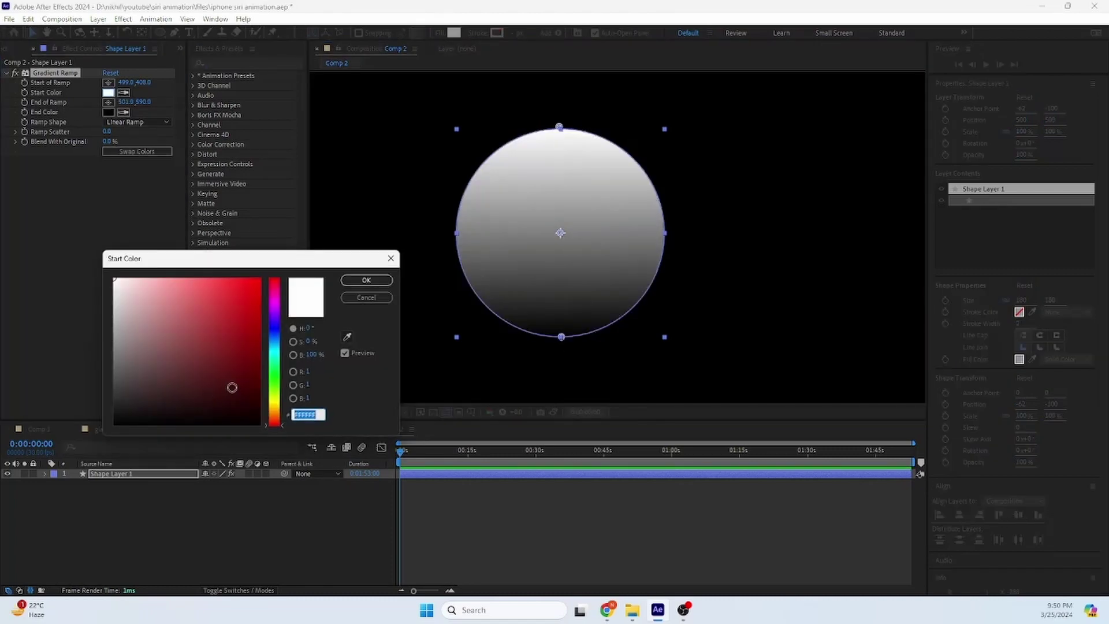
{"action": "left_click_drag", "start_coordinate": [233, 344], "coordinate": [260, 279]}
{"action": "left_click", "coordinate": [384, 280]}
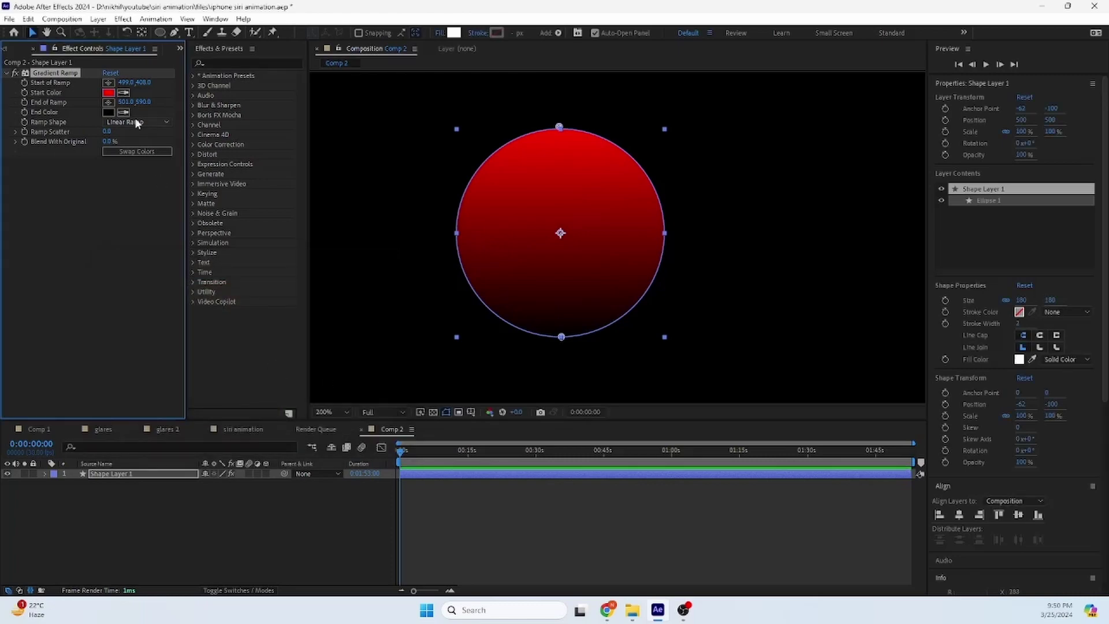
Duplicate the red circle layer and give the copy's Gradient Ramp a different start color
{"action": "left_click", "coordinate": [175, 511]}
{"action": "left_click", "coordinate": [110, 473]}
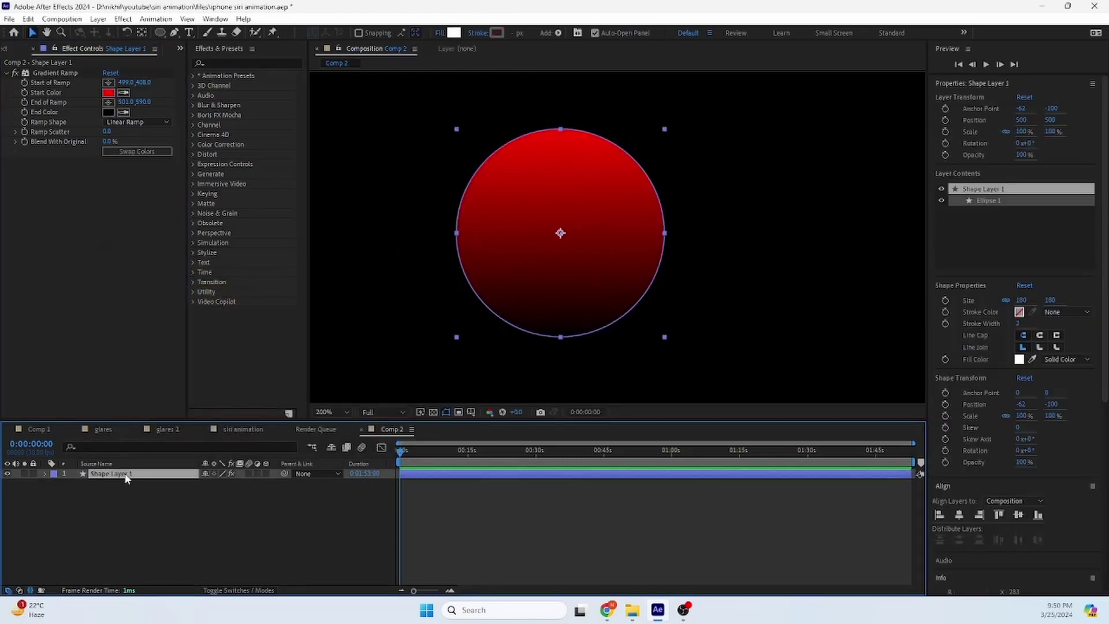
{"action": "key", "text": "ctrl+d"}
{"action": "left_click", "coordinate": [108, 93]}
{"action": "mouse_move", "coordinate": [274, 358]}
{"action": "left_mouse_down"}
{"action": "mouse_move", "coordinate": [282, 303]}
{"action": "mouse_move", "coordinate": [283, 354]}
{"action": "left_mouse_up"}
{"action": "left_click", "coordinate": [366, 280]}
Duplicate the top circle layer and set the copy's ramp start color to magenta
{"action": "left_click", "coordinate": [110, 474]}
{"action": "key", "text": "ctrl+d"}
{"action": "left_click", "coordinate": [108, 92]}
{"action": "left_click", "coordinate": [366, 280]}
Duplicate the magenta circle layer and set the copy's ramp start color to turquoise
{"action": "left_click", "coordinate": [109, 474]}
{"action": "key", "text": "ctrl+d"}
{"action": "left_click", "coordinate": [108, 93]}
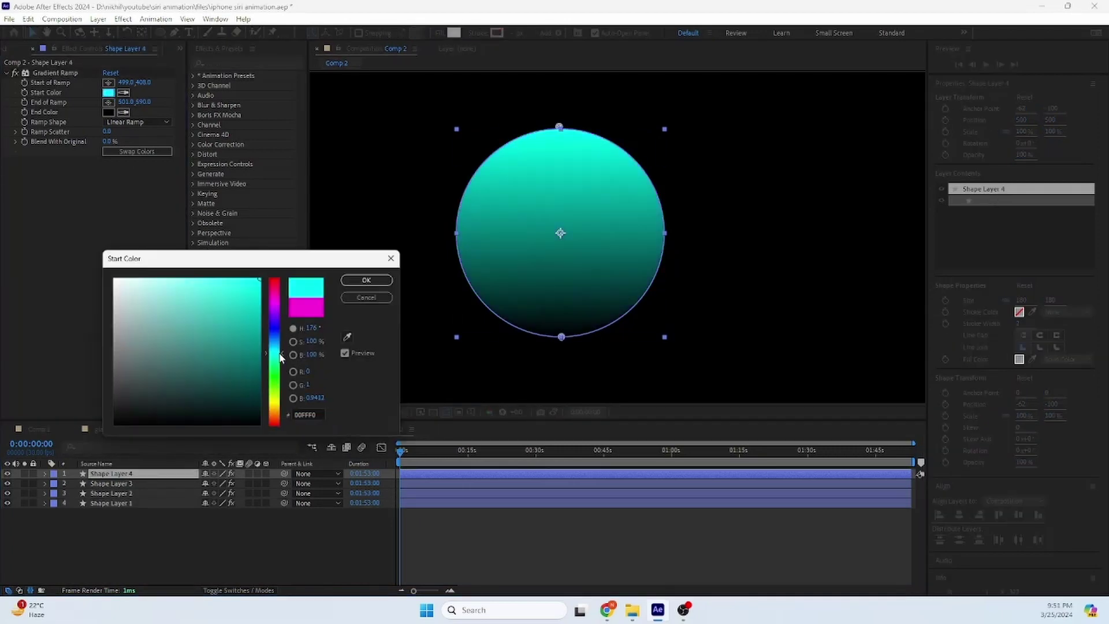
{"action": "left_click", "coordinate": [366, 279]}
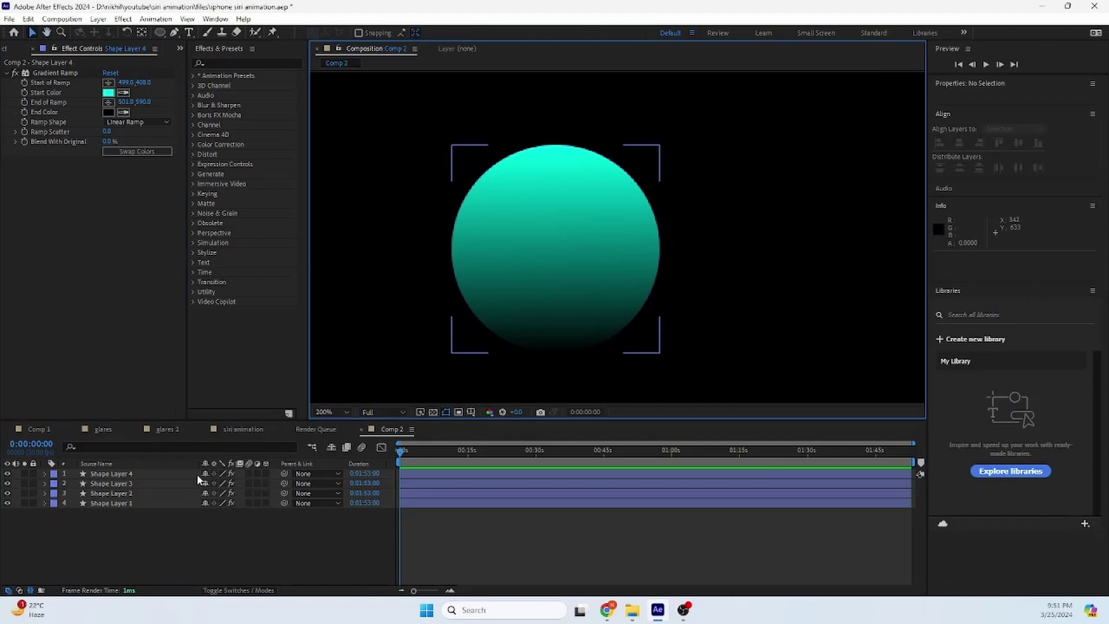
Apply the Turbulent Displace effect to the turquoise circle layer, Shape Layer 4
{"action": "left_click", "coordinate": [113, 475]}
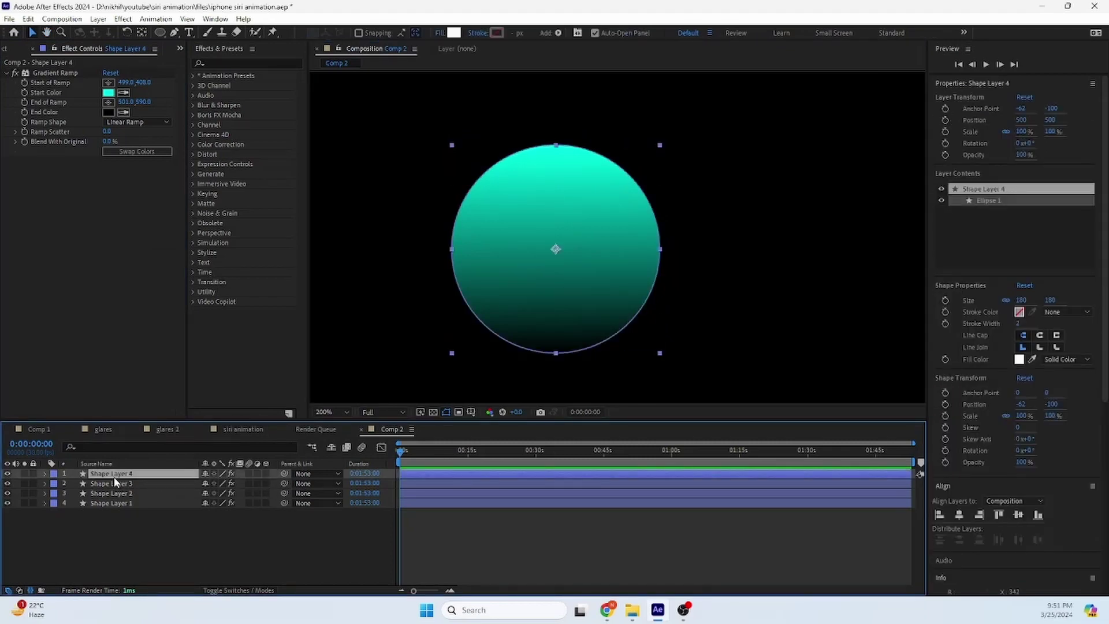
{"action": "key", "text": "ctrl+space"}
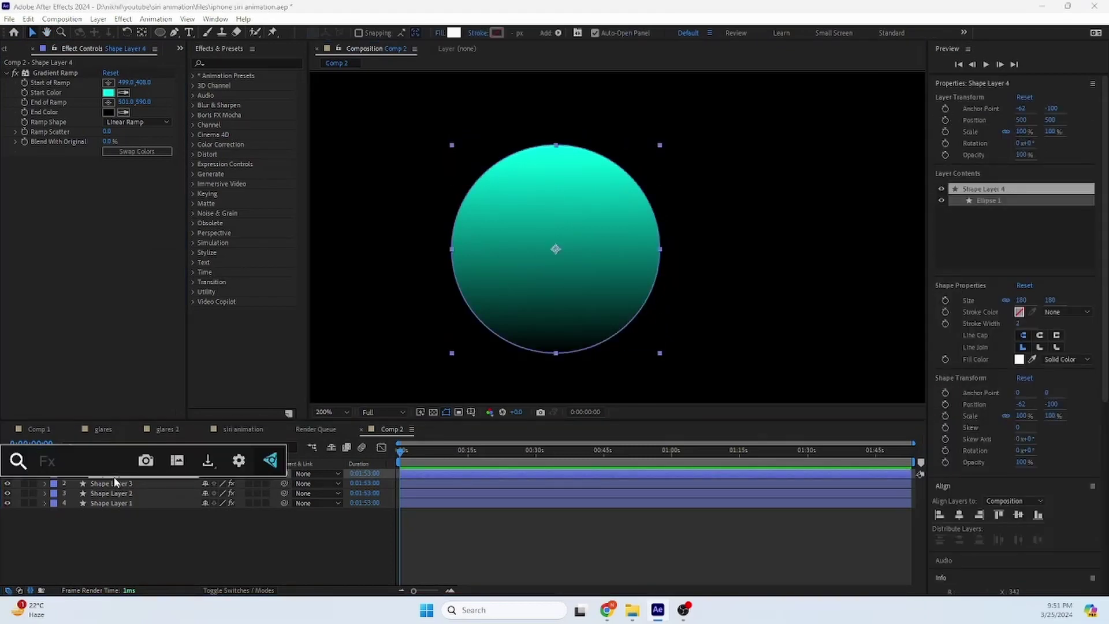
{"action": "type", "text": "tu"}
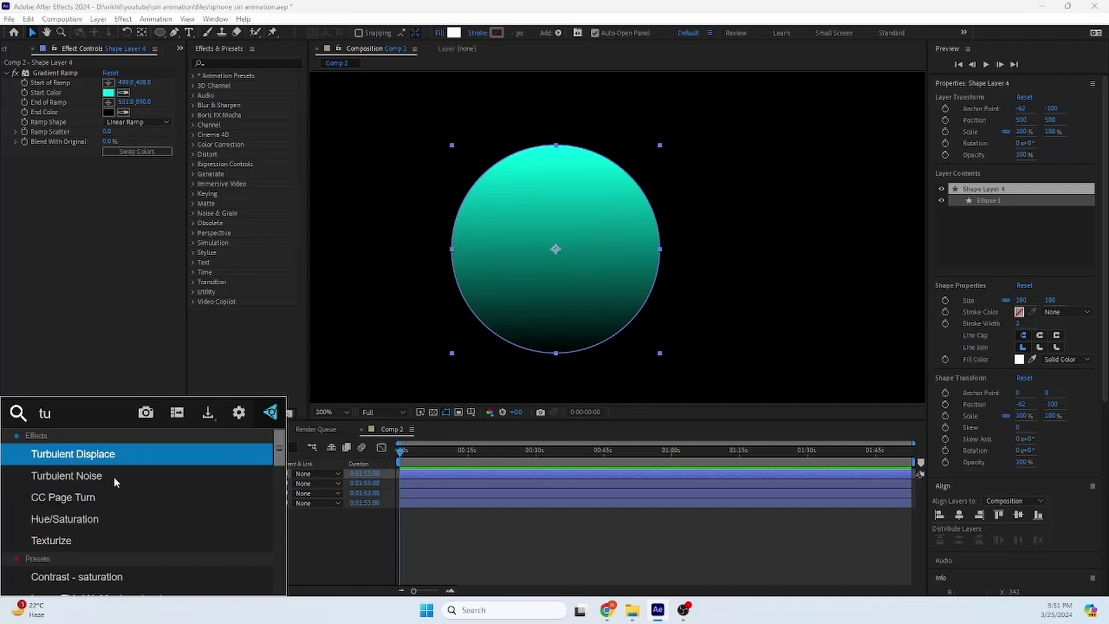
{"action": "left_click", "coordinate": [97, 454]}
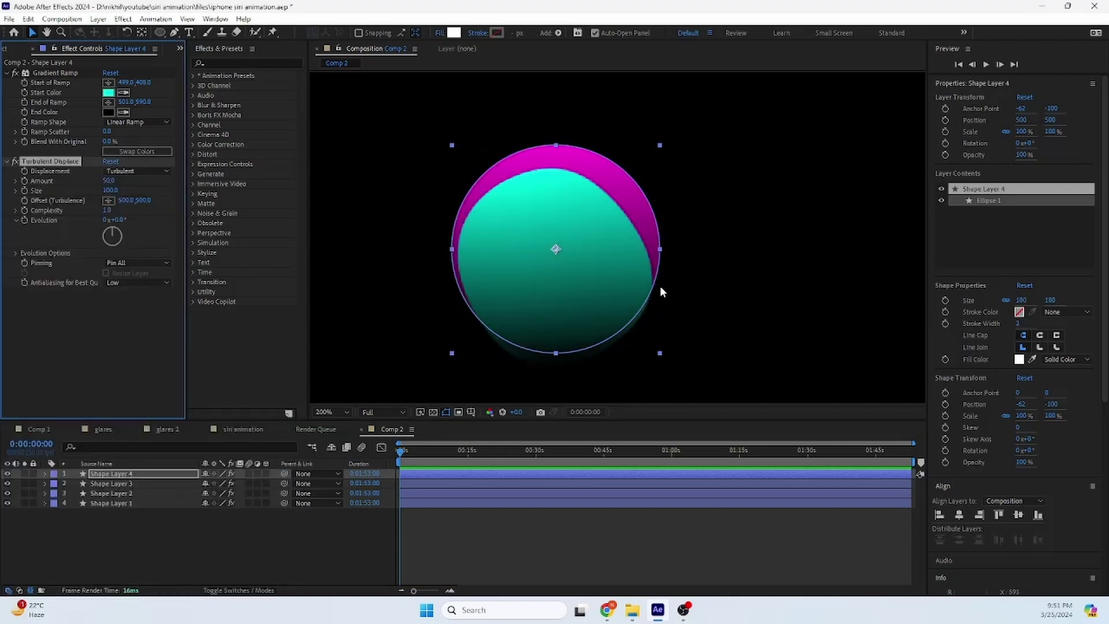
{"action": "scroll", "coordinate": [638, 260], "scroll_direction": "up", "scroll_amount": 2}
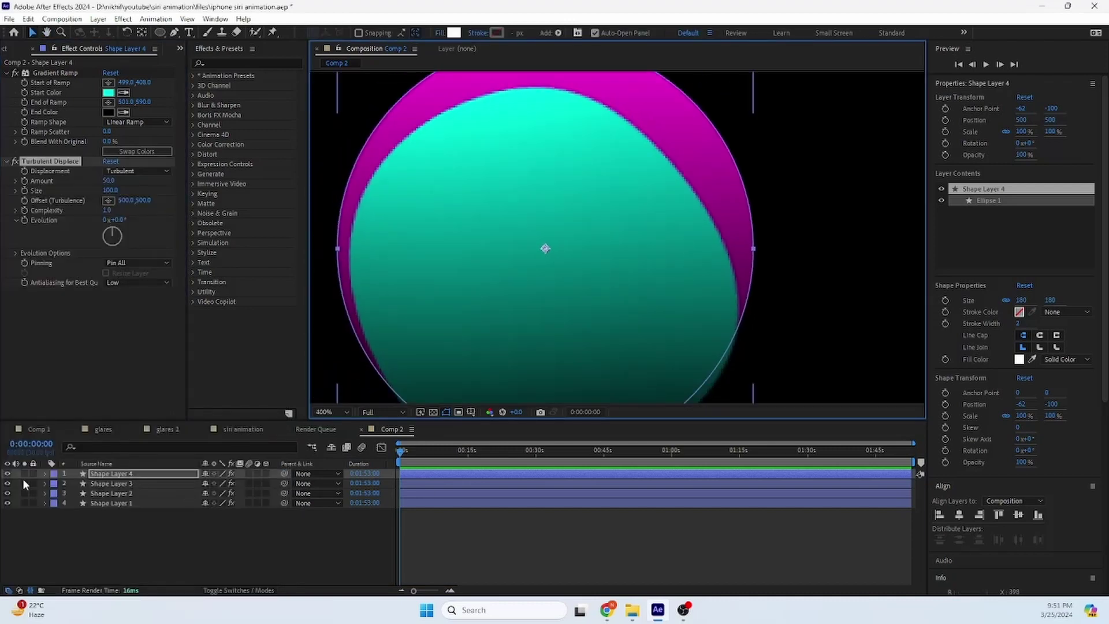
Solo Shape Layer 4, give Turbulent Displace a negative Amount and set its Size to 38
{"action": "left_click", "coordinate": [24, 474]}
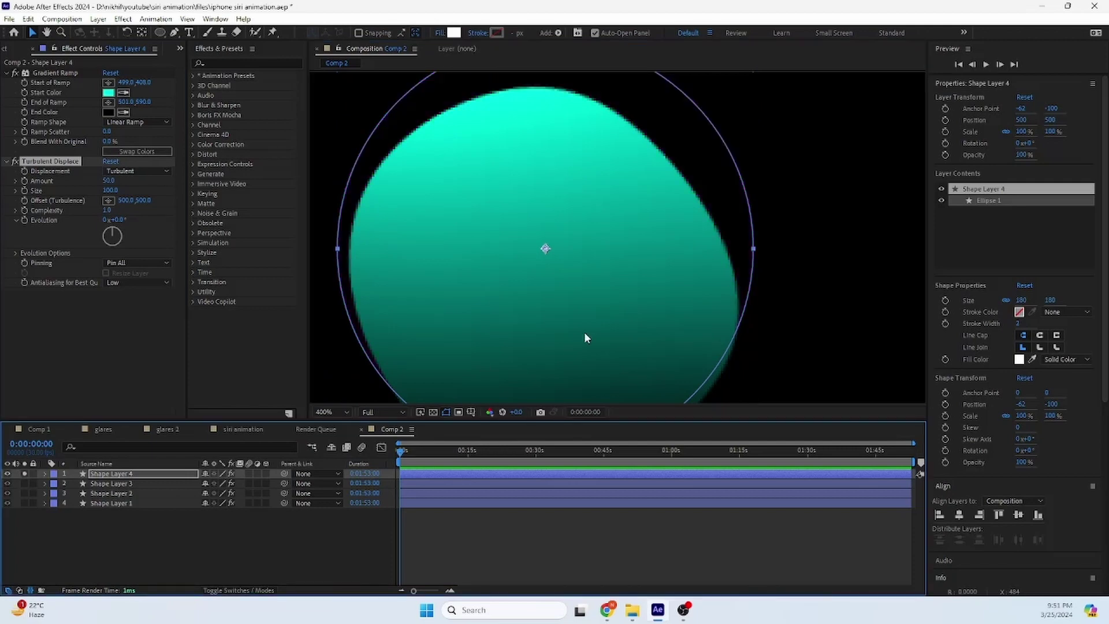
{"action": "scroll", "coordinate": [635, 300], "scroll_direction": "down", "scroll_amount": 2}
{"action": "scroll", "coordinate": [578, 231], "scroll_direction": "up", "scroll_amount": 2}
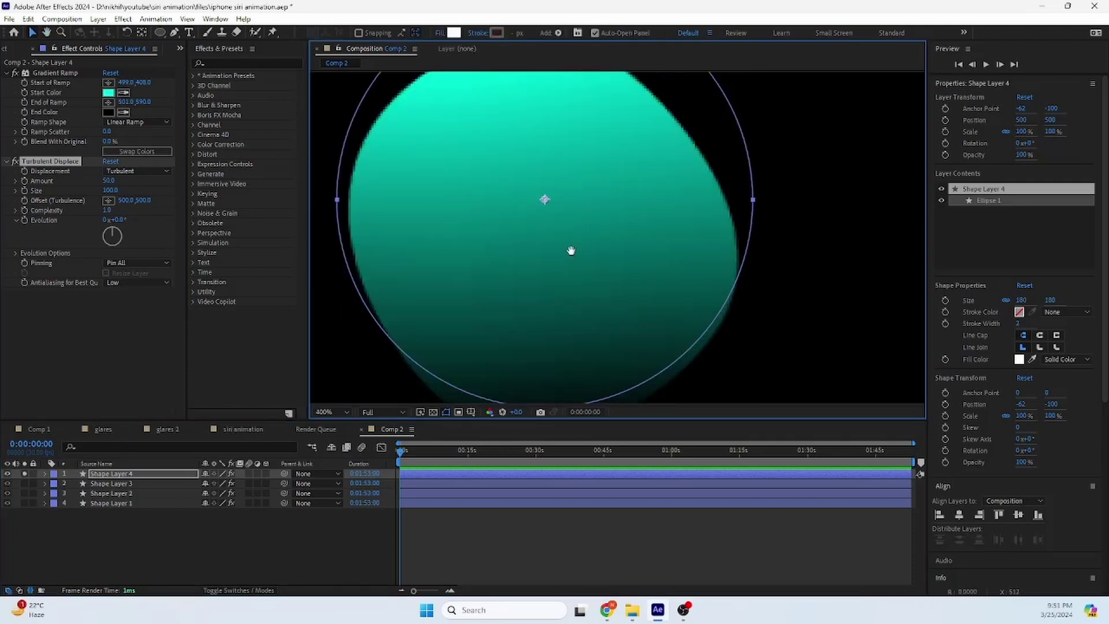
{"action": "scroll", "coordinate": [575, 263], "scroll_direction": "down", "scroll_amount": 2}
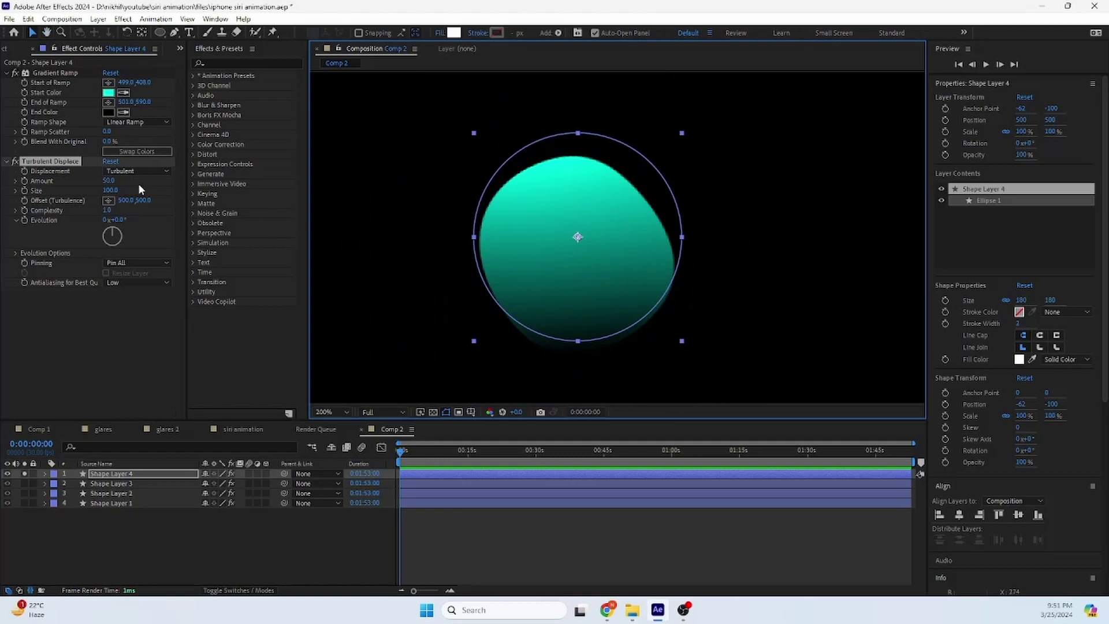
{"action": "mouse_move", "coordinate": [109, 184]}
{"action": "left_mouse_down"}
{"action": "mouse_move", "coordinate": [84, 193]}
{"action": "mouse_move", "coordinate": [121, 186]}
{"action": "mouse_move", "coordinate": [81, 184]}
{"action": "mouse_move", "coordinate": [101, 185]}
{"action": "mouse_move", "coordinate": [108, 201]}
{"action": "left_mouse_up"}
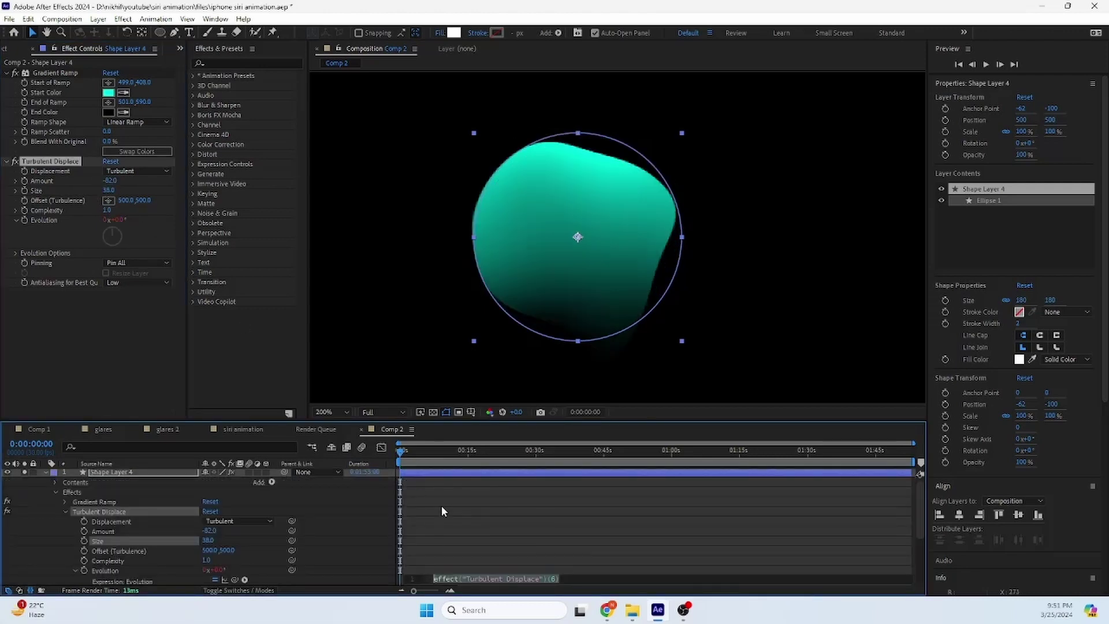
Drive the Turbulent Displace Evolution with the expression time*200 and preview the motion
{"action": "scroll", "coordinate": [476, 513], "scroll_direction": "down", "scroll_amount": 3}
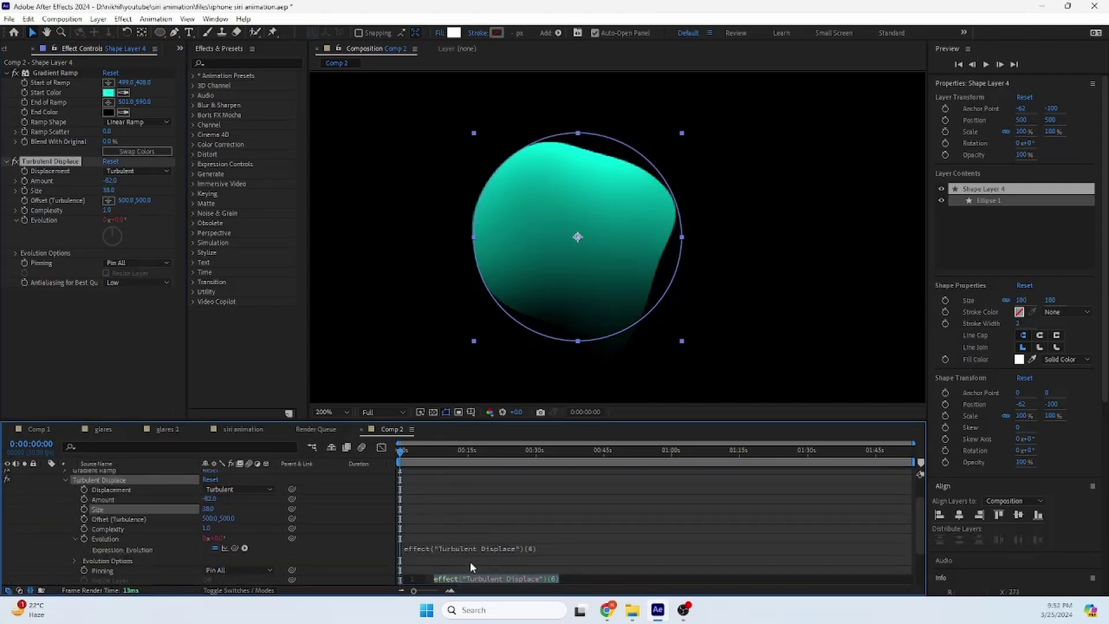
{"action": "type", "text": "time"}
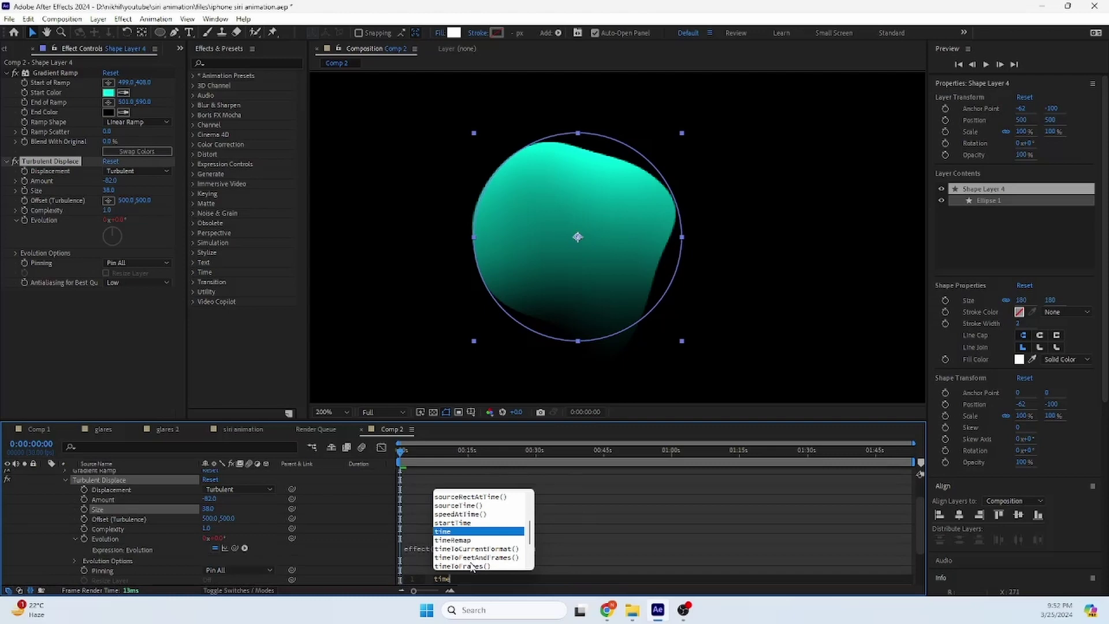
{"action": "type", "text": "*200"}
{"action": "left_click", "coordinate": [495, 521]}
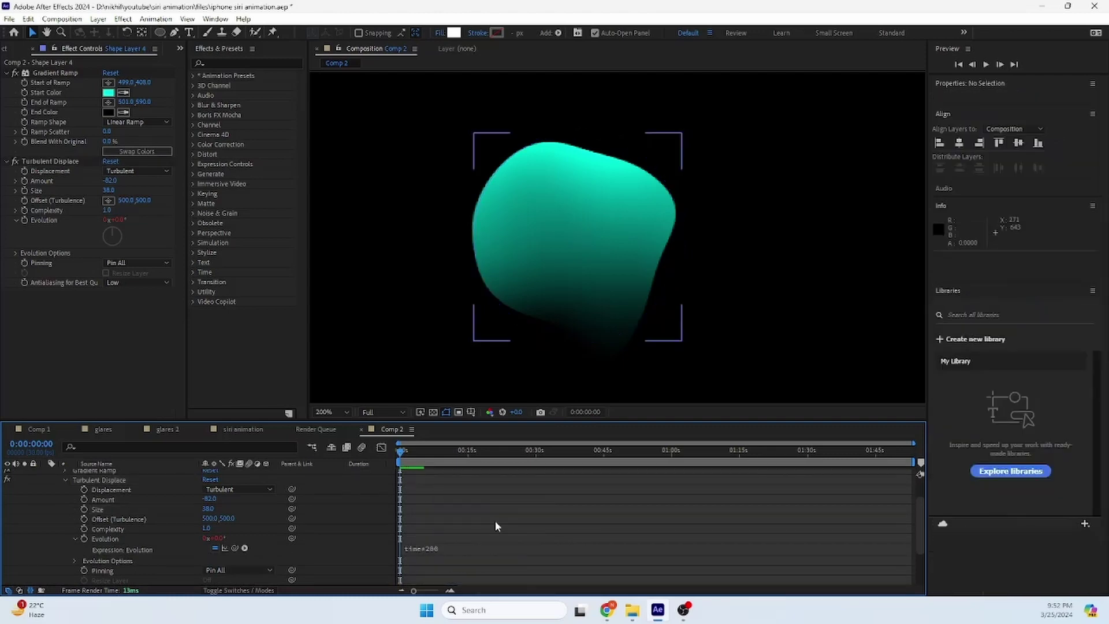
{"action": "key", "text": "space"}
Change the Evolution expression to time*100 and preview the slower motion
{"action": "scroll", "coordinate": [496, 495], "scroll_direction": "down", "scroll_amount": 1}
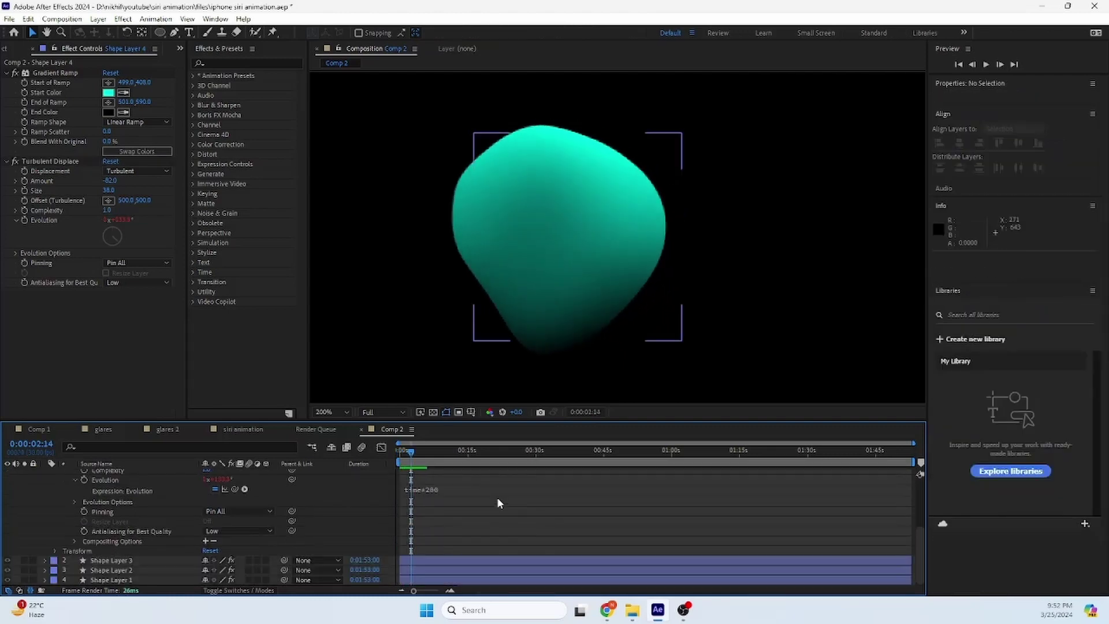
{"action": "left_click", "coordinate": [460, 522]}
{"action": "left_click", "coordinate": [460, 518]}
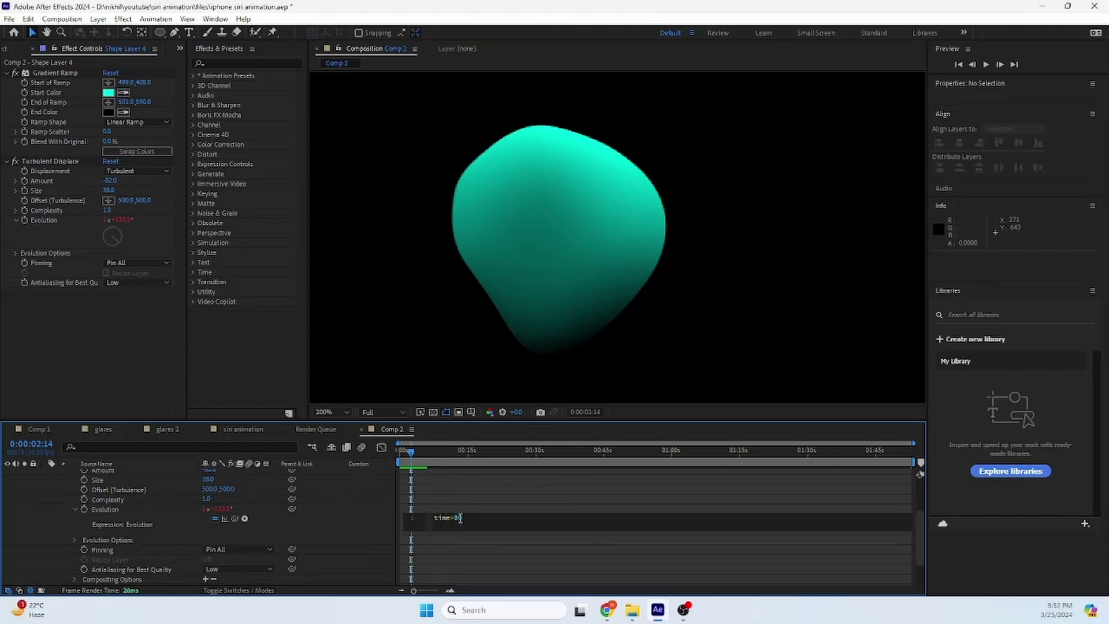
{"action": "type", "text": "1"}
{"action": "left_click", "coordinate": [504, 508]}
{"action": "key", "text": "space"}
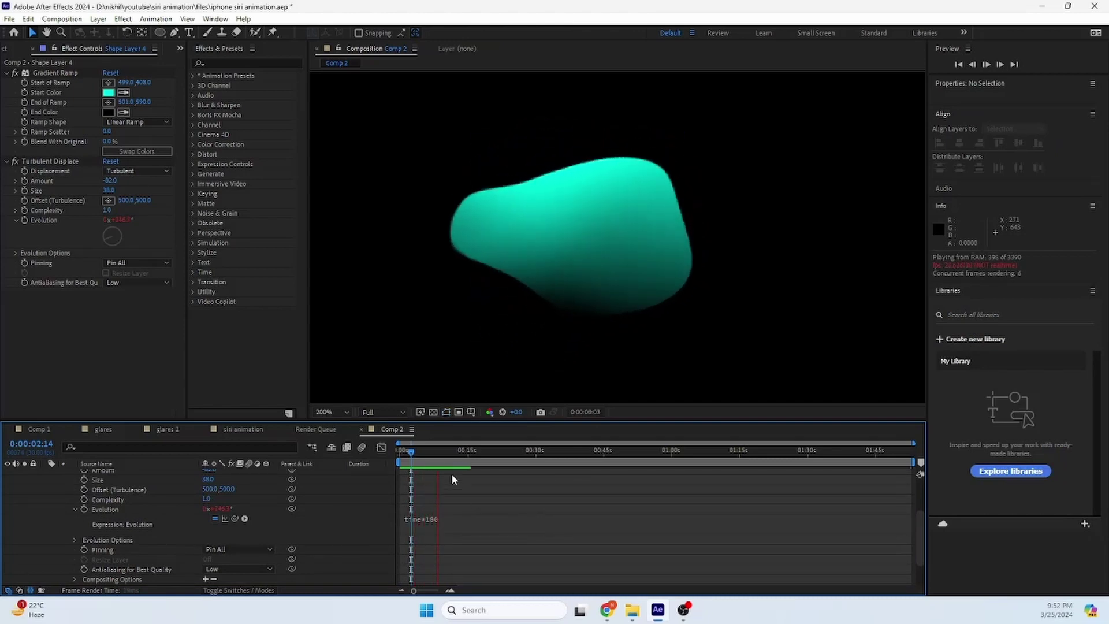
{"action": "key", "text": "space"}
Try Turbulent Displace with an Amount of -103 and a Size of 25
{"action": "left_click_drag", "start_coordinate": [108, 185], "coordinate": [149, 193]}
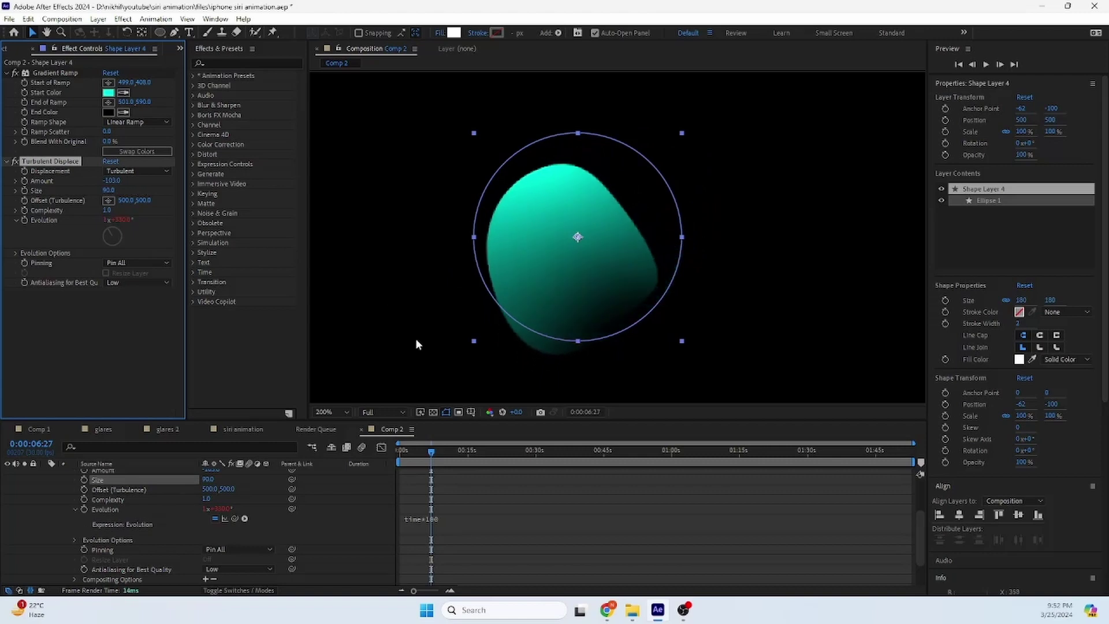
{"action": "mouse_move", "coordinate": [430, 452]}
{"action": "left_mouse_down"}
{"action": "mouse_move", "coordinate": [413, 451]}
{"action": "mouse_move", "coordinate": [423, 456]}
{"action": "left_mouse_up"}
{"action": "key", "text": "ctrl+z"}
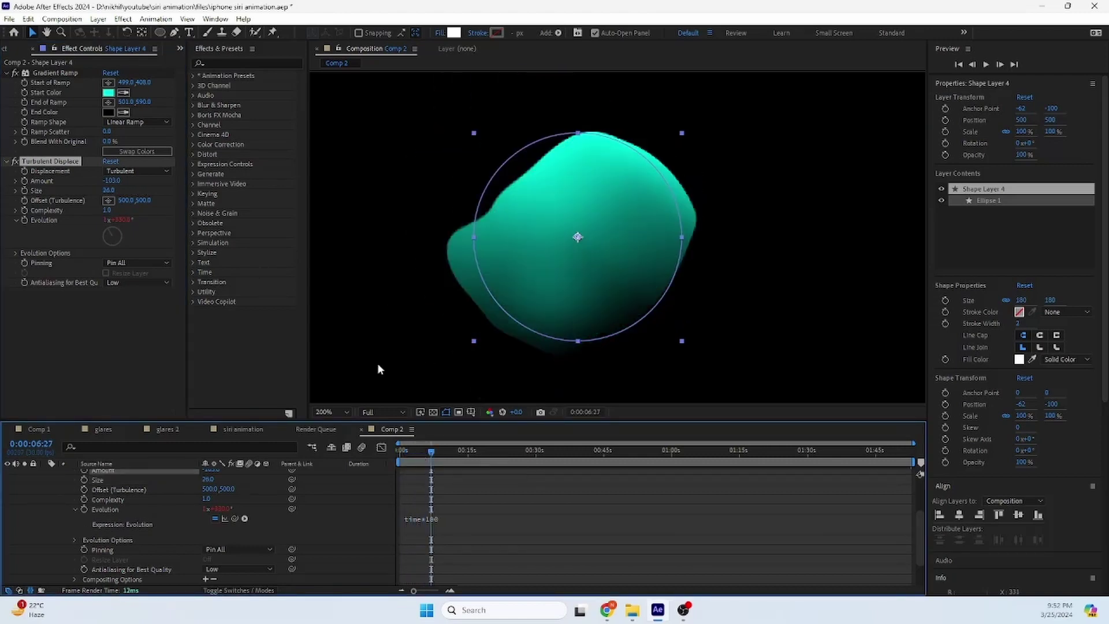
{"action": "left_click_drag", "start_coordinate": [113, 186], "coordinate": [105, 188]}
Play back the distorted circle and set the composition preview resolution to Auto
{"action": "key", "text": "space"}
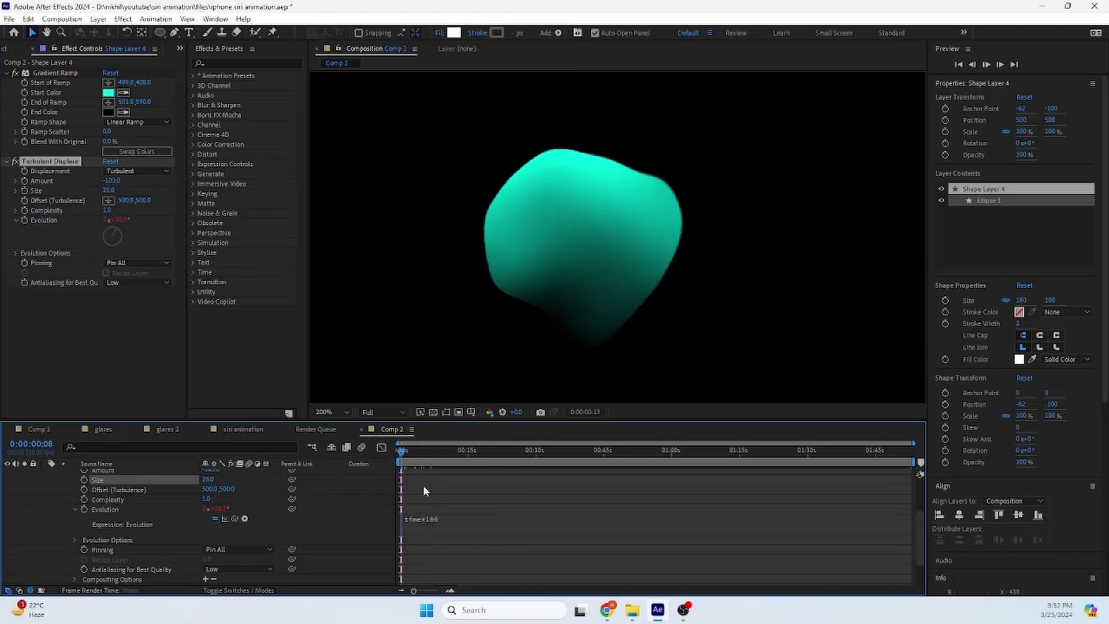
{"action": "left_click", "coordinate": [383, 413]}
{"action": "left_click", "coordinate": [375, 425]}
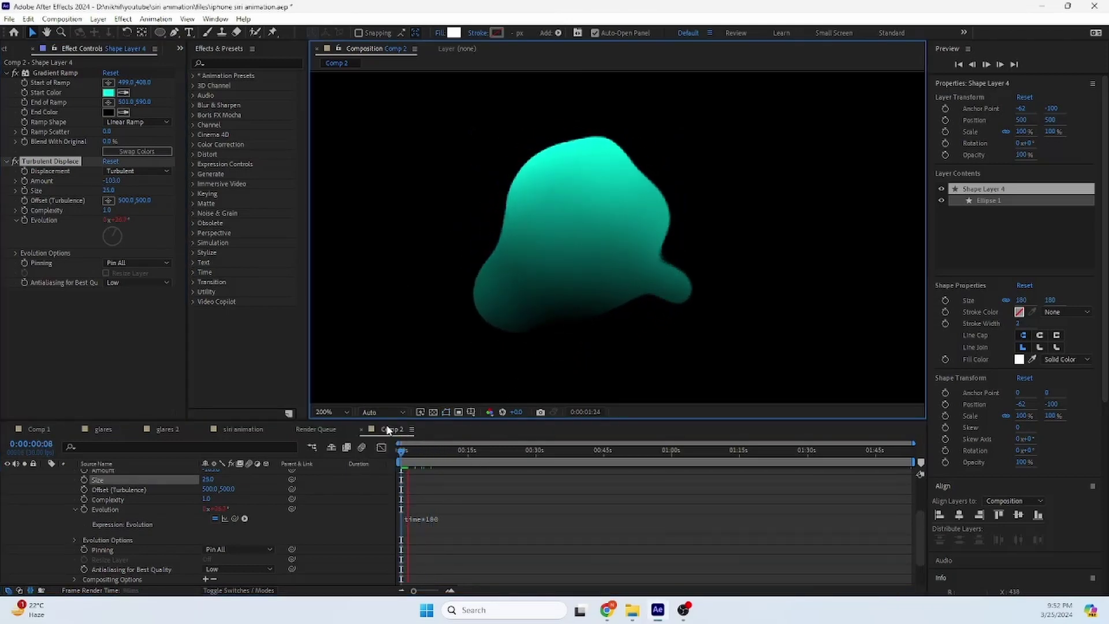
{"action": "key", "text": "space"}
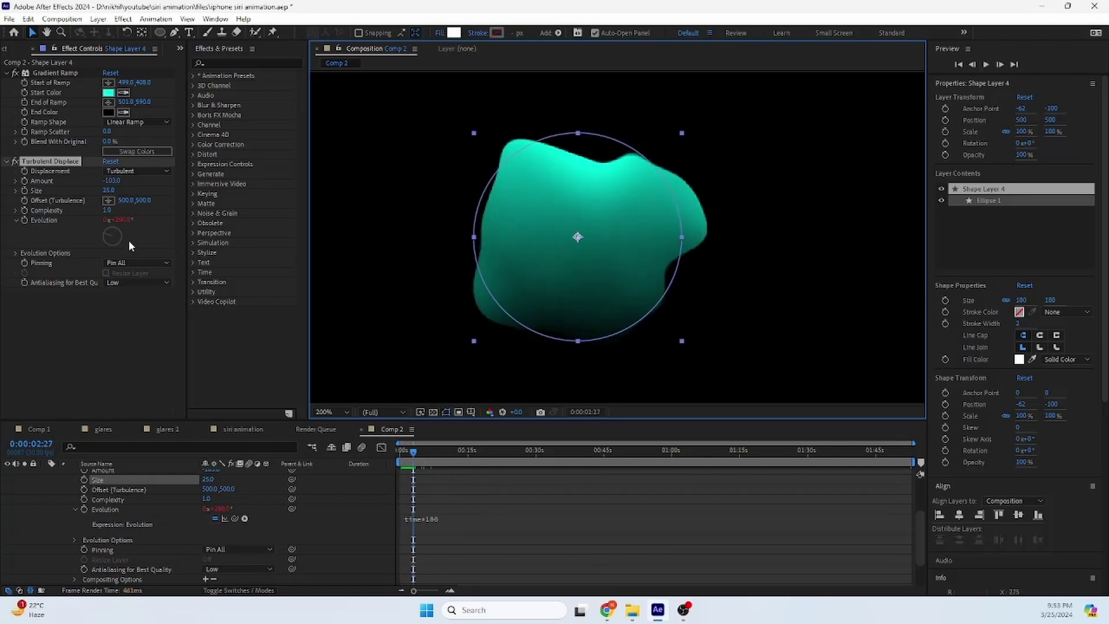
Set the Turbulent Displace Size to 43 and the Amount to 41
{"action": "mouse_move", "coordinate": [107, 191]}
{"action": "left_mouse_down"}
{"action": "mouse_move", "coordinate": [119, 192]}
{"action": "mouse_move", "coordinate": [93, 180]}
{"action": "left_mouse_up"}
{"action": "left_click", "coordinate": [113, 181]}
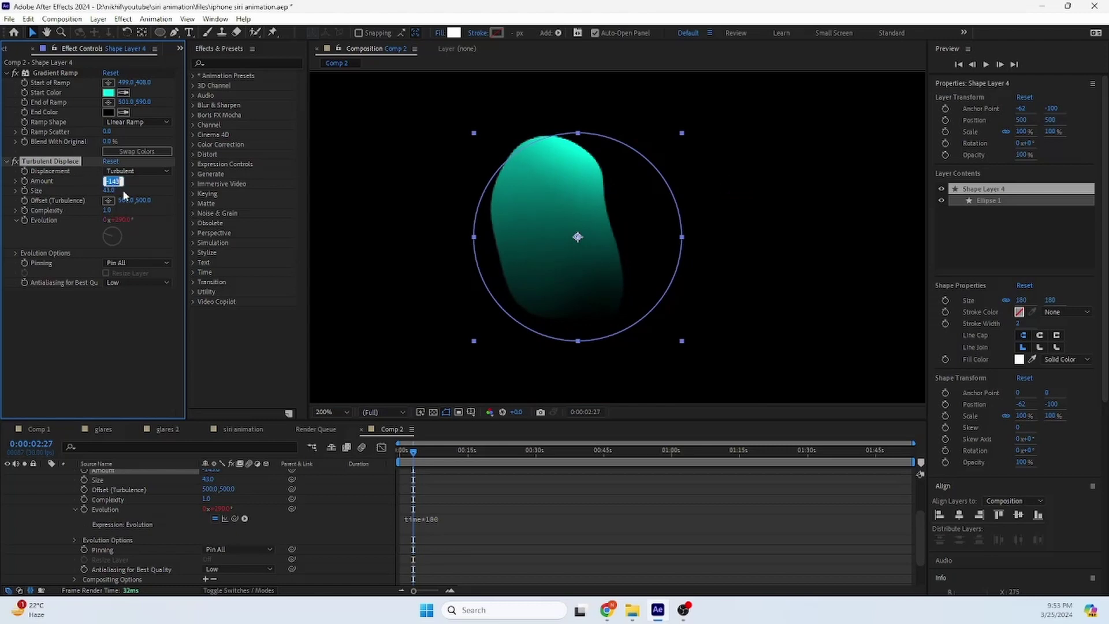
{"action": "type", "text": "59"}
{"action": "key", "text": "Return"}
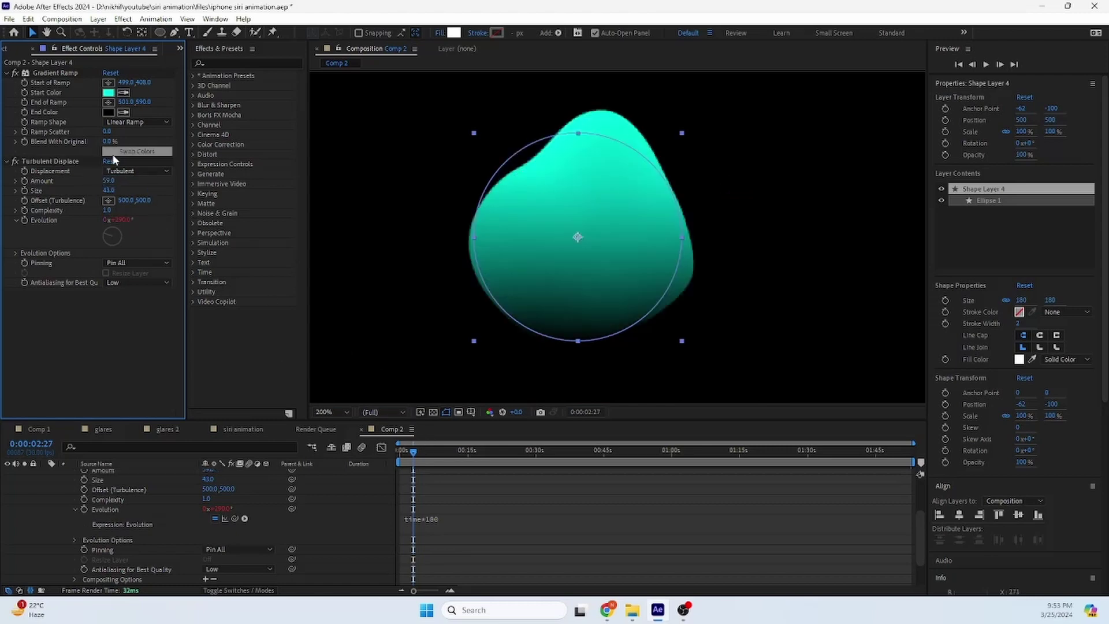
{"action": "left_click_drag", "start_coordinate": [110, 181], "coordinate": [283, 317]}
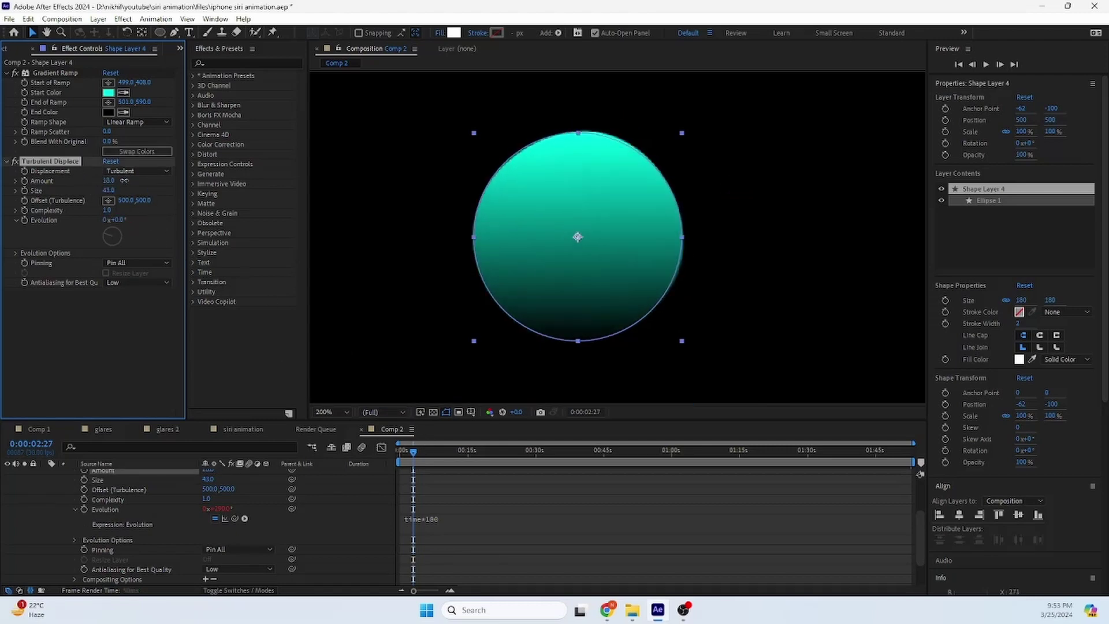
Preview the distorted circle from the first frame and collapse Shape Layer 4's properties
{"action": "key", "text": "space"}
{"action": "left_click_drag", "start_coordinate": [414, 453], "coordinate": [399, 451]}
{"action": "key", "text": "space"}
{"action": "key", "text": "space"}
{"action": "scroll", "coordinate": [78, 514], "scroll_direction": "up", "scroll_amount": 3}
{"action": "left_click", "coordinate": [45, 474]}
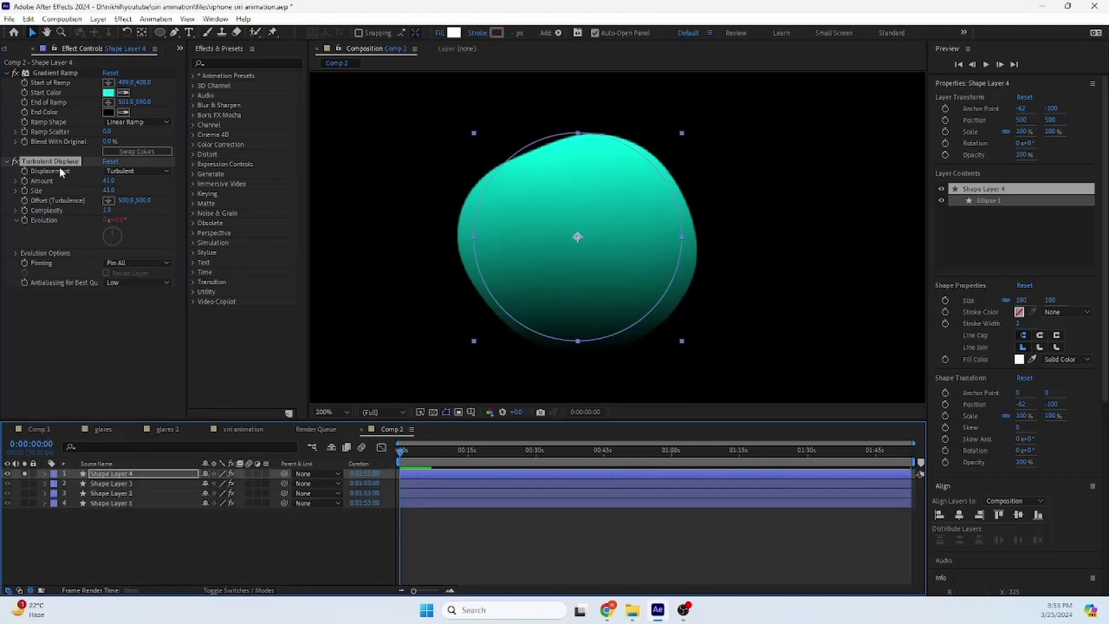
Copy Turbulent Displace from Shape Layer 4 onto Shape Layers 3, 2 and 1, unsolo Shape Layer 4, and preview all the layers
{"action": "right_click", "coordinate": [57, 164]}
{"action": "left_click", "coordinate": [176, 383]}
{"action": "left_click", "coordinate": [125, 482]}
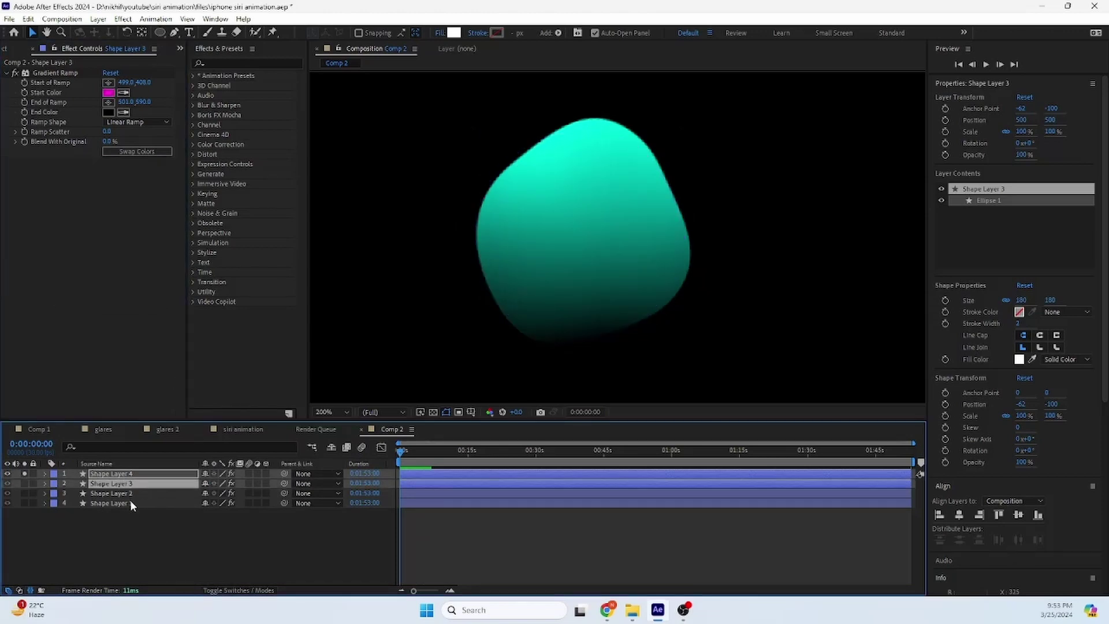
{"action": "left_click", "coordinate": [130, 501], "text": "shift"}
{"action": "key", "text": "ctrl+shift+a"}
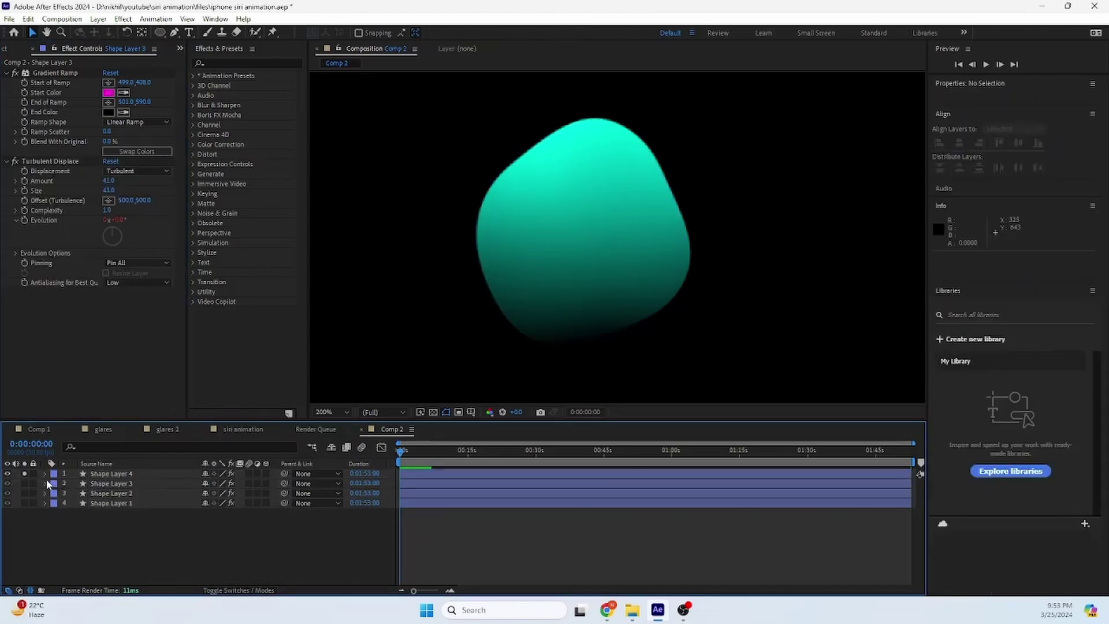
{"action": "key", "text": "space"}
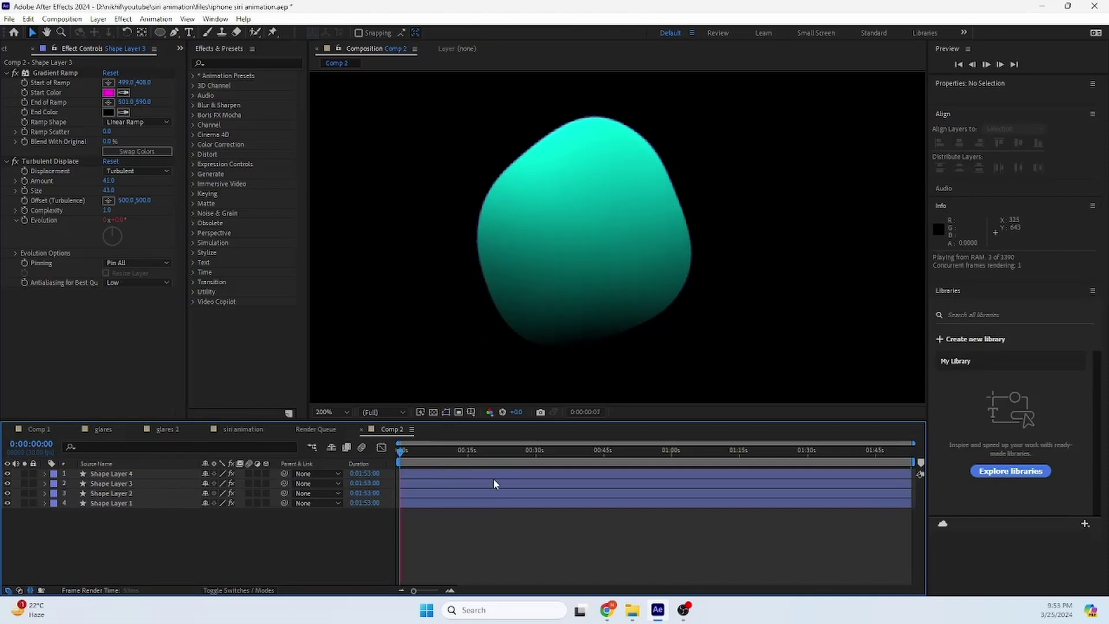
Set the Turbulent Displace Random Seed to 160 on Shape Layer 3 and to 100 on Shape Layer 2
{"action": "left_click", "coordinate": [122, 482]}
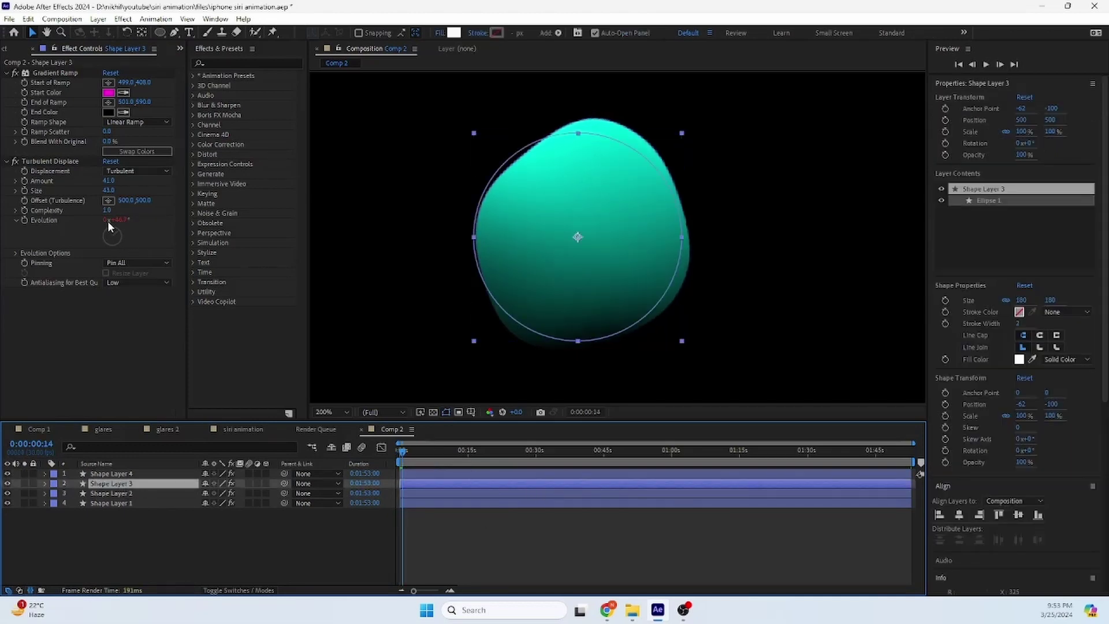
{"action": "left_click", "coordinate": [16, 254]}
{"action": "left_click_drag", "start_coordinate": [104, 282], "coordinate": [123, 311]}
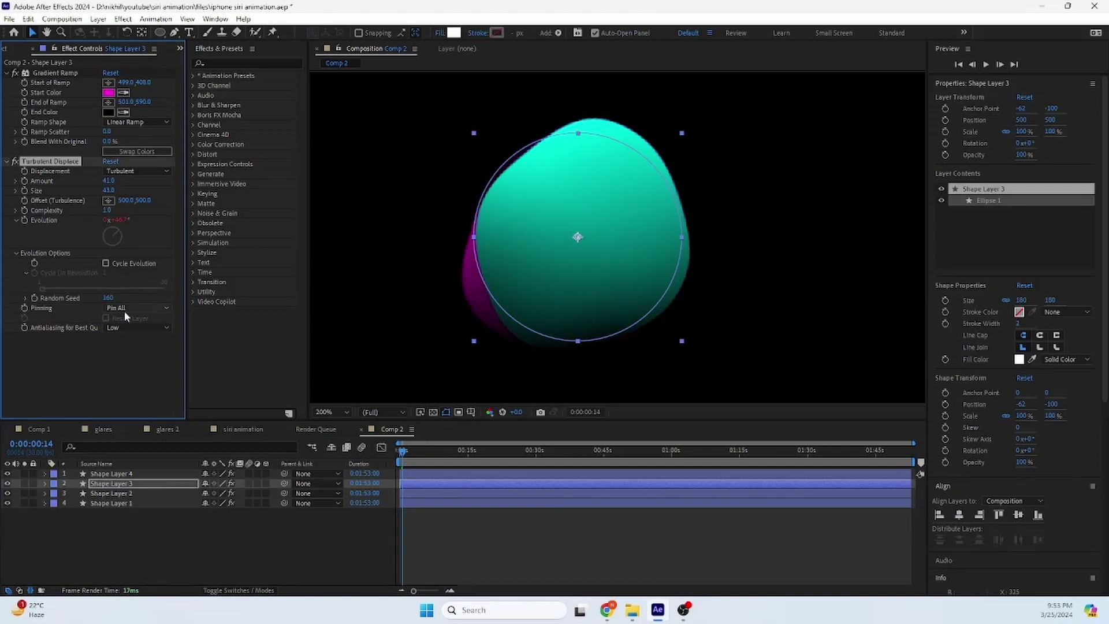
{"action": "left_click", "coordinate": [84, 494]}
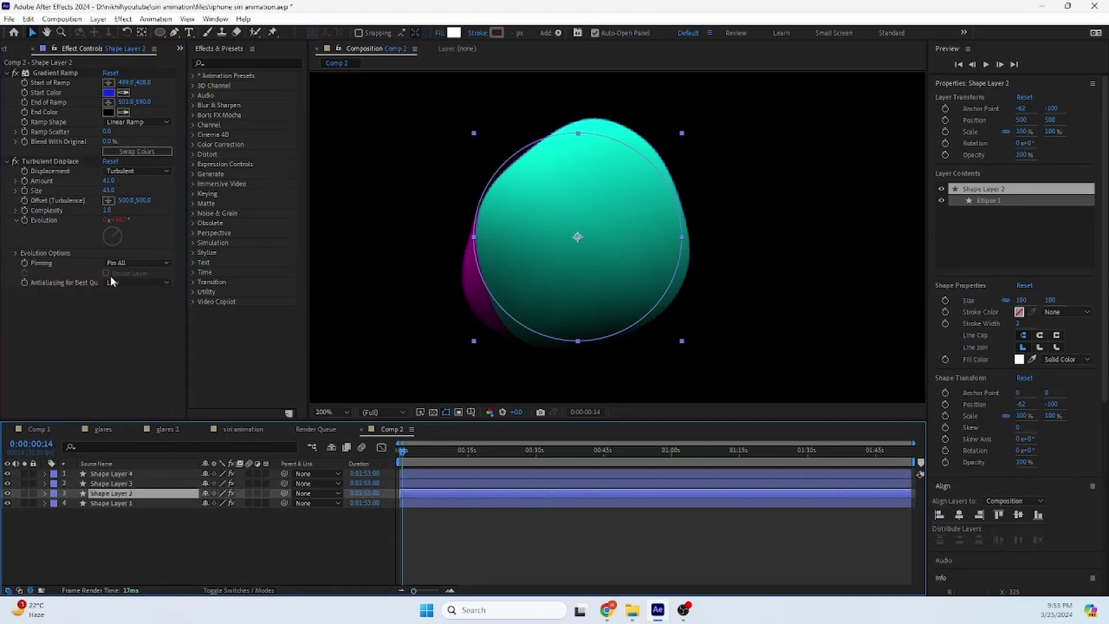
{"action": "left_click", "coordinate": [17, 254]}
{"action": "left_click_drag", "start_coordinate": [108, 282], "coordinate": [110, 281]}
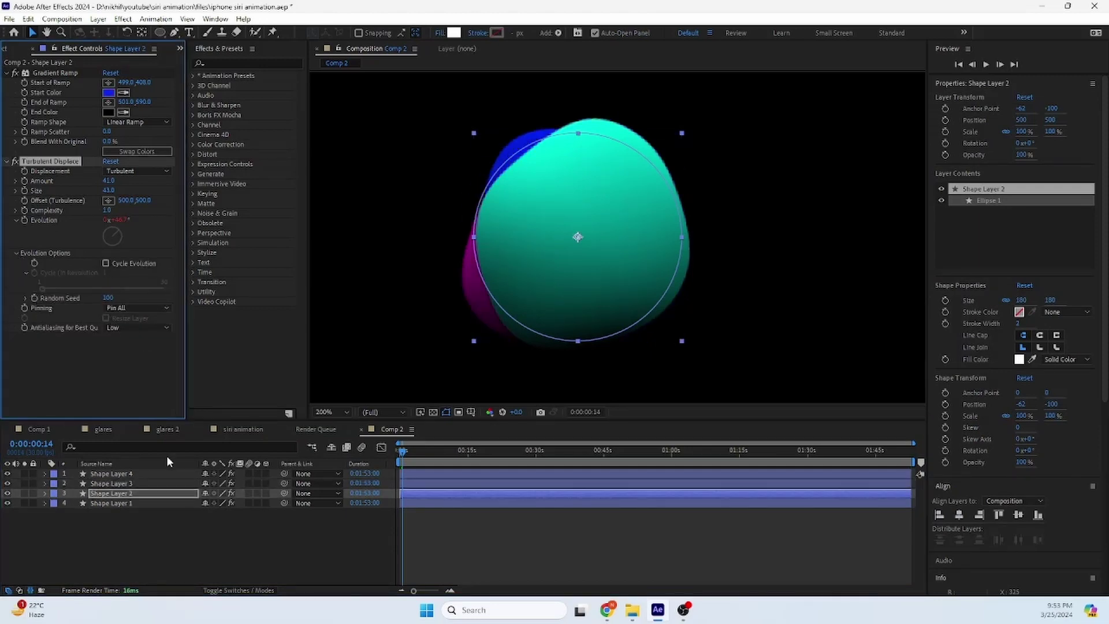
Set the Turbulent Displace Random Seed of Shape Layer 1 to 160 and deselect the layer
{"action": "left_click", "coordinate": [45, 503]}
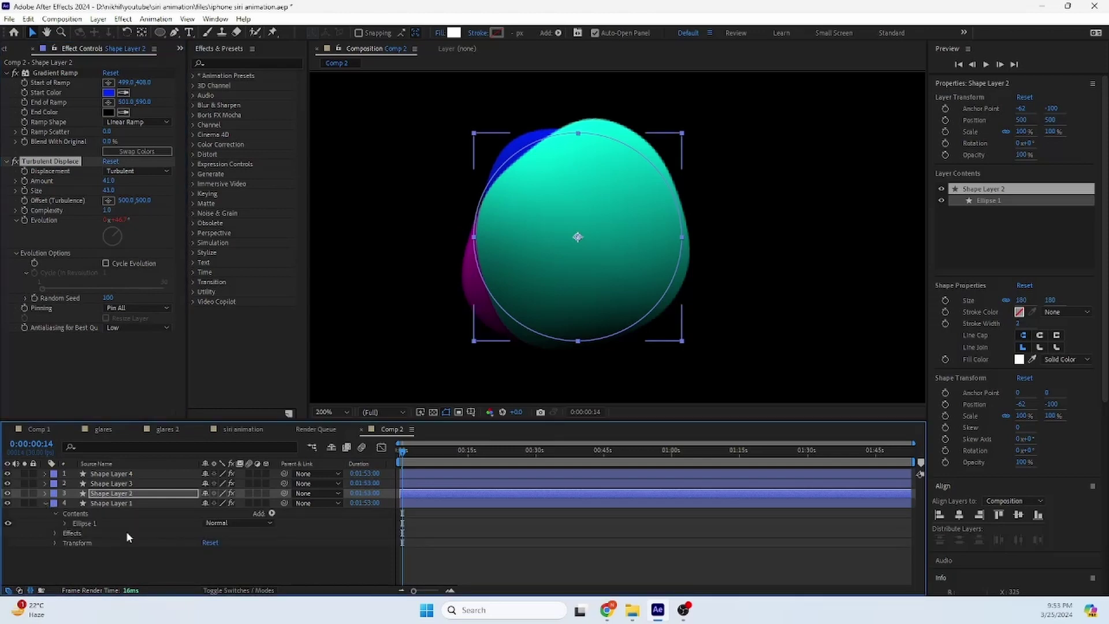
{"action": "left_click", "coordinate": [45, 502]}
{"action": "left_click", "coordinate": [111, 503]}
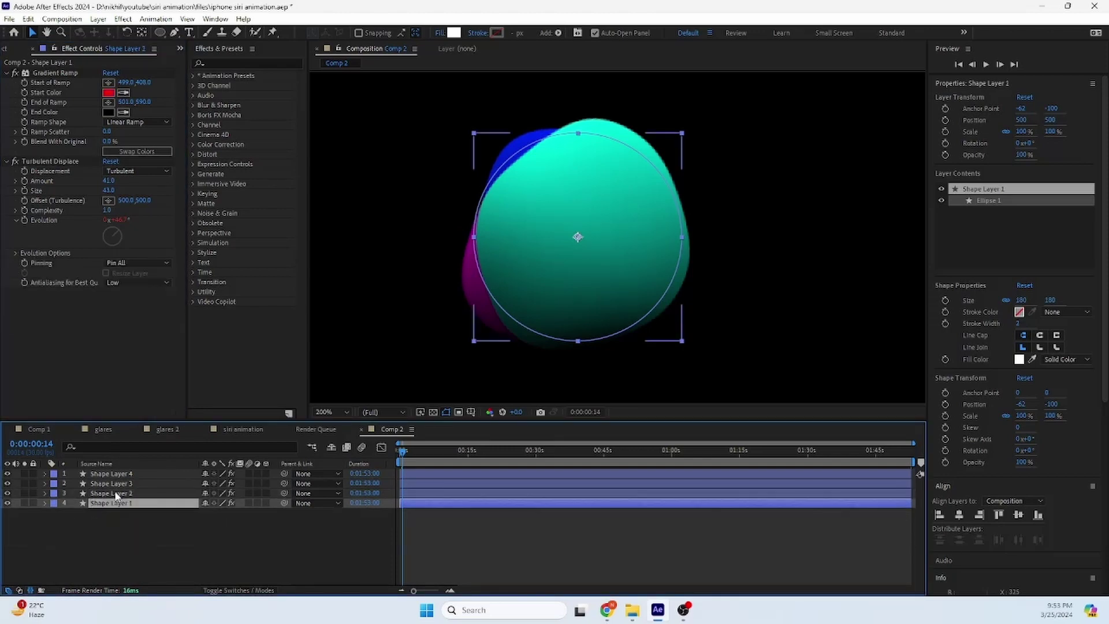
{"action": "left_click", "coordinate": [24, 248]}
{"action": "left_click", "coordinate": [113, 283]}
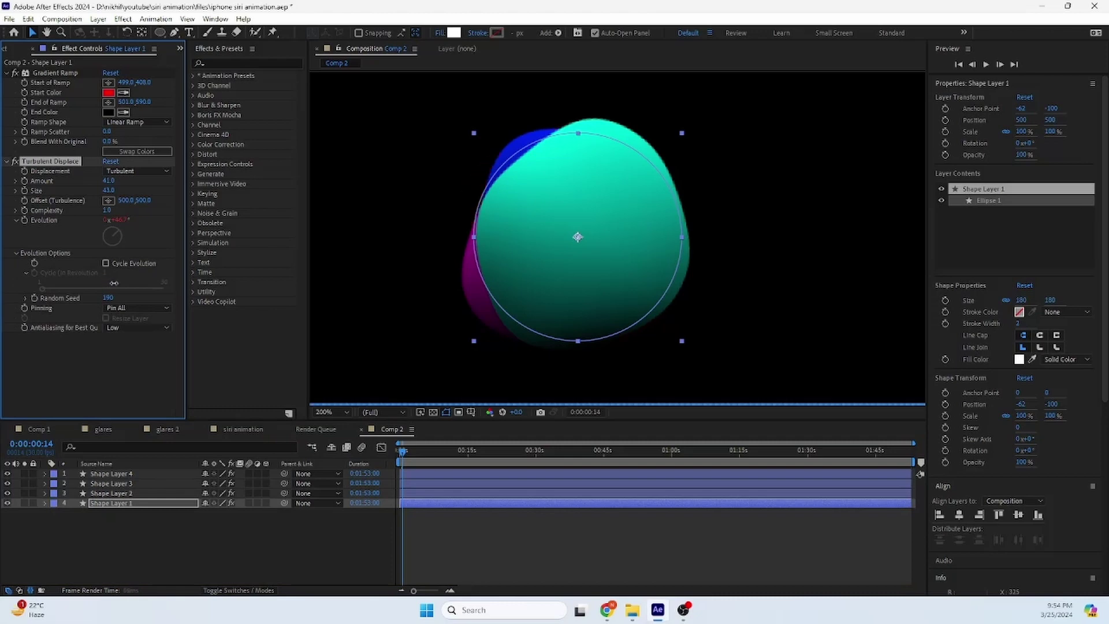
{"action": "left_click_drag", "start_coordinate": [113, 283], "coordinate": [112, 283]}
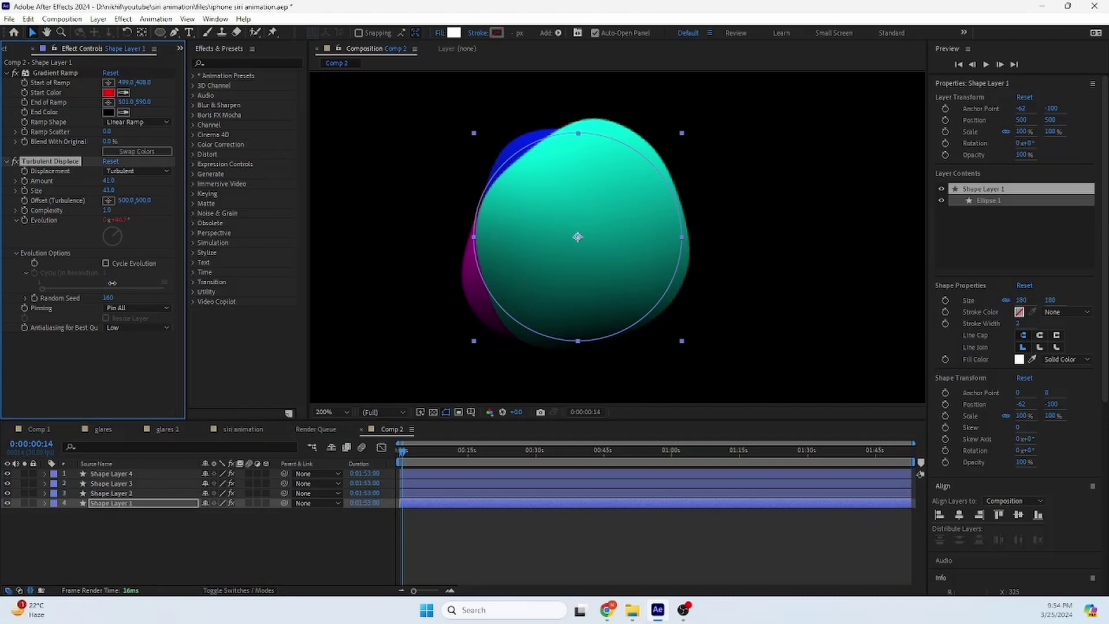
{"action": "left_click", "coordinate": [261, 561]}
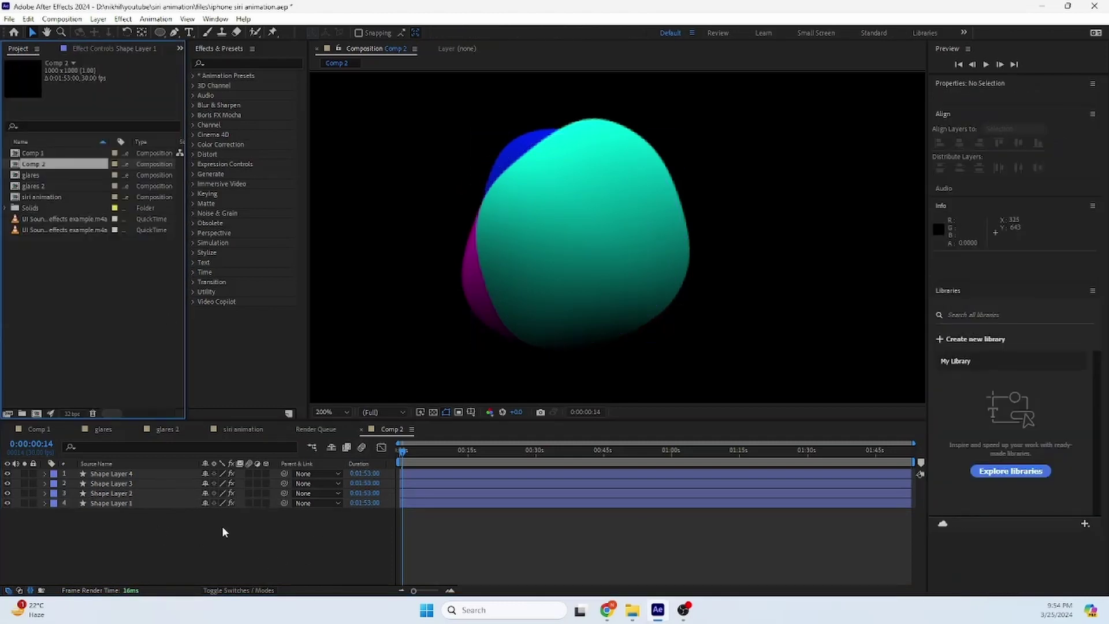
Make all four shape layers 3D and reveal their rotation properties at the first frame
{"action": "left_click_drag", "start_coordinate": [264, 473], "coordinate": [264, 500]}
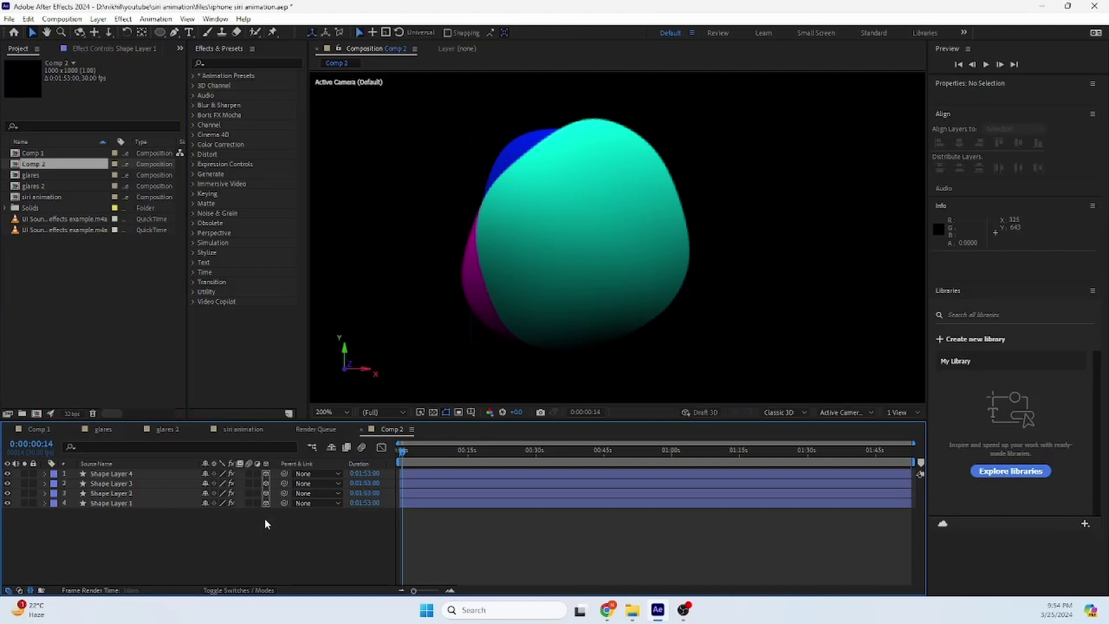
{"action": "left_click", "coordinate": [352, 389]}
{"action": "key", "text": "Home"}
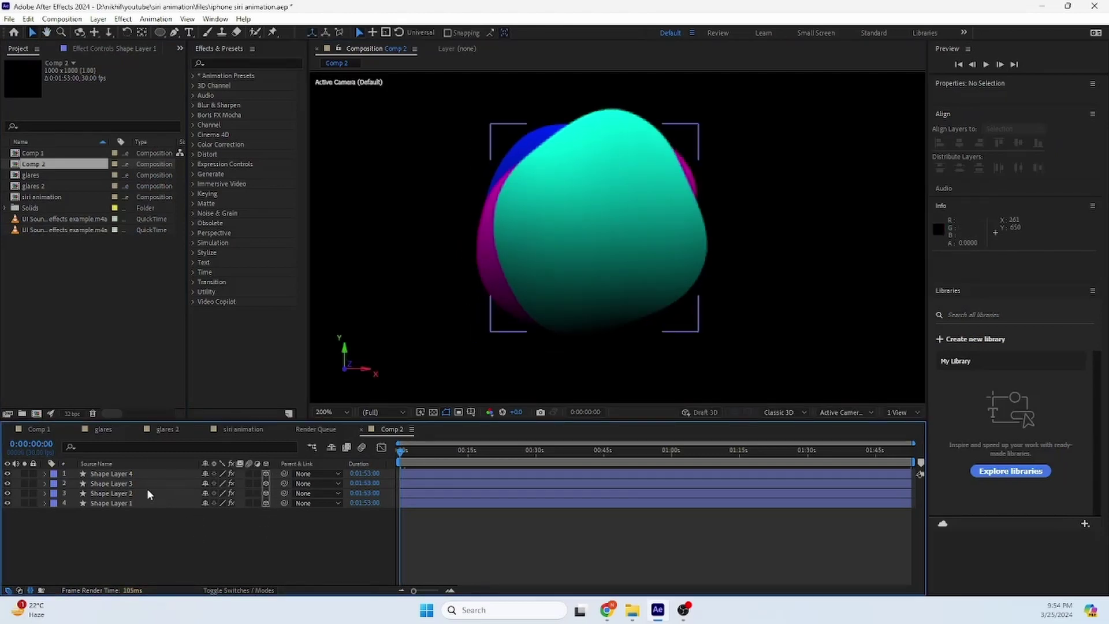
{"action": "left_click_drag", "start_coordinate": [144, 524], "coordinate": [113, 480]}
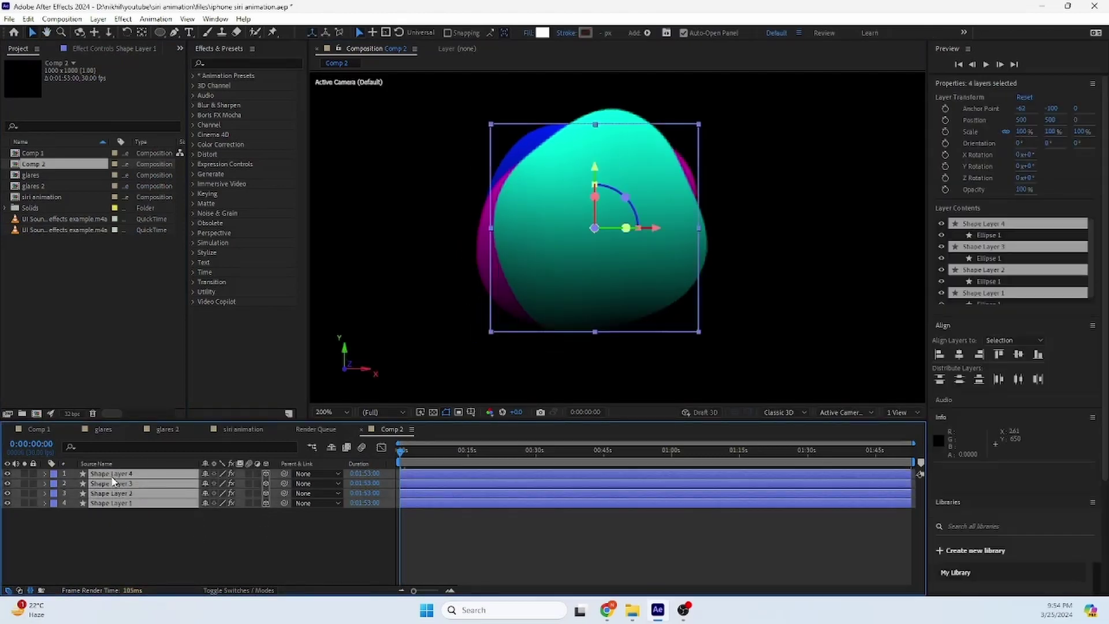
{"action": "key", "text": "r"}
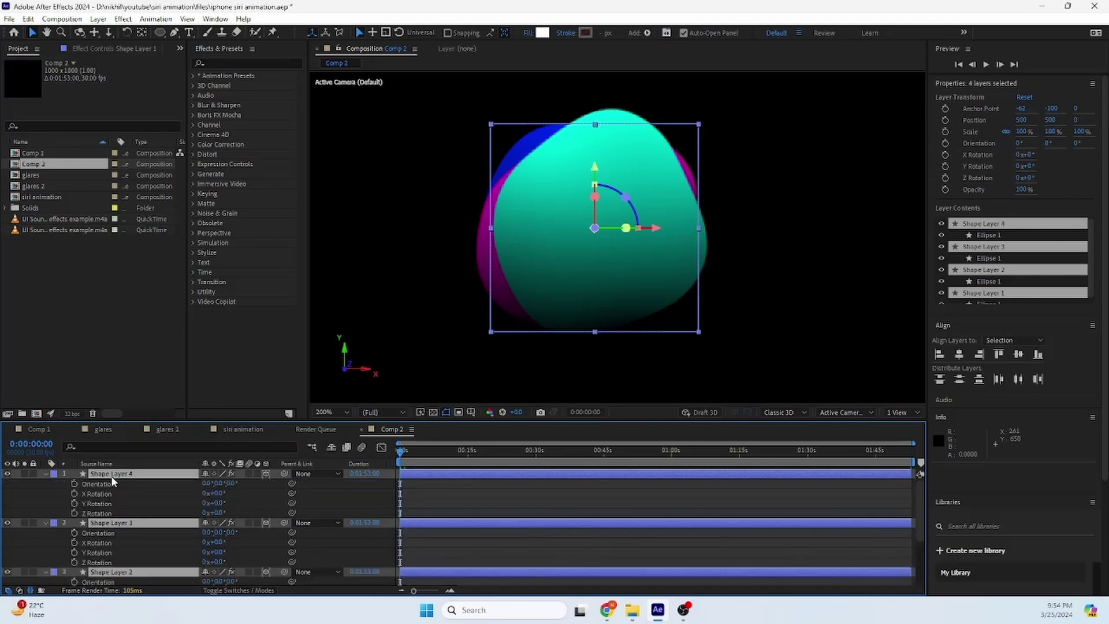
{"action": "left_click", "coordinate": [74, 494]}
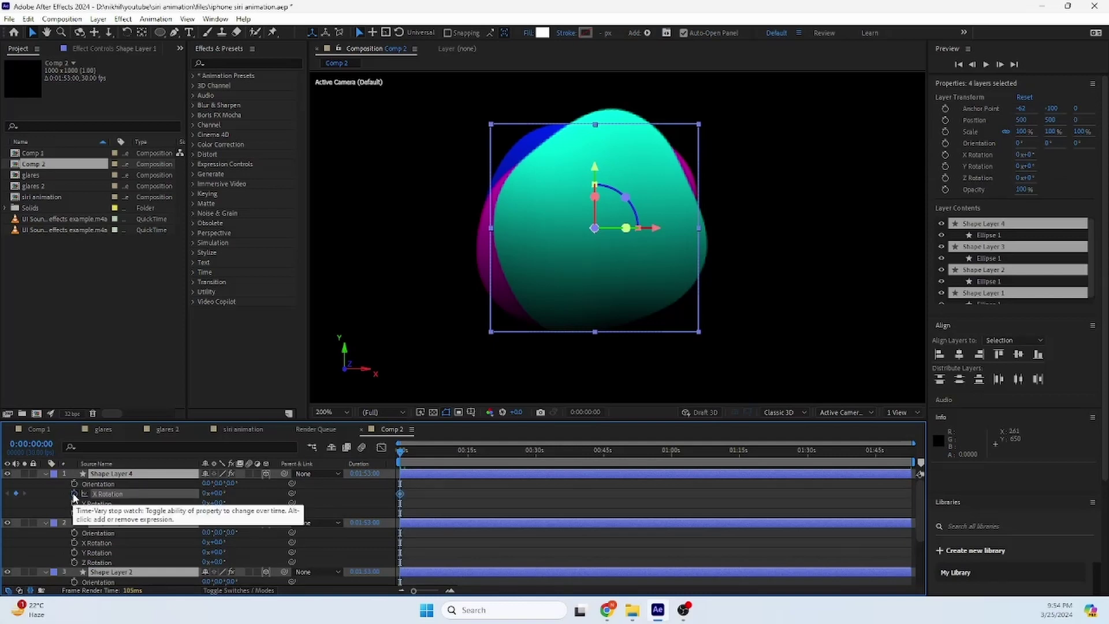
{"action": "scroll", "coordinate": [96, 535], "scroll_direction": "down", "scroll_amount": 3}
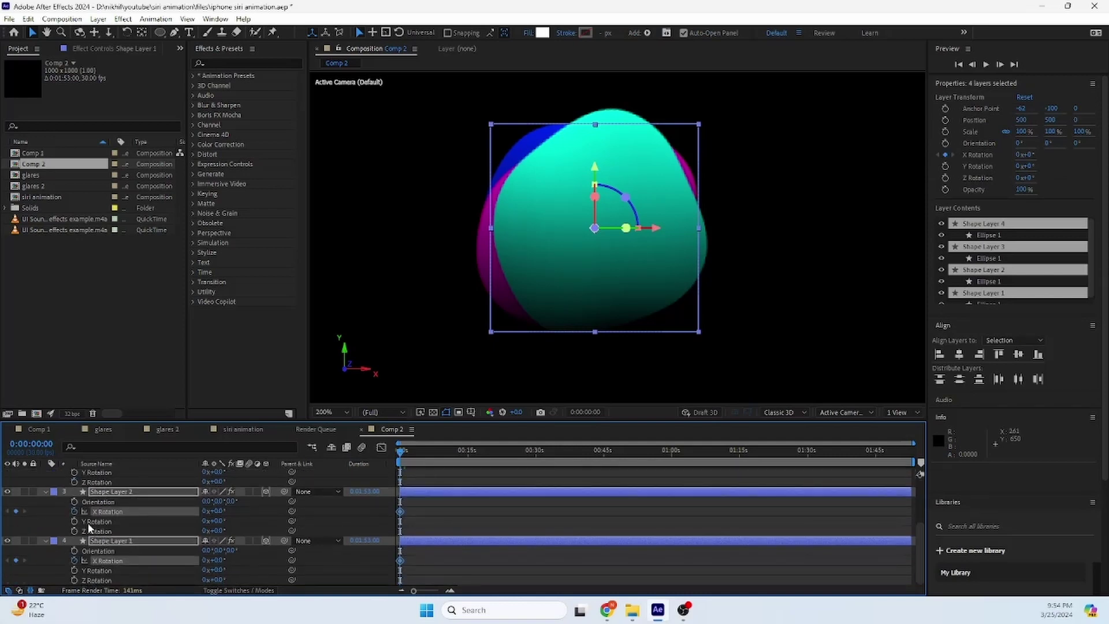
{"action": "scroll", "coordinate": [92, 521], "scroll_direction": "up", "scroll_amount": 3}
{"action": "left_click", "coordinate": [258, 505]}
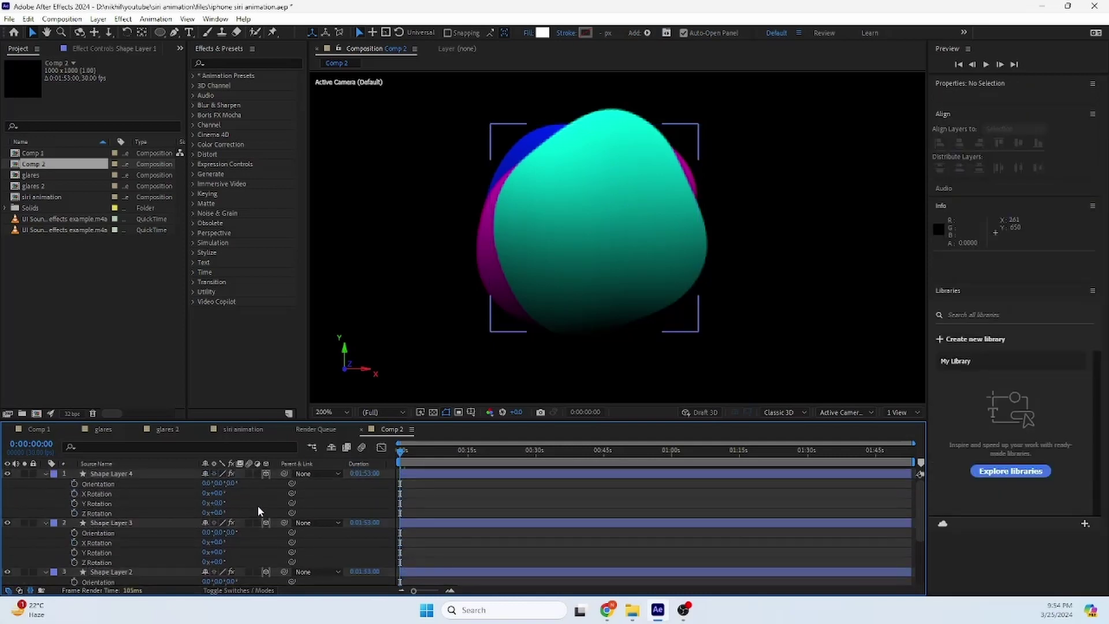
Start first-frame keyframes for X Rotation on Shape Layers 4 and 1, Y Rotation on Shape Layer 3, and Z Rotation on Shape Layer 2
{"action": "left_click", "coordinate": [72, 494]}
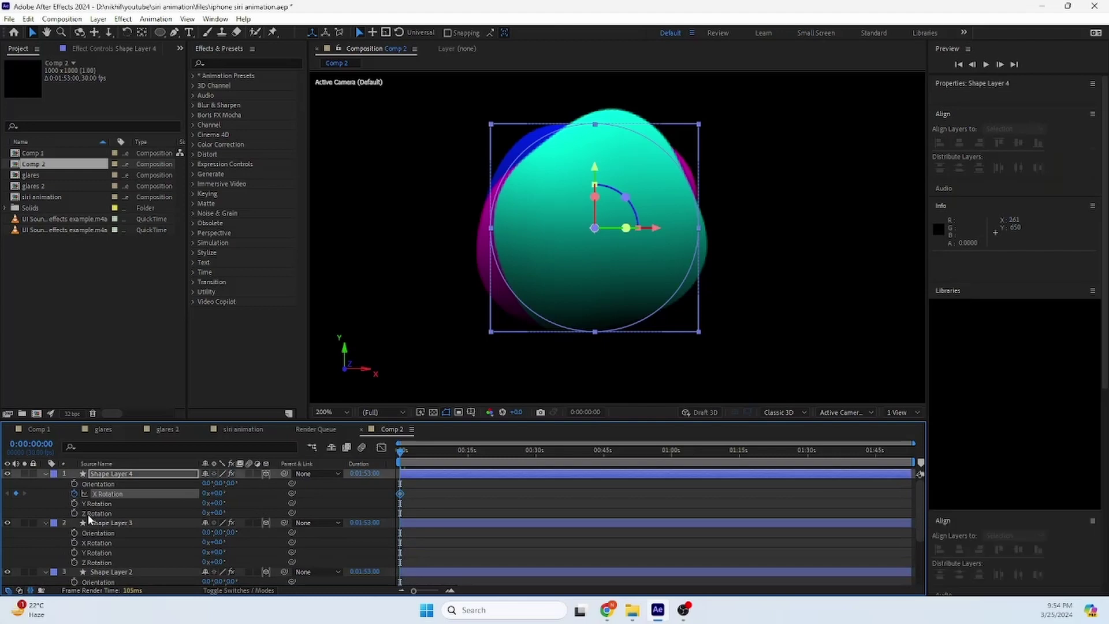
{"action": "left_click", "coordinate": [74, 552]}
{"action": "scroll", "coordinate": [124, 525], "scroll_direction": "down", "scroll_amount": 2}
{"action": "left_click", "coordinate": [74, 552]}
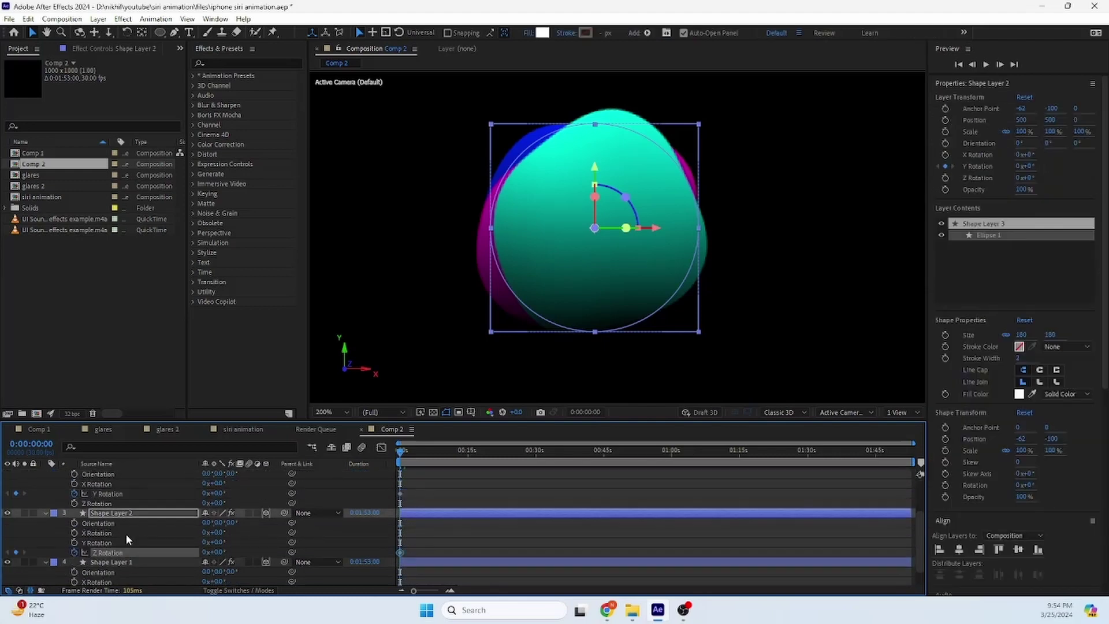
{"action": "scroll", "coordinate": [127, 533], "scroll_direction": "down", "scroll_amount": 1}
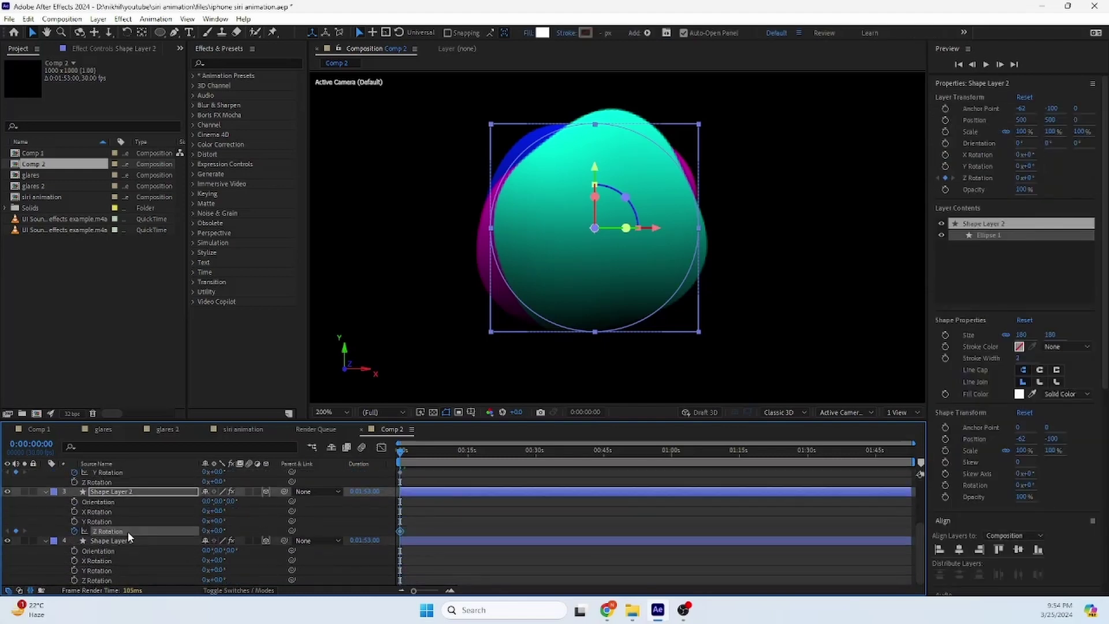
{"action": "left_click", "coordinate": [75, 560]}
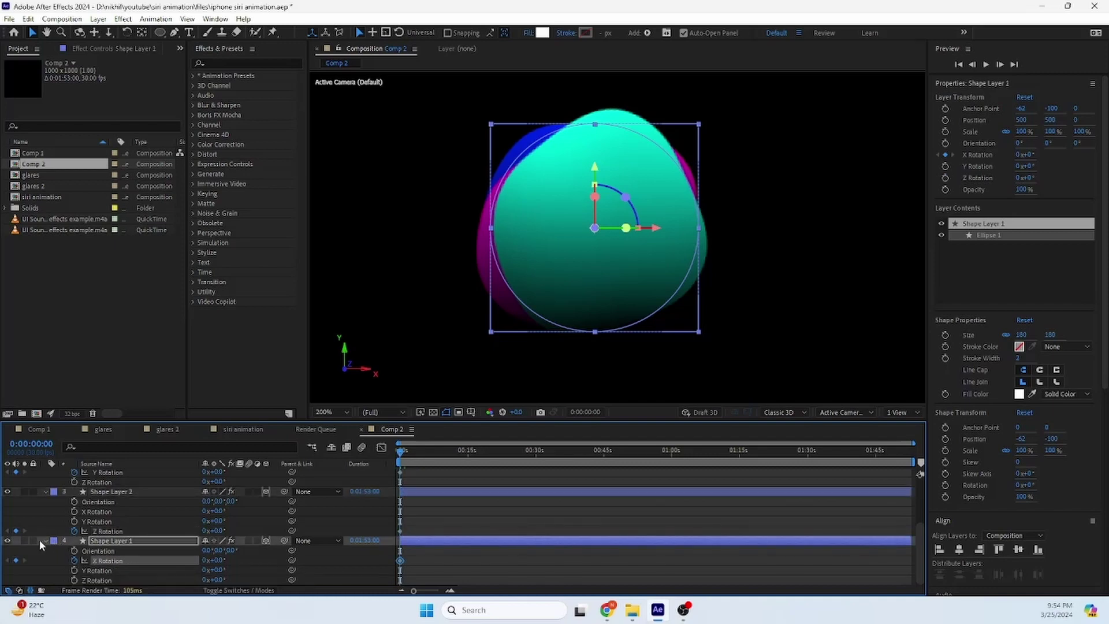
Collapse the four shape layers and display only their keyframed rotation properties
{"action": "left_click", "coordinate": [43, 499]}
{"action": "left_click", "coordinate": [46, 492]}
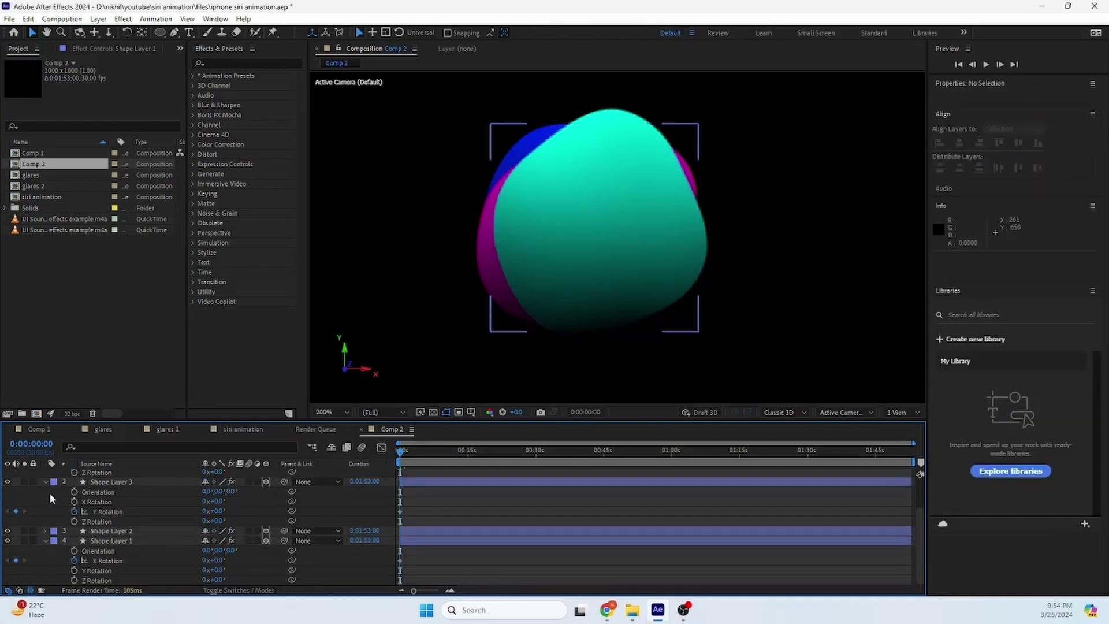
{"action": "left_click", "coordinate": [44, 482]}
{"action": "left_click", "coordinate": [45, 539]}
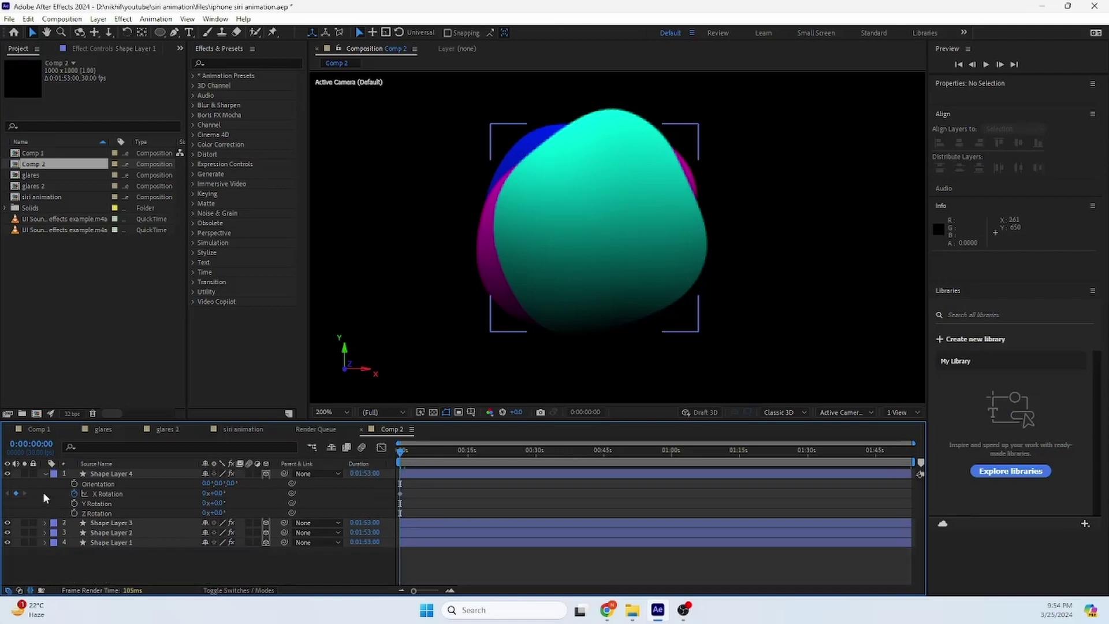
{"action": "left_click", "coordinate": [45, 472]}
{"action": "left_click_drag", "start_coordinate": [134, 534], "coordinate": [98, 480]}
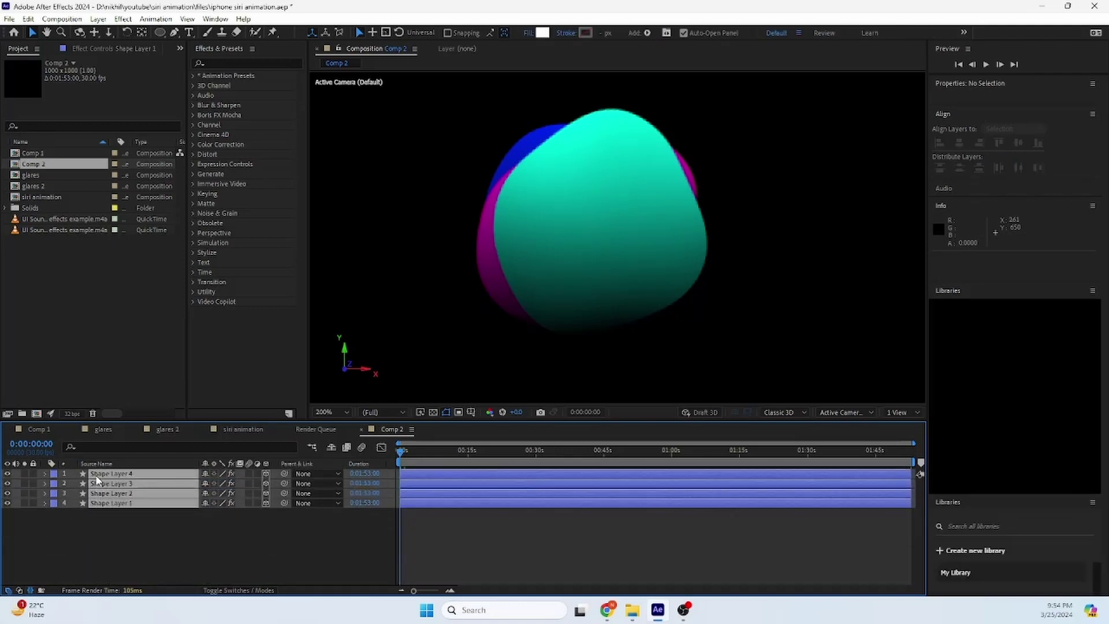
{"action": "key", "text": "u"}
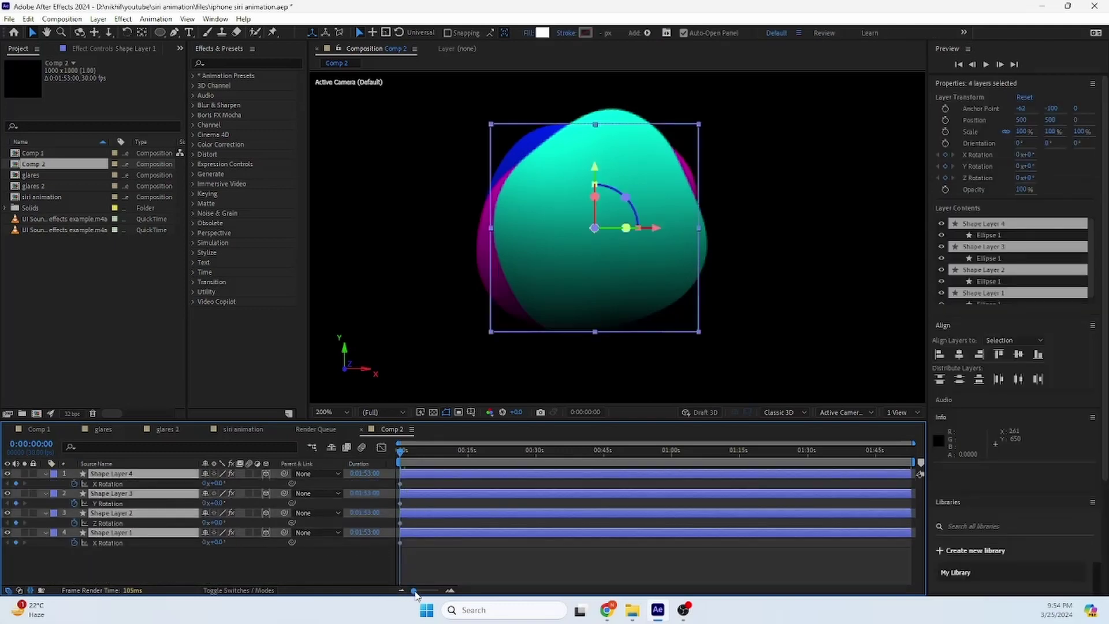
Keyframe Shape Layer 4's X Rotation at 180° at 0:00:02:01, leaving the other layers' rotations unkeyed at that time
{"action": "left_click_drag", "start_coordinate": [416, 592], "coordinate": [424, 591]}
{"action": "mouse_move", "coordinate": [404, 457]}
{"action": "left_mouse_down"}
{"action": "mouse_move", "coordinate": [472, 462]}
{"action": "mouse_move", "coordinate": [420, 468]}
{"action": "left_mouse_up"}
{"action": "left_click_drag", "start_coordinate": [424, 592], "coordinate": [434, 592]}
{"action": "left_click_drag", "start_coordinate": [465, 454], "coordinate": [456, 454]}
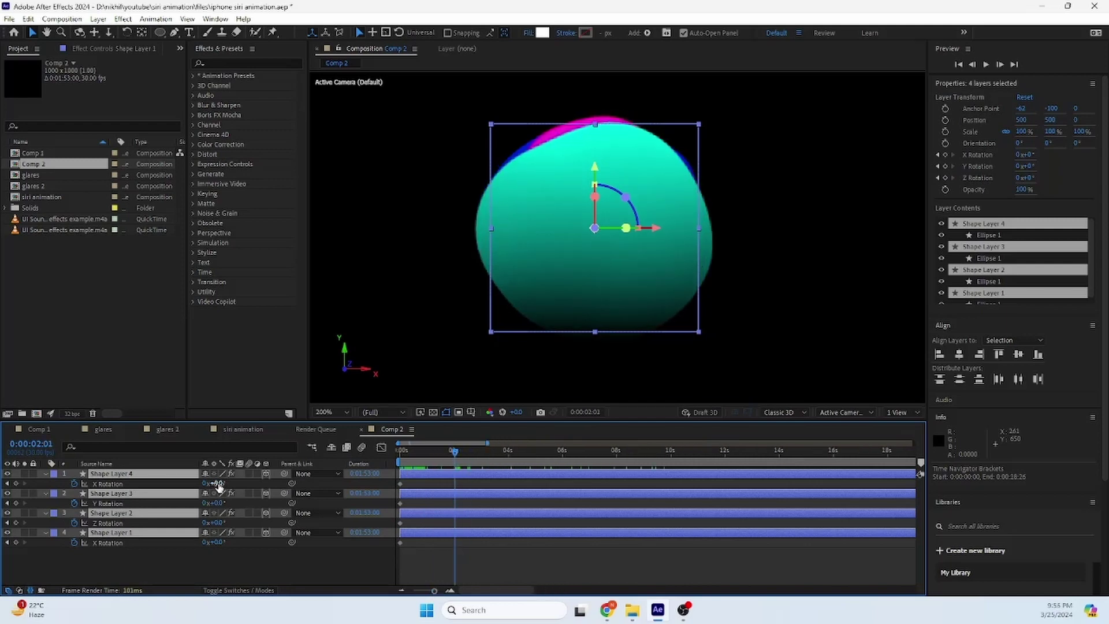
{"action": "left_click_drag", "start_coordinate": [219, 487], "coordinate": [269, 489]}
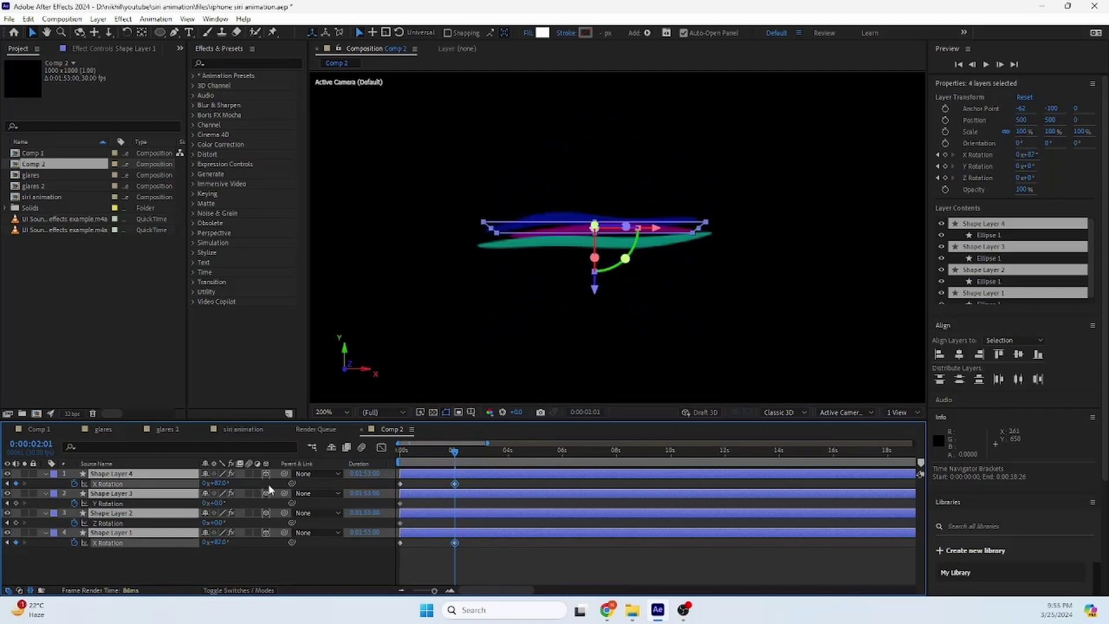
{"action": "key", "text": "ctrl+z"}
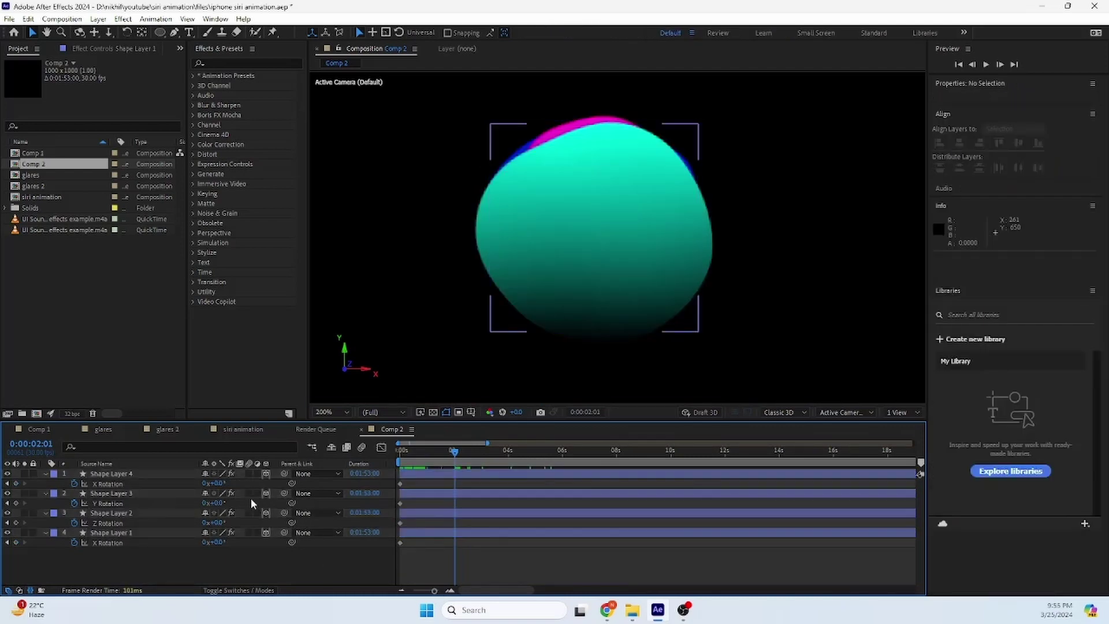
{"action": "left_click_drag", "start_coordinate": [220, 487], "coordinate": [309, 486]}
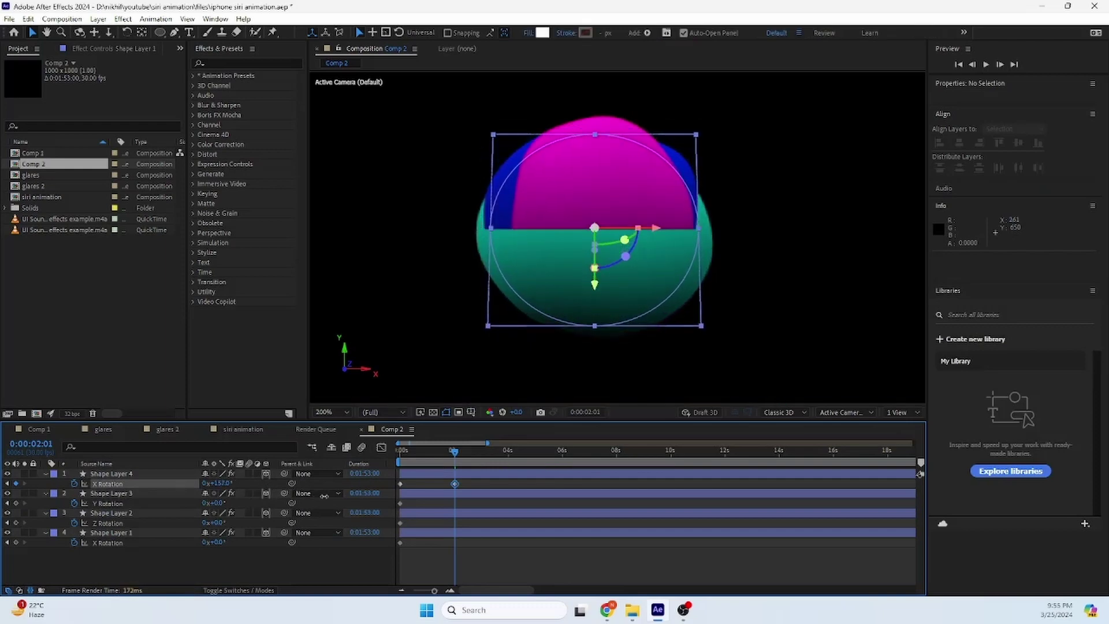
{"action": "left_click", "coordinate": [218, 483]}
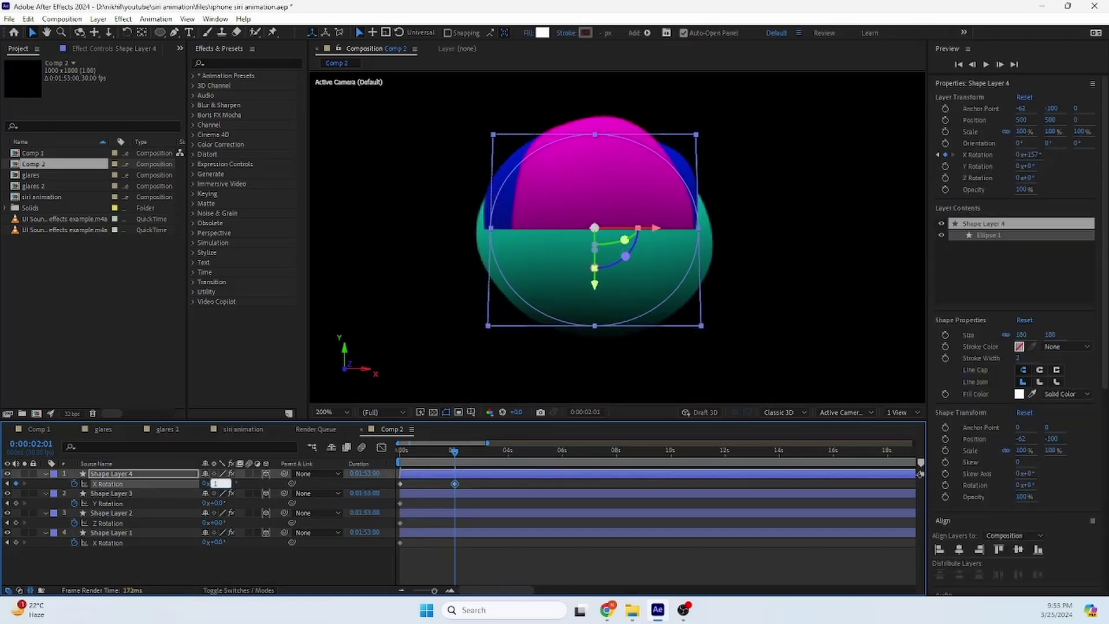
Set Shape Layer 3's Y Rotation and Shape Layer 2's Z Rotation to 180° at 0:00:02:01
{"action": "left_click", "coordinate": [220, 503]}
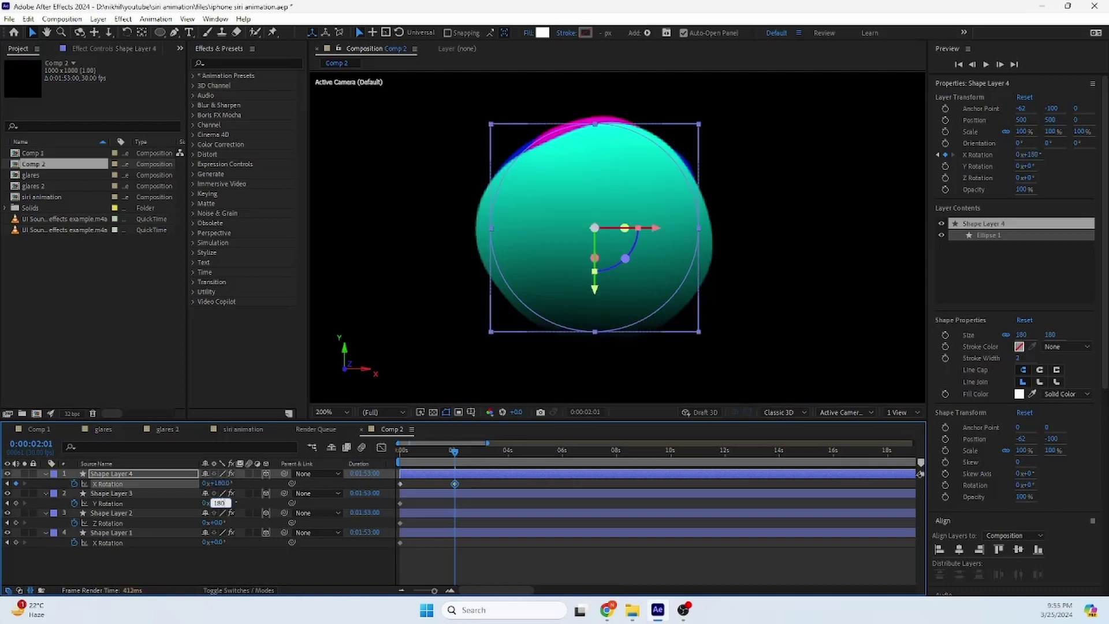
{"action": "left_click", "coordinate": [215, 522]}
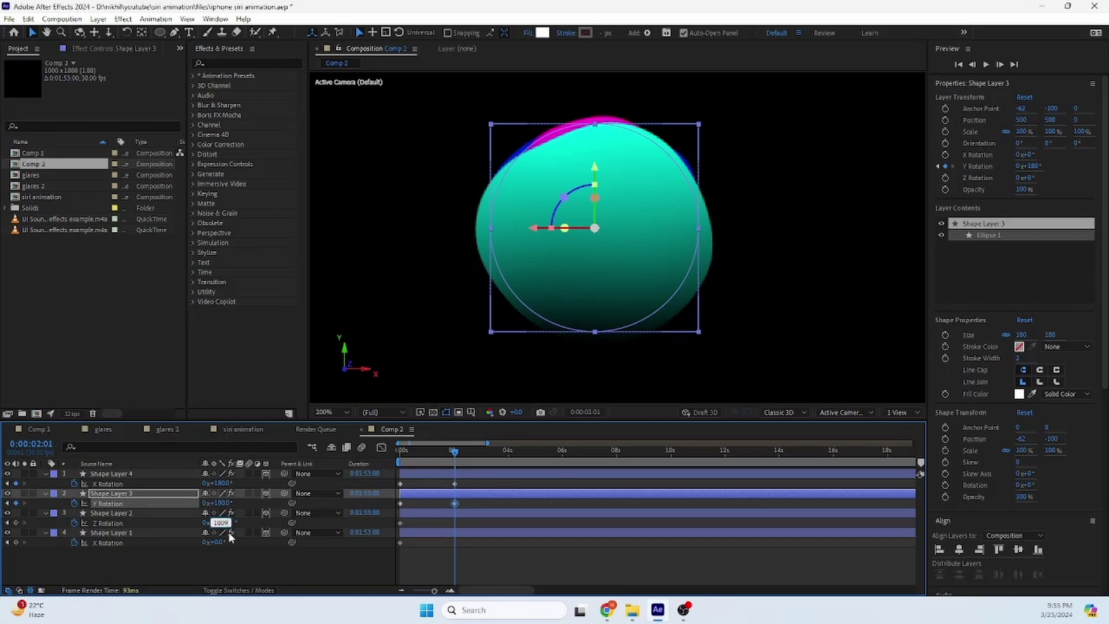
{"action": "left_click", "coordinate": [228, 563]}
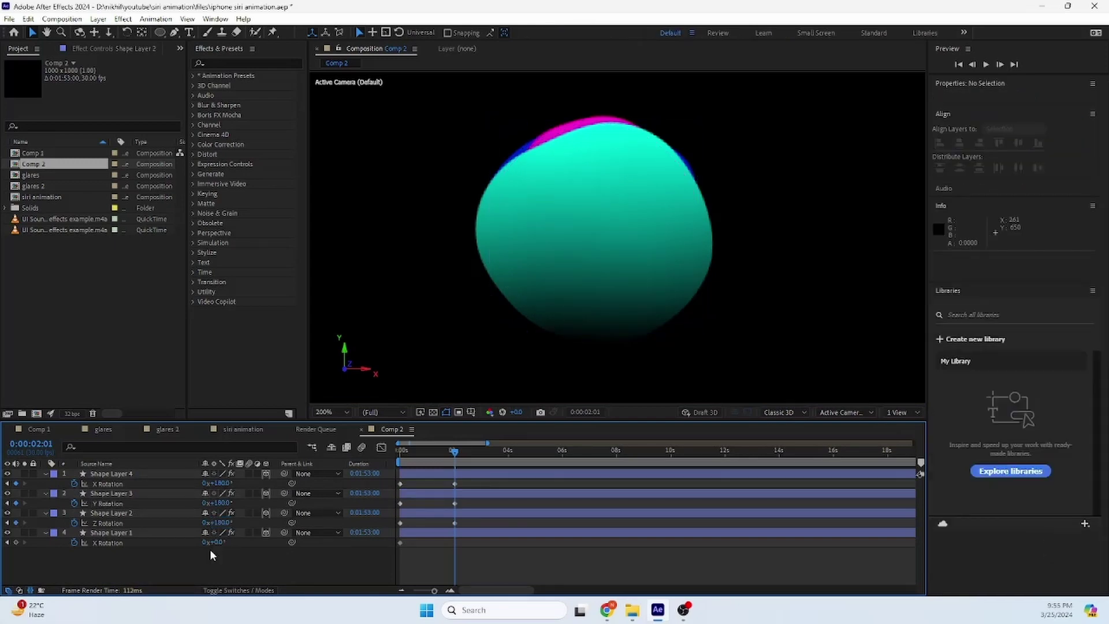
Keyframe Shape Layer 1's X Rotation at 180° at 0:00:02:01
{"action": "left_click", "coordinate": [215, 542]}
{"action": "type", "text": "180"}
{"action": "key", "text": "Return"}
Play back the four layers' rotation animation from the start of the composition
{"action": "left_click_drag", "start_coordinate": [454, 451], "coordinate": [392, 453]}
{"action": "key", "text": "space"}
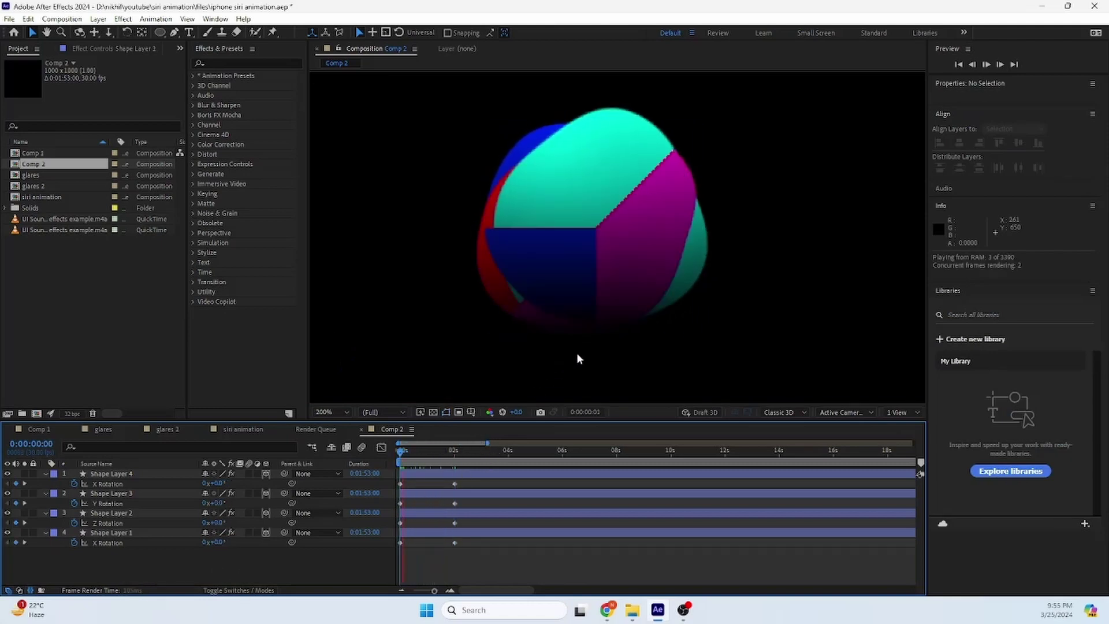
{"action": "scroll", "coordinate": [569, 276], "scroll_direction": "down", "scroll_amount": 2}
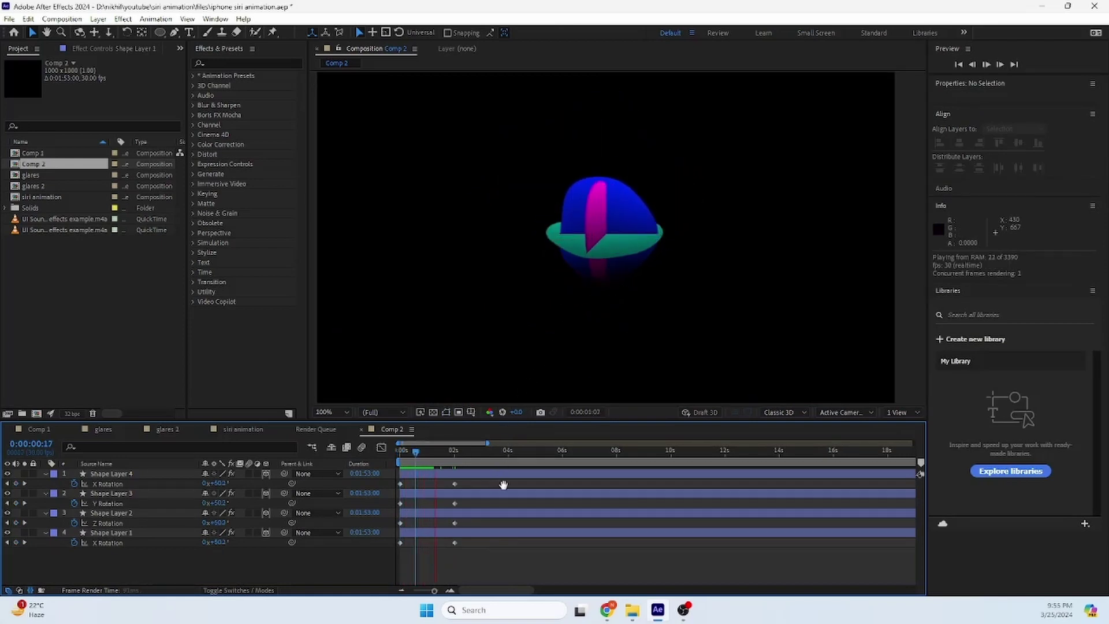
{"action": "key", "text": "space"}
{"action": "left_click_drag", "start_coordinate": [435, 452], "coordinate": [392, 452]}
{"action": "key", "text": "space"}
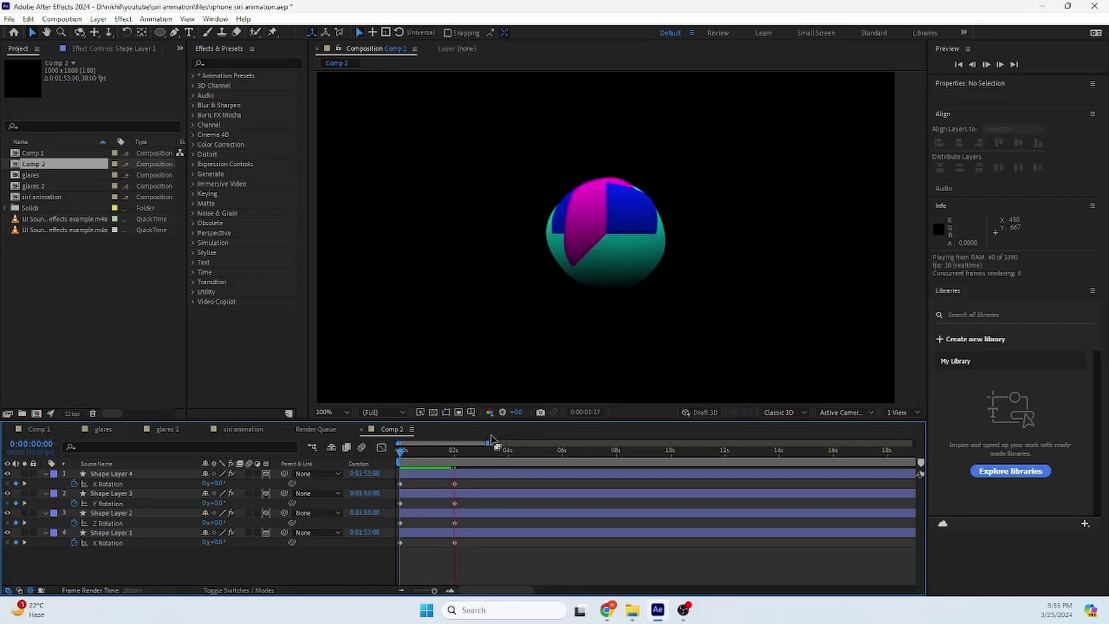
{"action": "key", "text": "space"}
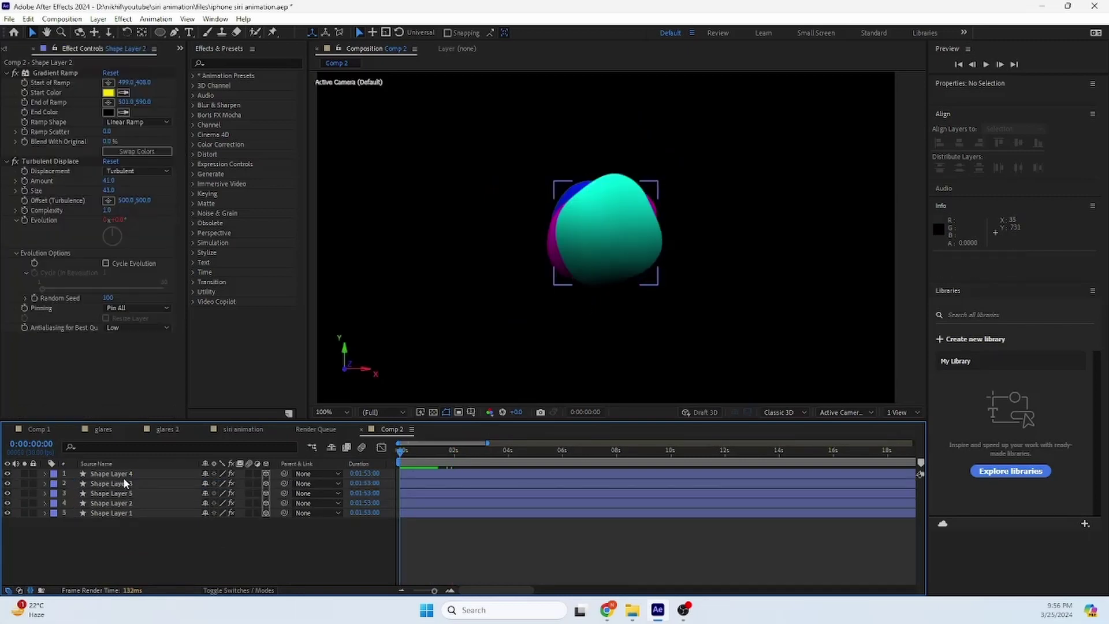
Apply the Glow effect to Shape Layer 4
{"action": "left_click", "coordinate": [123, 475]}
{"action": "key", "text": "ctrl+space"}
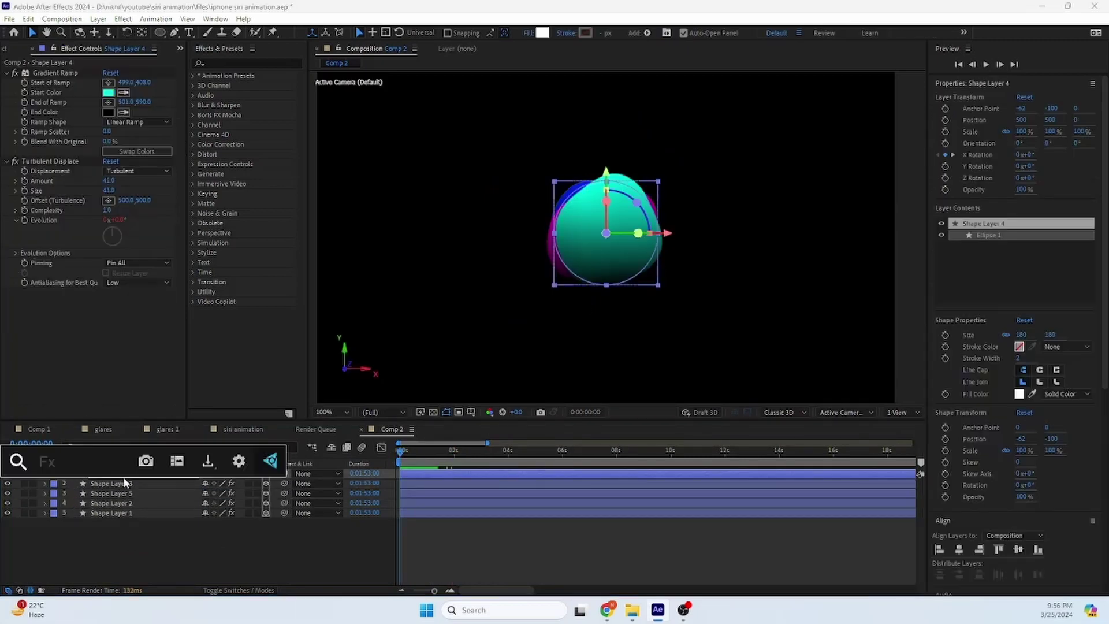
{"action": "type", "text": "gl"}
{"action": "key", "text": "Return"}
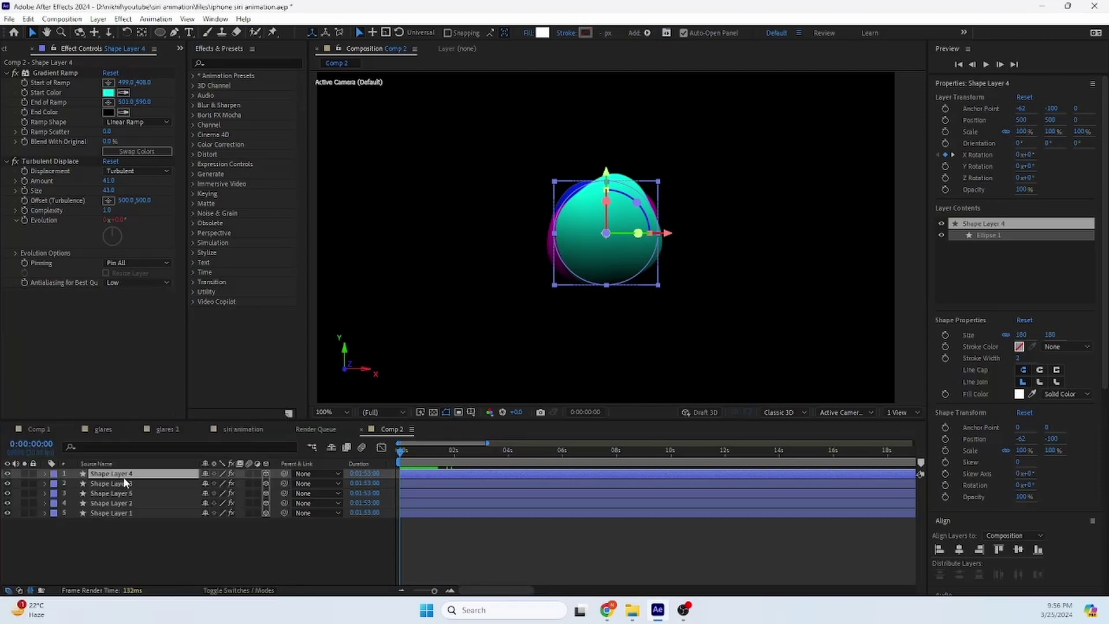
{"action": "scroll", "coordinate": [568, 254], "scroll_direction": "up", "scroll_amount": 2}
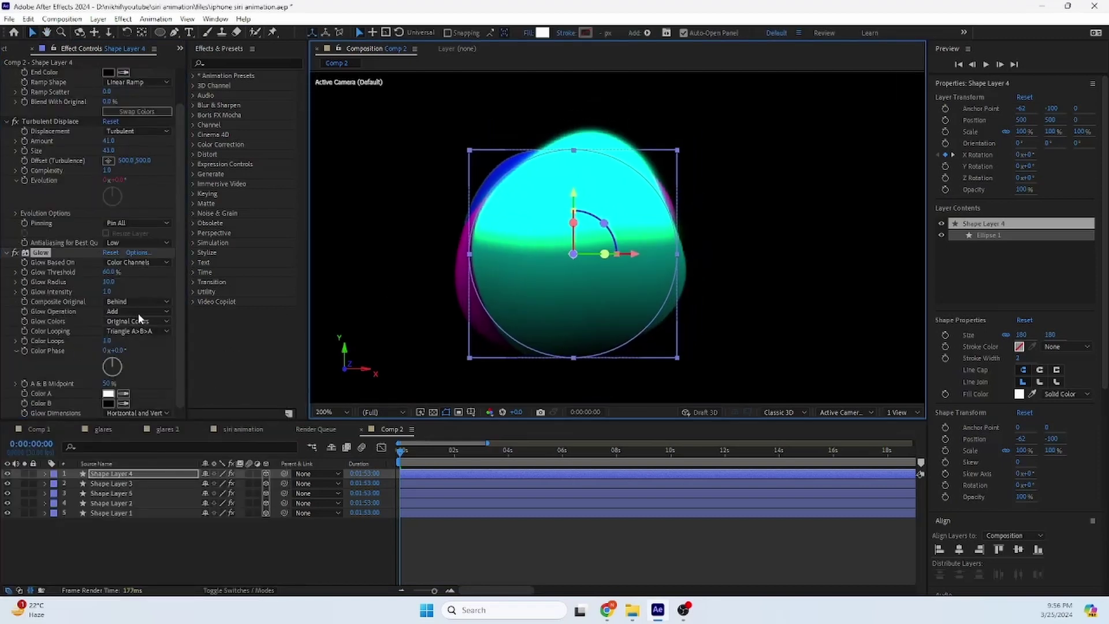
Set Shape Layer 4's Glow Color Looping to Sawtooth B>A and its Color A to green 00FF60
{"action": "left_click", "coordinate": [139, 331]}
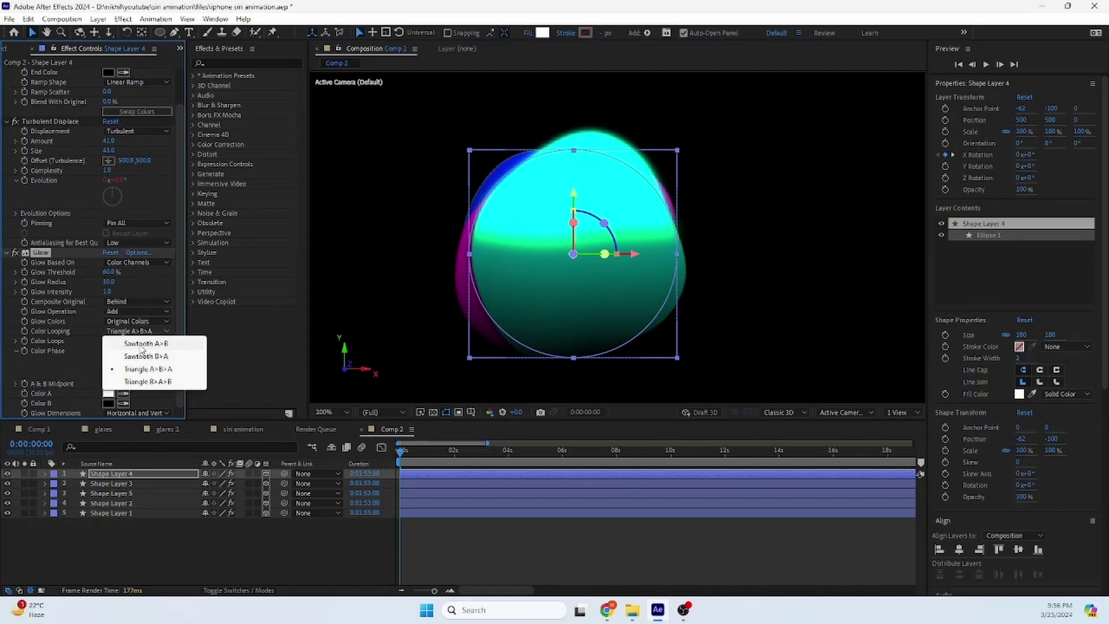
{"action": "left_click", "coordinate": [147, 366]}
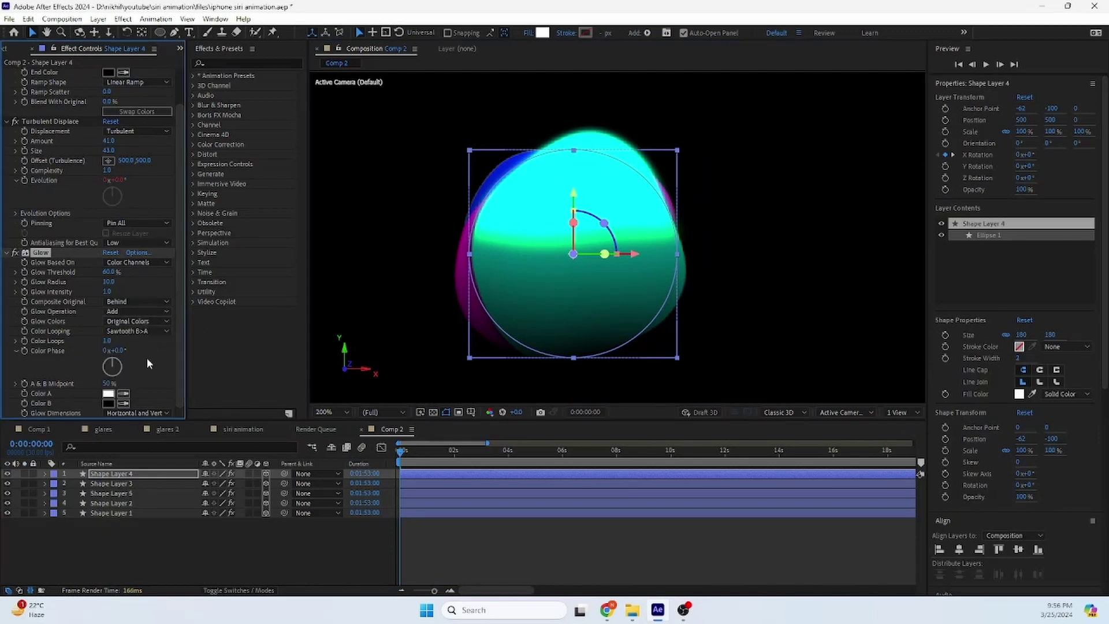
{"action": "left_click", "coordinate": [108, 394]}
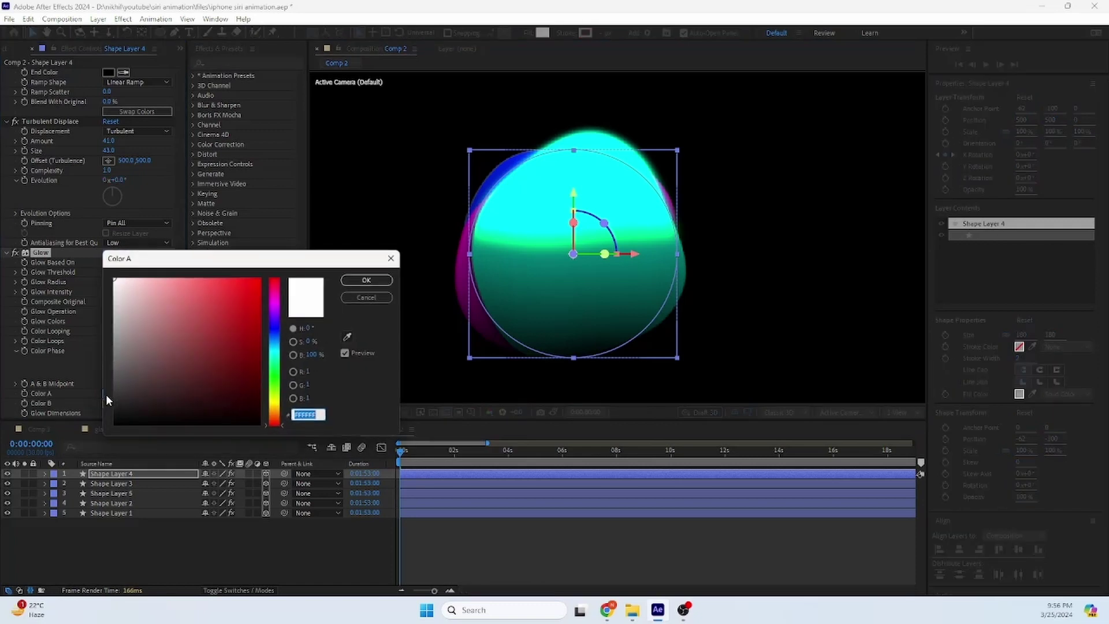
{"action": "type", "text": "00FF12"}
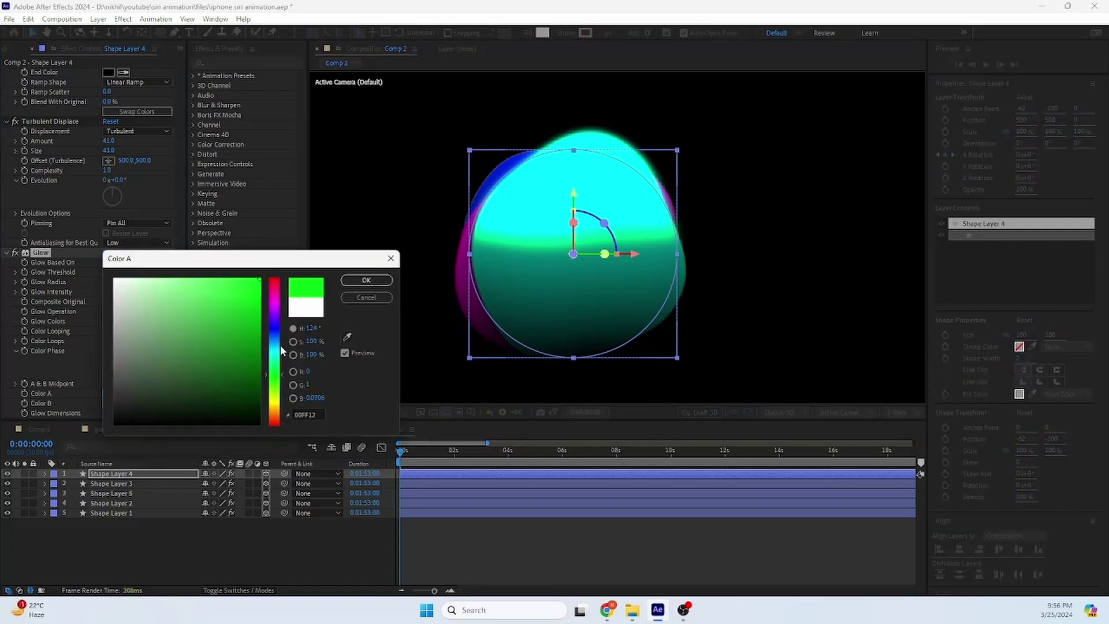
{"action": "left_click_drag", "start_coordinate": [280, 379], "coordinate": [282, 371]}
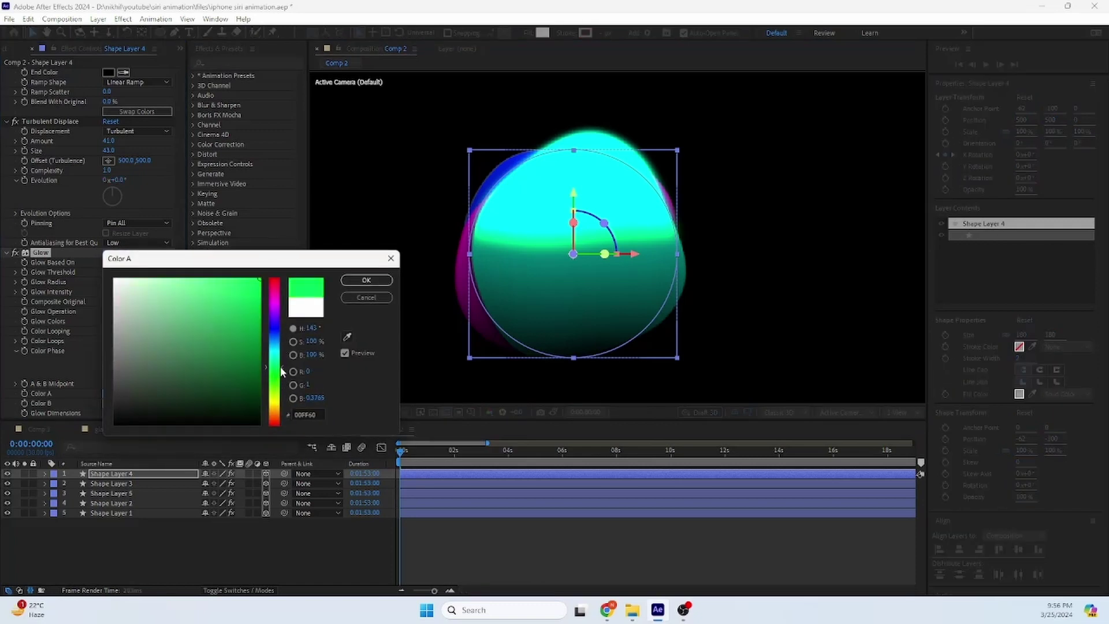
{"action": "left_click", "coordinate": [366, 280]}
Copy Shape Layer 4's Glow effect and paste it onto Shape Layers 3, 5, 2 and 1
{"action": "left_click", "coordinate": [134, 484]}
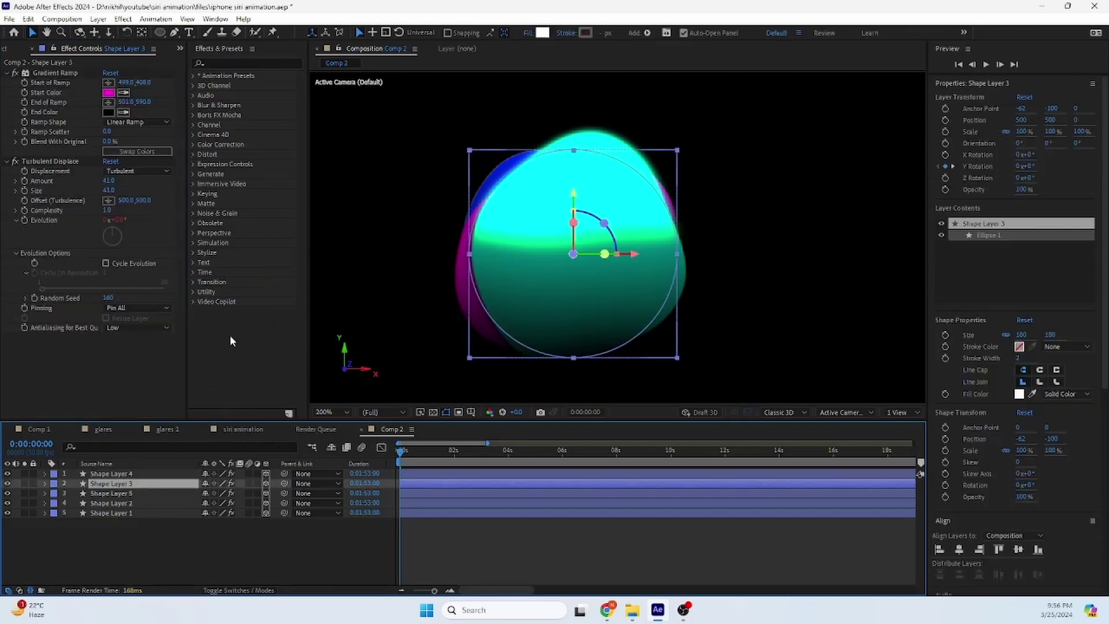
{"action": "left_click", "coordinate": [99, 473]}
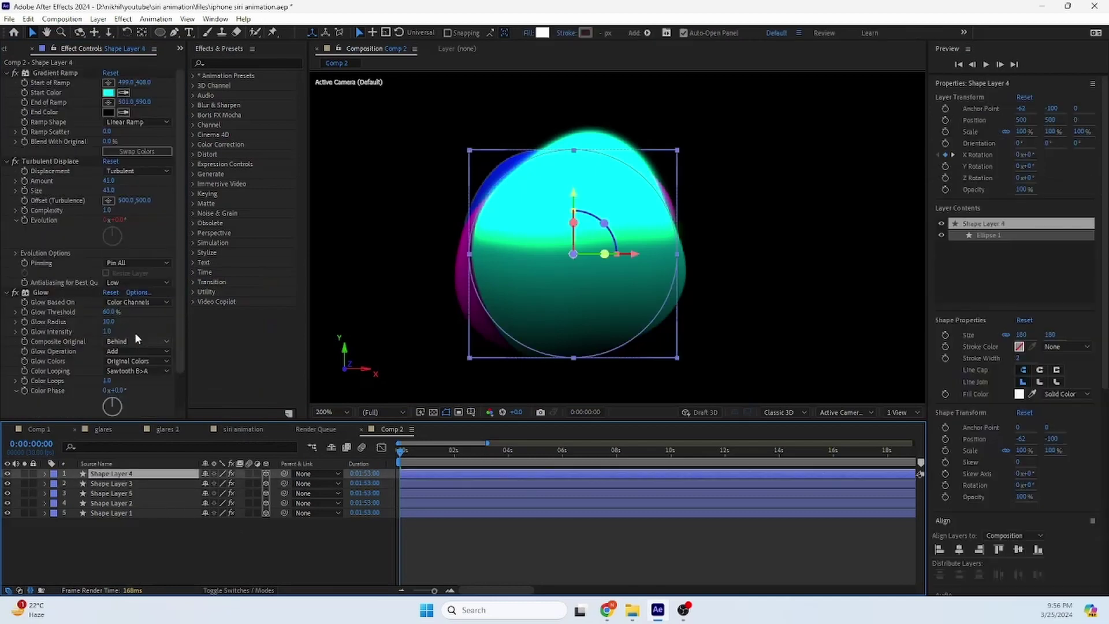
{"action": "right_click", "coordinate": [58, 301]}
{"action": "left_click", "coordinate": [101, 317]}
{"action": "left_click", "coordinate": [118, 493]}
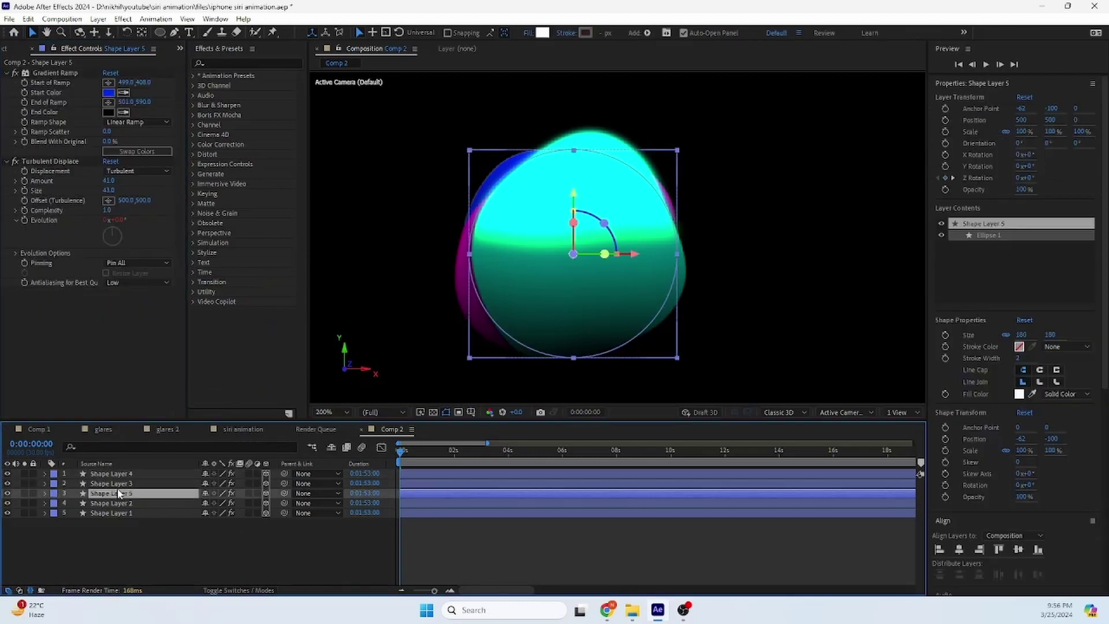
{"action": "key", "text": "ctrl+Up"}
{"action": "left_click", "coordinate": [115, 513], "text": "shift"}
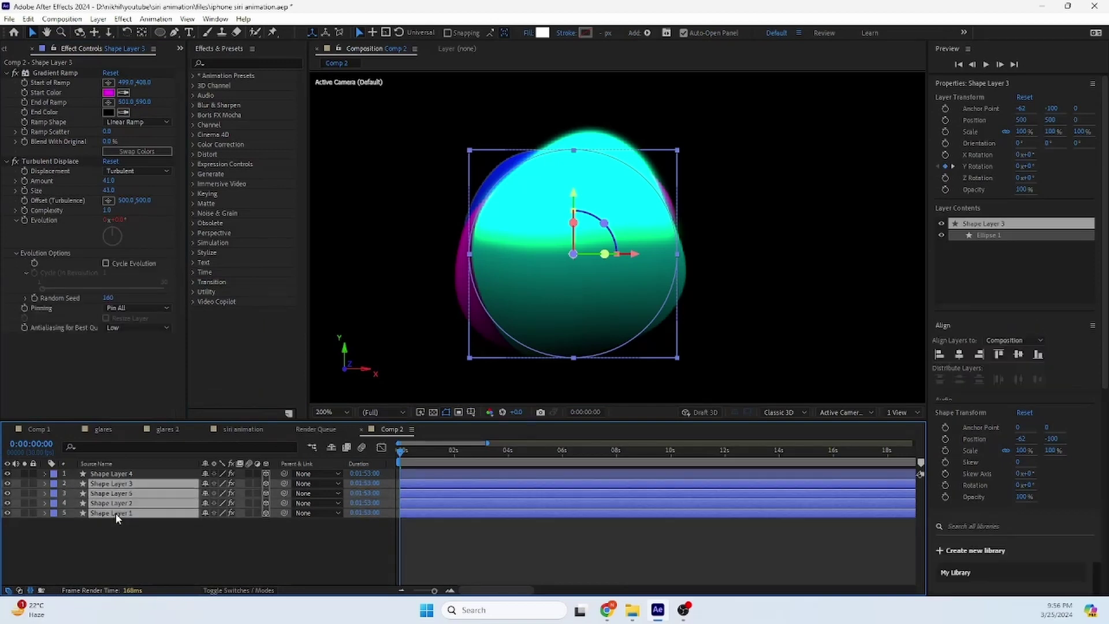
{"action": "key", "text": "ctrl+v"}
{"action": "left_click", "coordinate": [131, 529]}
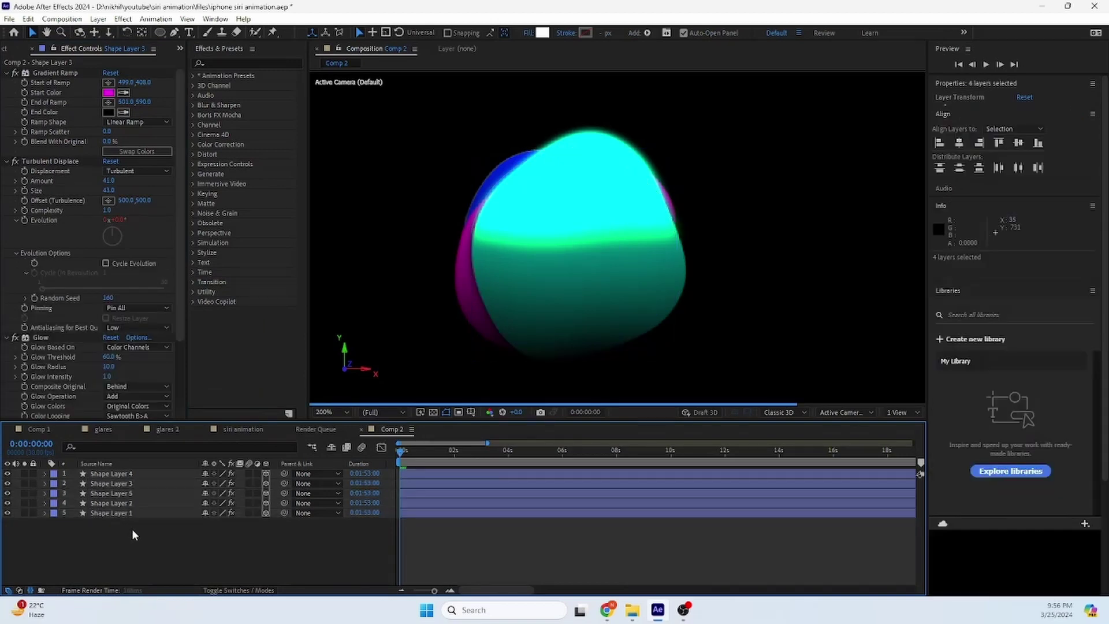
Solo Shape Layer 3, collapse its Turbulent Displace settings and sample the magenta gradient start color for its Glow Color A
{"action": "left_click", "coordinate": [118, 484]}
{"action": "scroll", "coordinate": [123, 306], "scroll_direction": "down", "scroll_amount": 3}
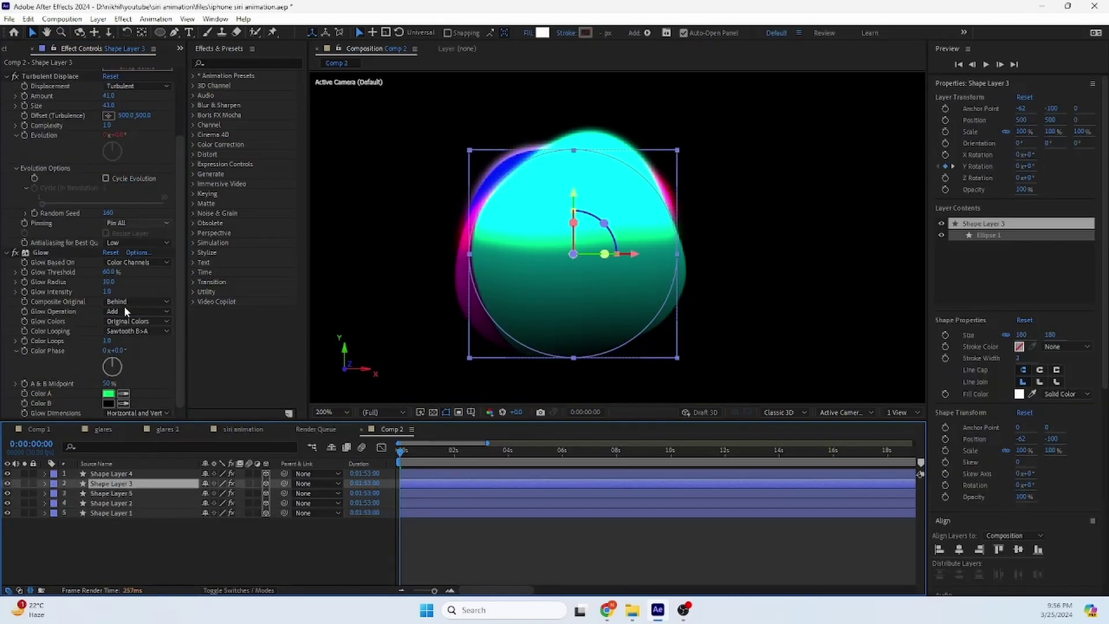
{"action": "left_click", "coordinate": [25, 483]}
{"action": "scroll", "coordinate": [135, 300], "scroll_direction": "up", "scroll_amount": 5}
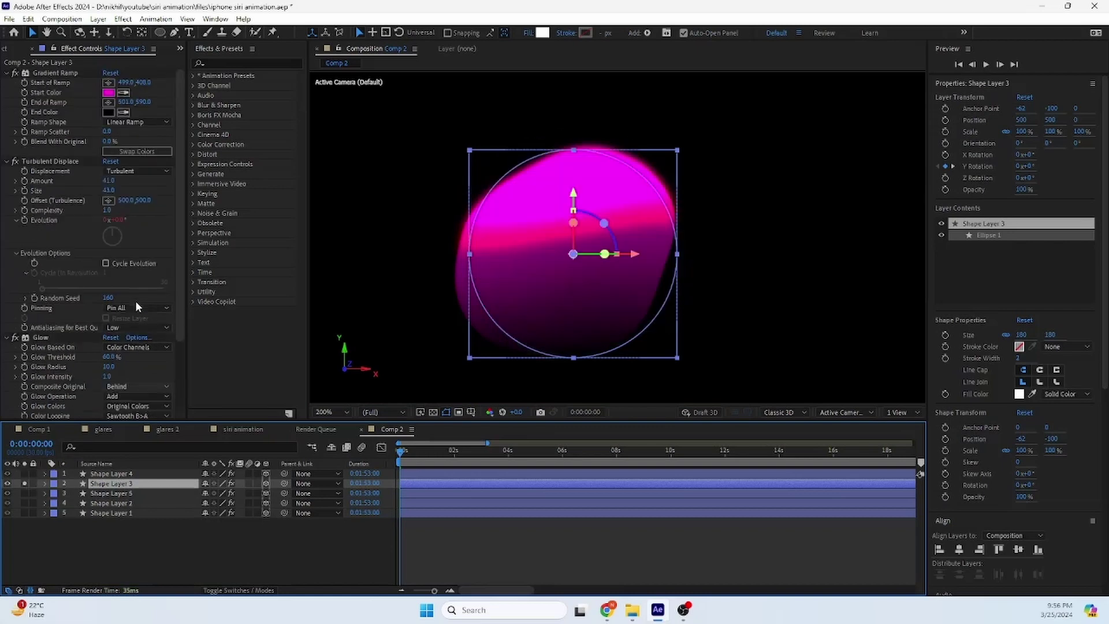
{"action": "scroll", "coordinate": [133, 341], "scroll_direction": "down", "scroll_amount": 3}
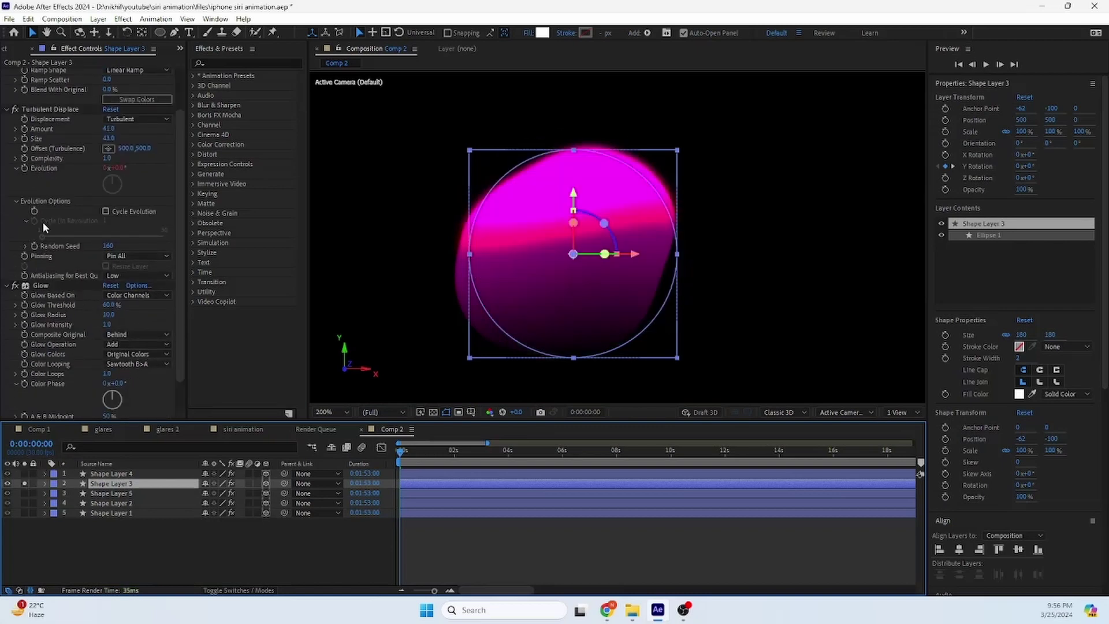
{"action": "left_click", "coordinate": [7, 110]}
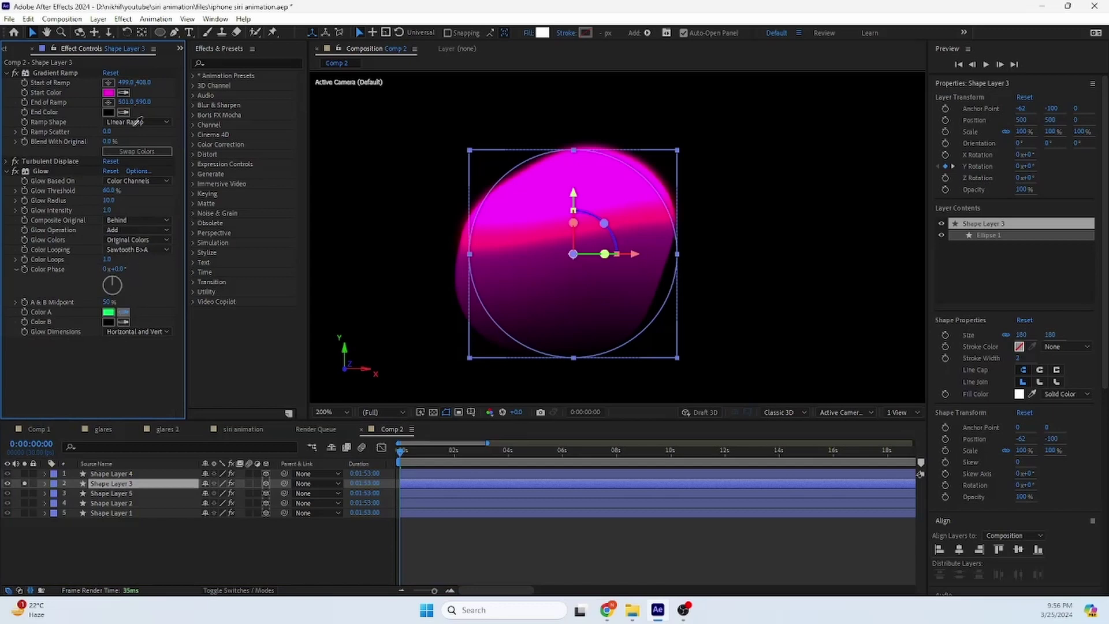
Solo Shape Layer 5 while matching its Glow Color A to its blue gradient start color, then turn the solo off
{"action": "left_click", "coordinate": [116, 493]}
{"action": "left_click", "coordinate": [24, 483]}
{"action": "left_click", "coordinate": [24, 493]}
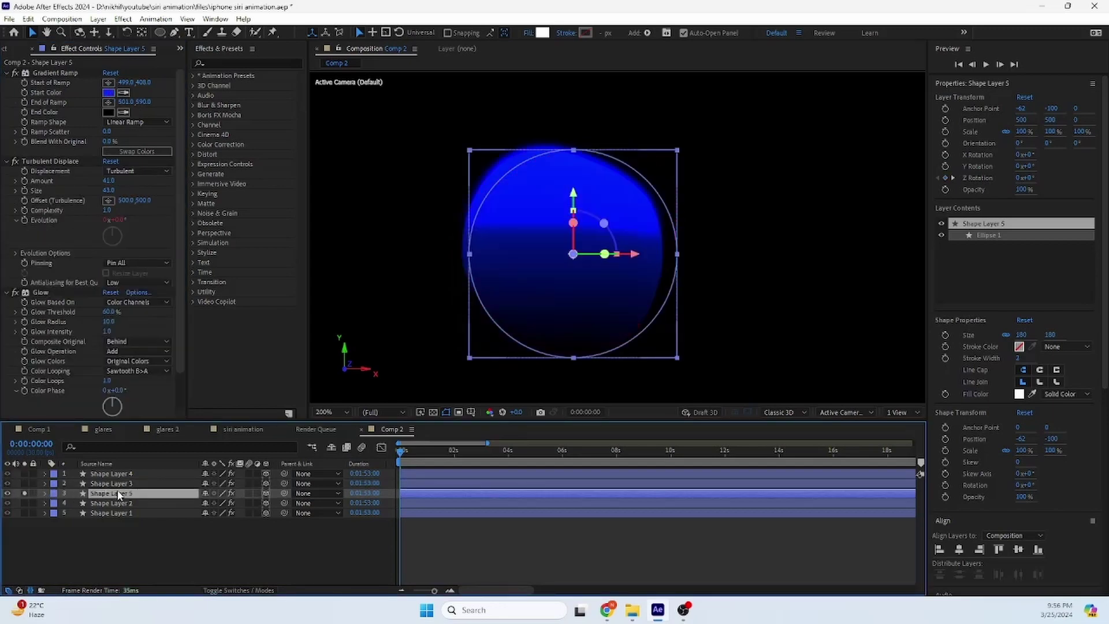
{"action": "left_click", "coordinate": [7, 161]}
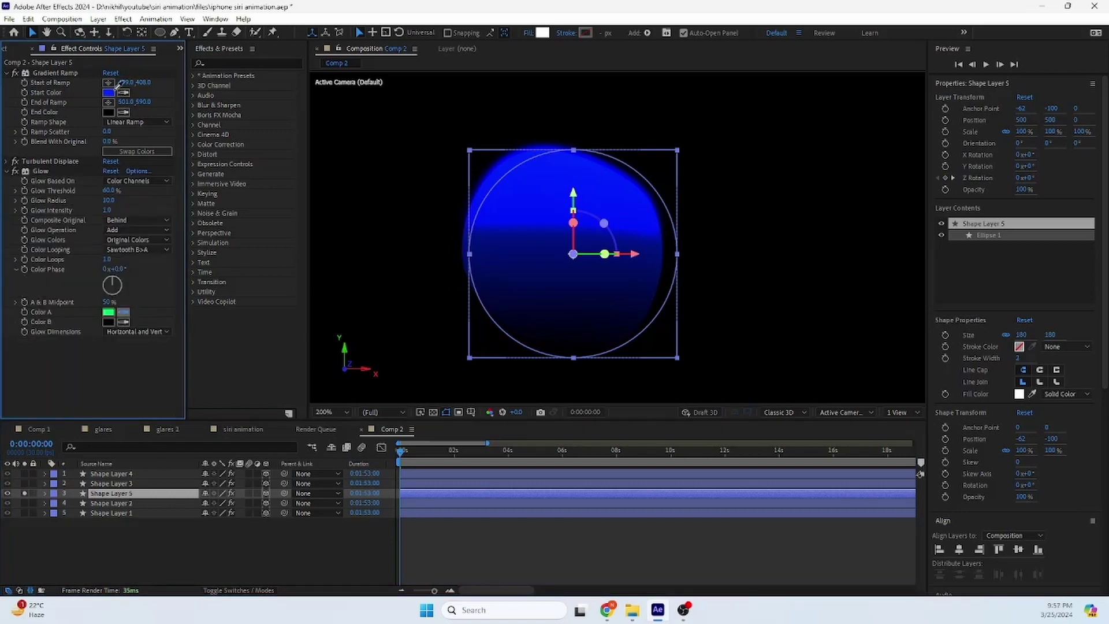
{"action": "left_click", "coordinate": [41, 171]}
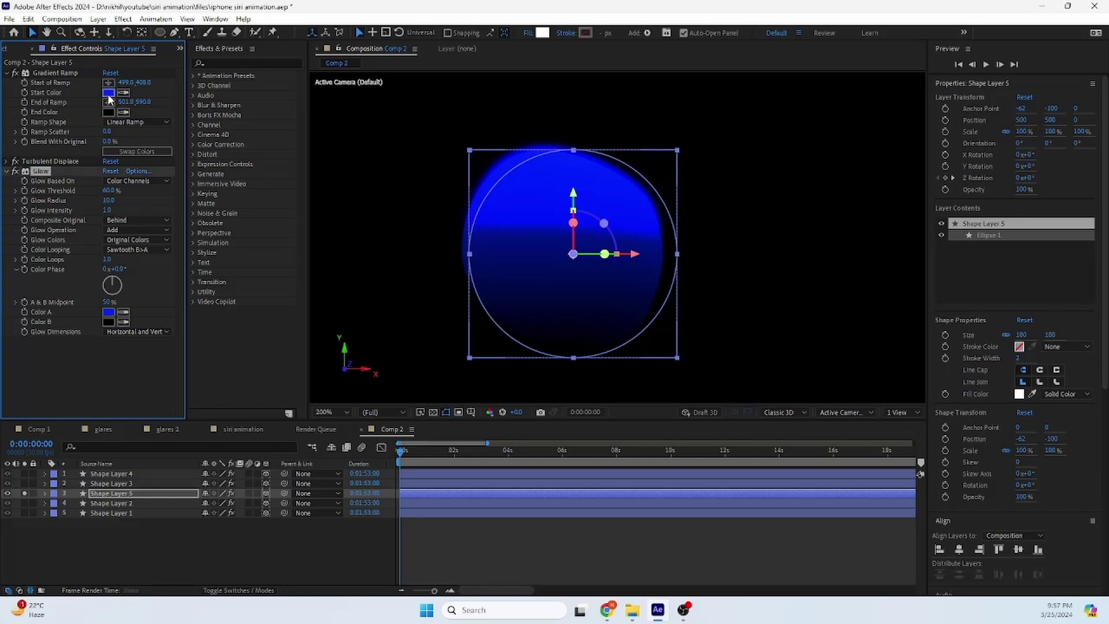
{"action": "left_click", "coordinate": [24, 494]}
Collapse Shape Layer 2's Turbulent Displace settings and sample its yellow gradient start color for the Glow's Color A
{"action": "left_click", "coordinate": [110, 503]}
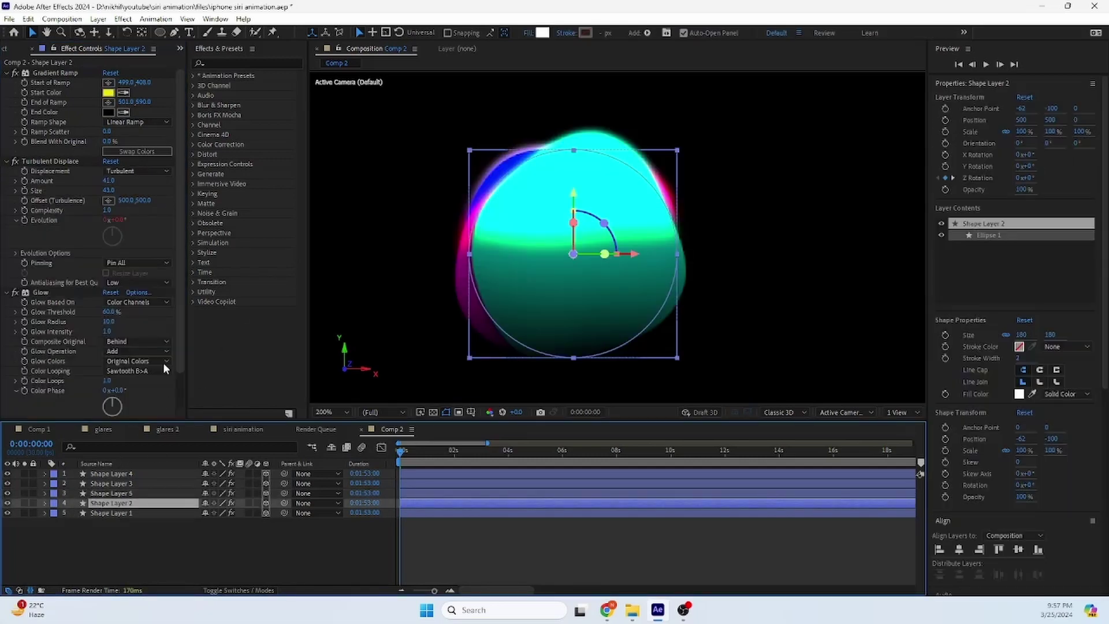
{"action": "scroll", "coordinate": [115, 365], "scroll_direction": "down", "scroll_amount": 2}
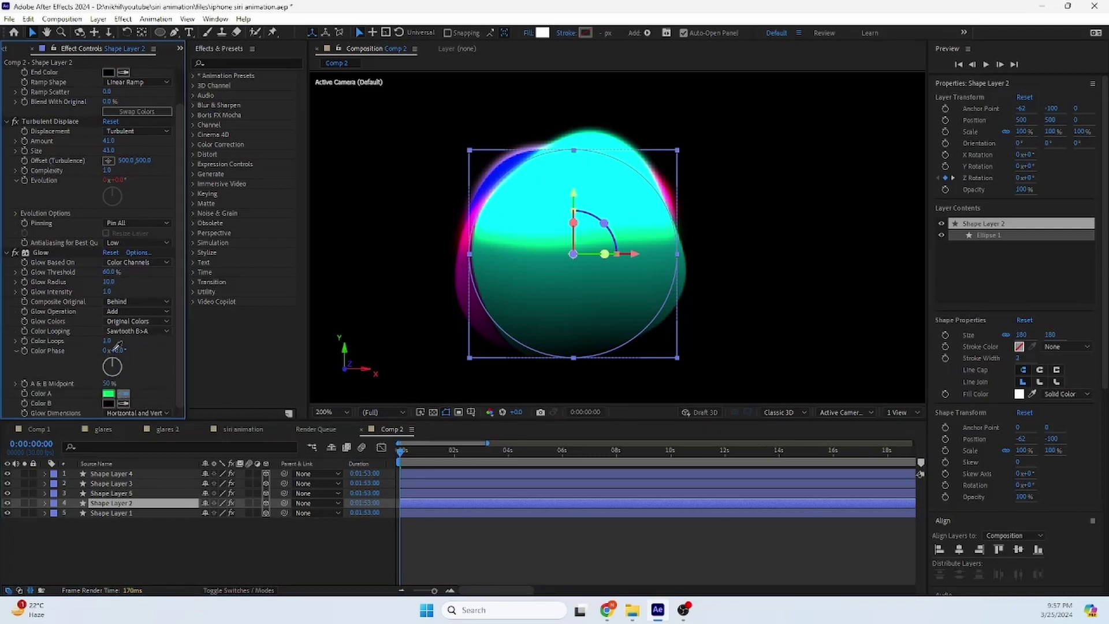
{"action": "left_click", "coordinate": [40, 252]}
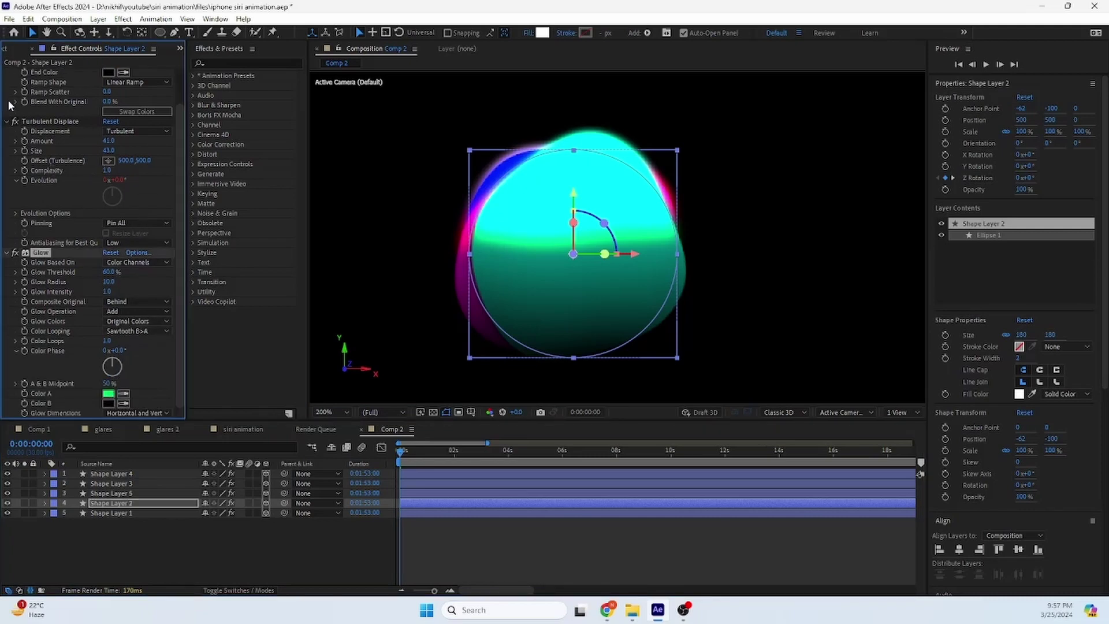
{"action": "left_click", "coordinate": [7, 123]}
{"action": "left_click", "coordinate": [123, 311]}
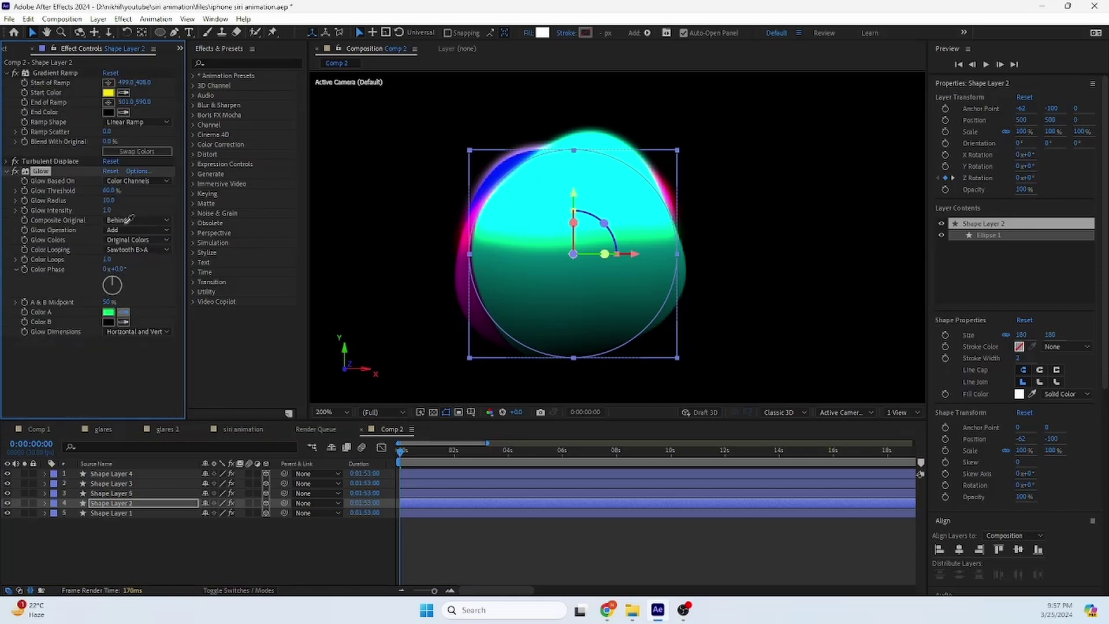
{"action": "left_click", "coordinate": [110, 93]}
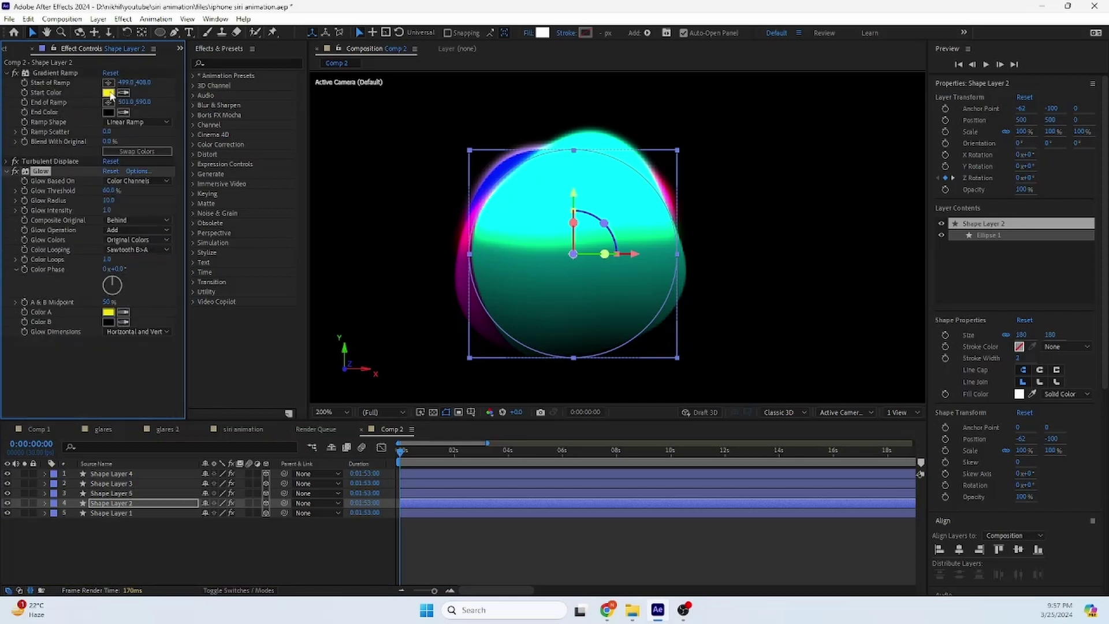
Match Shape Layer 1's Glow Color A to its red gradient start color and deselect the layer
{"action": "left_click", "coordinate": [127, 513]}
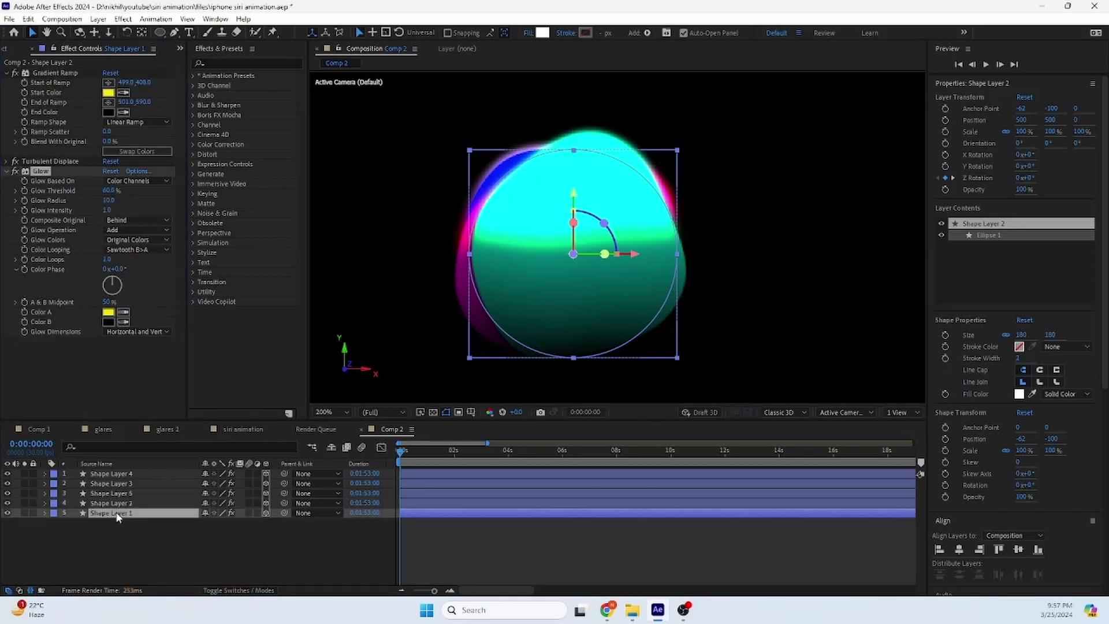
{"action": "left_click", "coordinate": [8, 162]}
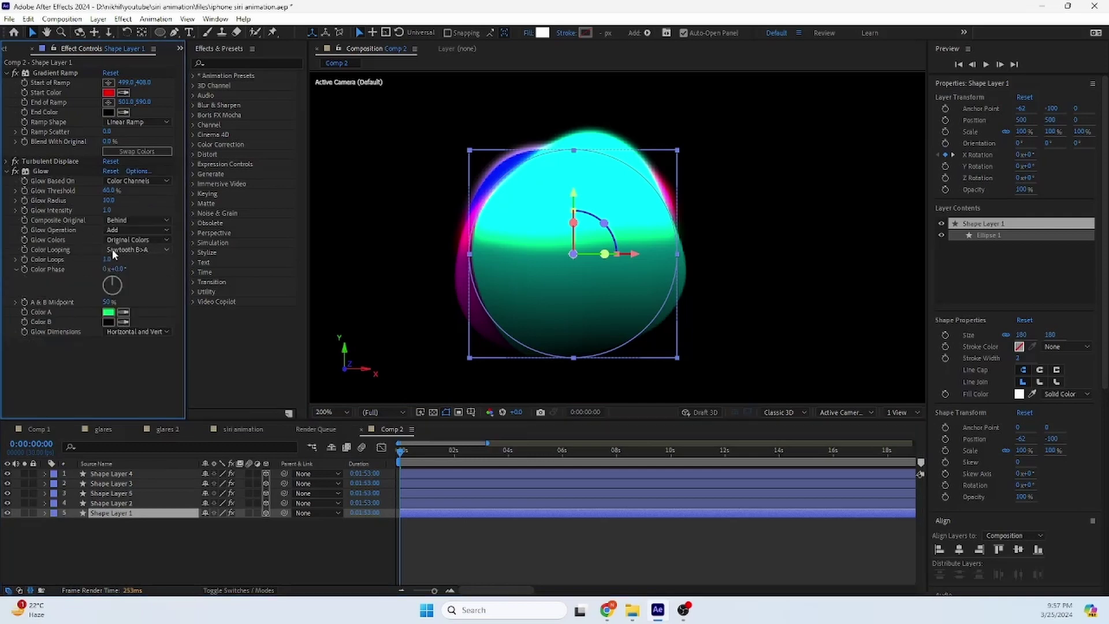
{"action": "left_click", "coordinate": [115, 92]}
{"action": "left_click", "coordinate": [346, 543]}
Preview the glowing, rotating circles from the start of the composition at a reduced view magnification
{"action": "left_click", "coordinate": [406, 456]}
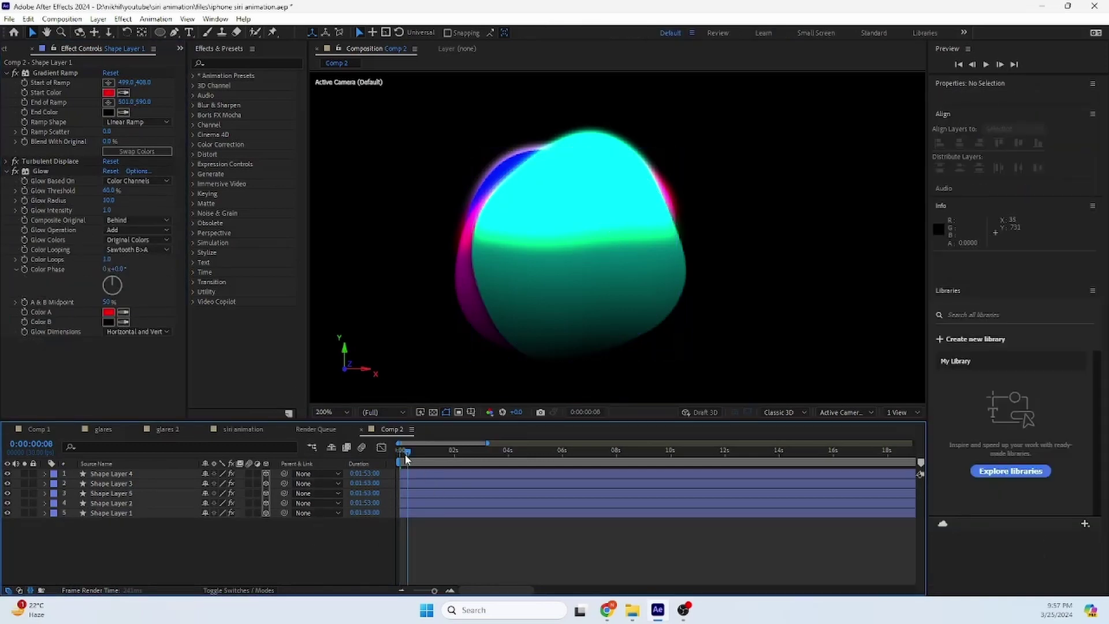
{"action": "left_click_drag", "start_coordinate": [406, 458], "coordinate": [400, 458]}
{"action": "key", "text": "space"}
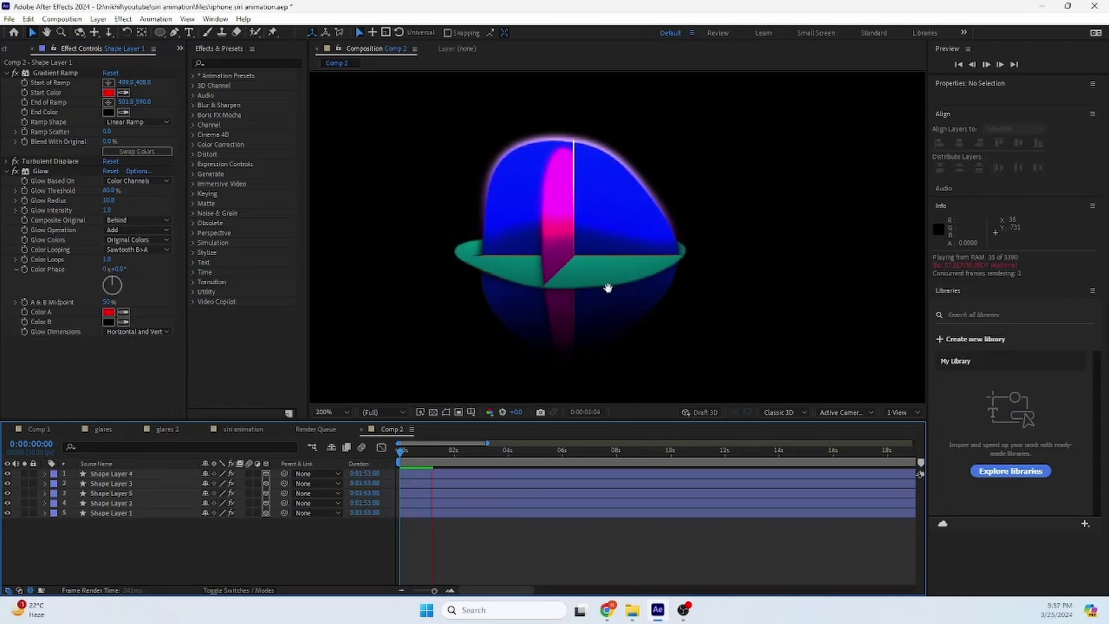
{"action": "key", "text": "space"}
{"action": "key", "text": "comma"}
{"action": "left_click", "coordinate": [404, 459]}
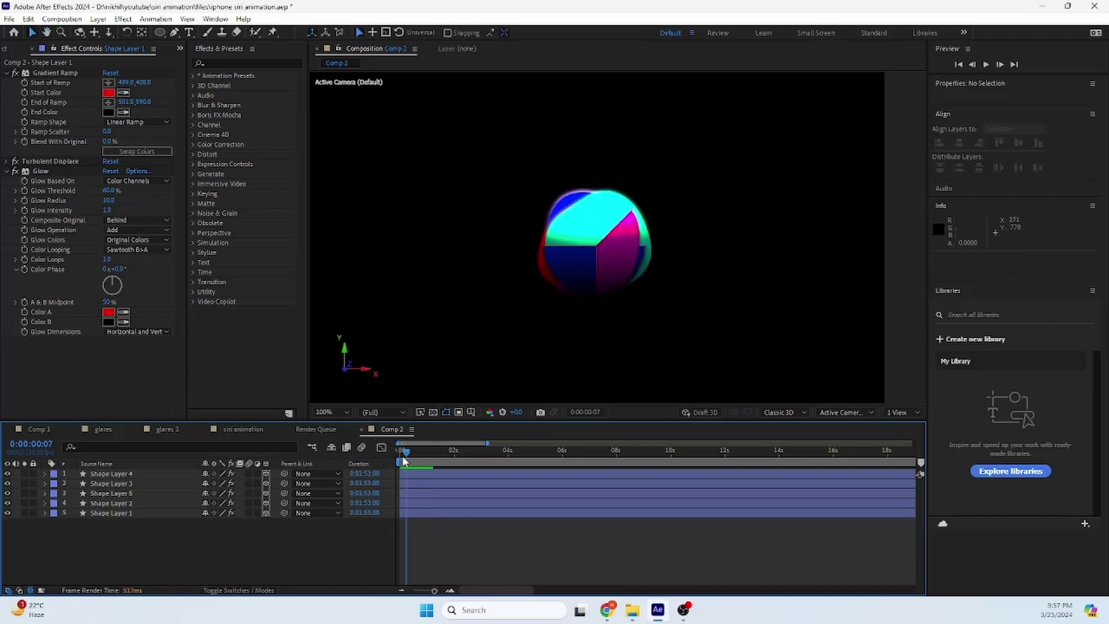
{"action": "key", "text": "space"}
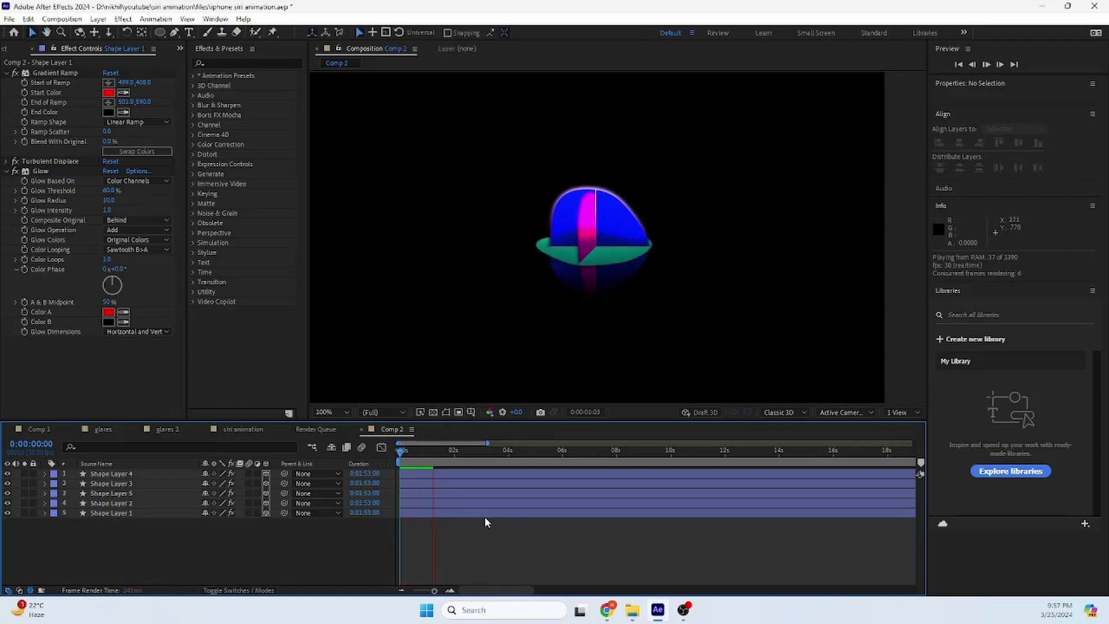
Delete the yellow Shape Layer 2 and preview the composition from its start
{"action": "key", "text": "space"}
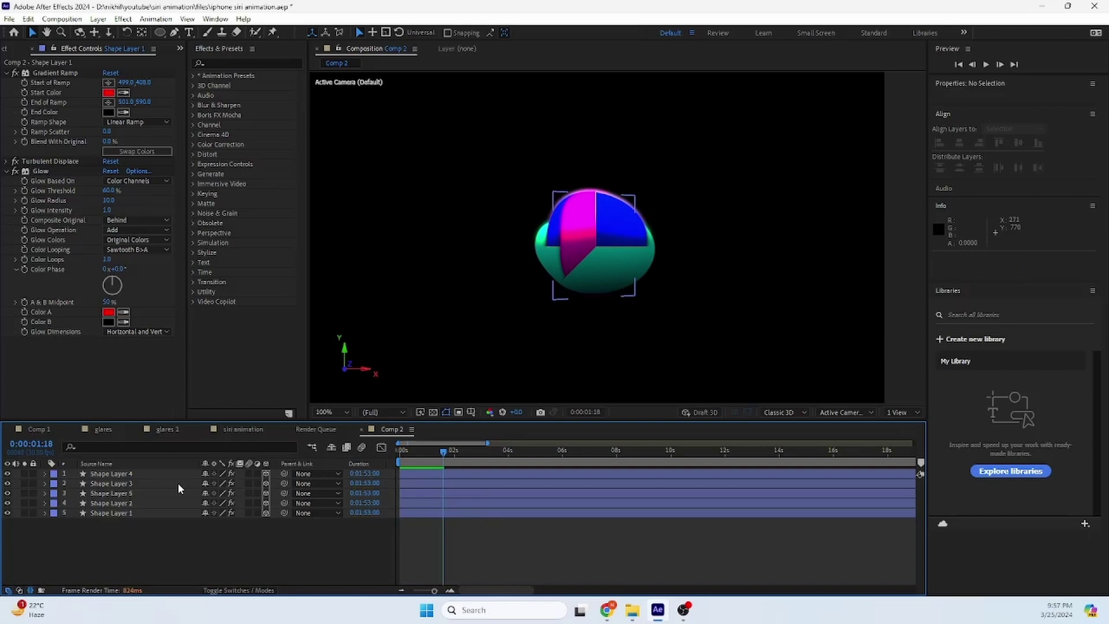
{"action": "left_click", "coordinate": [137, 485]}
{"action": "left_click", "coordinate": [136, 495]}
{"action": "left_click", "coordinate": [137, 503]}
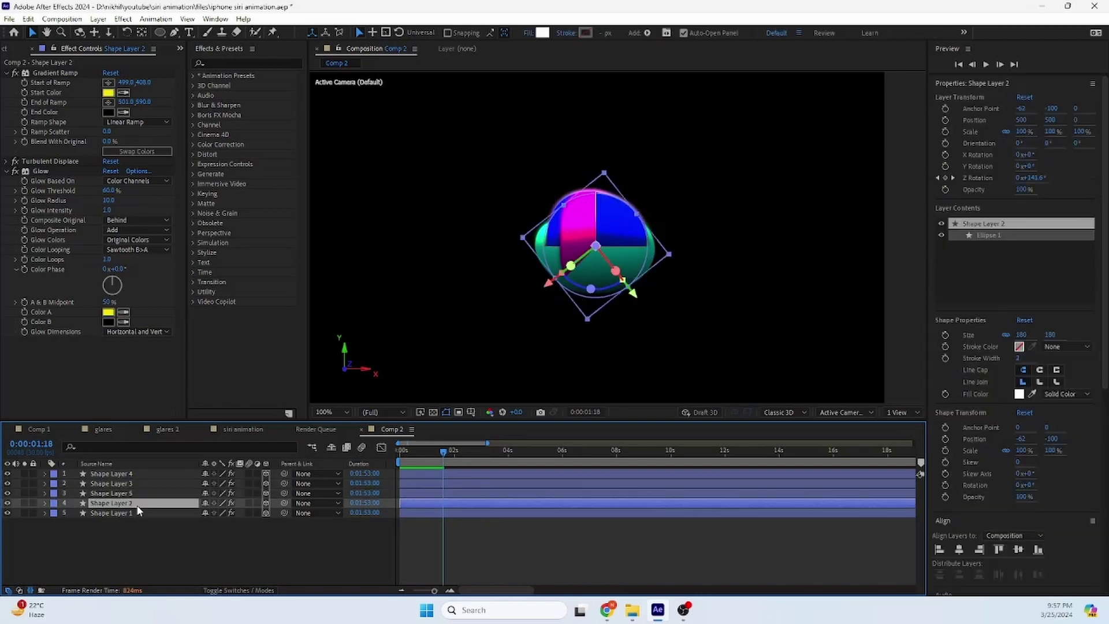
{"action": "key", "text": "Delete"}
{"action": "left_click_drag", "start_coordinate": [443, 450], "coordinate": [405, 454]}
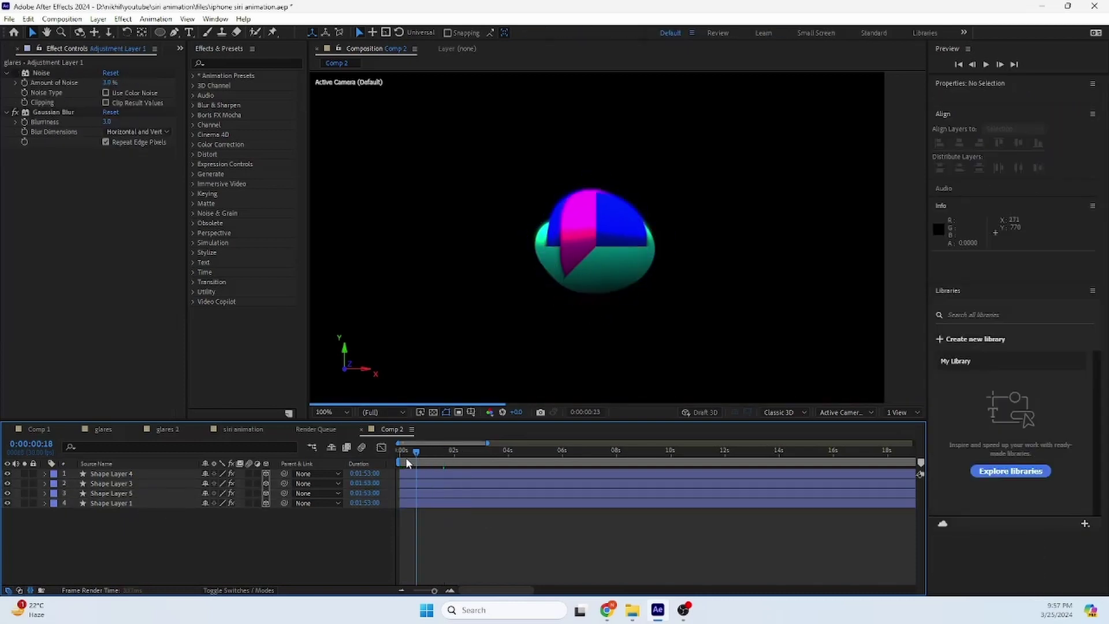
{"action": "key", "text": "space"}
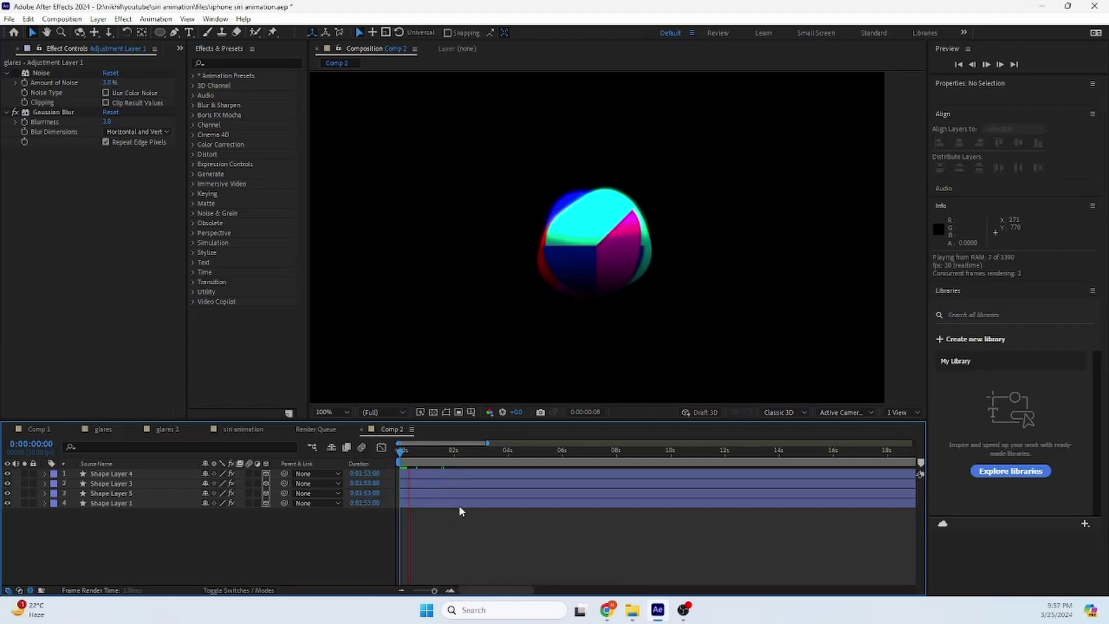
Set Shape Layer 4's Gradient Ramp end color to light aqua 82FFF5, based on its start color
{"action": "left_click", "coordinate": [116, 473]}
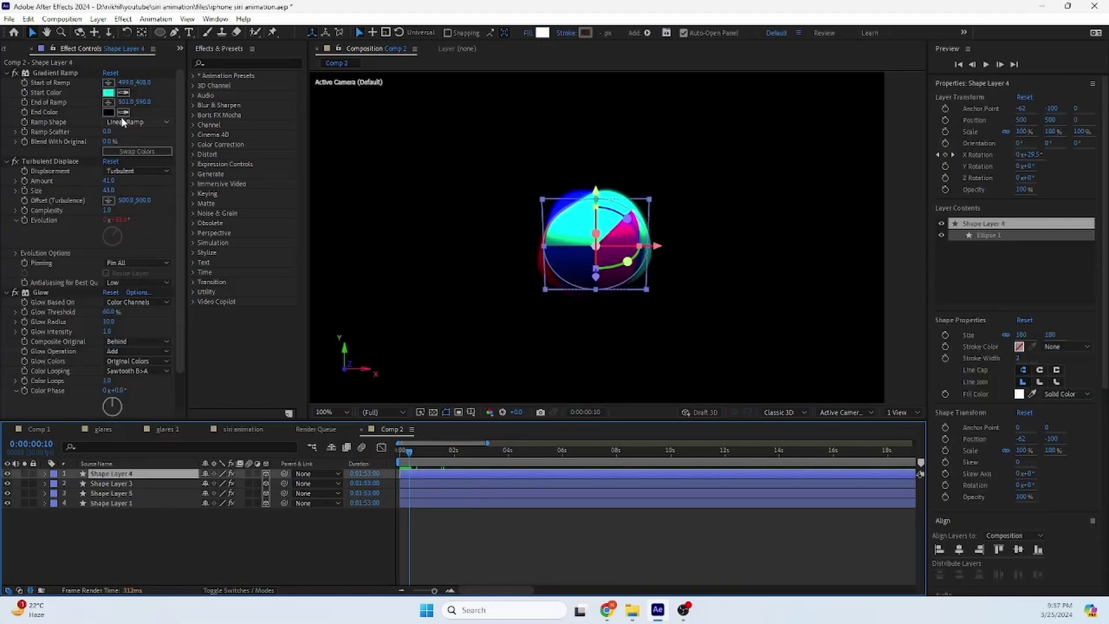
{"action": "left_click", "coordinate": [114, 89]}
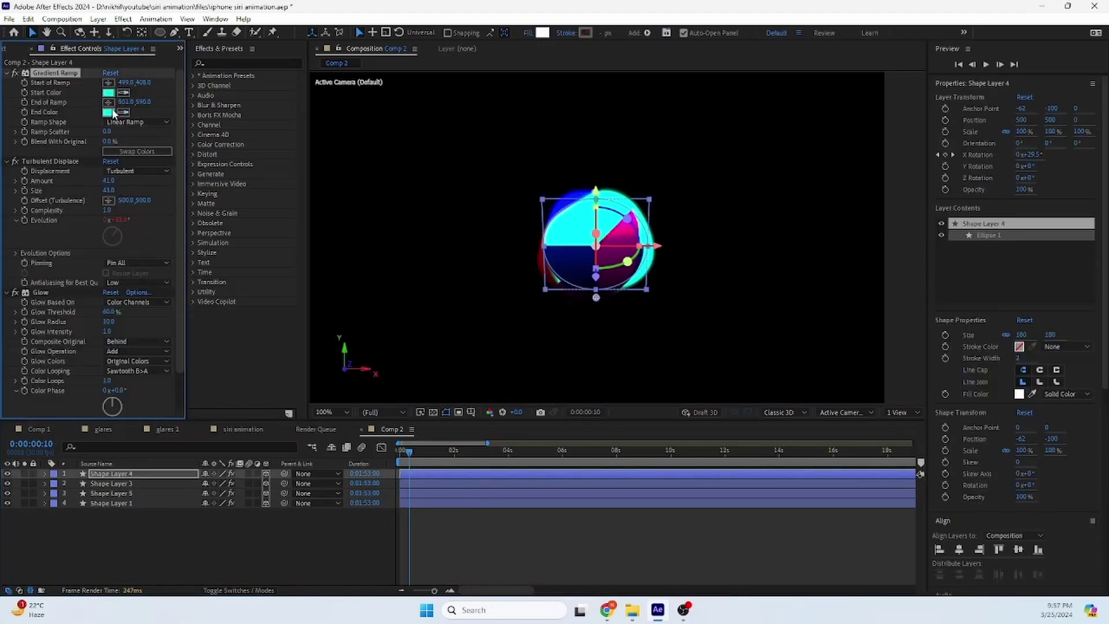
{"action": "left_click", "coordinate": [108, 112]}
{"action": "left_click_drag", "start_coordinate": [204, 299], "coordinate": [186, 269]}
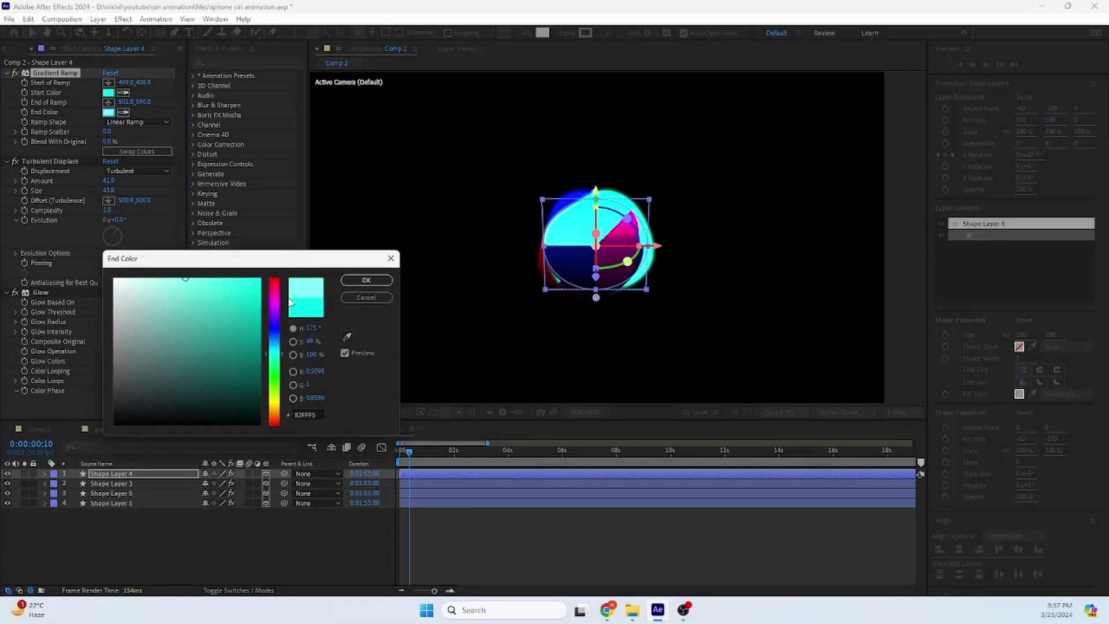
{"action": "left_click", "coordinate": [376, 283]}
Set Shape Layer 3's Gradient Ramp end color to light pink FF9EF0, based on its magenta start color, and deselect the layer
{"action": "left_click", "coordinate": [130, 483]}
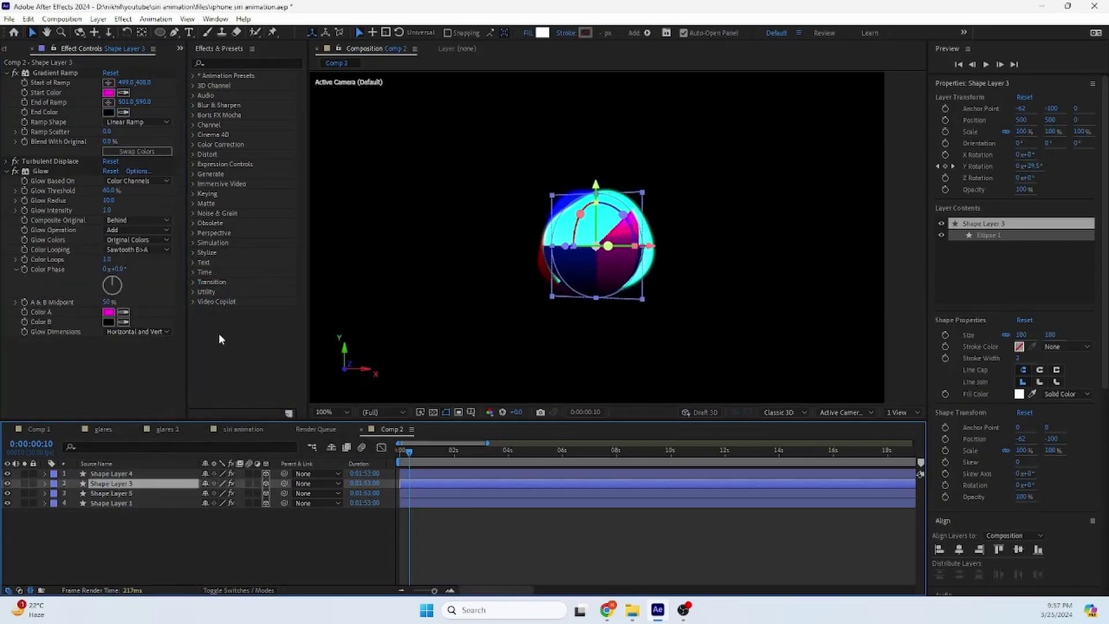
{"action": "left_click", "coordinate": [108, 112]}
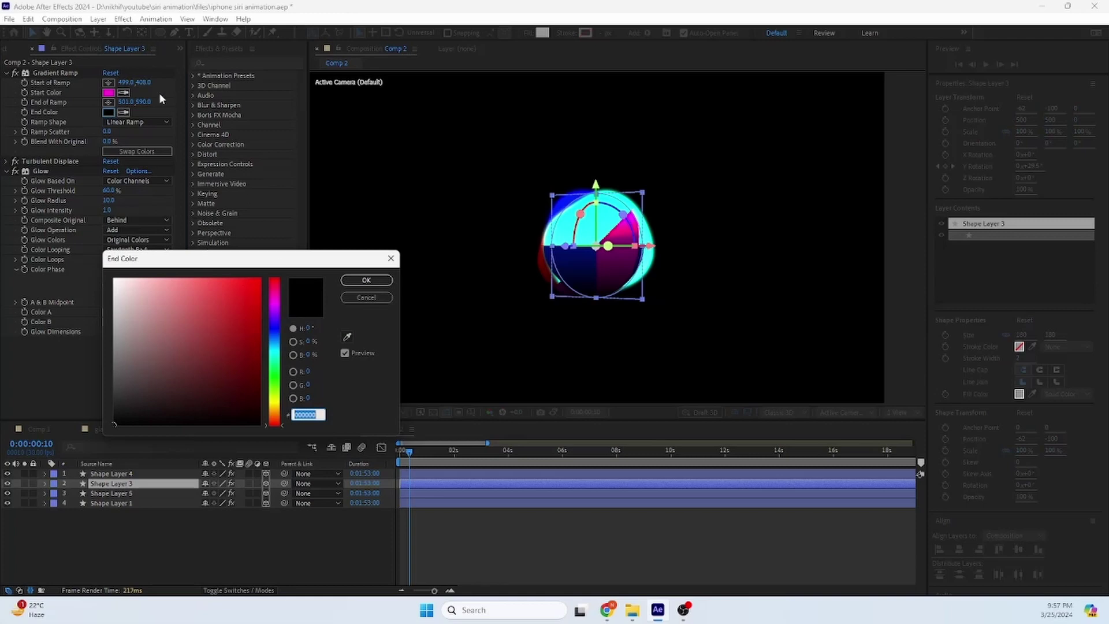
{"action": "left_click", "coordinate": [375, 280]}
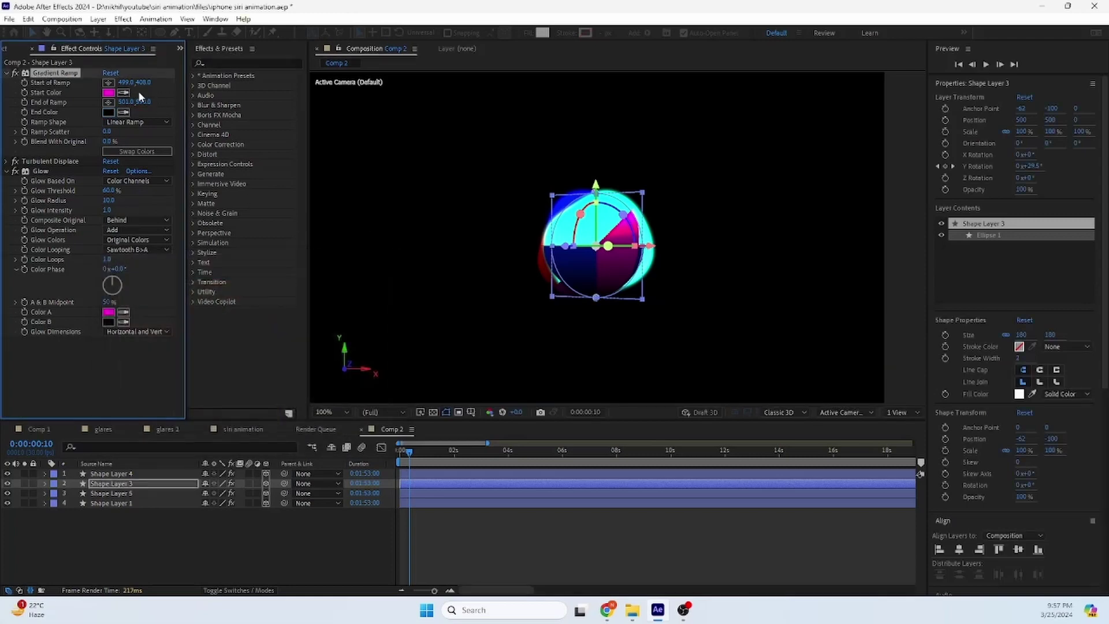
{"action": "left_click", "coordinate": [108, 112]}
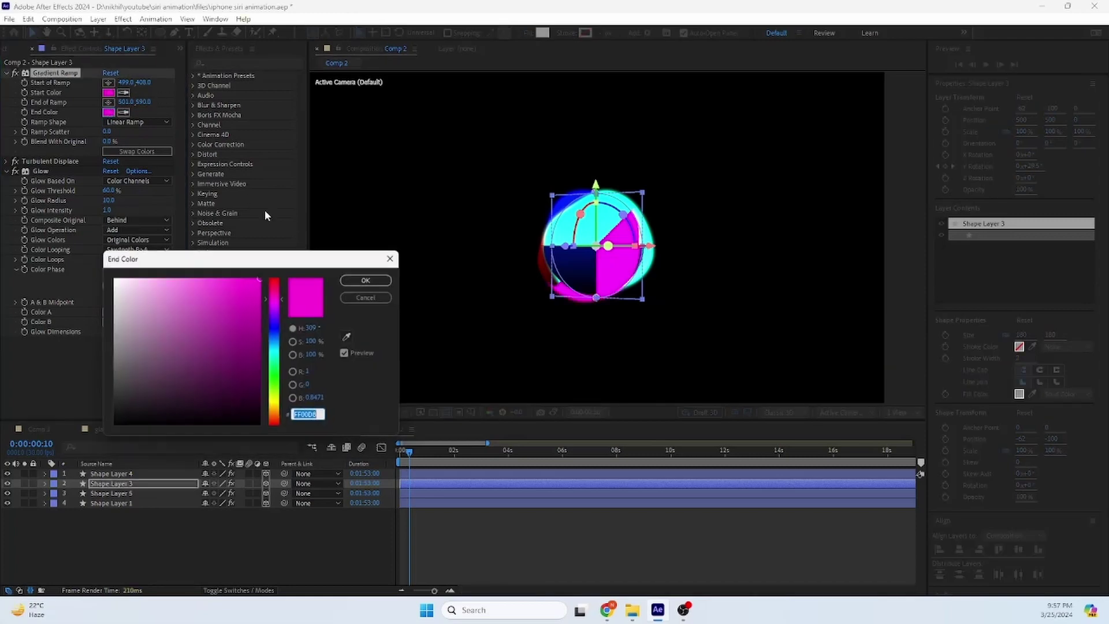
{"action": "left_click", "coordinate": [169, 279]}
{"action": "left_click", "coordinate": [347, 282]}
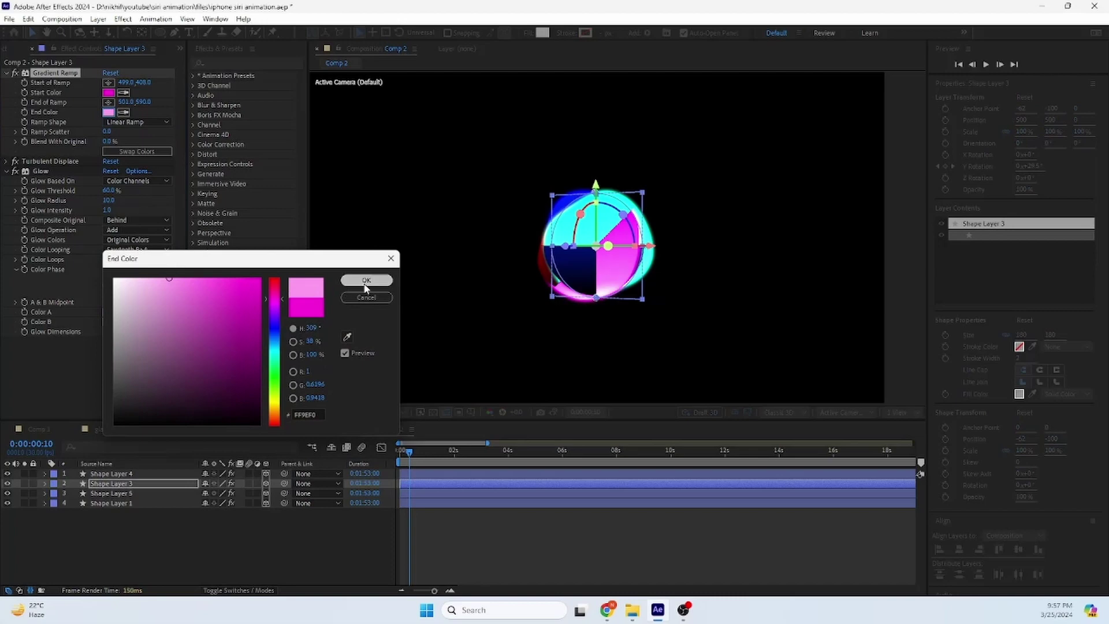
{"action": "left_click", "coordinate": [241, 507]}
Sample Shape Layer 5's blue start color for its Gradient Ramp end color and lighten it to a pale blue
{"action": "scroll", "coordinate": [650, 257], "scroll_direction": "up", "scroll_amount": 5}
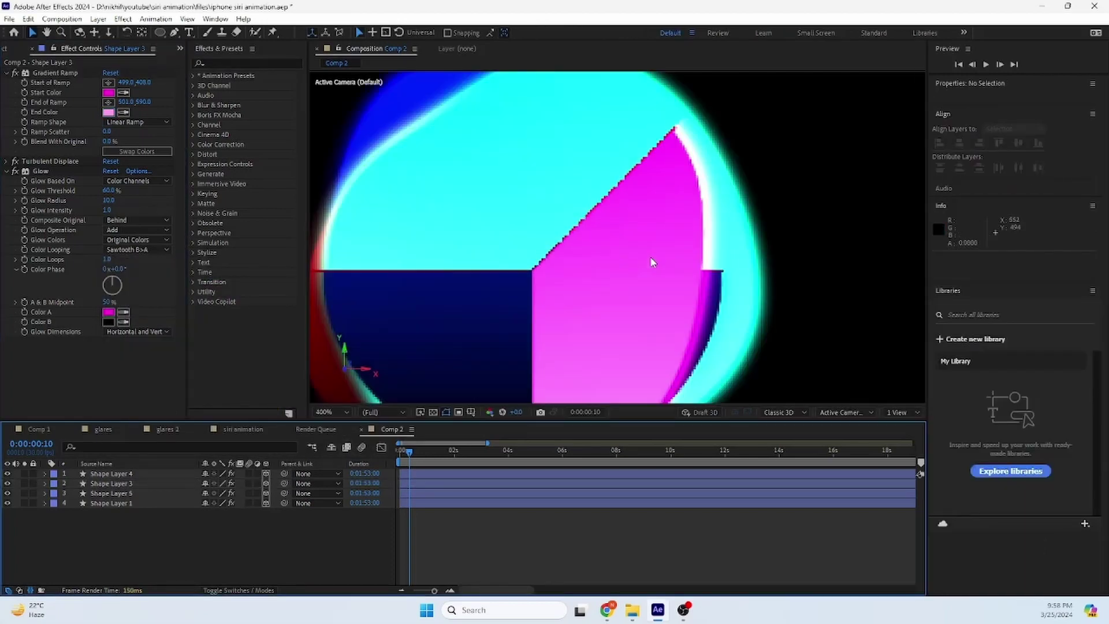
{"action": "scroll", "coordinate": [564, 215], "scroll_direction": "down", "scroll_amount": 5}
{"action": "scroll", "coordinate": [477, 335], "scroll_direction": "up", "scroll_amount": 3}
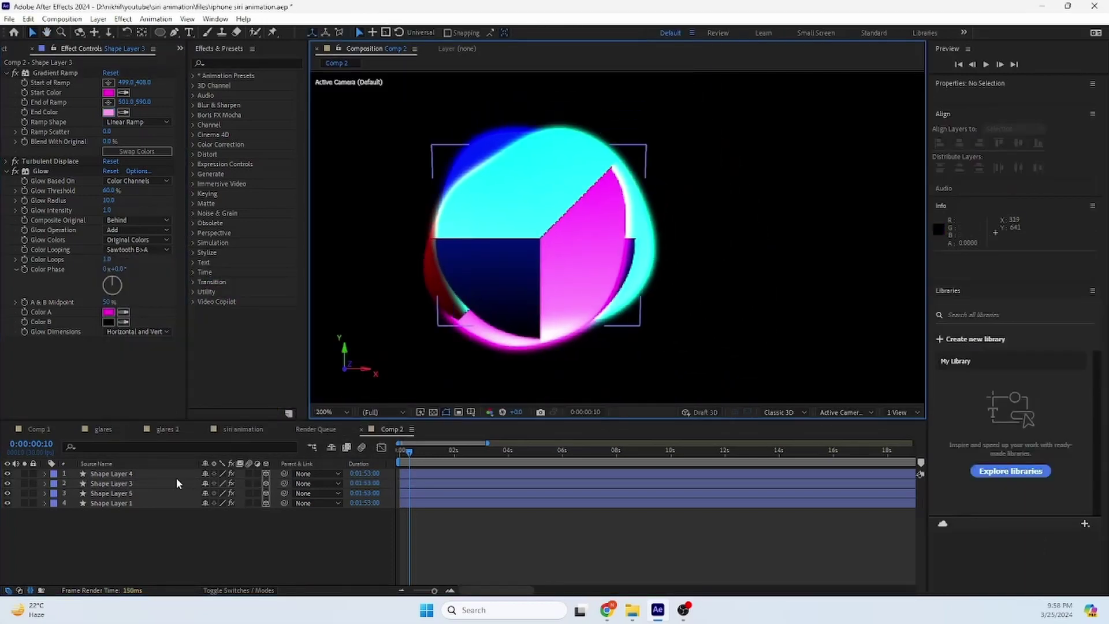
{"action": "left_click", "coordinate": [139, 492]}
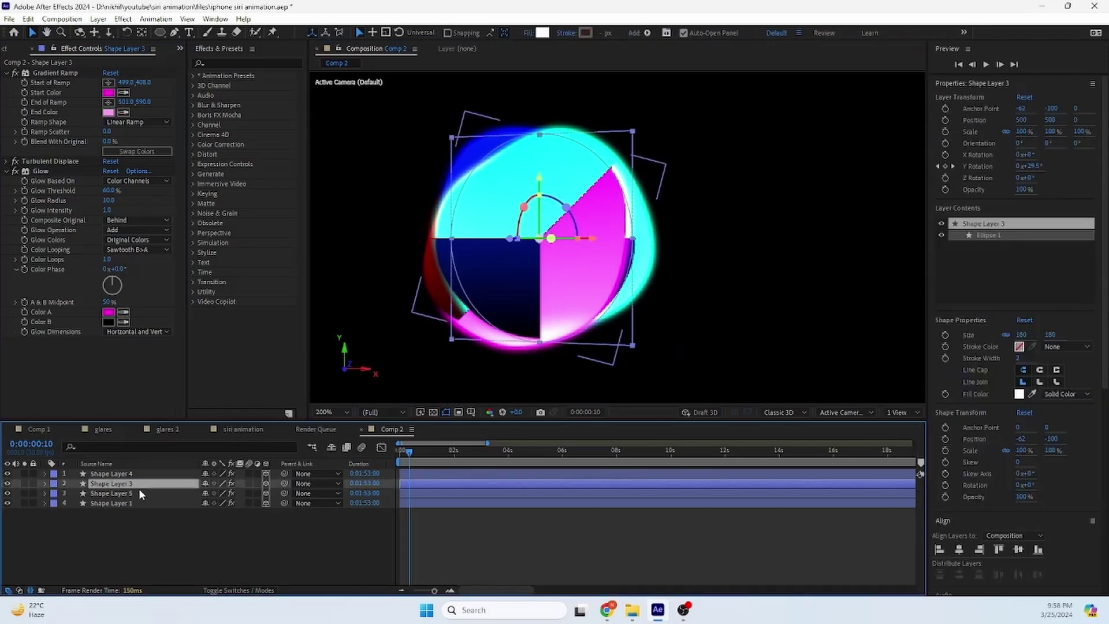
{"action": "left_click", "coordinate": [124, 112]}
{"action": "left_click", "coordinate": [107, 91]}
{"action": "left_click", "coordinate": [109, 112]}
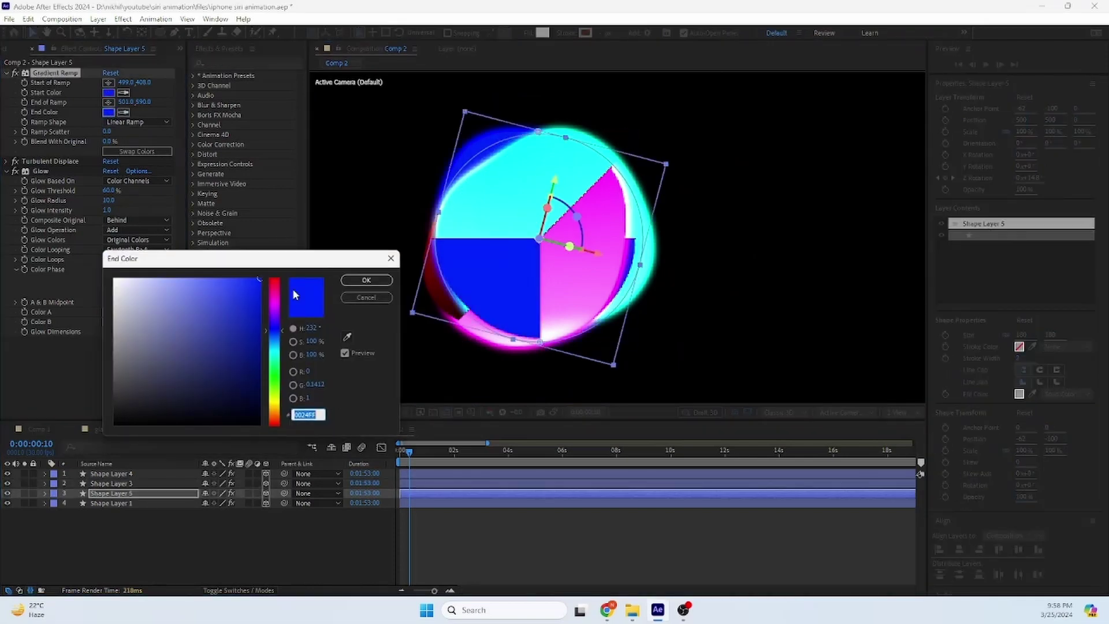
{"action": "left_click", "coordinate": [174, 283]}
{"action": "left_click", "coordinate": [366, 279]}
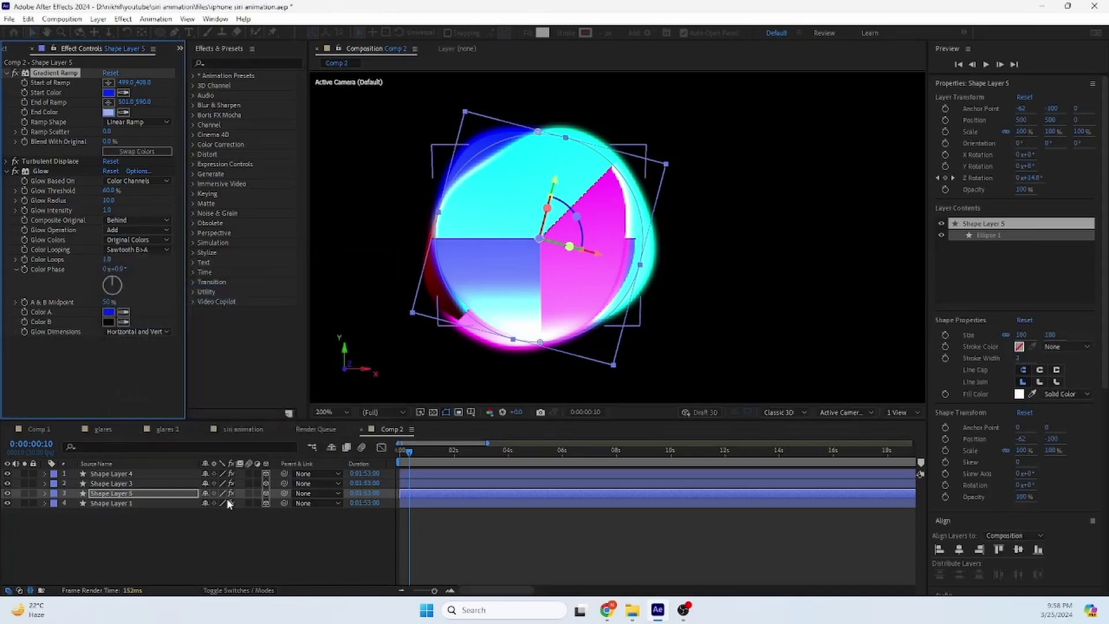
Set Shape Layer 1's Gradient Ramp end color to a light red
{"action": "left_click", "coordinate": [129, 502]}
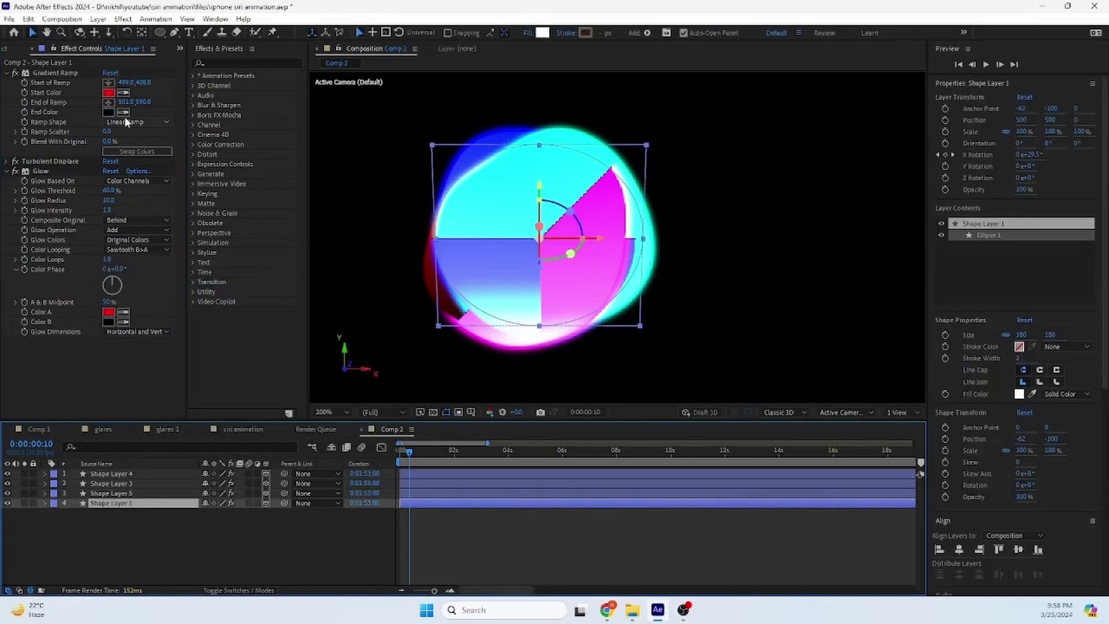
{"action": "left_click", "coordinate": [109, 112]}
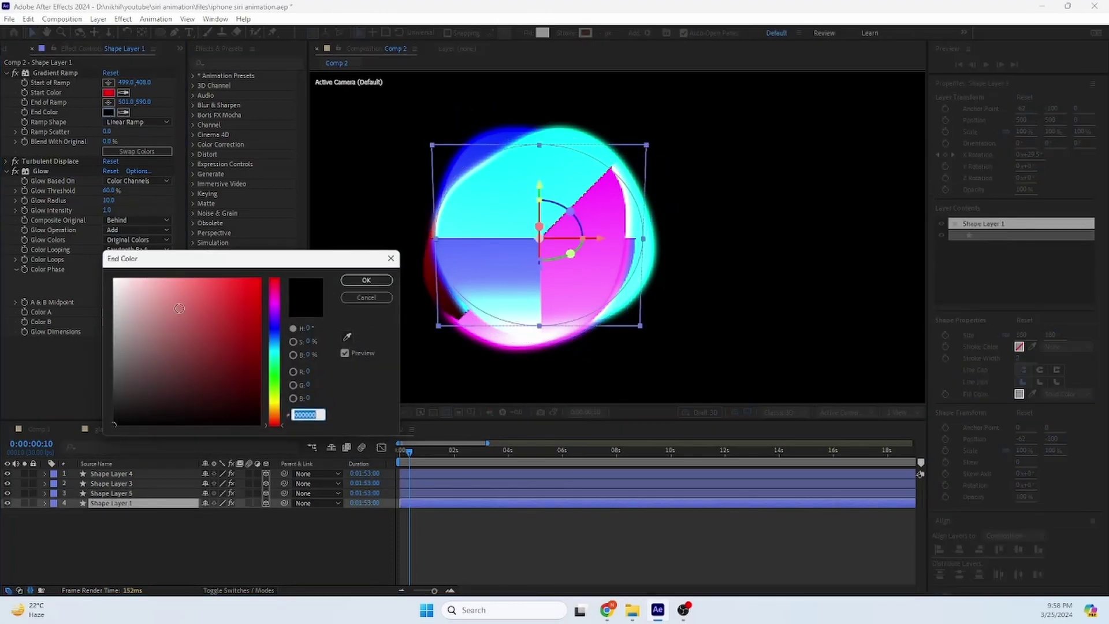
{"action": "left_click_drag", "start_coordinate": [209, 298], "coordinate": [169, 260]}
{"action": "left_click", "coordinate": [366, 280]}
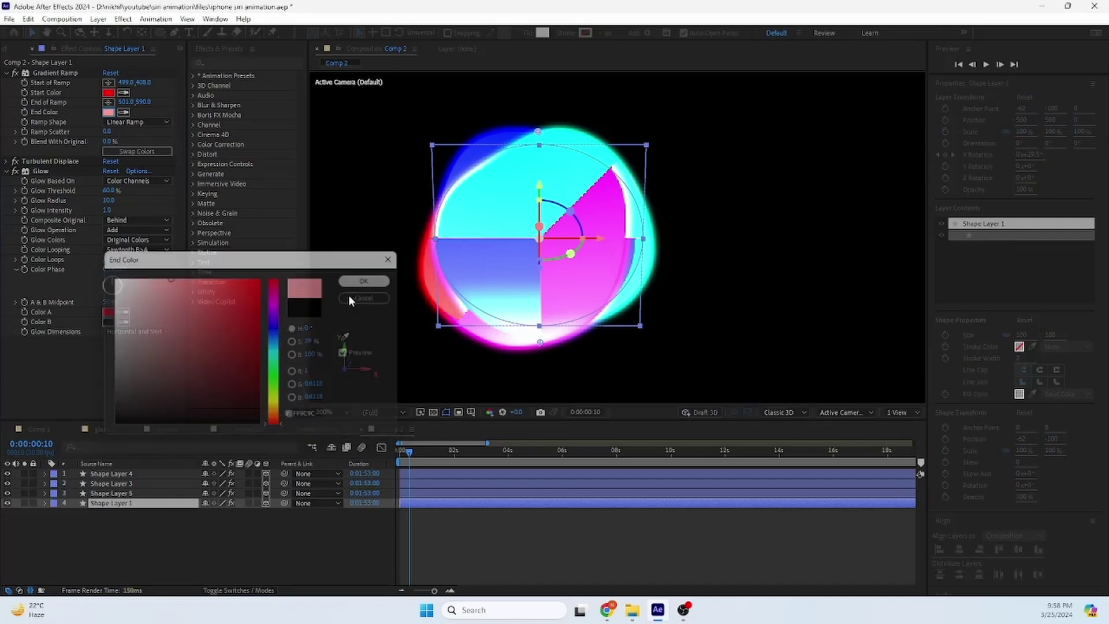
Duplicate the Glow effect on Shape Layer 1 and set the copy's radius to 37 and intensity to 1.2
{"action": "left_click", "coordinate": [38, 172]}
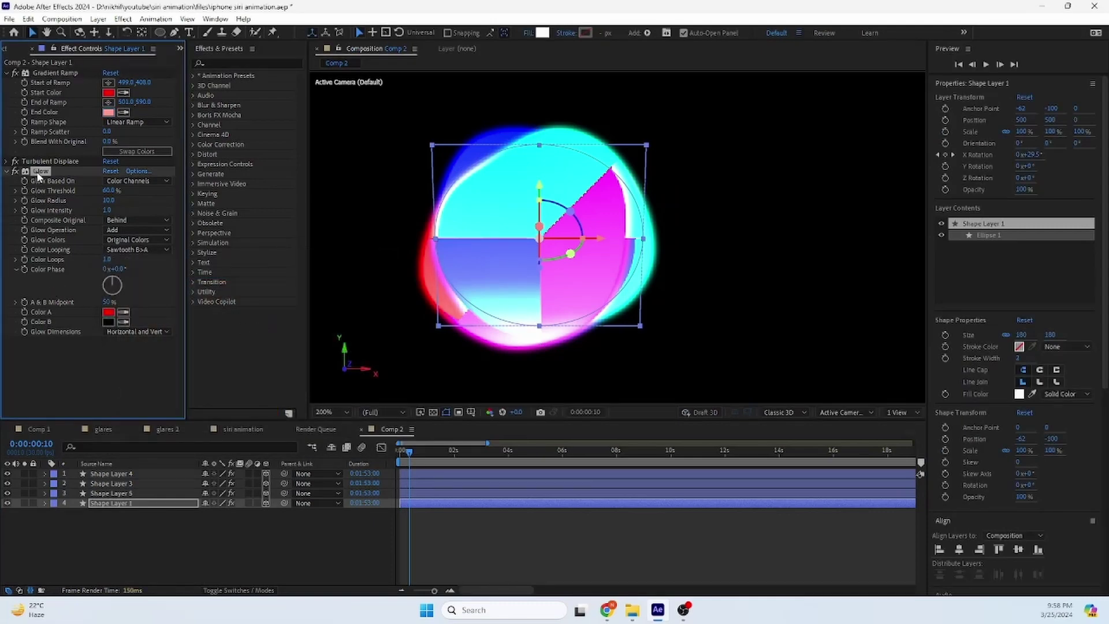
{"action": "key", "text": "ctrl+d"}
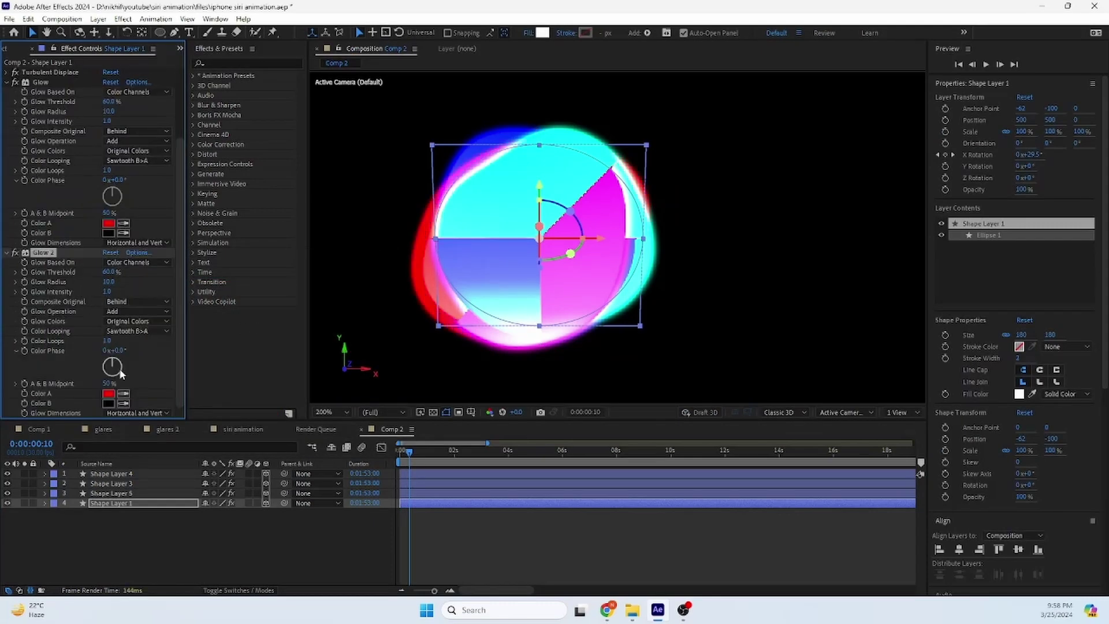
{"action": "left_click_drag", "start_coordinate": [108, 280], "coordinate": [132, 280]}
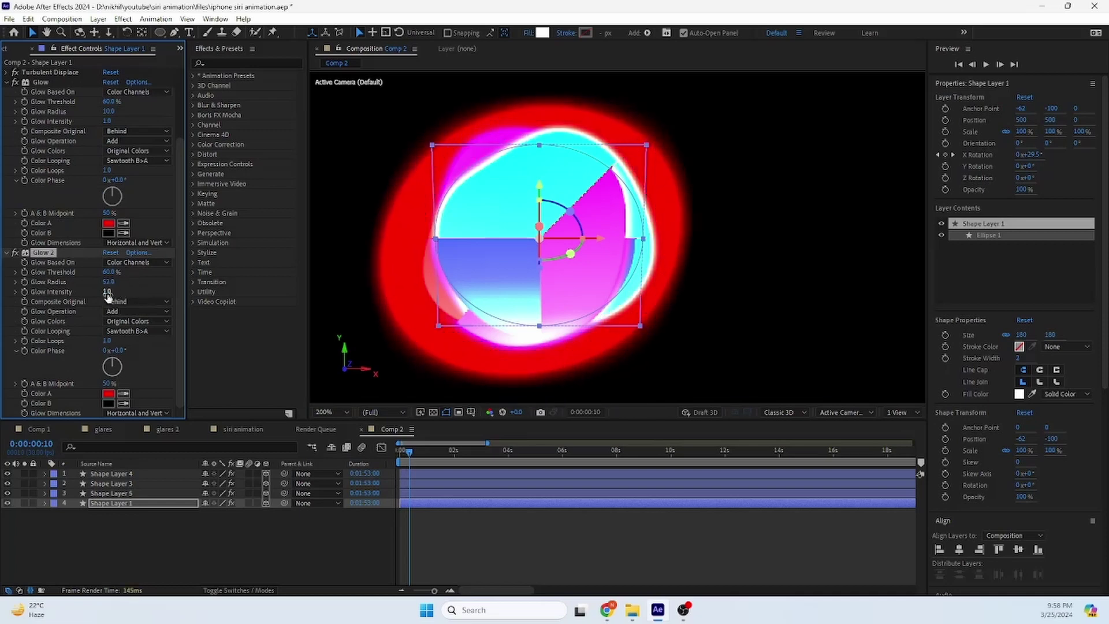
{"action": "left_click_drag", "start_coordinate": [101, 271], "coordinate": [114, 291]}
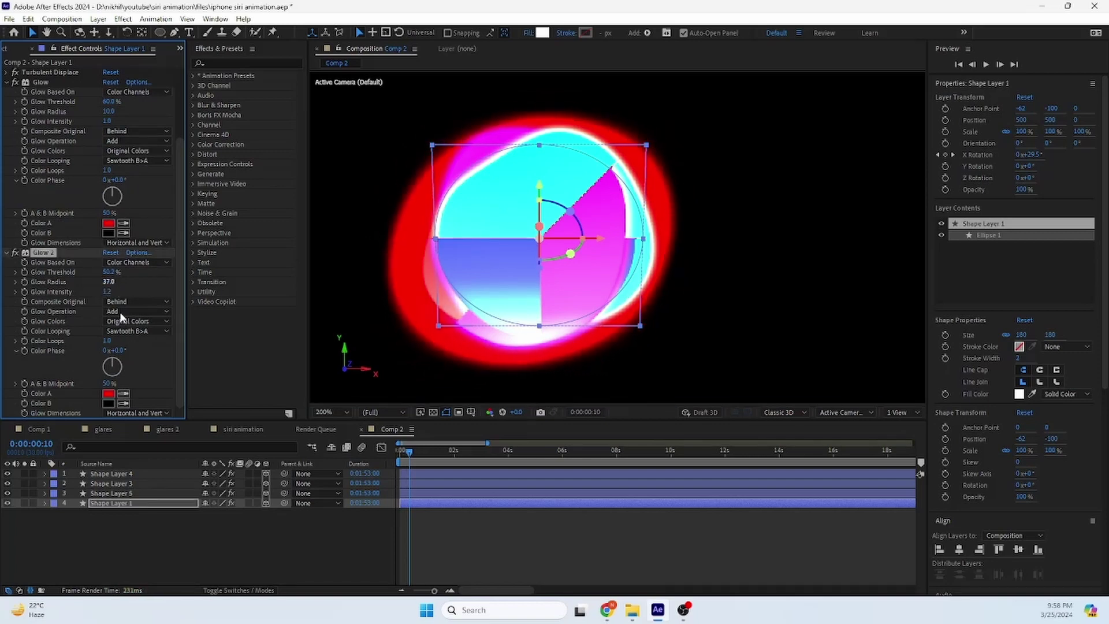
Try a lower project color depth to compare the glow, then cycle back to 32 bpc
{"action": "left_click", "coordinate": [24, 51]}
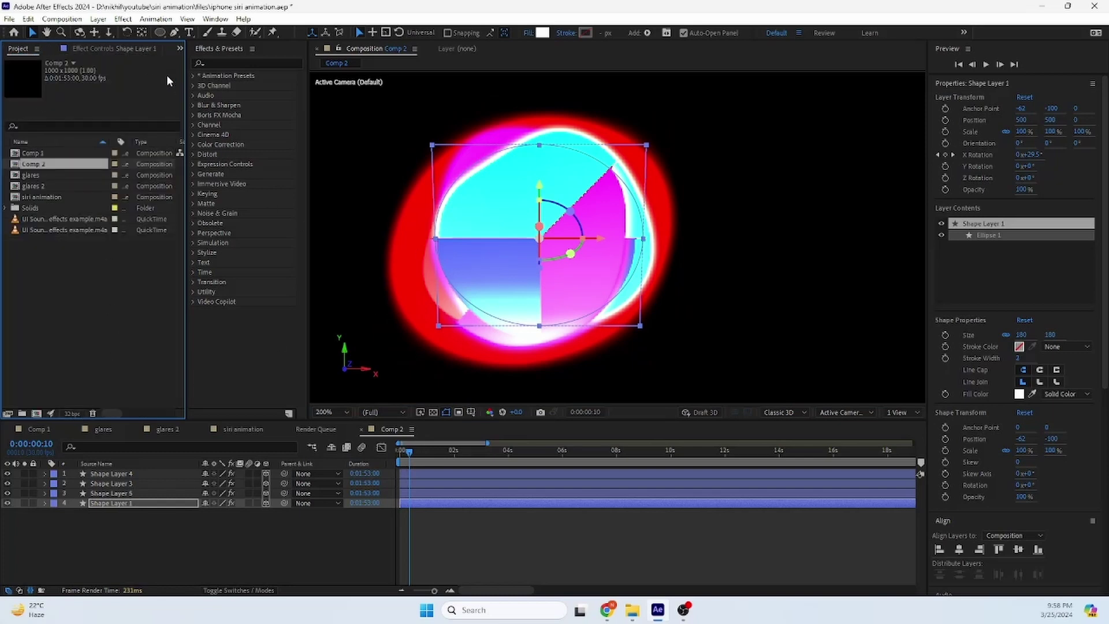
{"action": "left_click", "coordinate": [110, 48]}
{"action": "scroll", "coordinate": [411, 327], "scroll_direction": "down", "scroll_amount": 10}
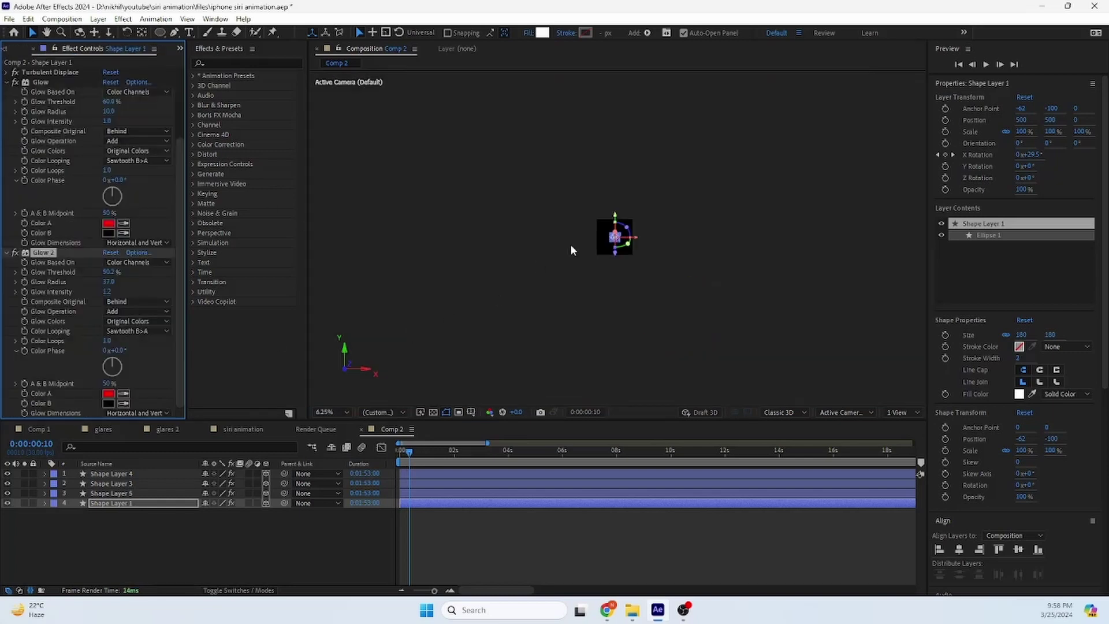
{"action": "scroll", "coordinate": [635, 242], "scroll_direction": "up", "scroll_amount": 8}
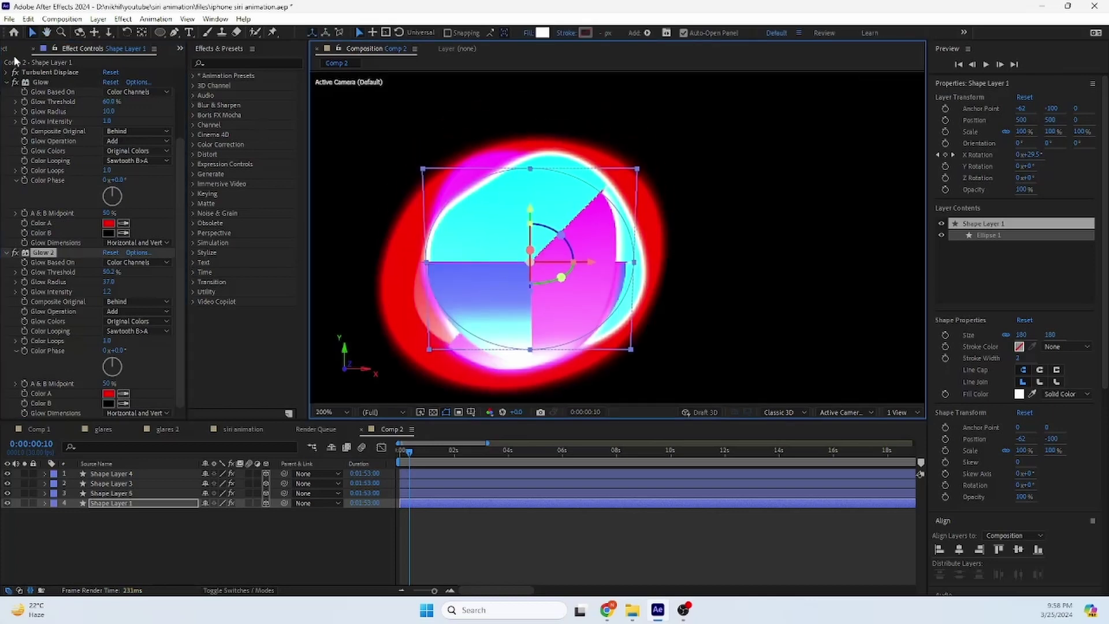
{"action": "left_click", "coordinate": [17, 49]}
{"action": "left_click", "coordinate": [72, 413], "text": "alt"}
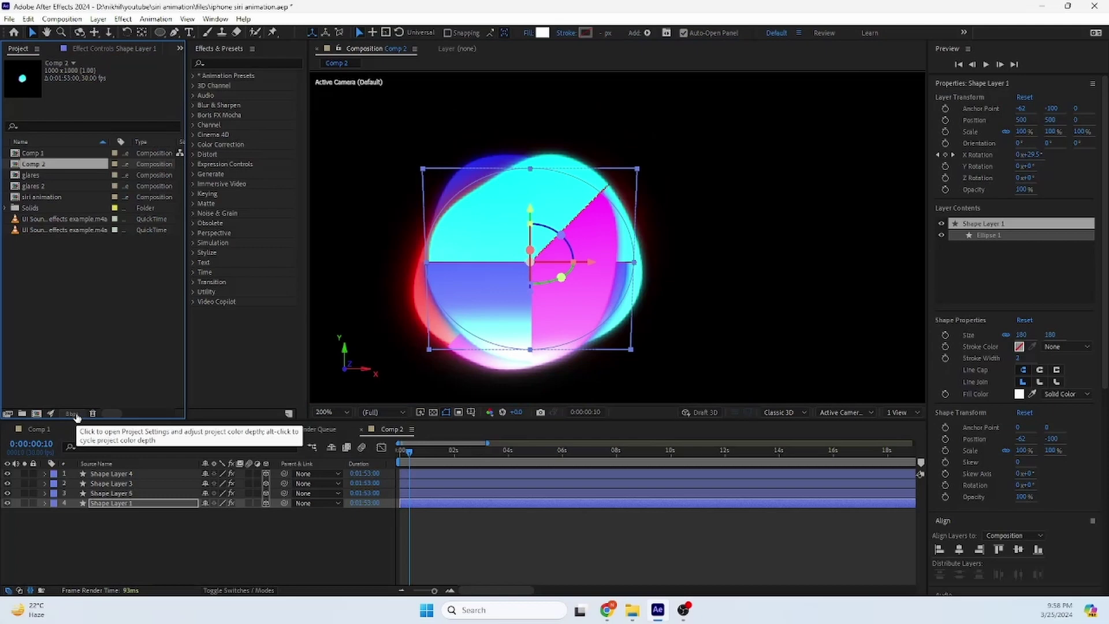
{"action": "left_click", "coordinate": [75, 413], "text": "alt"}
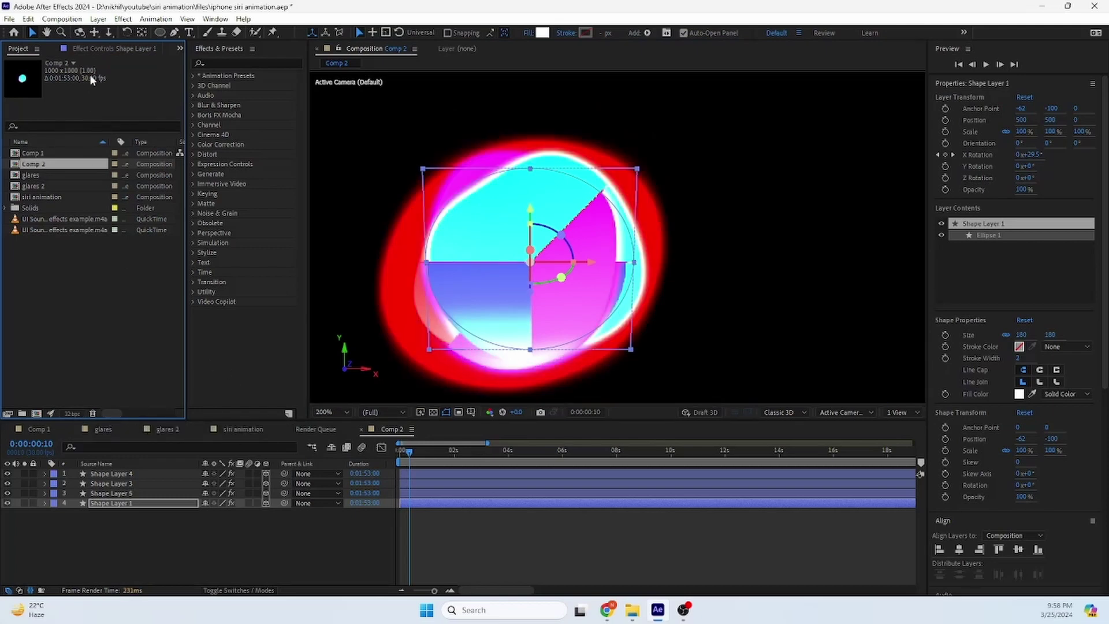
{"action": "left_click", "coordinate": [110, 49]}
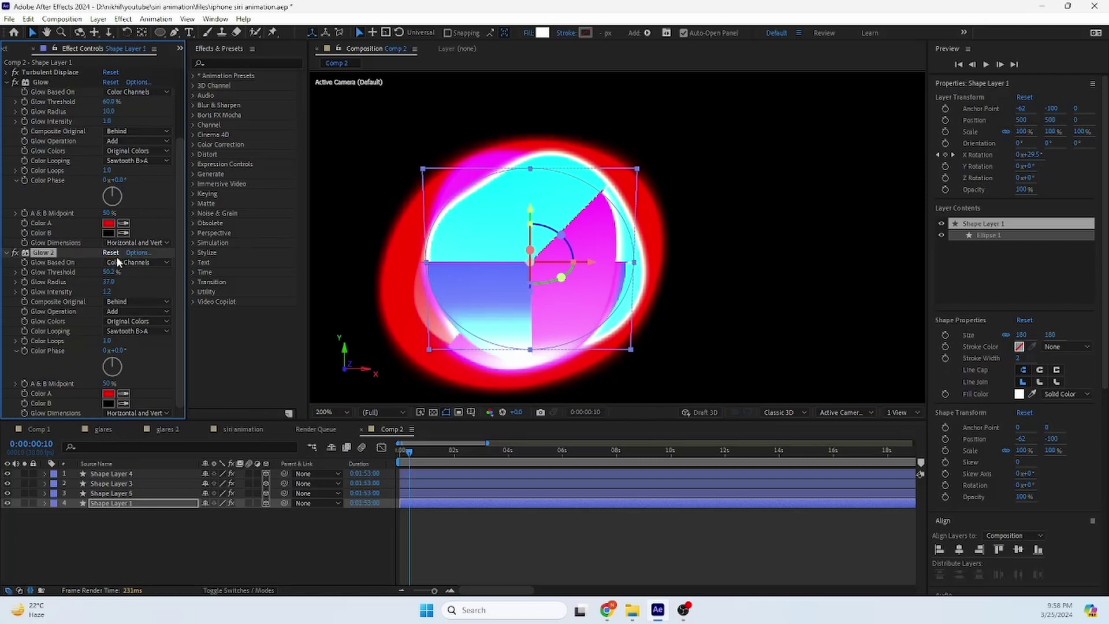
Set Shape Layer 1's Glow 2 threshold to 77.3% and intensity to 0.2, and switch the project to a lower color depth
{"action": "left_click_drag", "start_coordinate": [90, 281], "coordinate": [65, 291]}
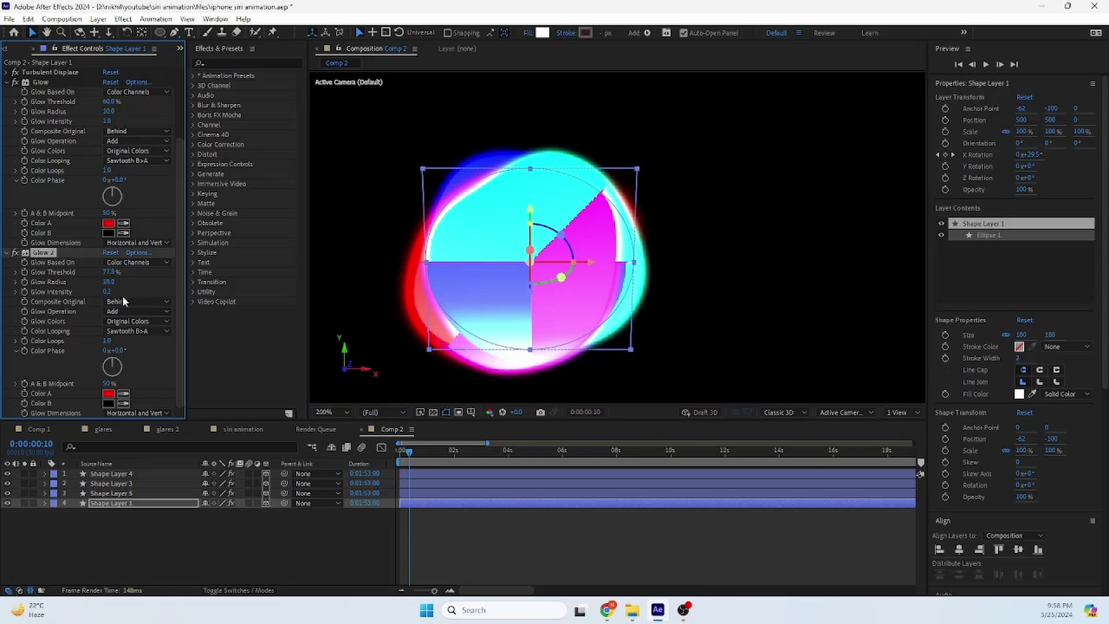
{"action": "key", "text": "ctrl+0"}
{"action": "left_click", "coordinate": [74, 412], "text": "alt"}
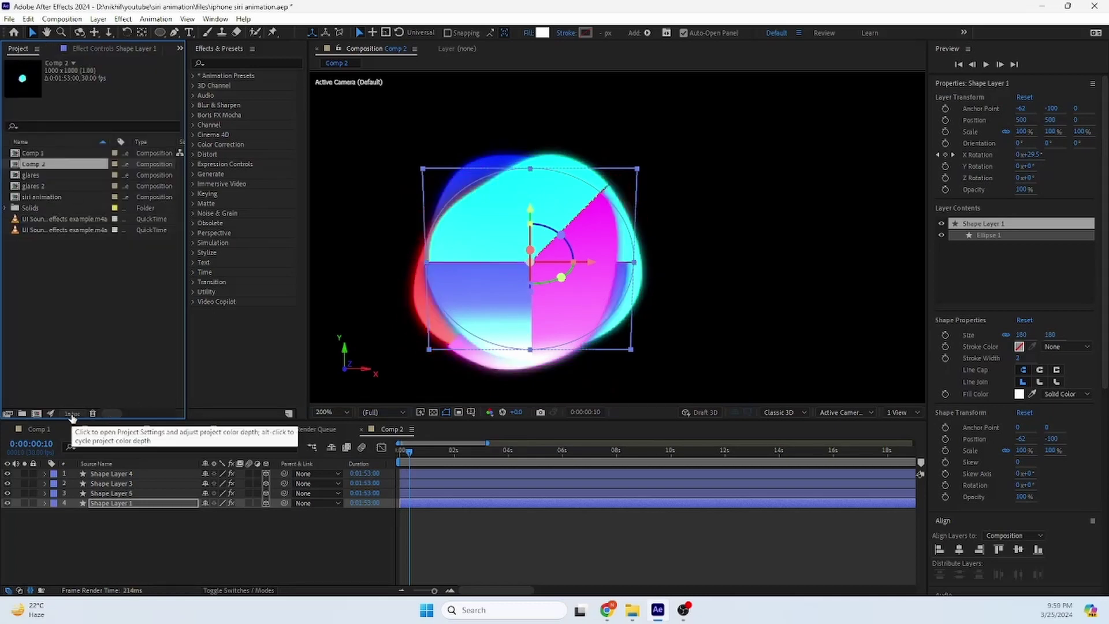
Set Shape Layer 1's Glow 2 radius to 107 and intensity to 1.0 for a wide red halo
{"action": "key", "text": "F3"}
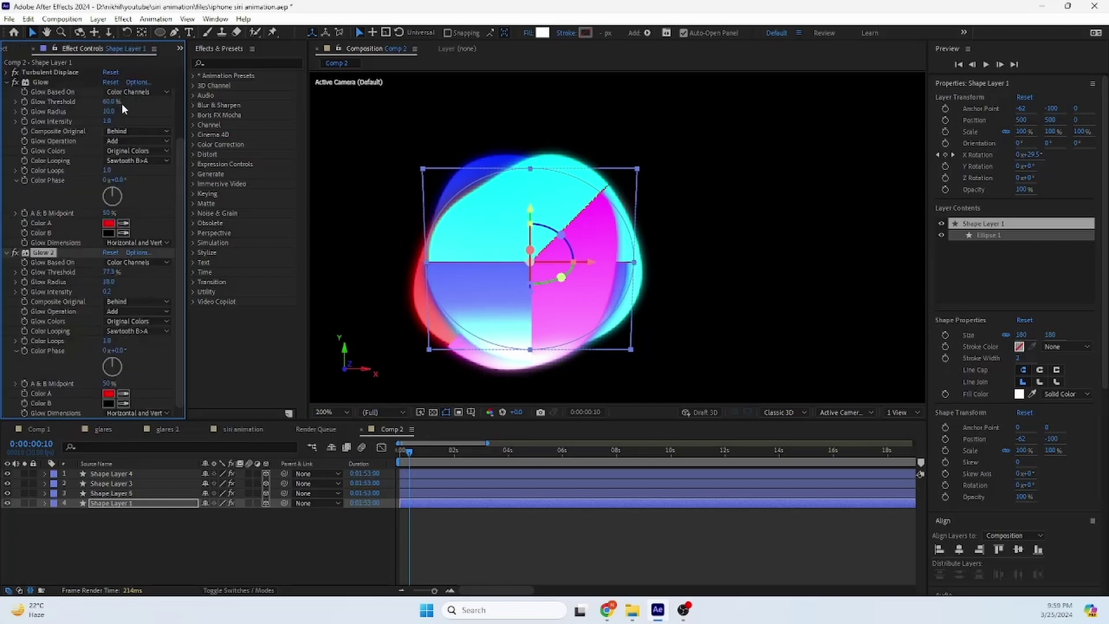
{"action": "mouse_move", "coordinate": [108, 282]}
{"action": "left_mouse_down"}
{"action": "mouse_move", "coordinate": [155, 284]}
{"action": "mouse_move", "coordinate": [139, 293]}
{"action": "mouse_move", "coordinate": [151, 293]}
{"action": "mouse_move", "coordinate": [108, 281]}
{"action": "left_mouse_up"}
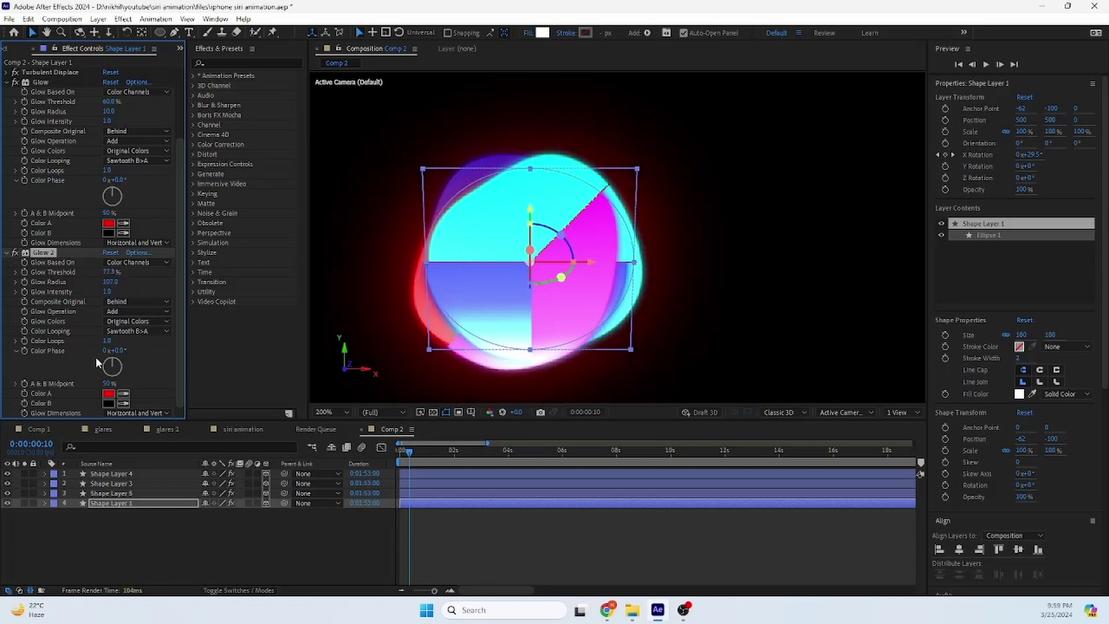
Duplicate the Glow effect on Shape Layer 5 and set the copy's radius to 55 and intensity to 0.7
{"action": "left_click", "coordinate": [112, 493]}
{"action": "left_click", "coordinate": [41, 171]}
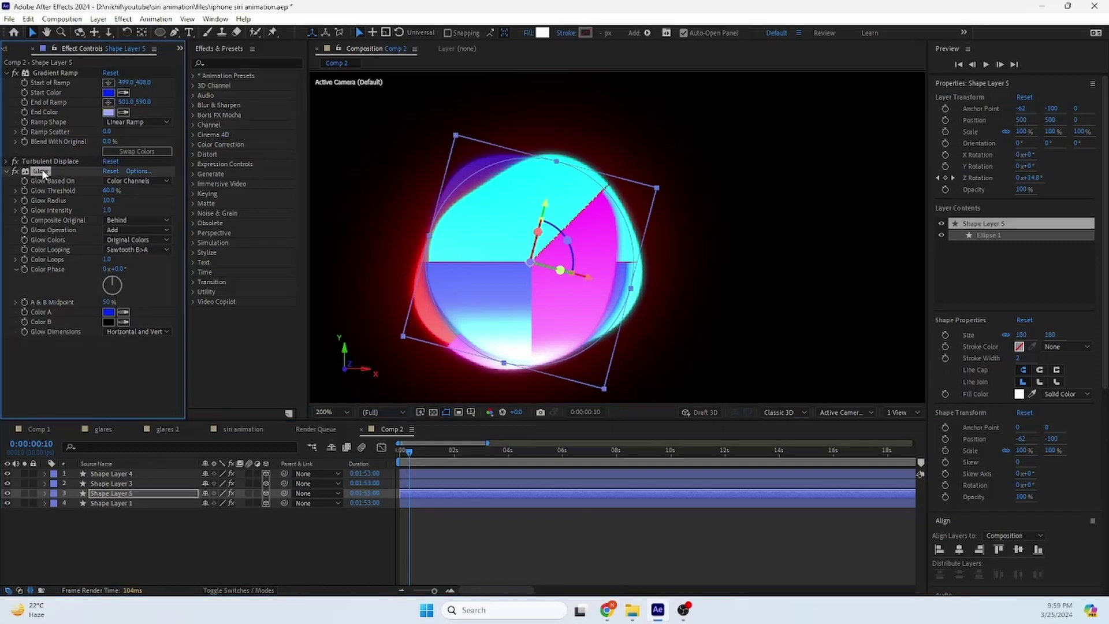
{"action": "key", "text": "ctrl+d"}
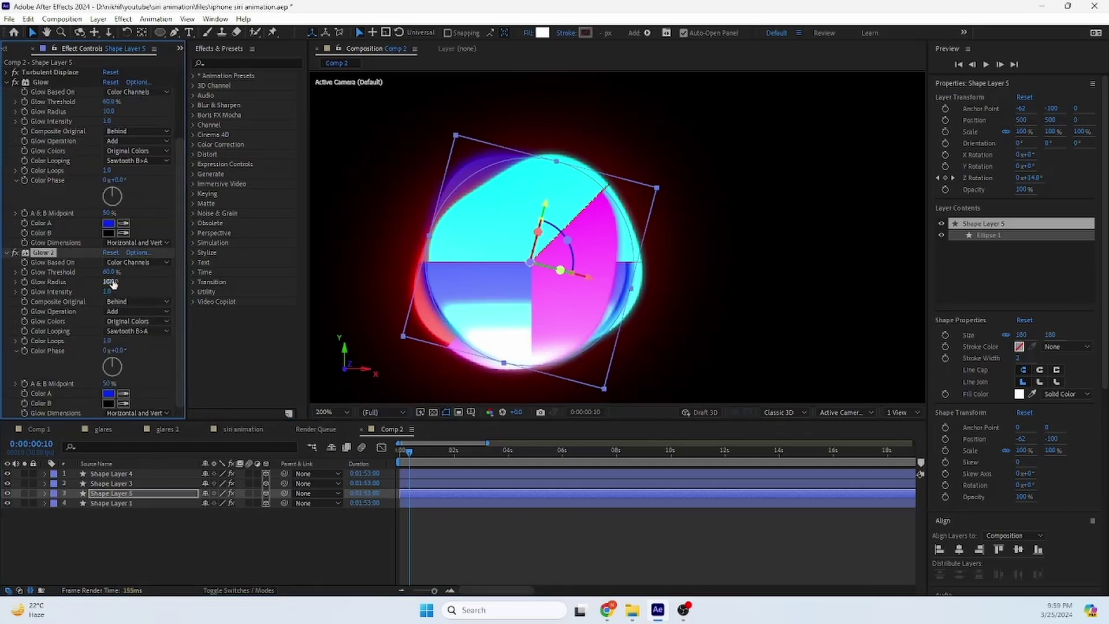
{"action": "left_click_drag", "start_coordinate": [122, 280], "coordinate": [126, 291]}
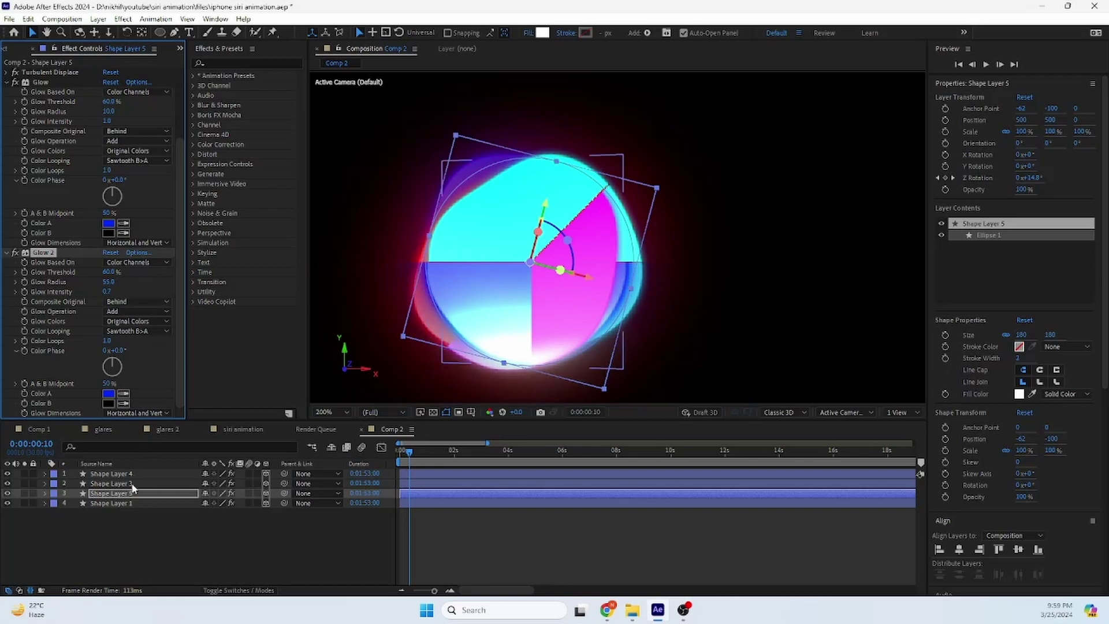
Set Shape Layer 3's Glow radius to 75 and lower its intensity
{"action": "left_click", "coordinate": [111, 483]}
{"action": "left_click", "coordinate": [68, 207]}
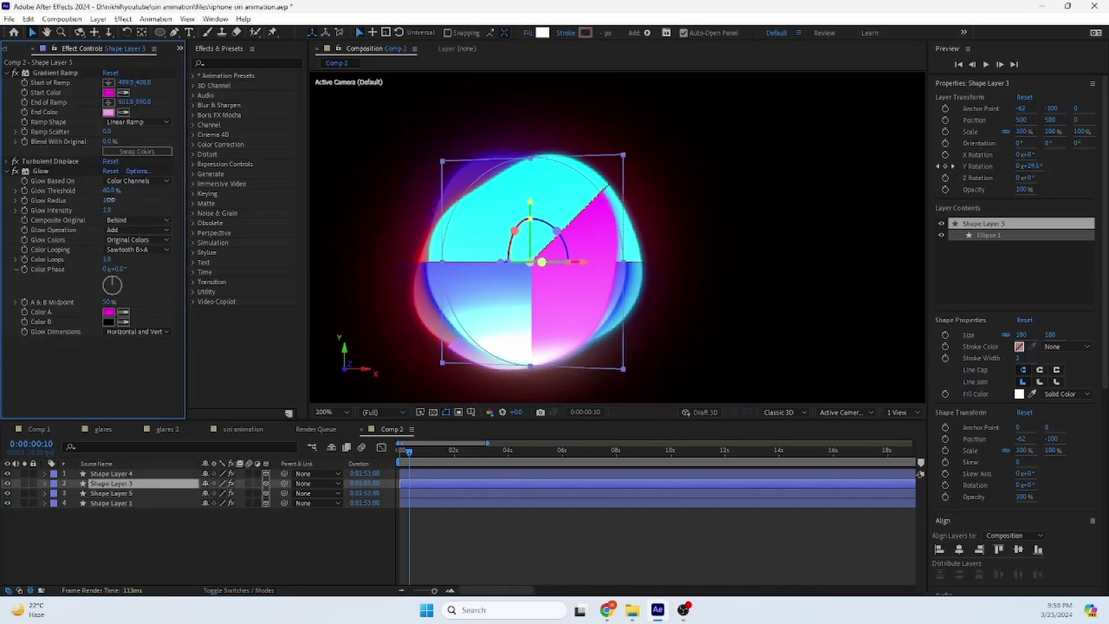
{"action": "left_click_drag", "start_coordinate": [108, 200], "coordinate": [131, 209]}
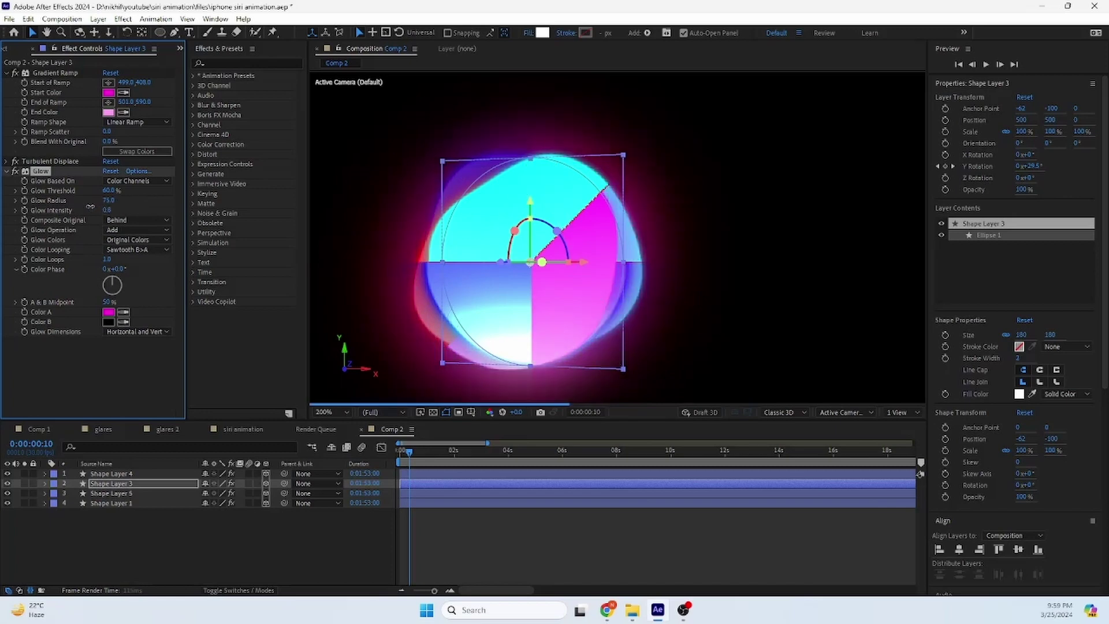
Duplicate the Glow effect on Shape Layer 4 and set the copy's radius to 51 and intensity to 0.8
{"action": "left_click", "coordinate": [145, 474]}
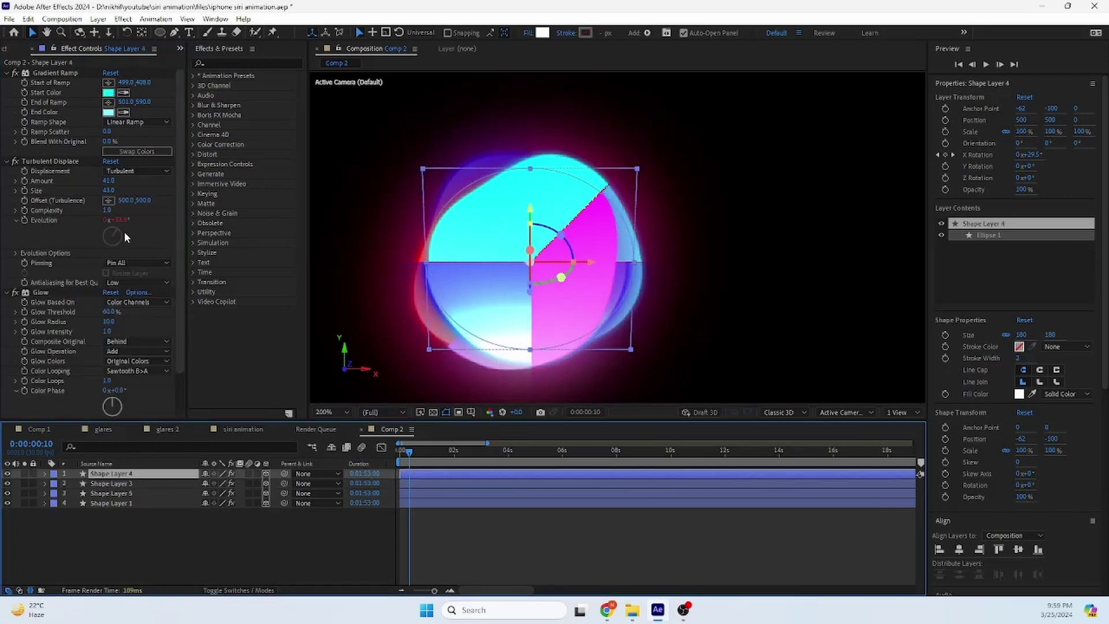
{"action": "left_click", "coordinate": [61, 293]}
{"action": "key", "text": "ctrl+d"}
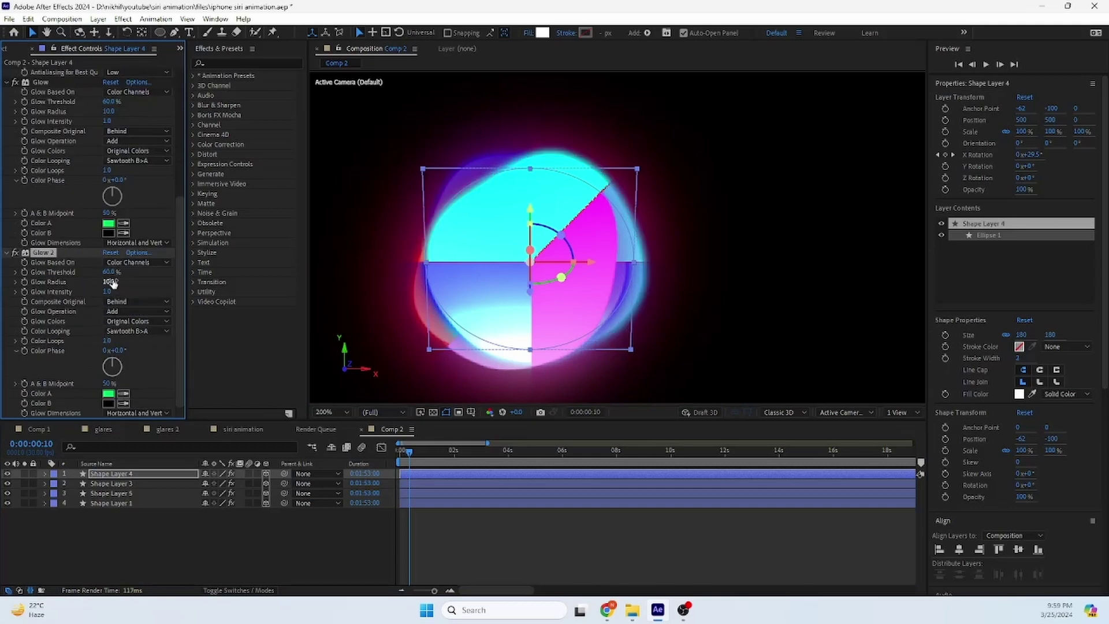
{"action": "left_click_drag", "start_coordinate": [127, 282], "coordinate": [100, 289]}
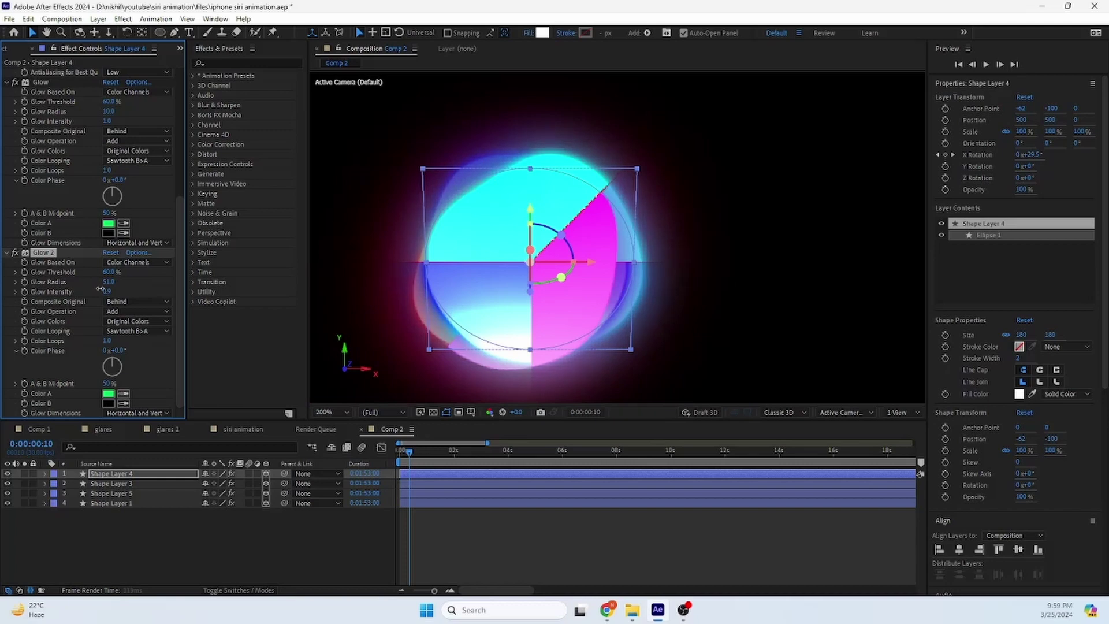
Play the composition from the start to check the glowing shapes in motion, then return to the first frame
{"action": "left_click", "coordinate": [156, 508]}
{"action": "key", "text": "comma"}
{"action": "key", "text": "period"}
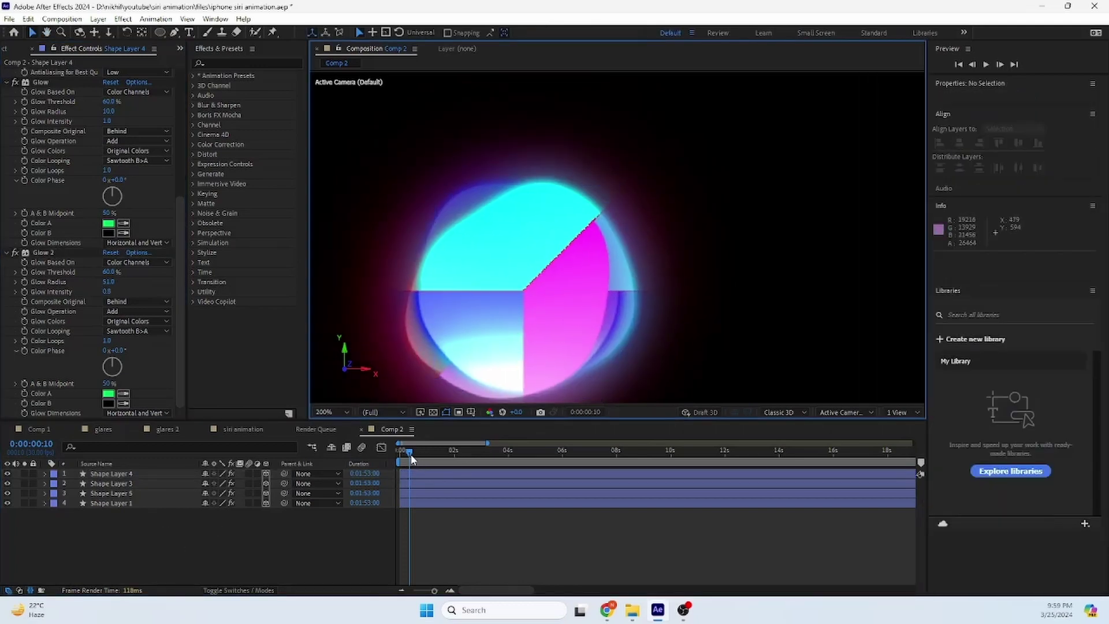
{"action": "left_click_drag", "start_coordinate": [416, 459], "coordinate": [387, 452]}
{"action": "key", "text": "space"}
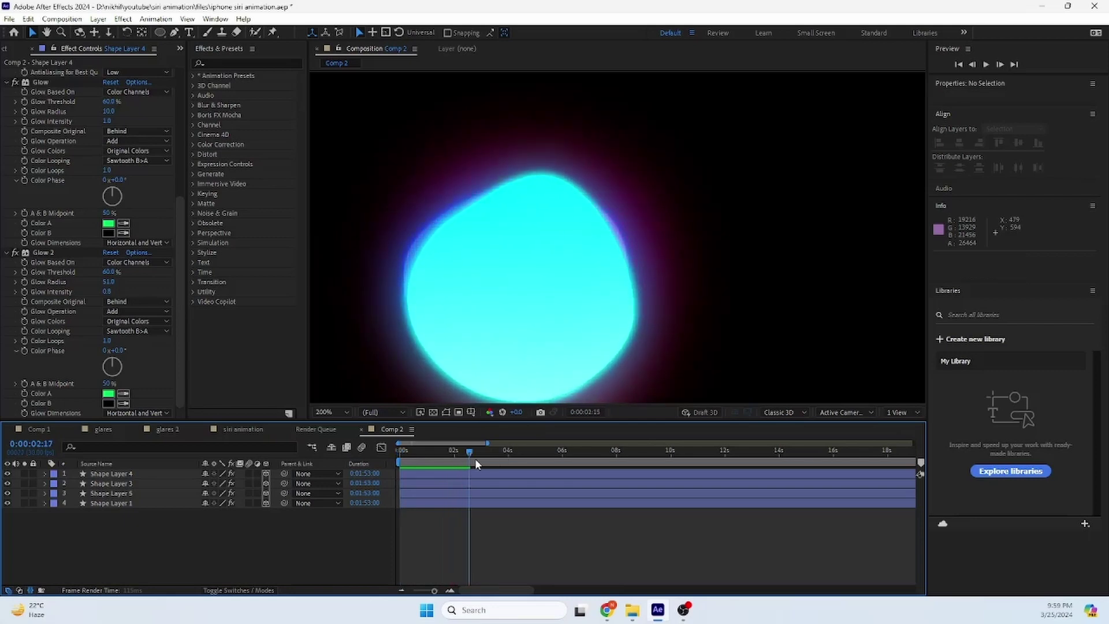
{"action": "left_click_drag", "start_coordinate": [462, 453], "coordinate": [367, 451]}
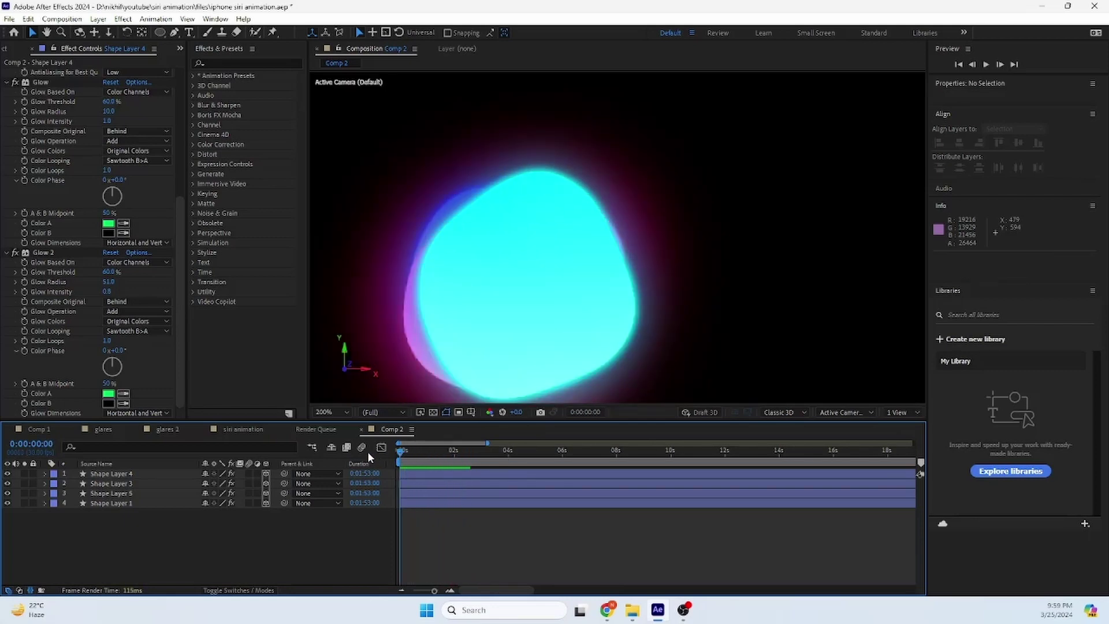
Reveal the rotation keyframes of all four shape layers and open Shape Layer 4's X Rotation for an expression
{"action": "left_click", "coordinate": [129, 473]}
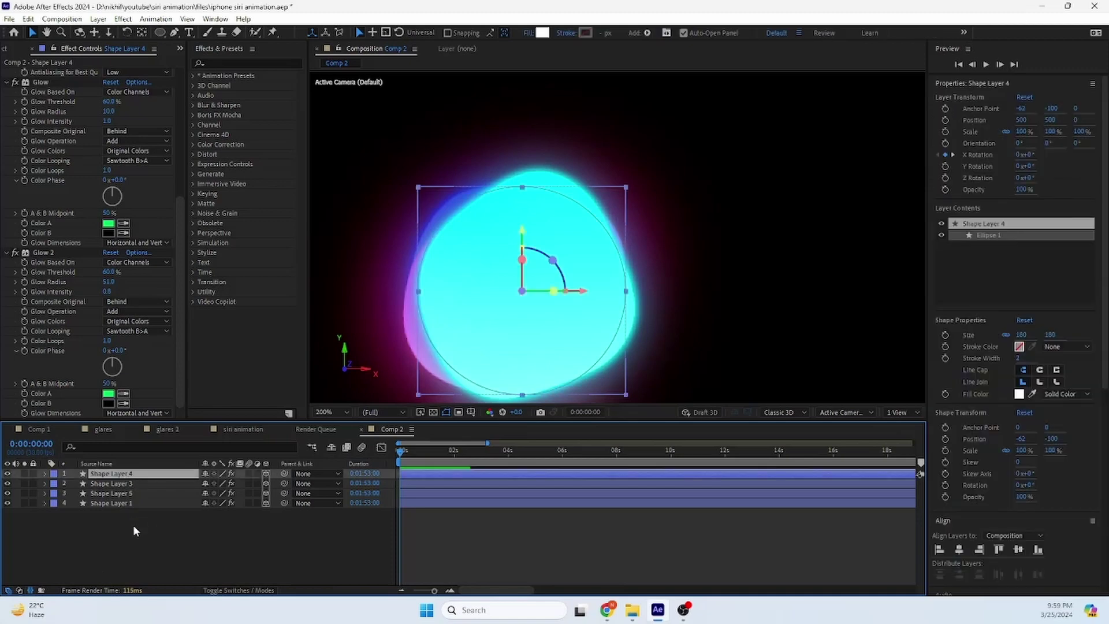
{"action": "left_click_drag", "start_coordinate": [133, 524], "coordinate": [98, 470]}
{"action": "key", "text": "u"}
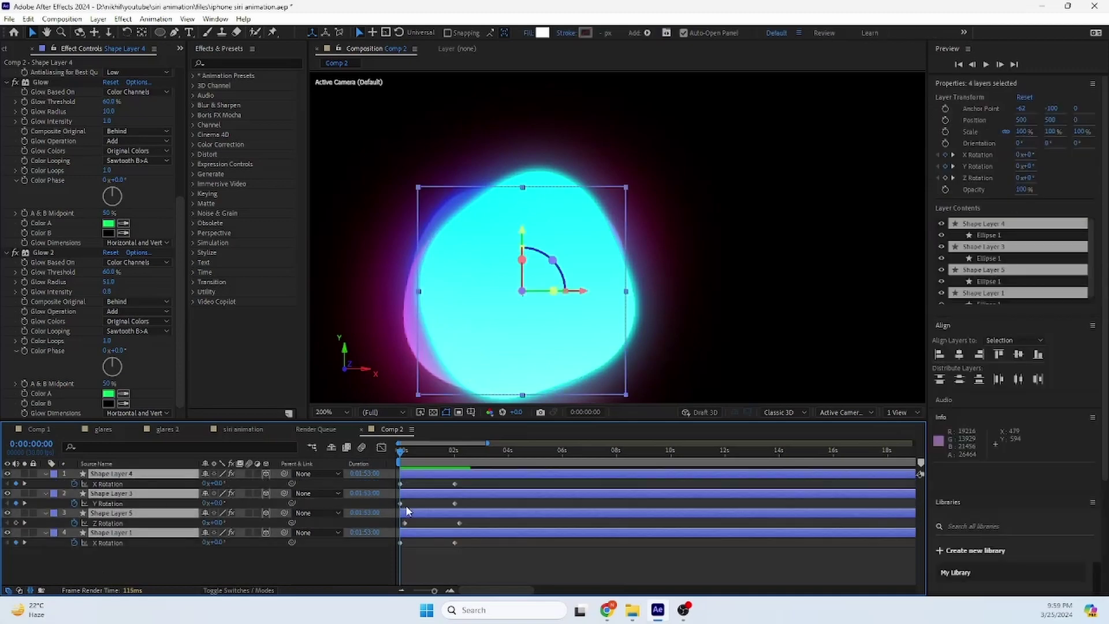
{"action": "left_click", "coordinate": [480, 485]}
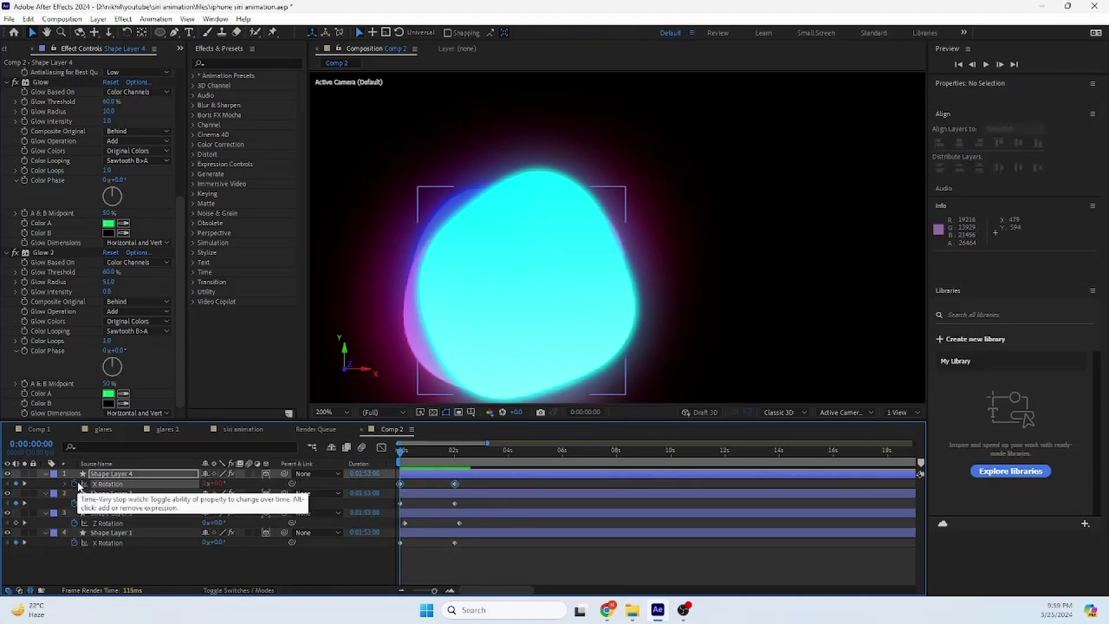
{"action": "left_click", "coordinate": [75, 483], "text": "alt"}
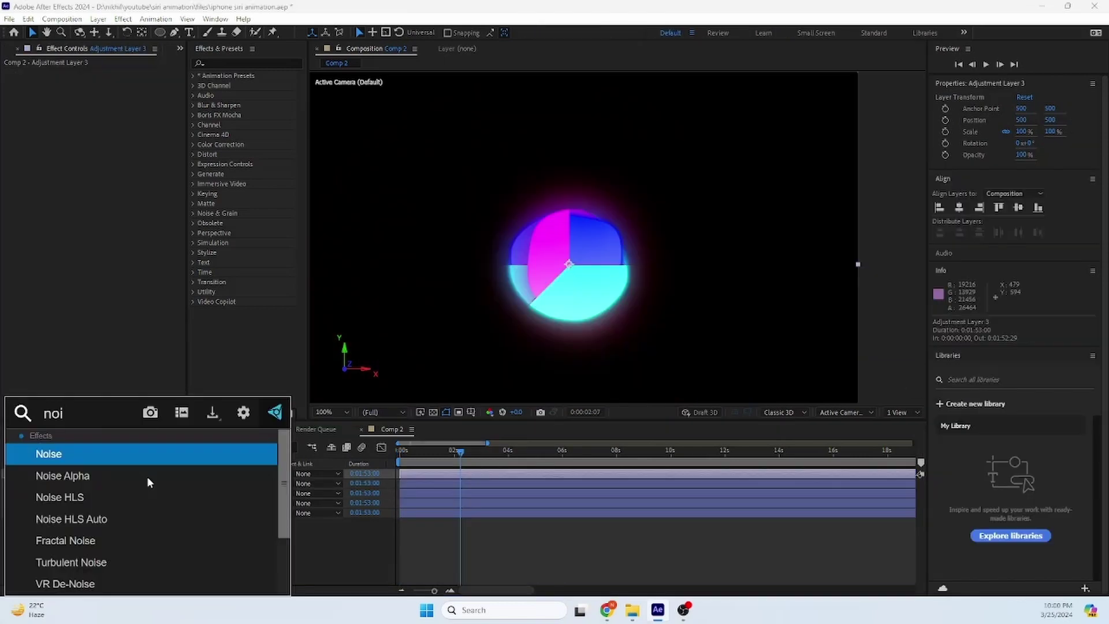
Apply the Noise effect to Adjustment Layer 3 and set the amount of noise to 2%
{"action": "type", "text": "s"}
{"action": "key", "text": "Return"}
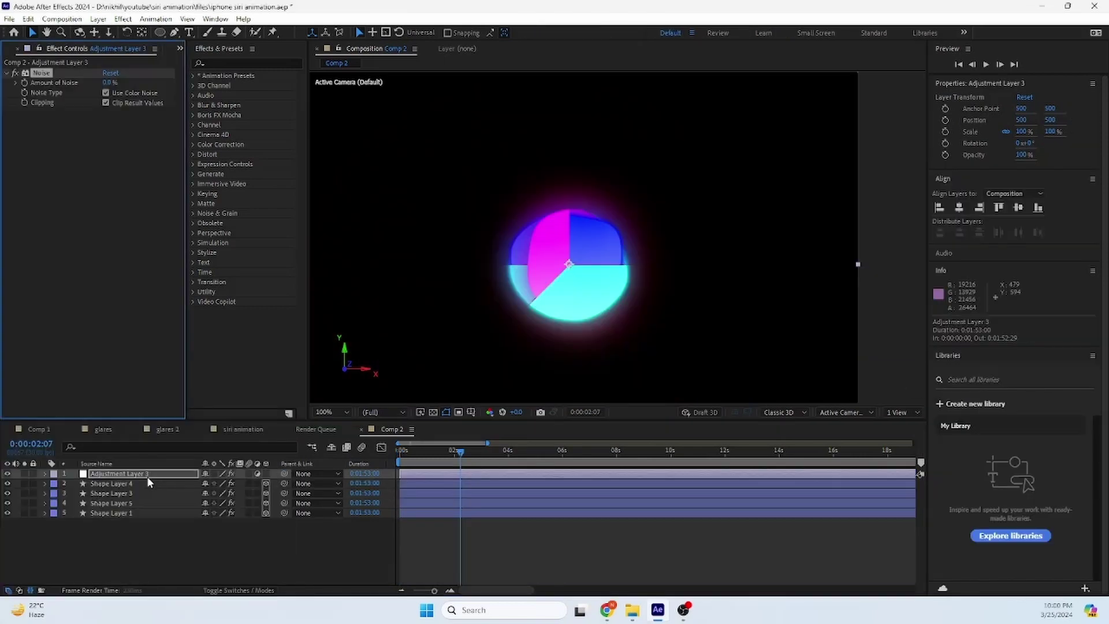
{"action": "left_click", "coordinate": [109, 83]}
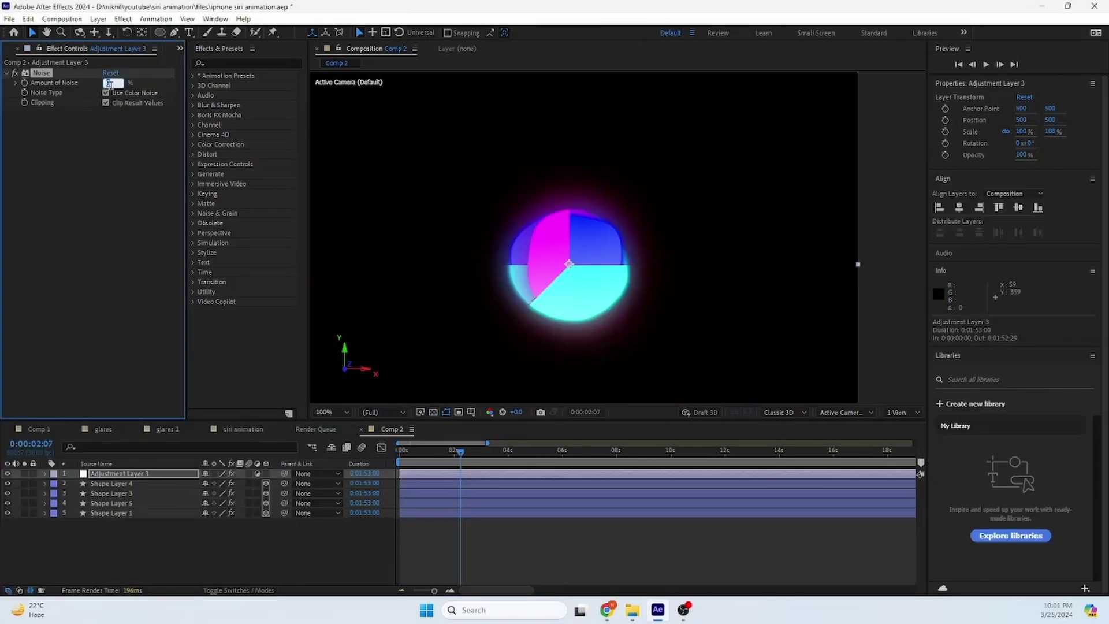
{"action": "type", "text": "2"}
{"action": "left_click", "coordinate": [217, 546]}
{"action": "scroll", "coordinate": [487, 224], "scroll_direction": "up", "scroll_amount": 4}
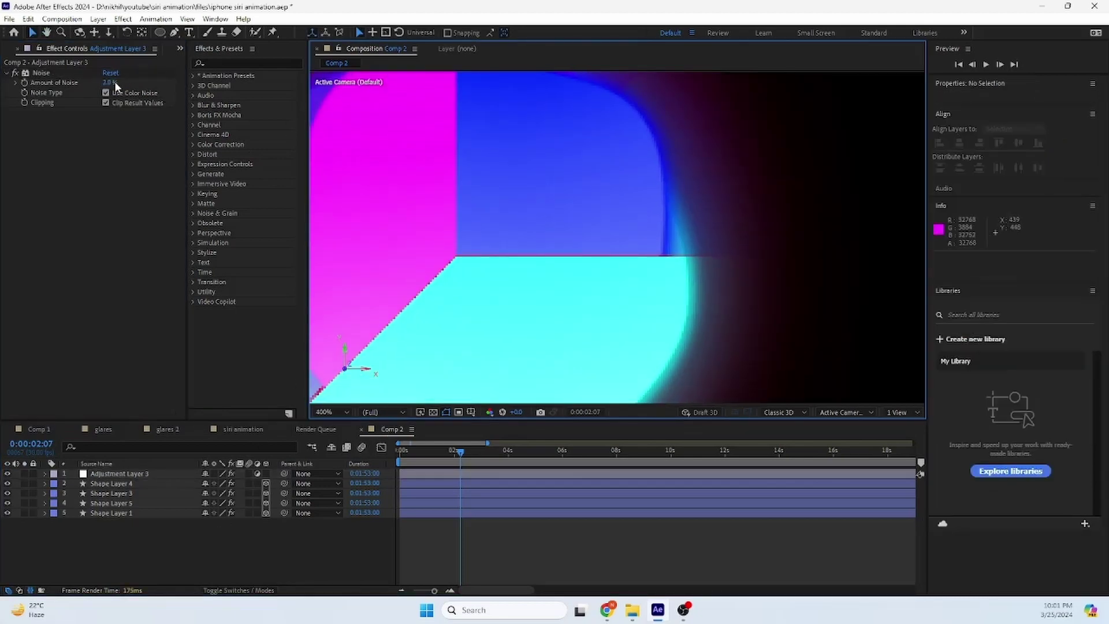
Set Adjustment Layer 3's noise amount to 4% and turn off color noise and clipping of result values
{"action": "left_click", "coordinate": [108, 83]}
{"action": "type", "text": "4"}
{"action": "key", "text": "Return"}
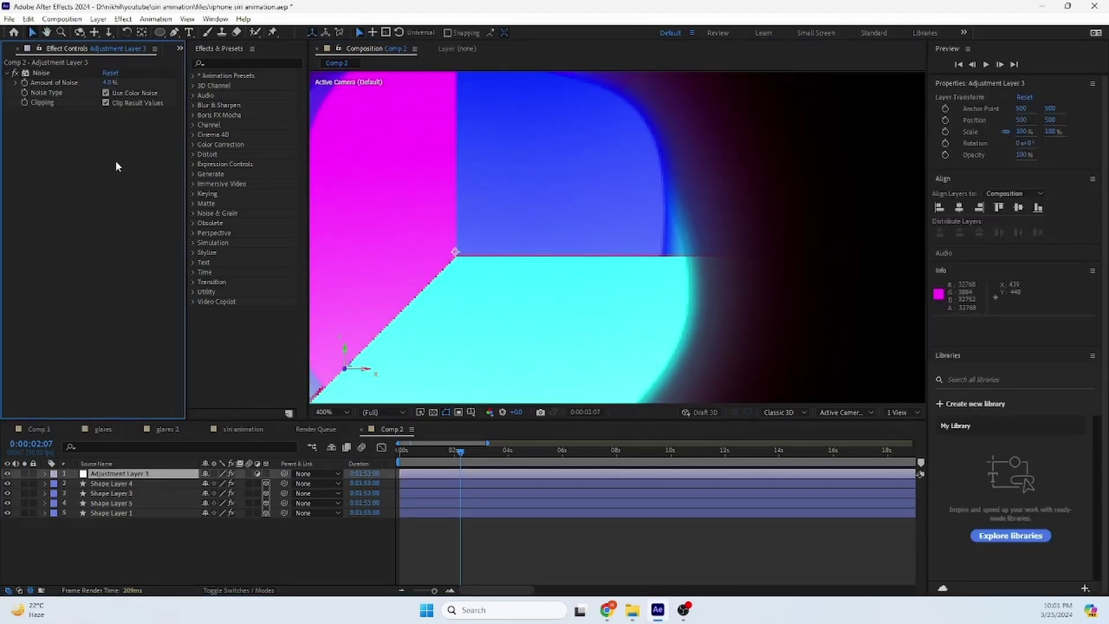
{"action": "left_click", "coordinate": [106, 93]}
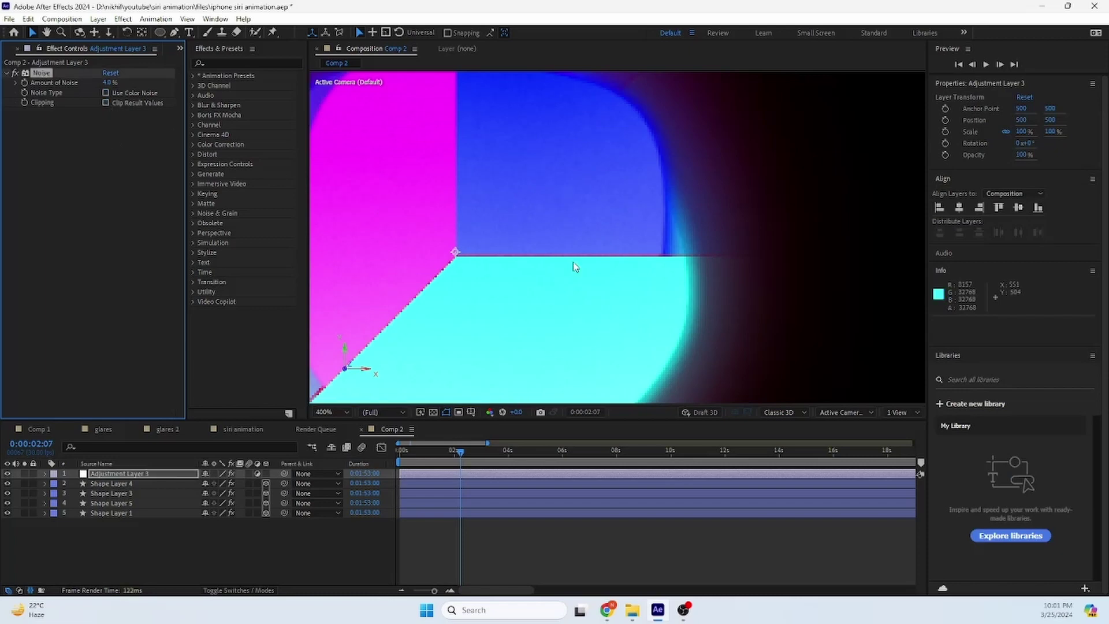
{"action": "scroll", "coordinate": [574, 265], "scroll_direction": "down", "scroll_amount": 2}
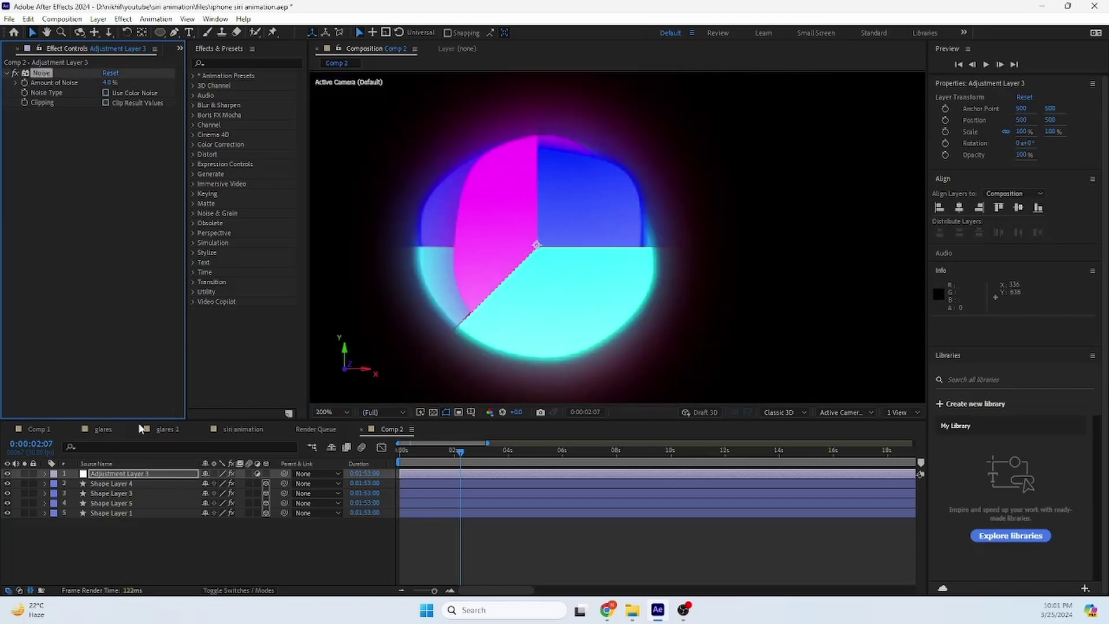
Apply Gaussian Blur to Adjustment Layer 3 and move the Noise effect below it
{"action": "left_click", "coordinate": [116, 483]}
{"action": "left_click", "coordinate": [115, 473]}
{"action": "key", "text": "ctrl+space"}
{"action": "type", "text": "gau"}
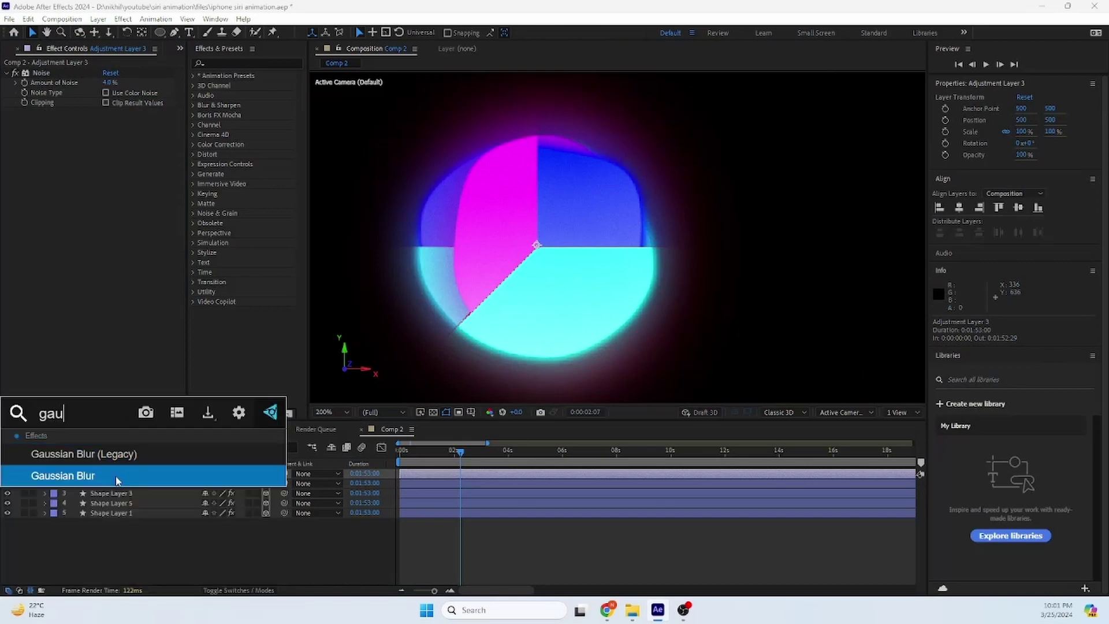
{"action": "left_click", "coordinate": [117, 481]}
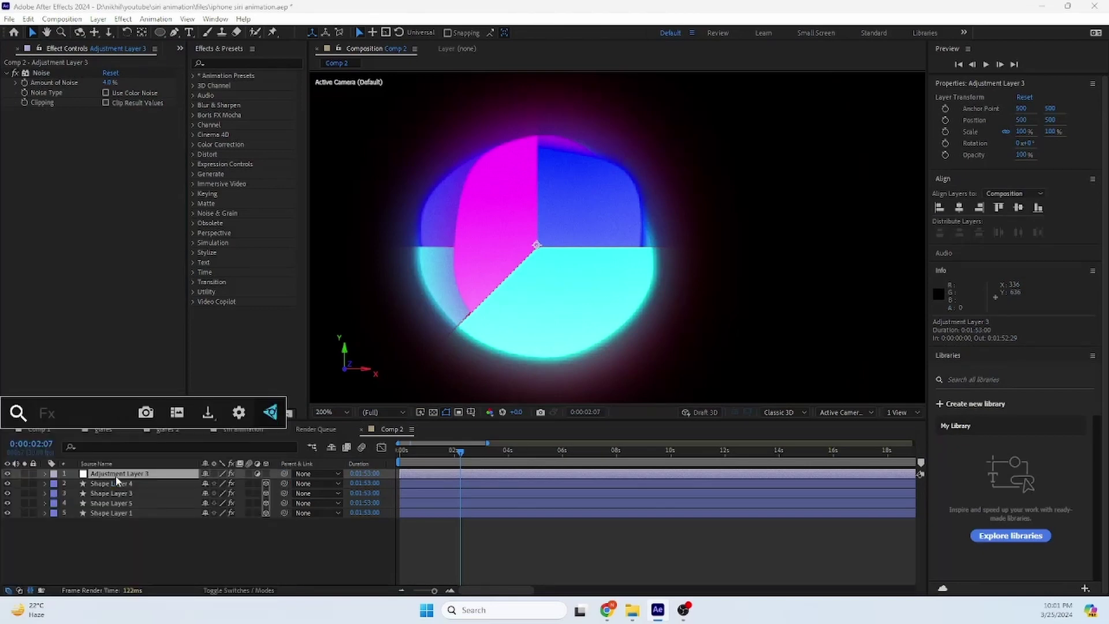
{"action": "type", "text": "gau"}
{"action": "left_click", "coordinate": [117, 481]}
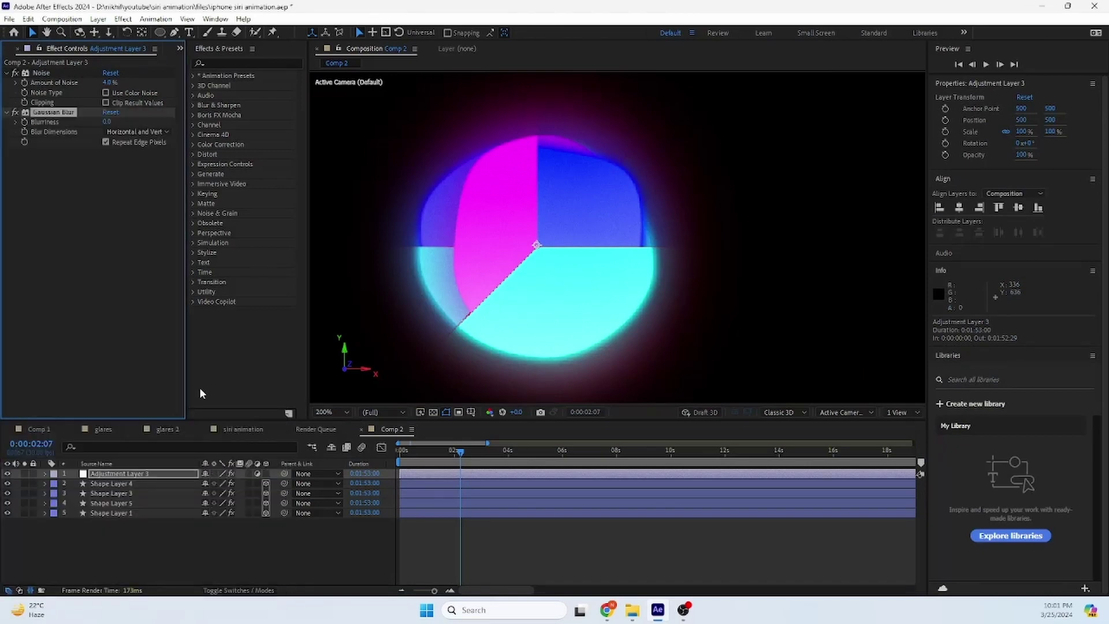
{"action": "left_click_drag", "start_coordinate": [43, 78], "coordinate": [70, 172]}
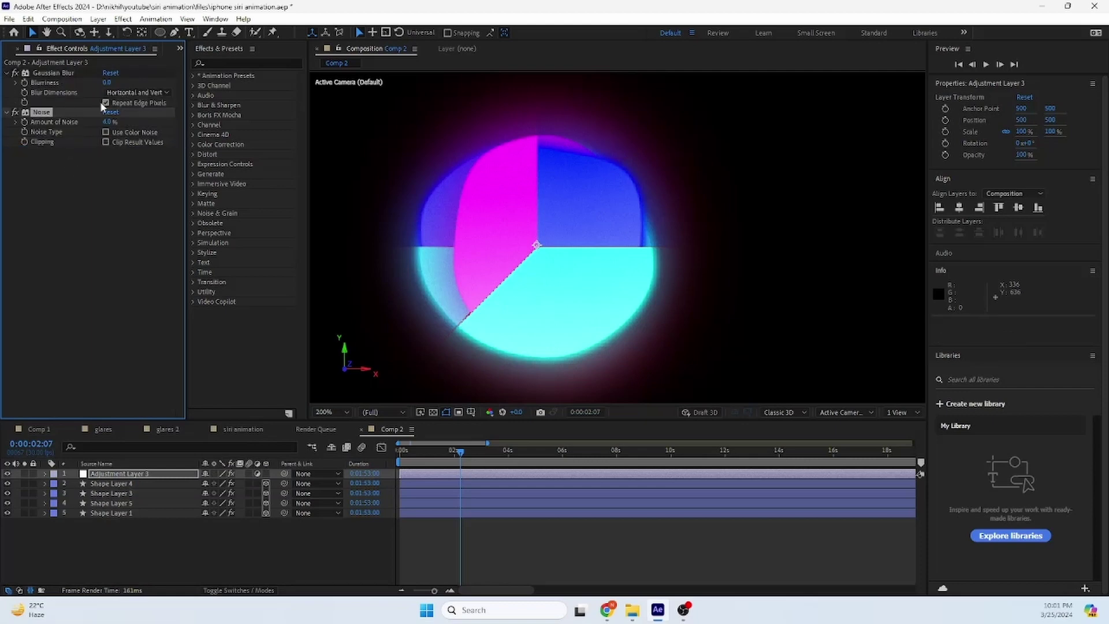
Set the Gaussian Blur's blurriness to 4.2 and preview the animation from the start
{"action": "left_click_drag", "start_coordinate": [108, 83], "coordinate": [288, 85]}
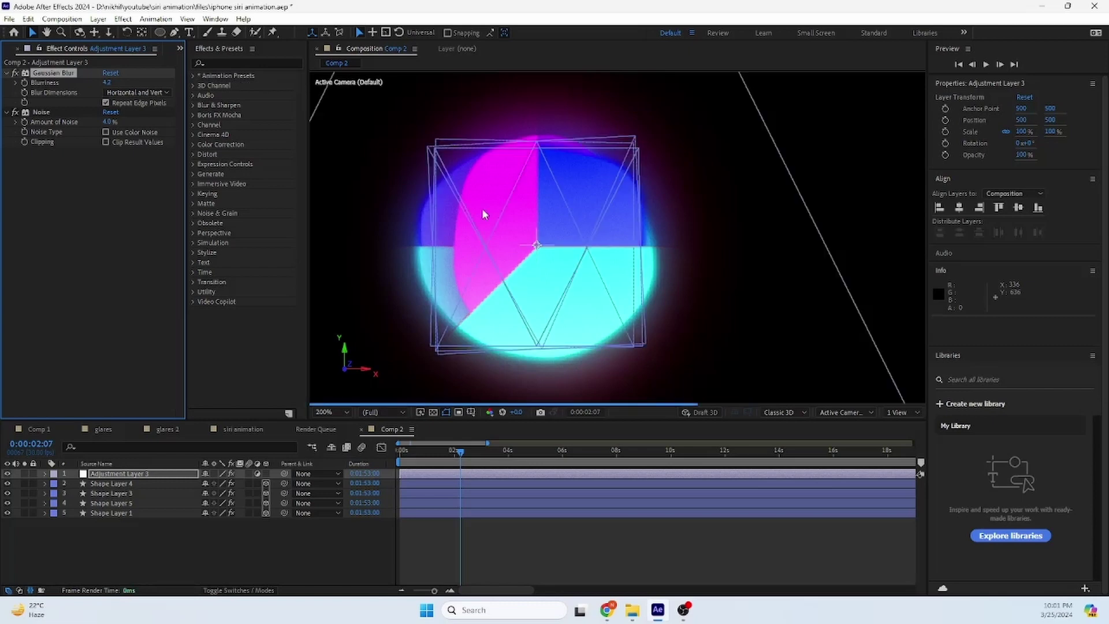
{"action": "scroll", "coordinate": [612, 297], "scroll_direction": "down", "scroll_amount": 1}
{"action": "left_click_drag", "start_coordinate": [461, 451], "coordinate": [380, 455]}
{"action": "key", "text": "space"}
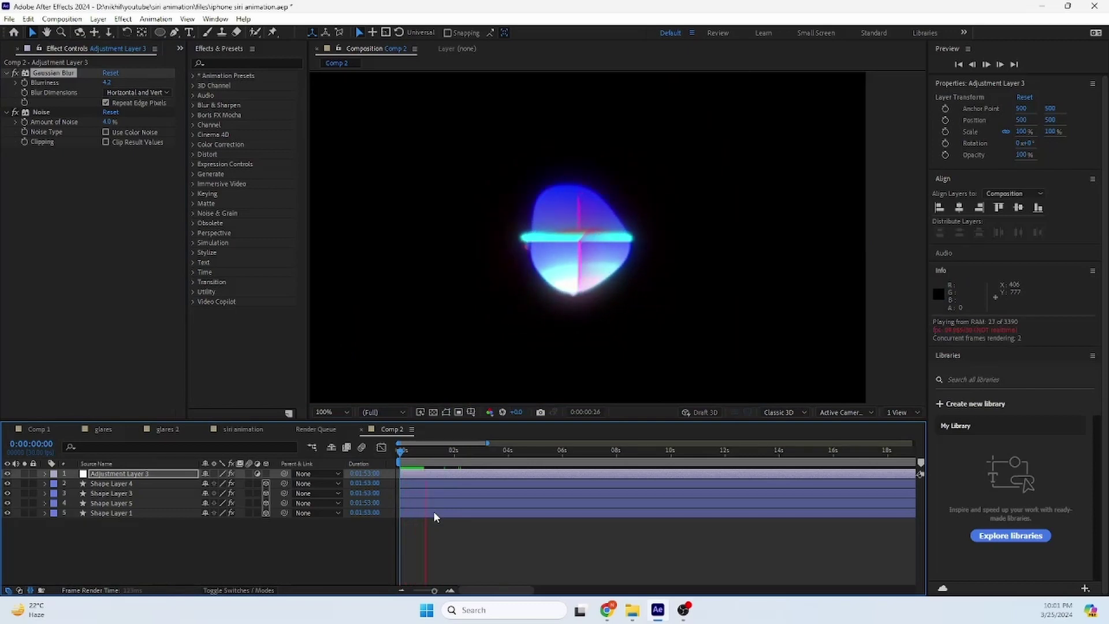
{"action": "key", "text": "space"}
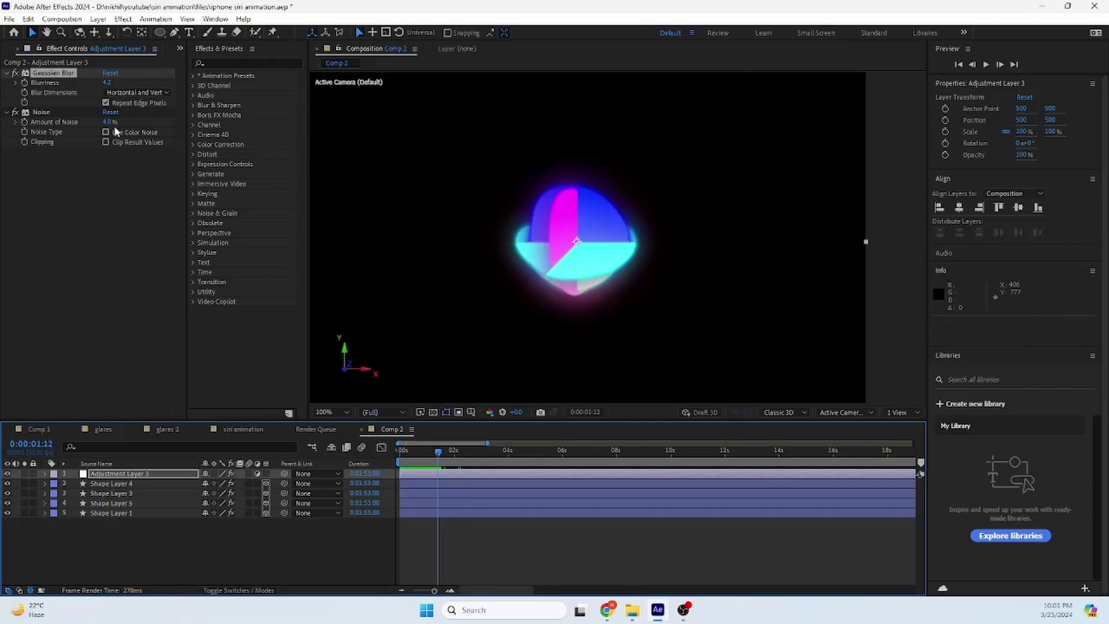
Reduce Adjustment Layer 3's amount of noise to 1%
{"action": "left_click", "coordinate": [108, 122]}
{"action": "type", "text": "1"}
{"action": "left_click", "coordinate": [119, 251]}
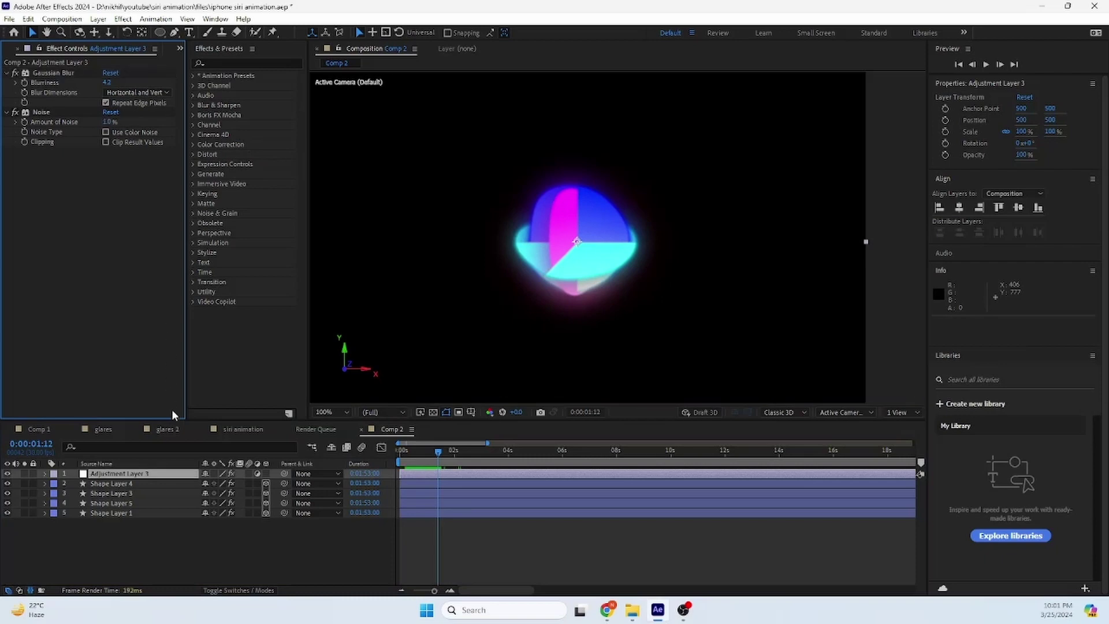
Add a Glow effect to Adjustment Layer 3
{"action": "left_click", "coordinate": [135, 474]}
{"action": "key", "text": "ctrl+space"}
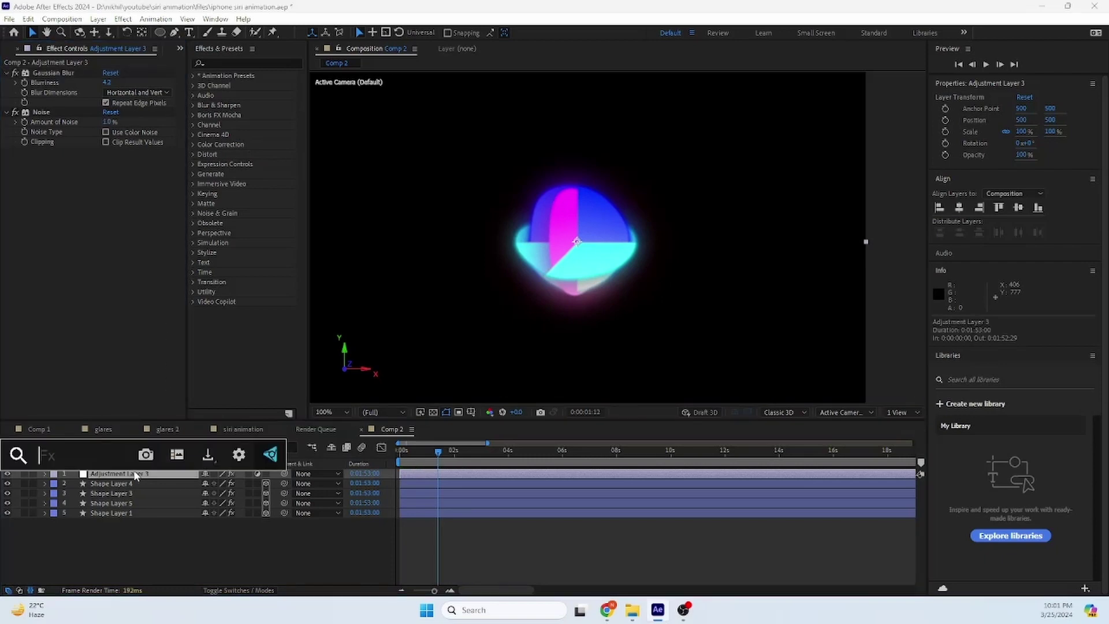
{"action": "type", "text": "gkl"}
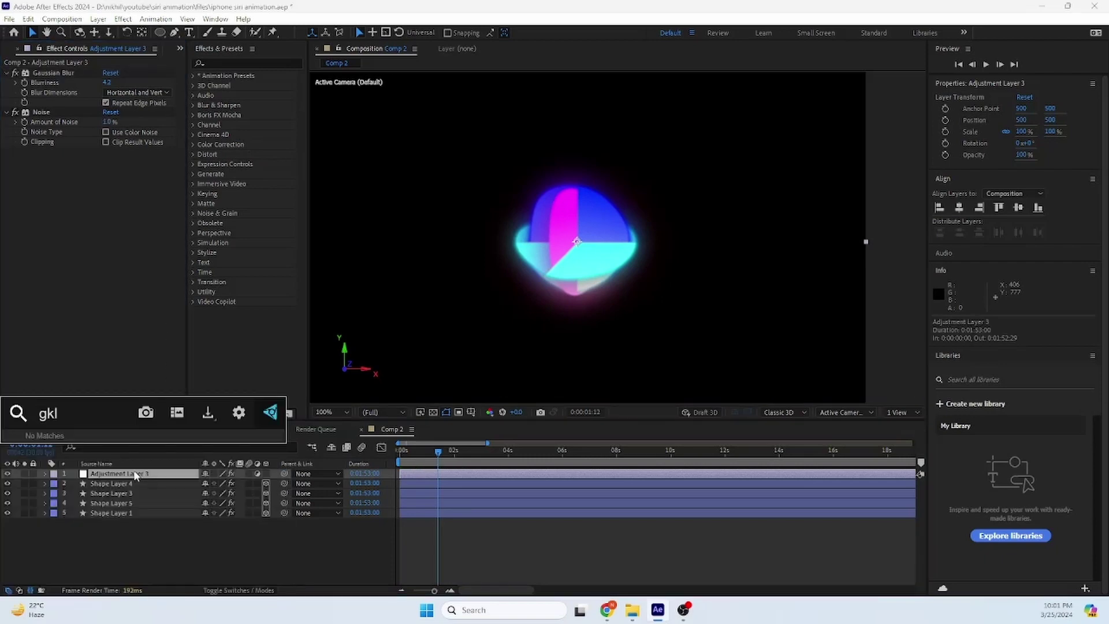
{"action": "key", "text": "BackSpace"}
Pre-compose the adjustment layer and all four shape layers into a composition named slices
{"action": "type", "text": "lices"}
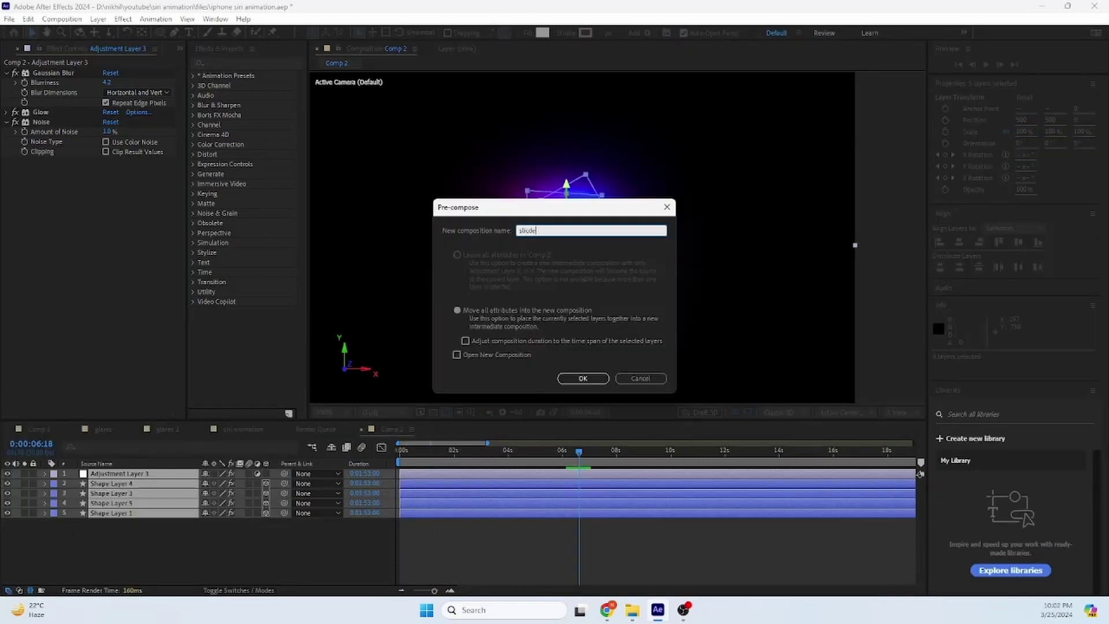
{"action": "key", "text": "Return"}
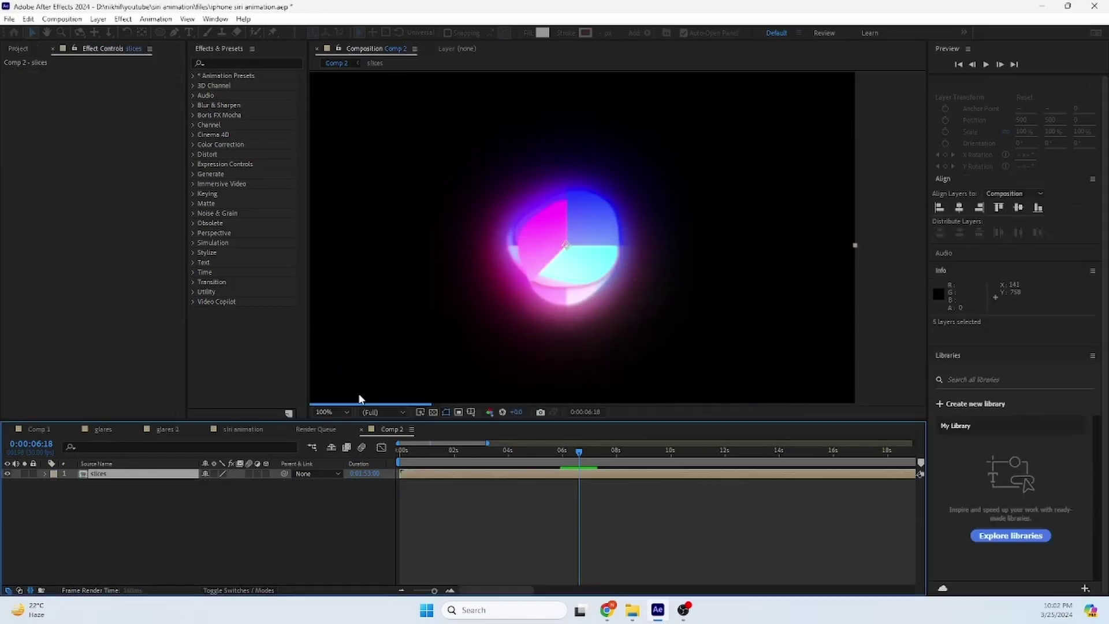
{"action": "left_click", "coordinate": [161, 487]}
Duplicate the slices layer in Comp 2
{"action": "left_click", "coordinate": [146, 477]}
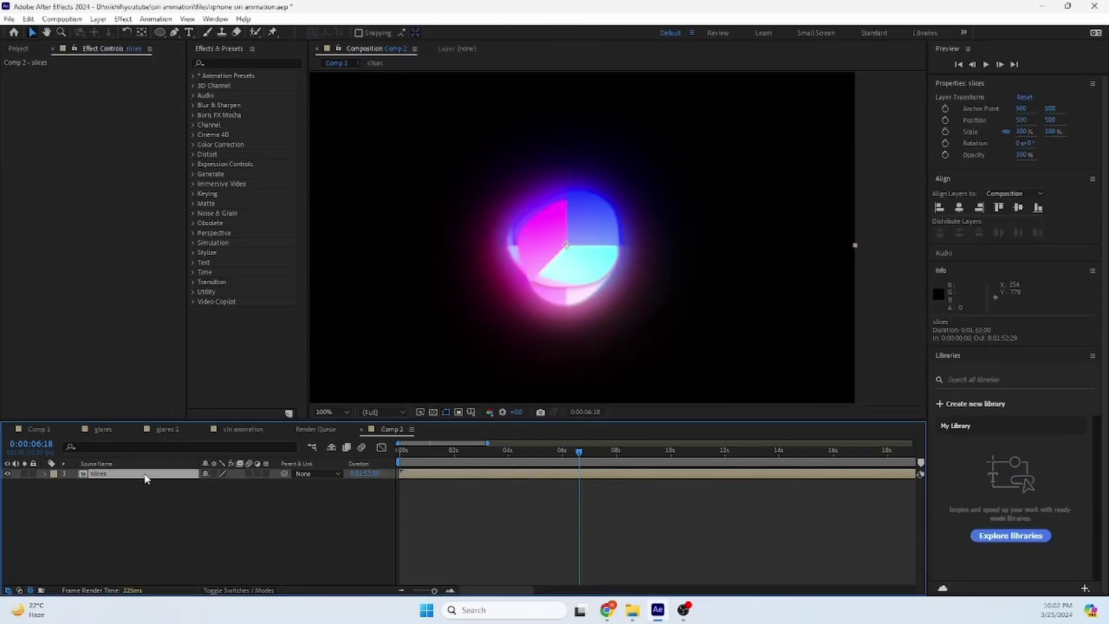
{"action": "key", "text": "ctrl+d"}
Scale the upper slices layer in Comp 2 to 39%
{"action": "key", "text": "s"}
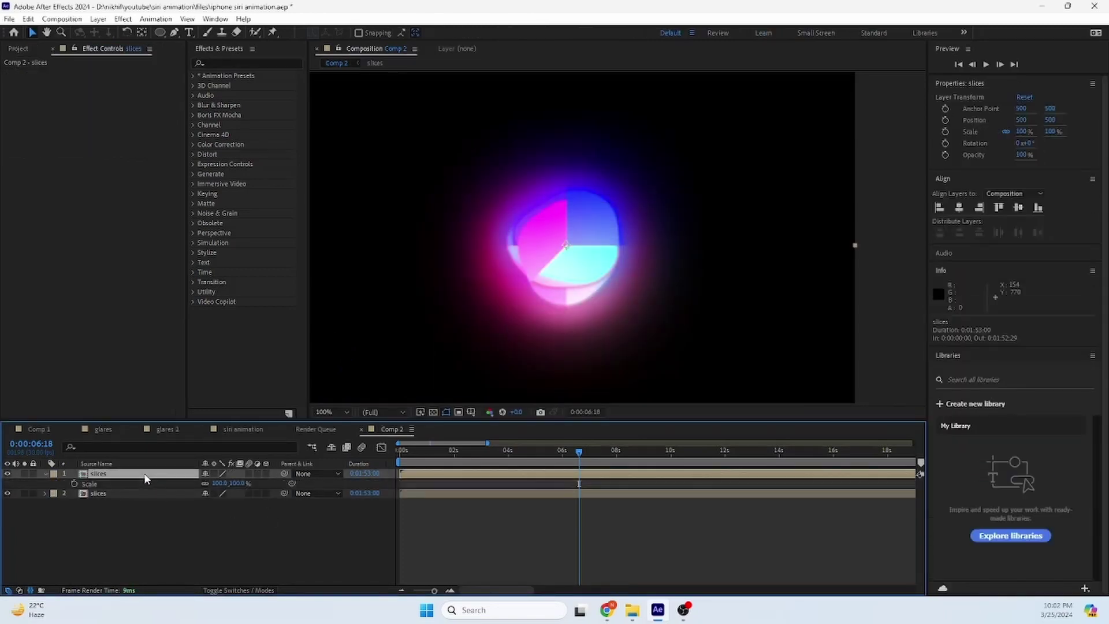
{"action": "left_click_drag", "start_coordinate": [218, 483], "coordinate": [177, 481]}
Open the slices composition and add a white (FFFFFF) Fill effect to Shape Layer 4
{"action": "double_click", "coordinate": [111, 474]}
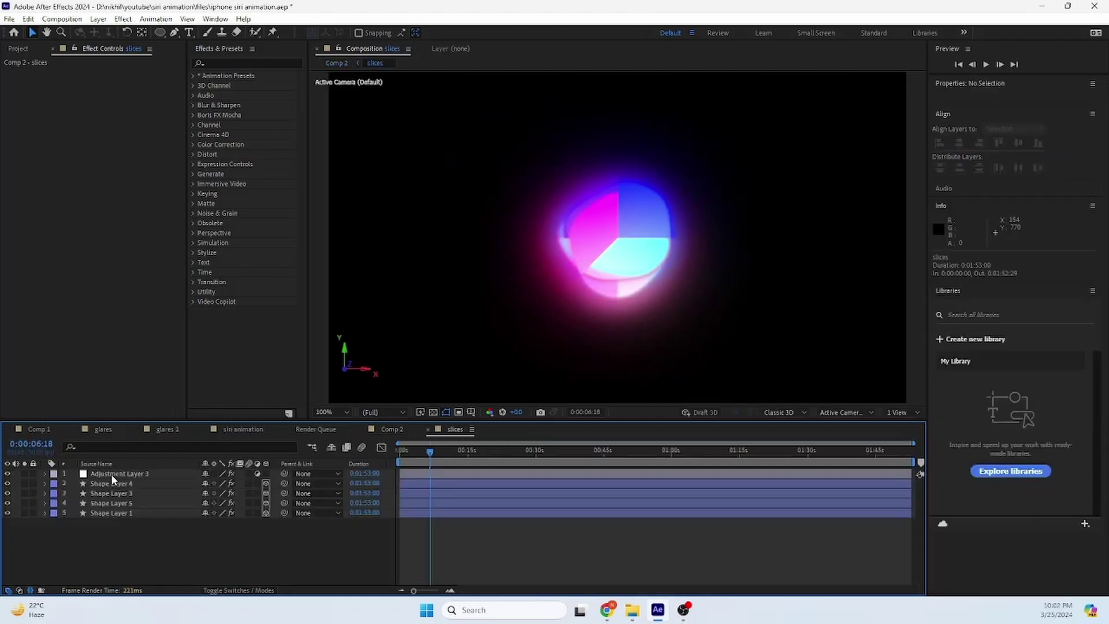
{"action": "left_click", "coordinate": [108, 485]}
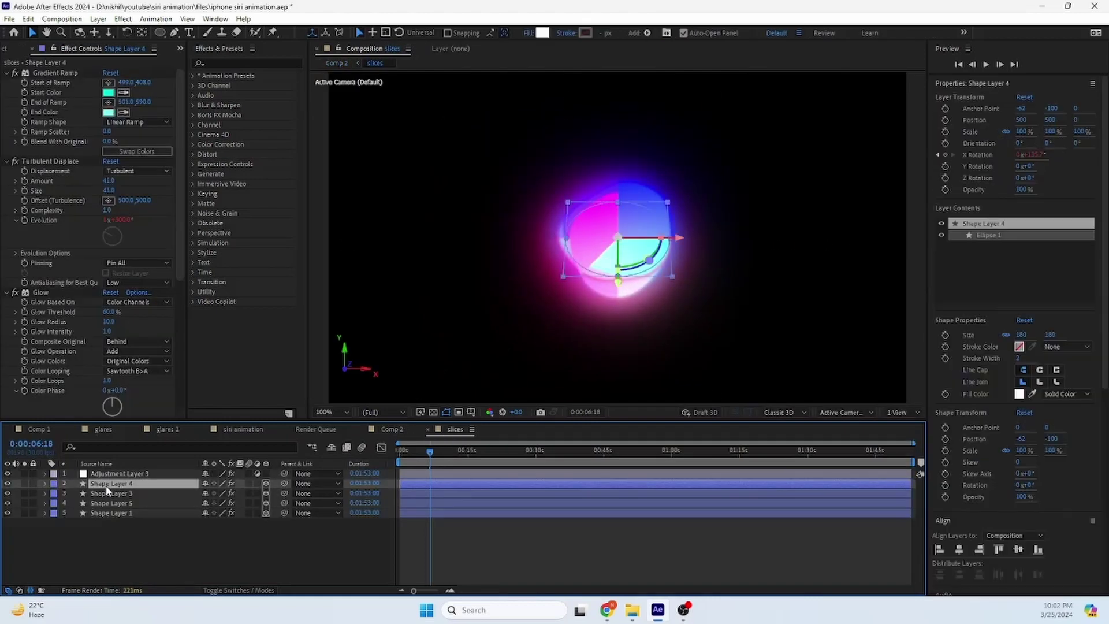
{"action": "key", "text": "ctrl+space"}
{"action": "type", "text": "fi"}
{"action": "key", "text": "Return"}
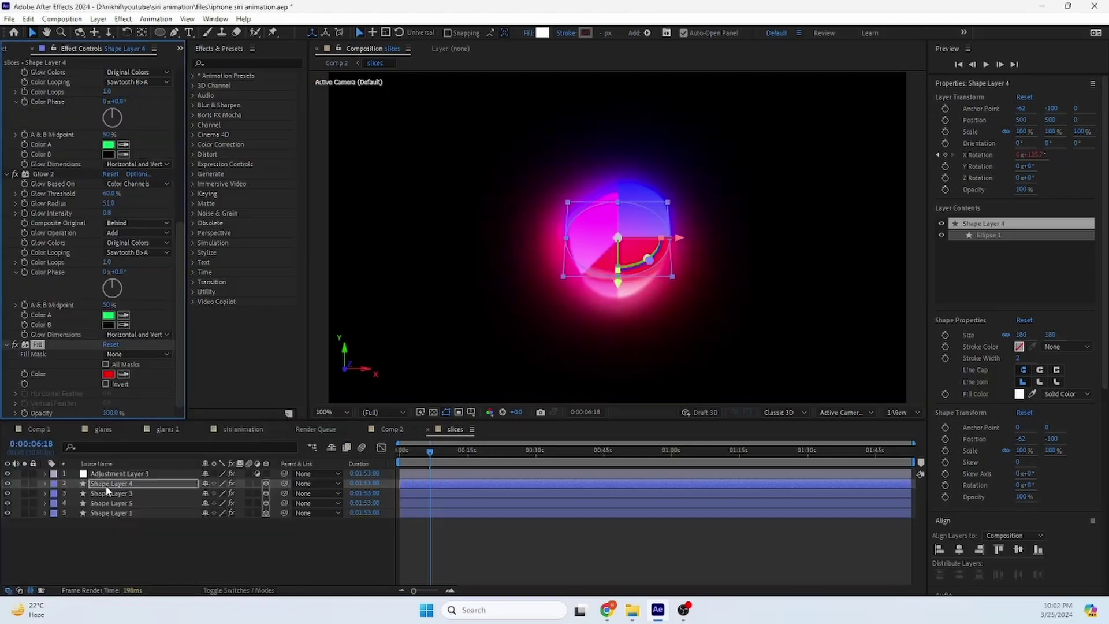
{"action": "left_click", "coordinate": [108, 374]}
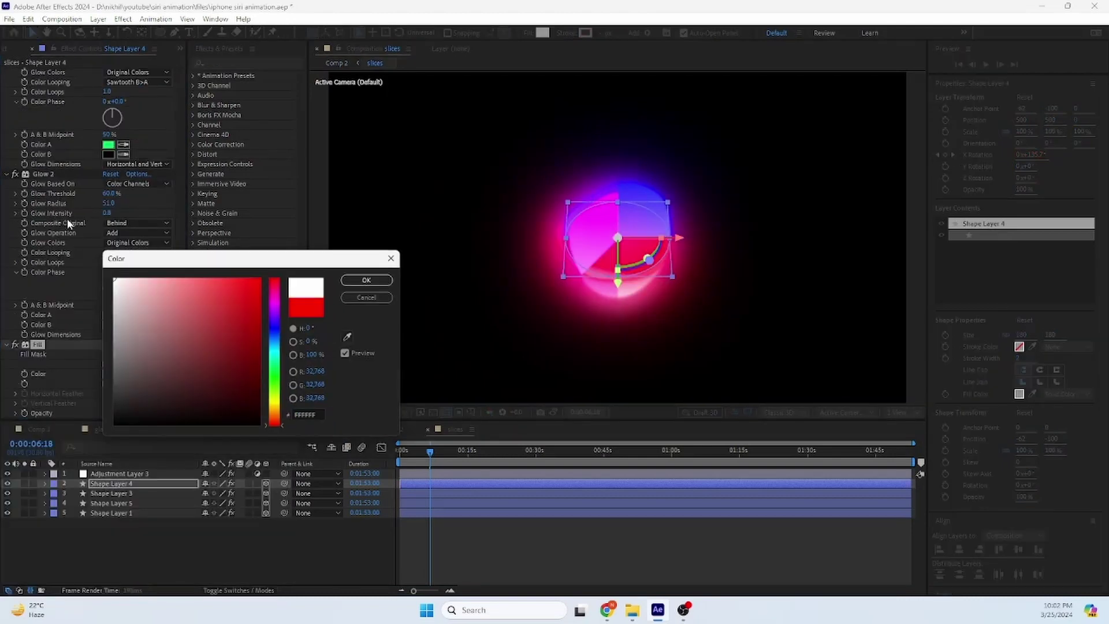
{"action": "left_click", "coordinate": [364, 280]}
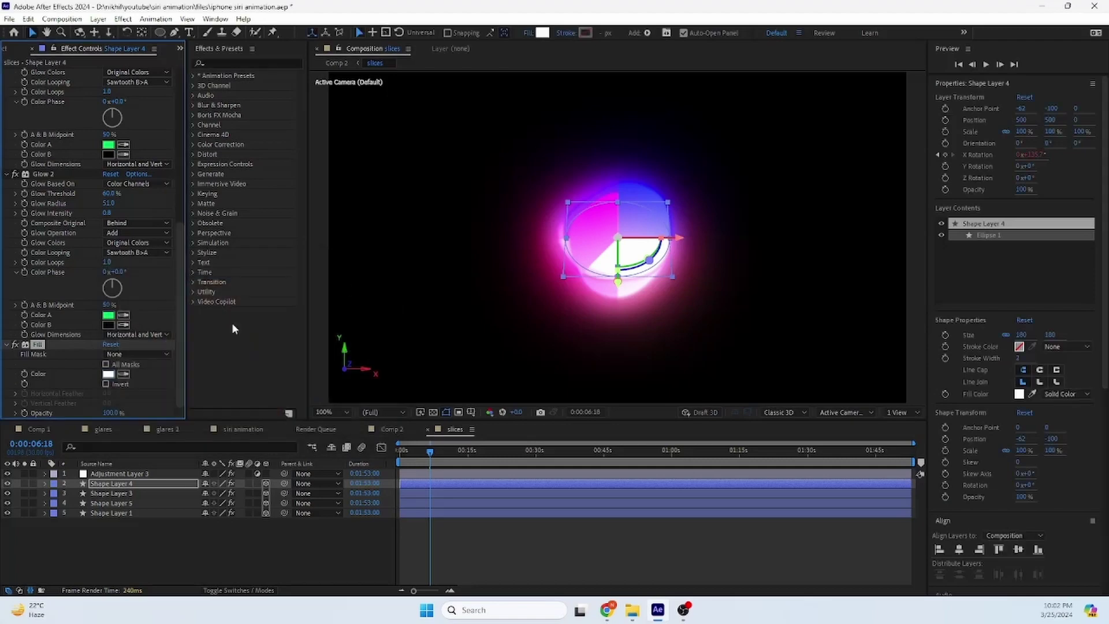
Copy the white Fill effect from Shape Layer 4 onto Shape Layers 3, 5 and 1 in slices
{"action": "right_click", "coordinate": [38, 346]}
{"action": "left_click", "coordinate": [75, 388]}
{"action": "left_click", "coordinate": [120, 494]}
{"action": "left_click", "coordinate": [121, 513], "text": "shift"}
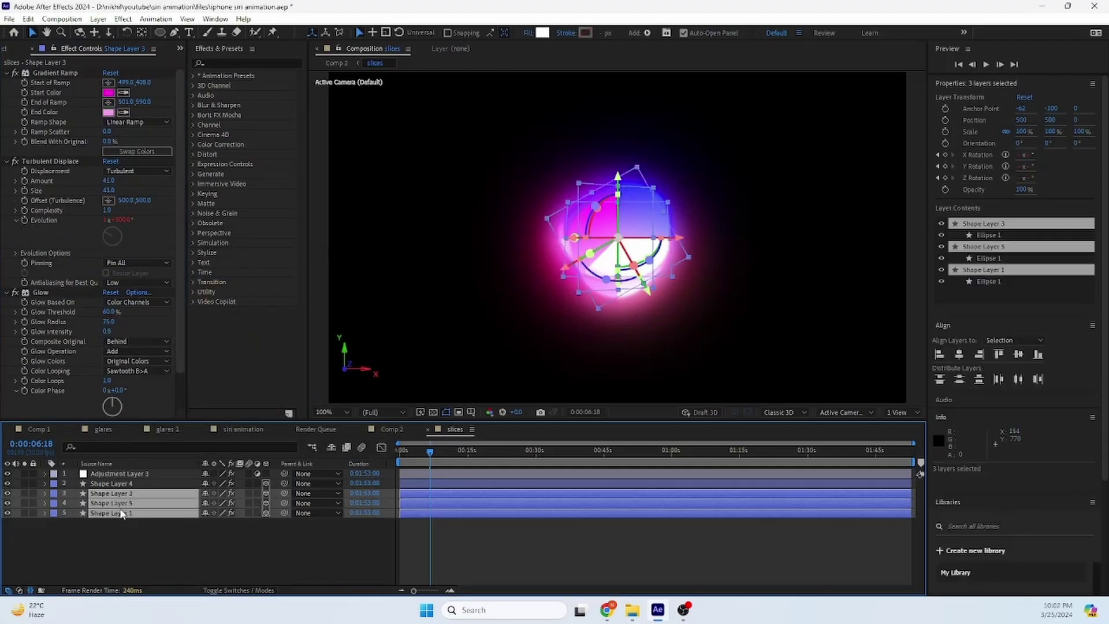
{"action": "key", "text": "ctrl+v"}
{"action": "left_click", "coordinate": [158, 535]}
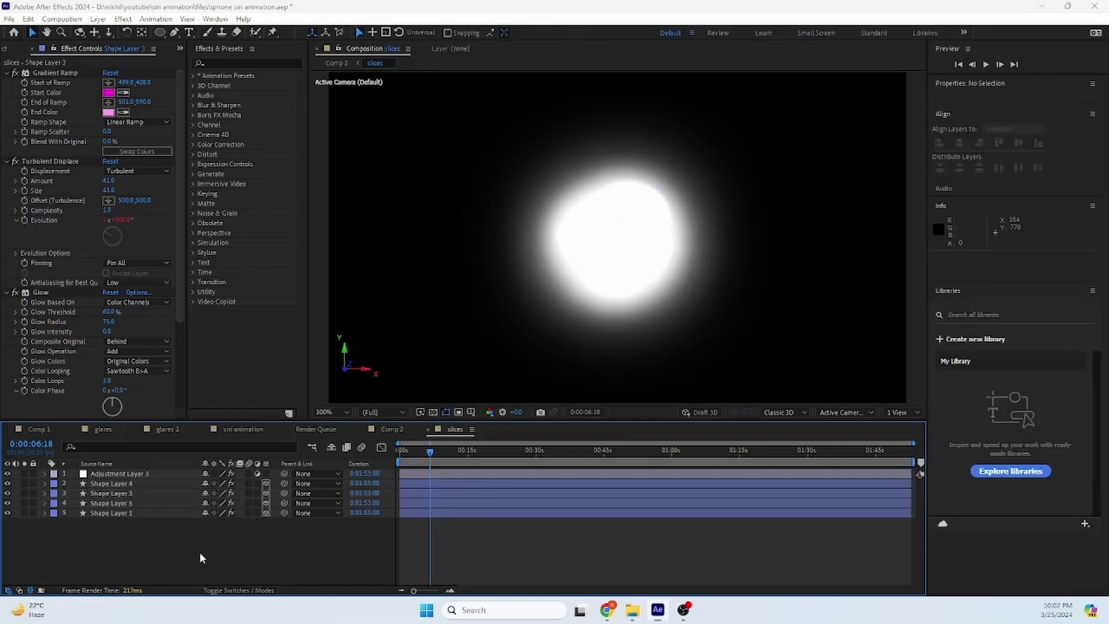
Check the white slices in Comp 2, then turn off Adjustment Layer 3's Glow inside the slices composition
{"action": "key", "text": "Tab"}
{"action": "left_click", "coordinate": [149, 555]}
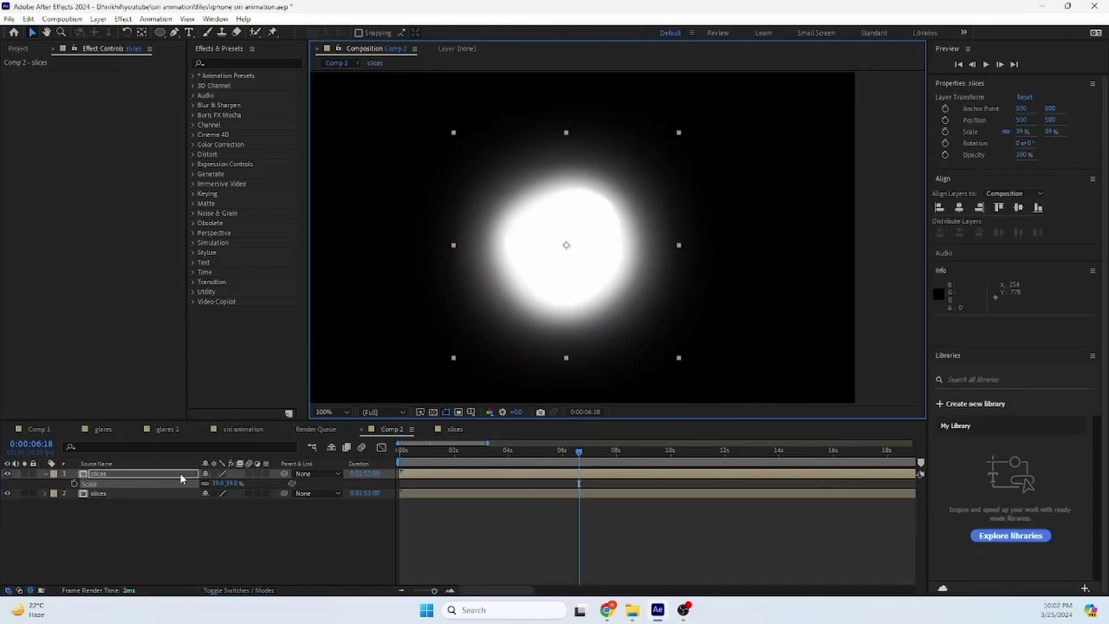
{"action": "double_click", "coordinate": [180, 473]}
{"action": "left_click", "coordinate": [130, 473]}
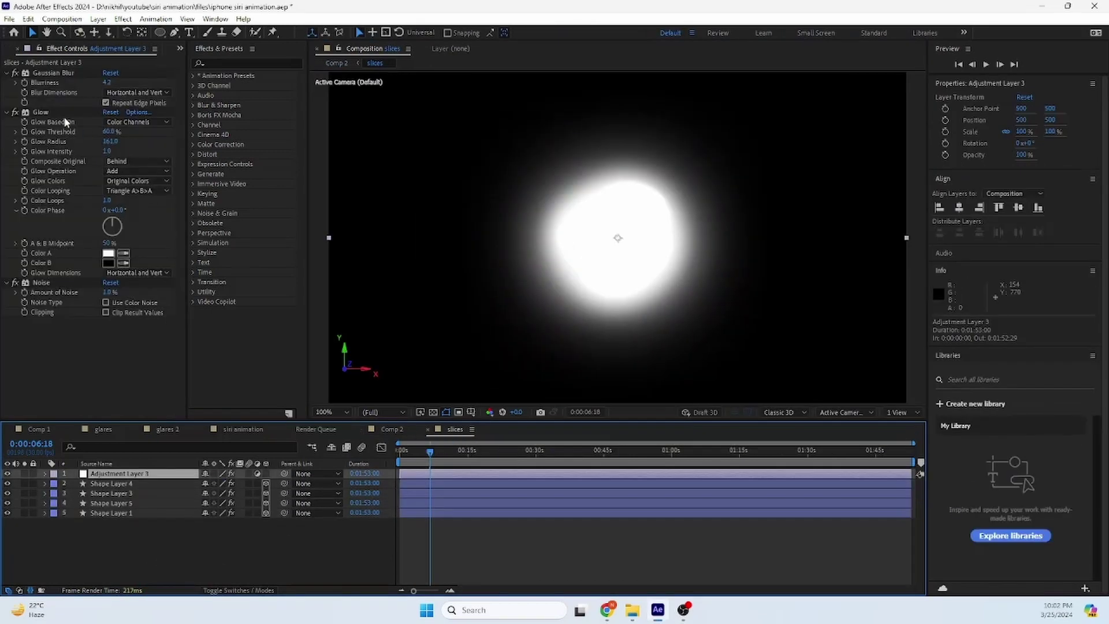
{"action": "left_click", "coordinate": [13, 112]}
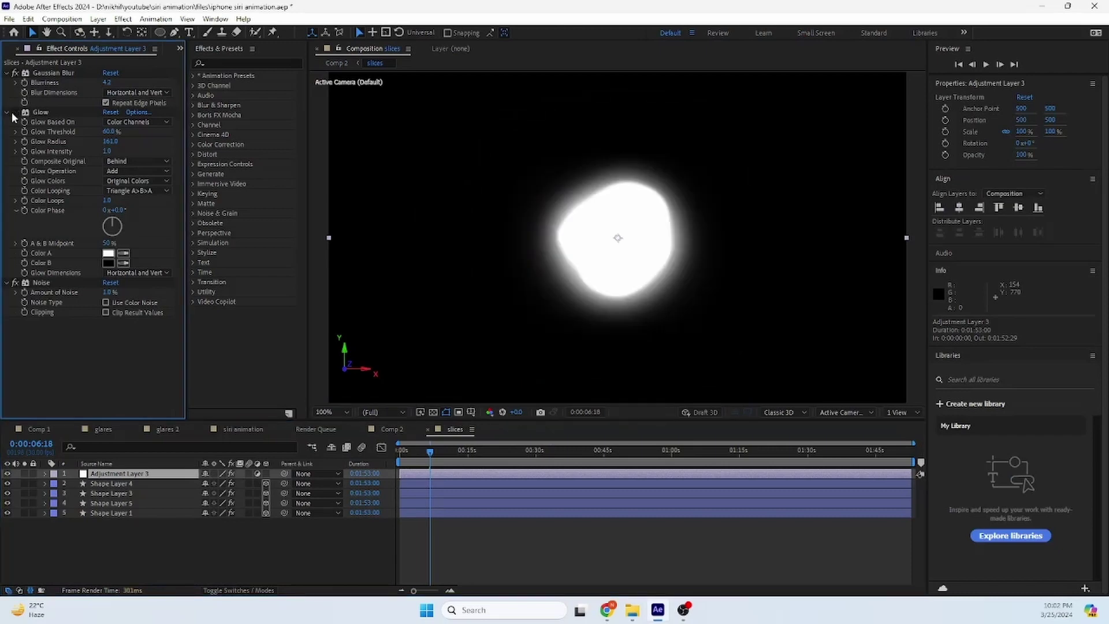
Scrub the timeline and return to Comp 2 to examine how the scaled copy looks over the original slices layer
{"action": "mouse_move", "coordinate": [433, 460]}
{"action": "left_mouse_down"}
{"action": "mouse_move", "coordinate": [411, 456]}
{"action": "mouse_move", "coordinate": [456, 459]}
{"action": "mouse_move", "coordinate": [425, 458]}
{"action": "left_mouse_up"}
{"action": "key", "text": "Tab"}
{"action": "left_click", "coordinate": [359, 451]}
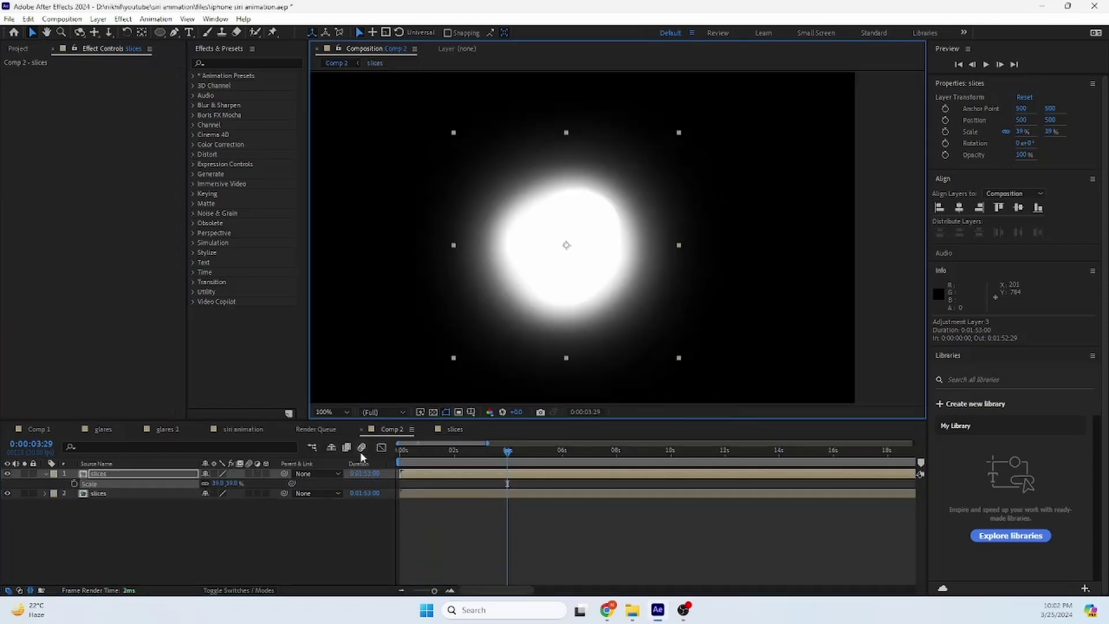
{"action": "left_click", "coordinate": [258, 541]}
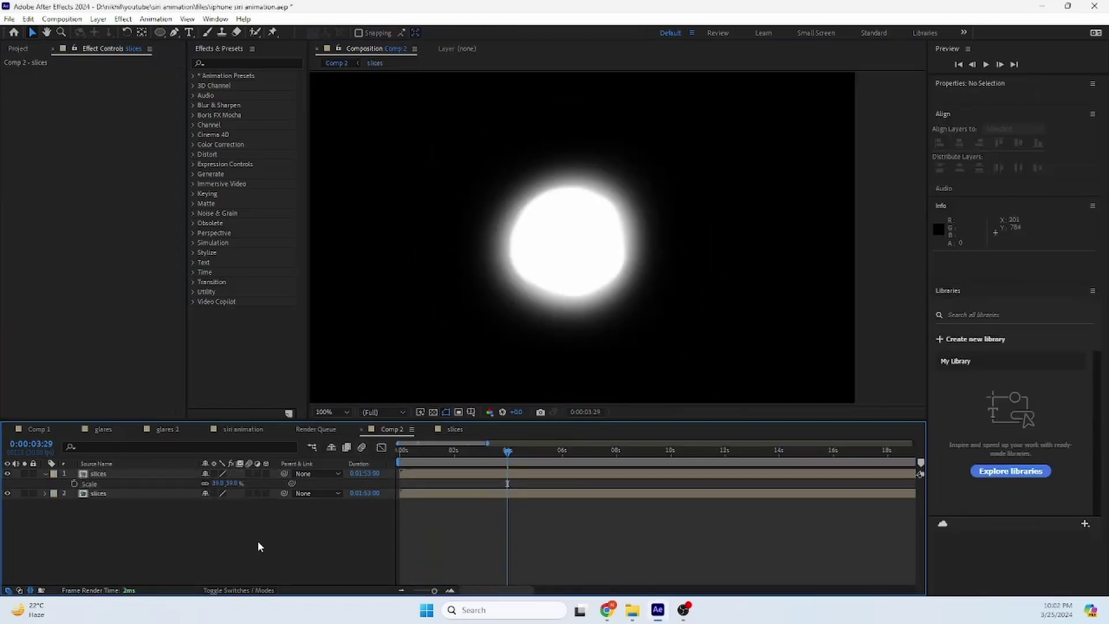
{"action": "left_click", "coordinate": [112, 473]}
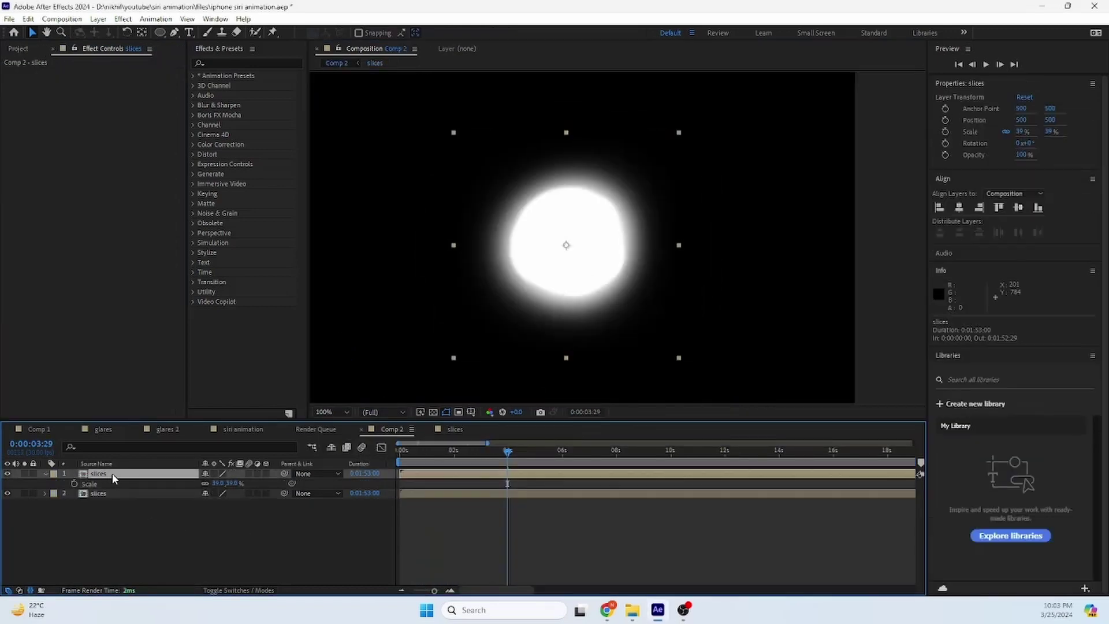
{"action": "left_click", "coordinate": [216, 483]}
{"action": "left_click", "coordinate": [177, 520]}
Undo the Glow switch-off, the white fills in the slices composition and the upper layer's scaling
{"action": "key", "text": "ctrl+z"}
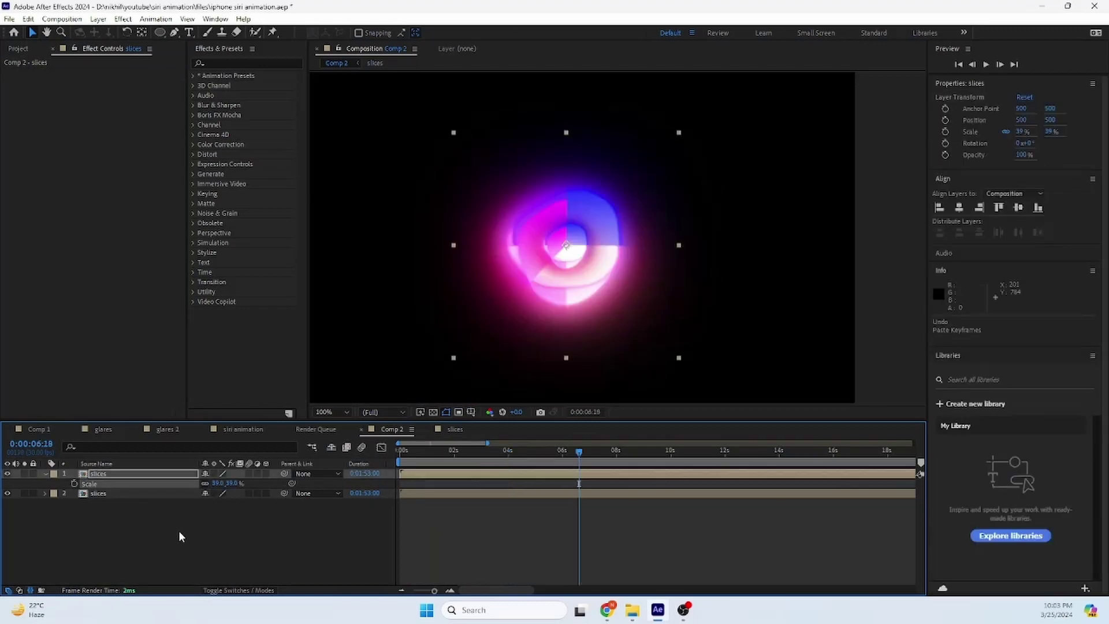
{"action": "key", "text": "ctrl+z"}
{"action": "key", "text": "ctrl+z"}
{"action": "key", "text": "ctrl+z"}
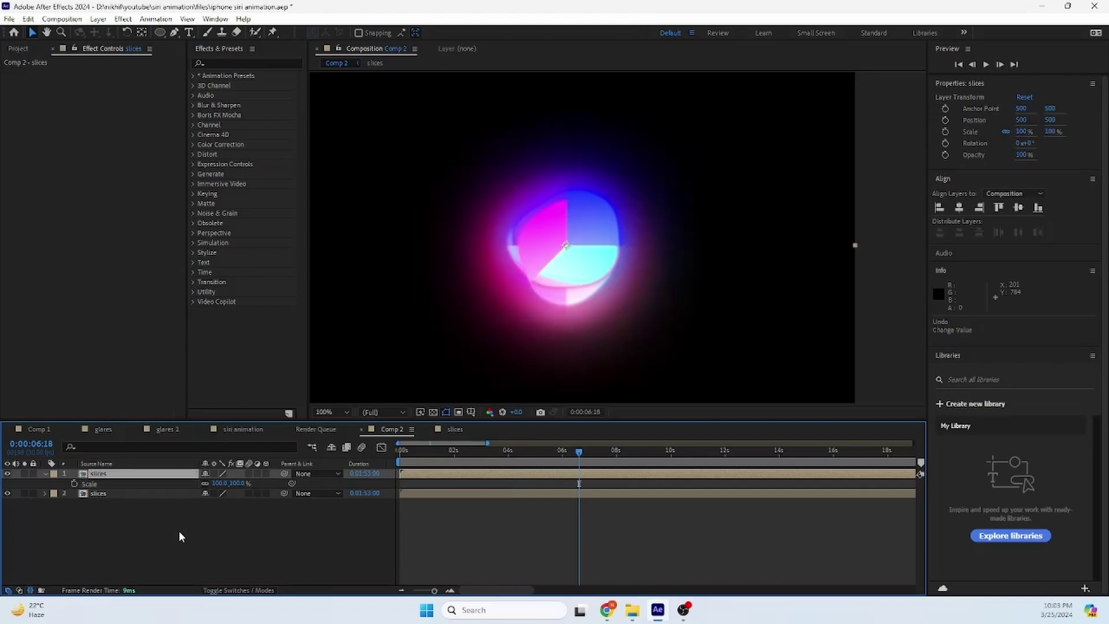
Duplicate the slices composition in the project and open the copy
{"action": "left_click", "coordinate": [18, 48]}
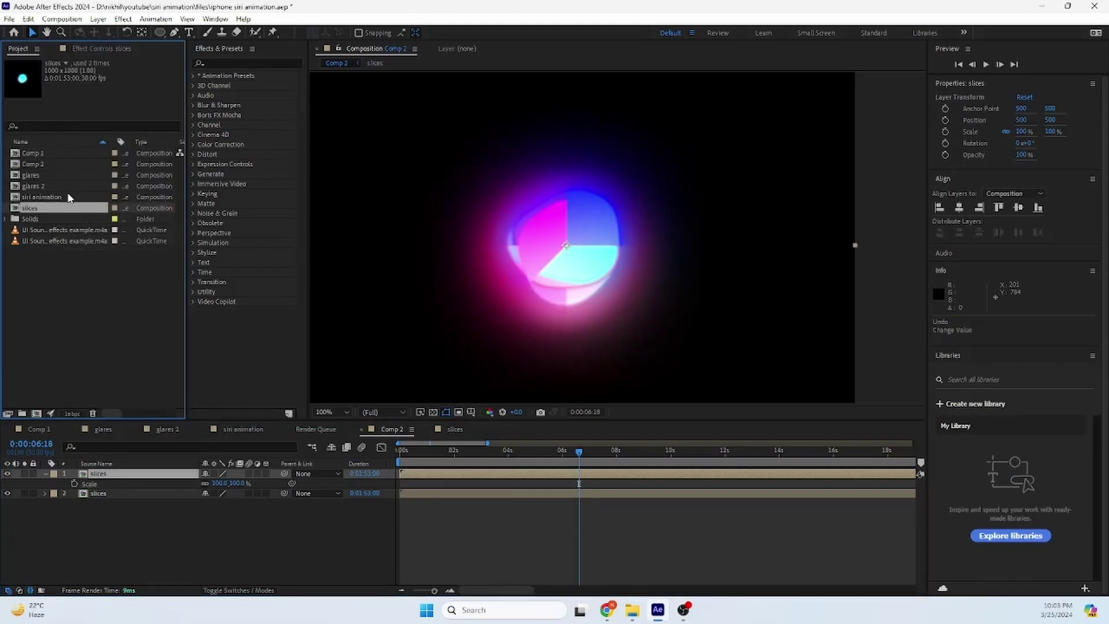
{"action": "key", "text": "ctrl+d"}
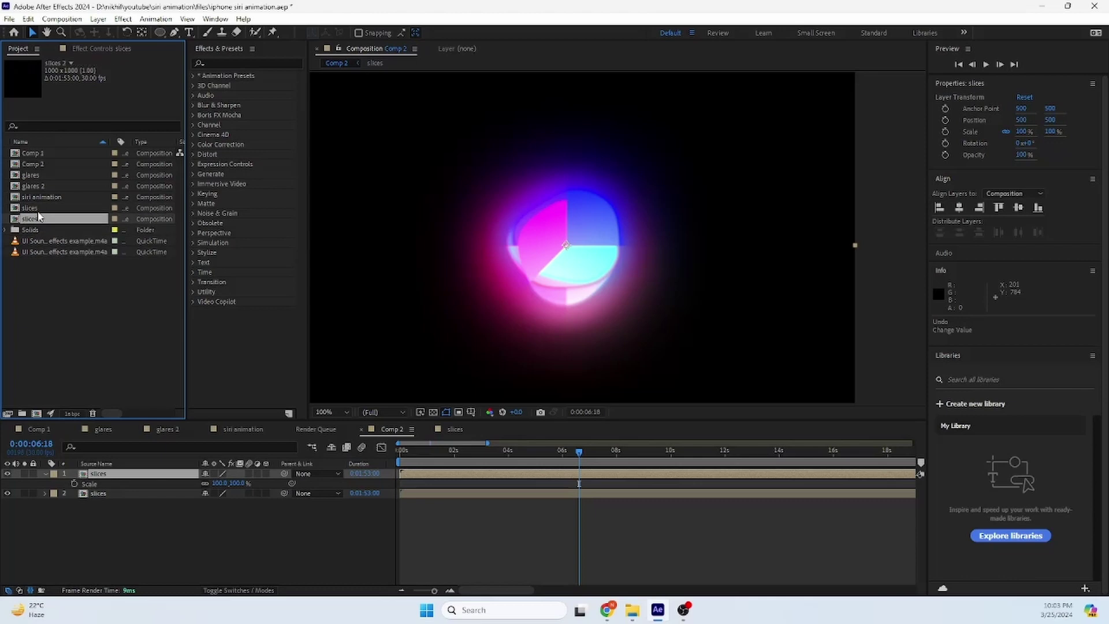
{"action": "double_click", "coordinate": [40, 220]}
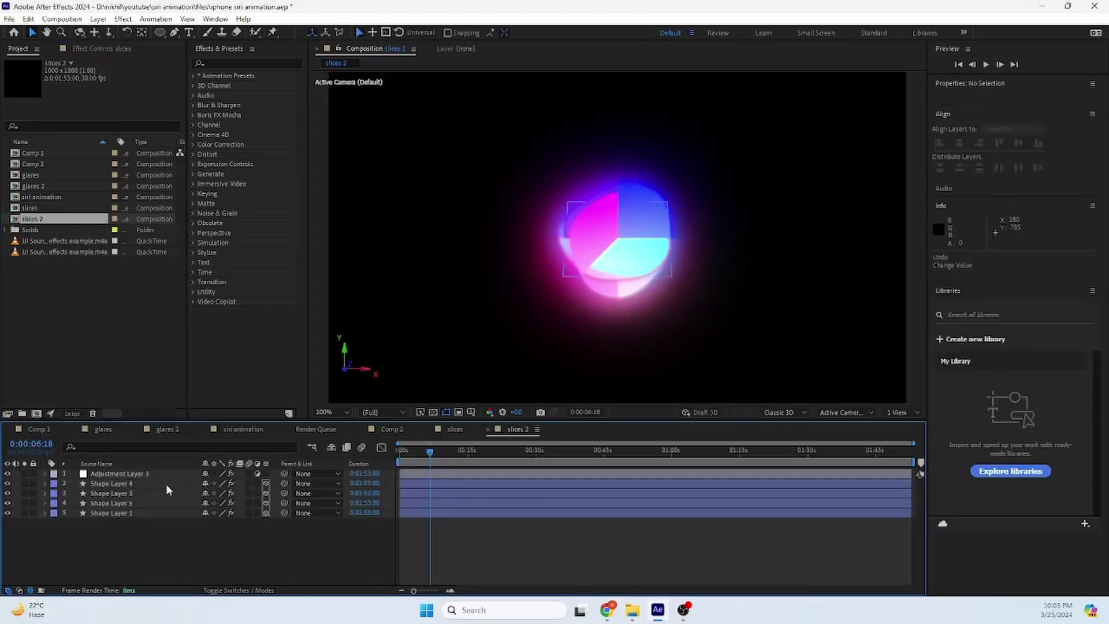
Add a Fill effect to Shape Layer 4 in slices 2 and set its color to white (FFFFFF)
{"action": "left_click", "coordinate": [147, 486]}
{"action": "key", "text": "ctrl+space"}
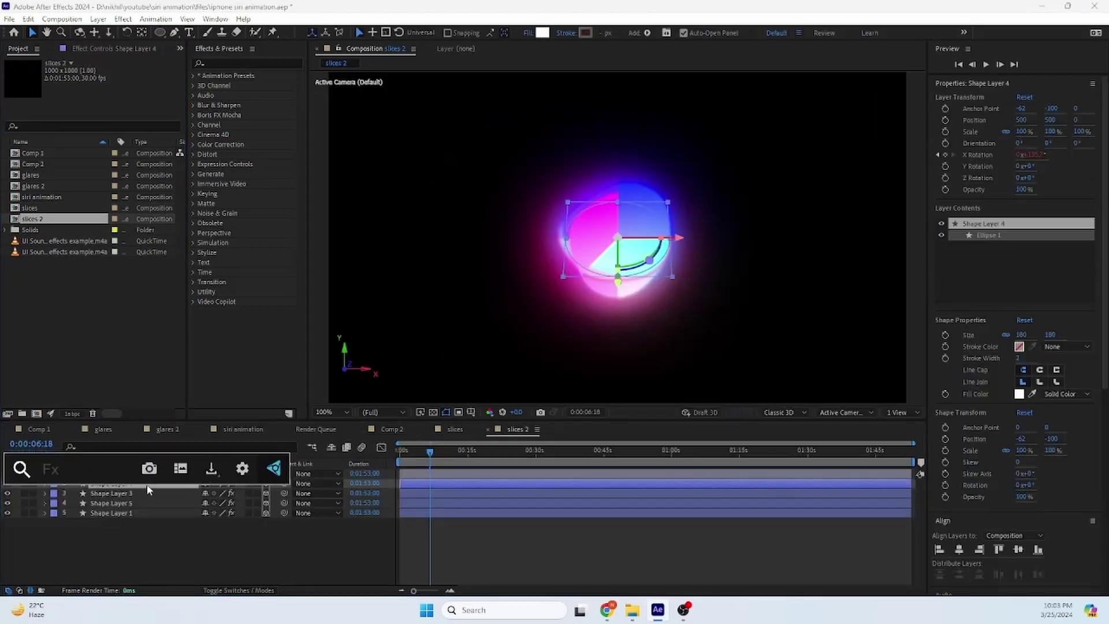
{"action": "type", "text": "fil"}
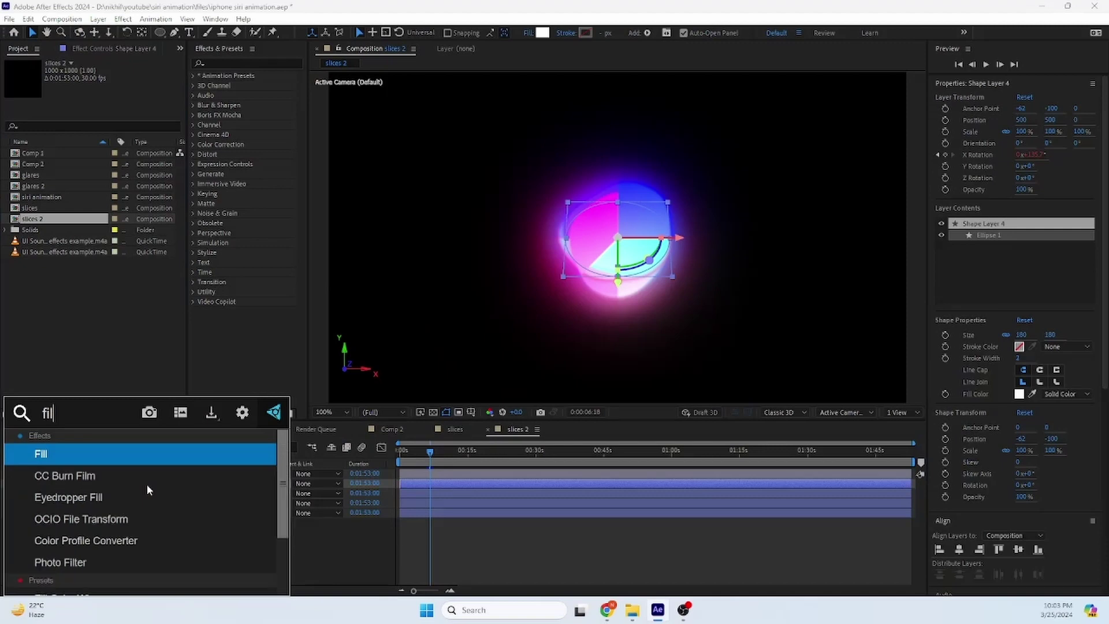
{"action": "key", "text": "Return"}
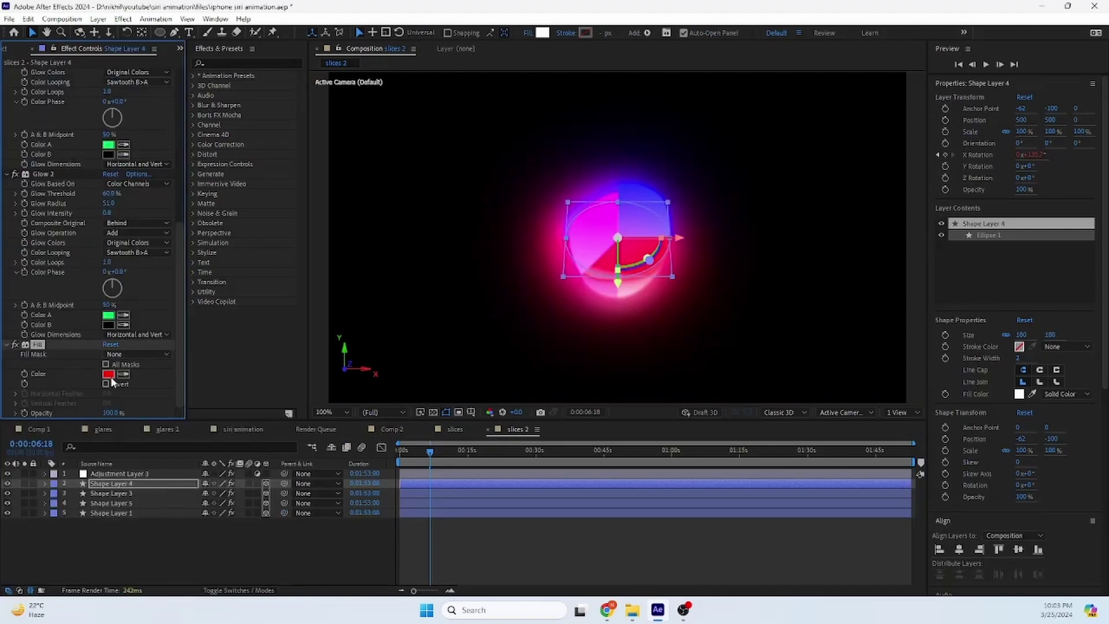
{"action": "left_click", "coordinate": [109, 375]}
{"action": "type", "text": "ffffff"}
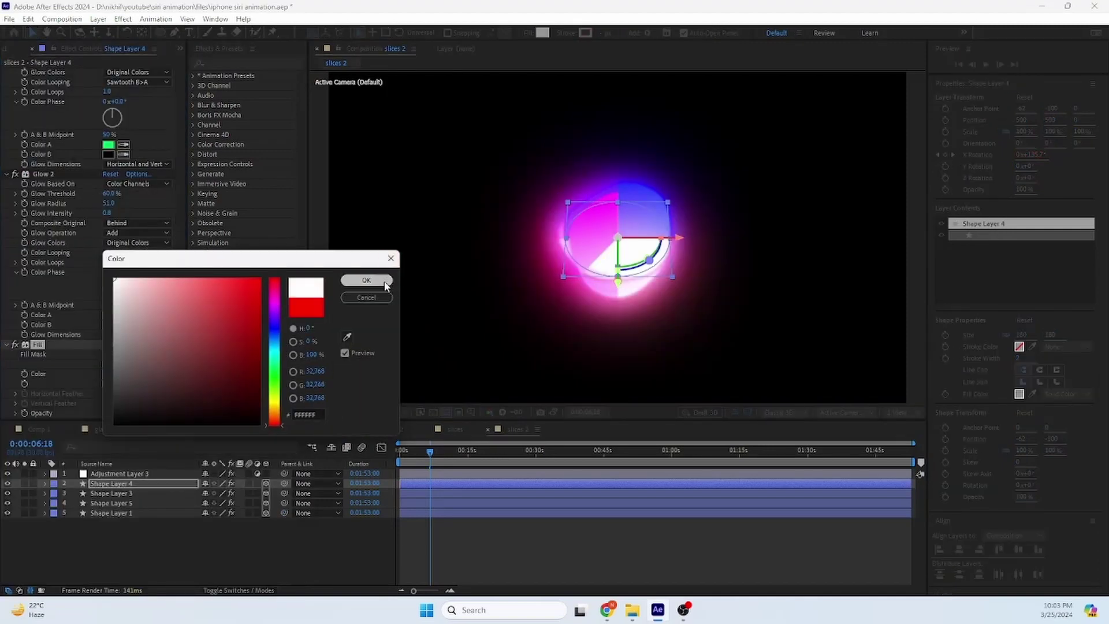
{"action": "left_click", "coordinate": [366, 280]}
Copy the white Fill effect from Shape Layer 4 onto Shape Layers 3, 5 and 1 in slices 2
{"action": "right_click", "coordinate": [40, 345]}
{"action": "left_click", "coordinate": [116, 537]}
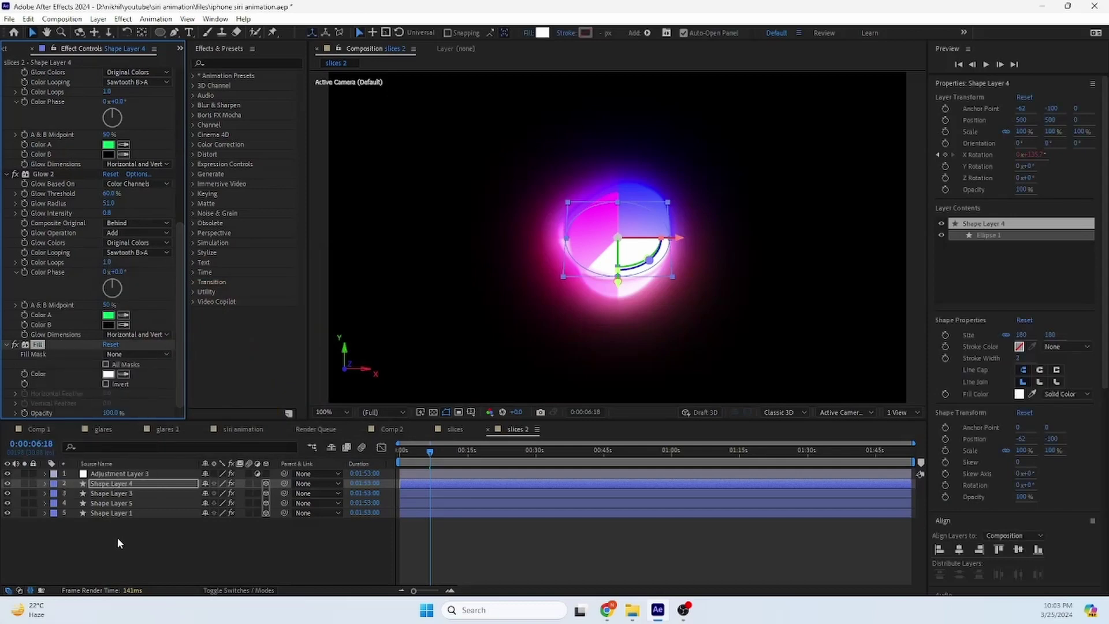
{"action": "left_click_drag", "start_coordinate": [117, 537], "coordinate": [113, 490]}
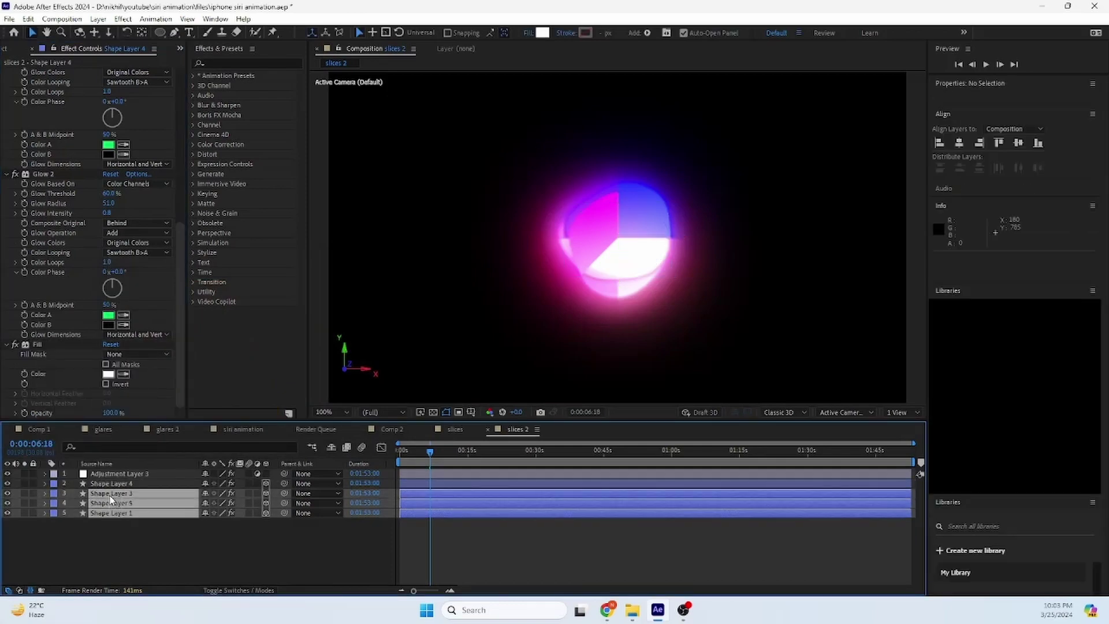
{"action": "left_click", "coordinate": [196, 526]}
Compare slices 2 with Adjustment Layer 3's Glow off and on, and set its glow intensity to 0.4
{"action": "left_click", "coordinate": [138, 475]}
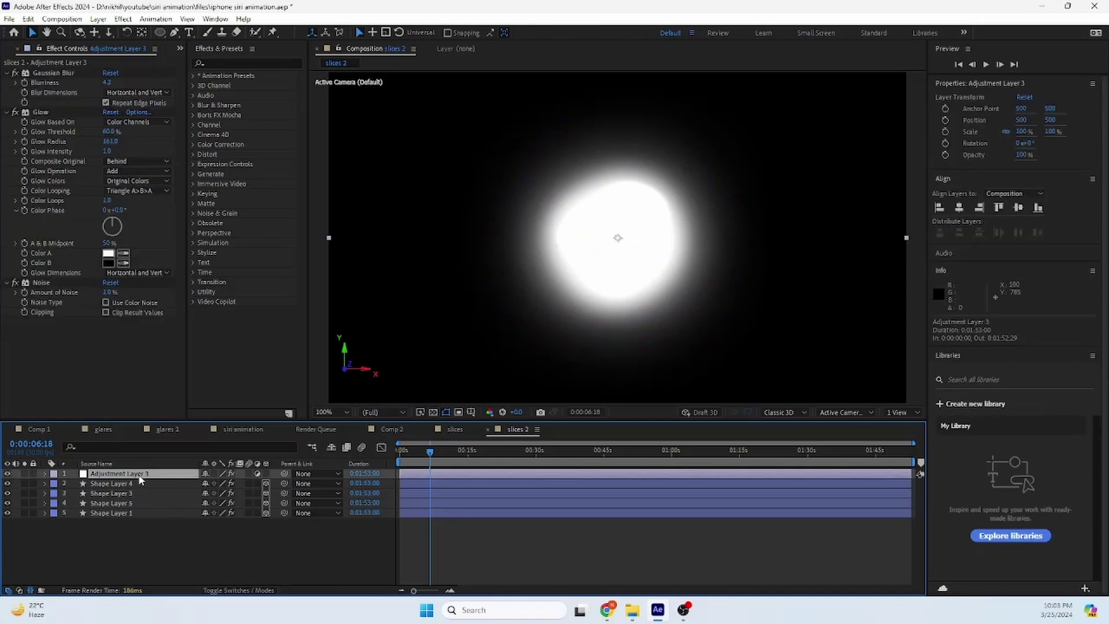
{"action": "left_click", "coordinate": [15, 112]}
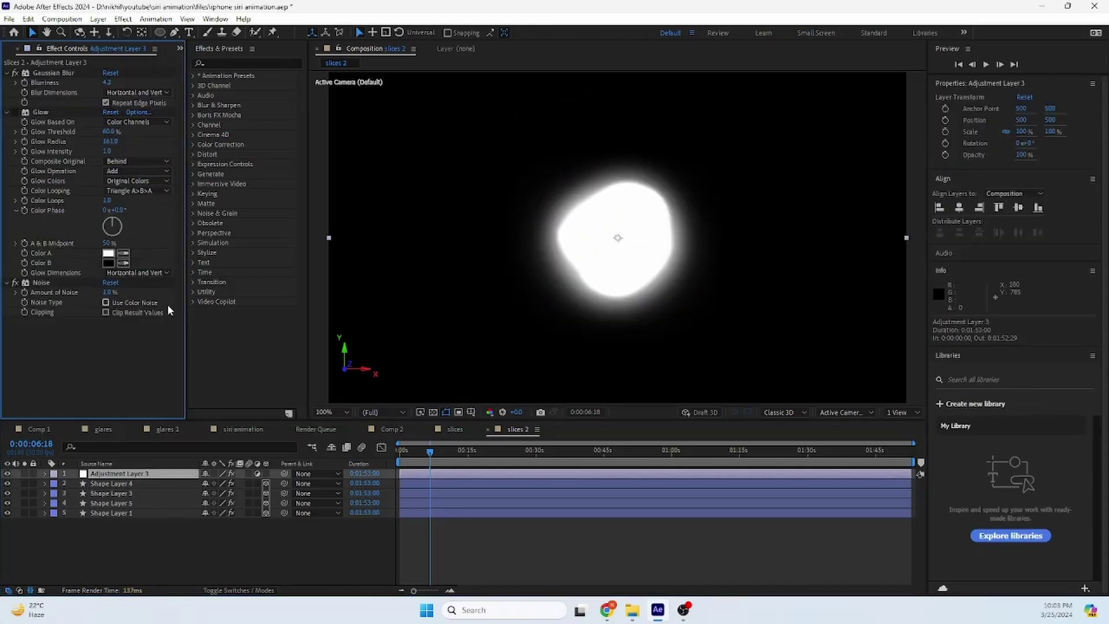
{"action": "left_click", "coordinate": [15, 112]}
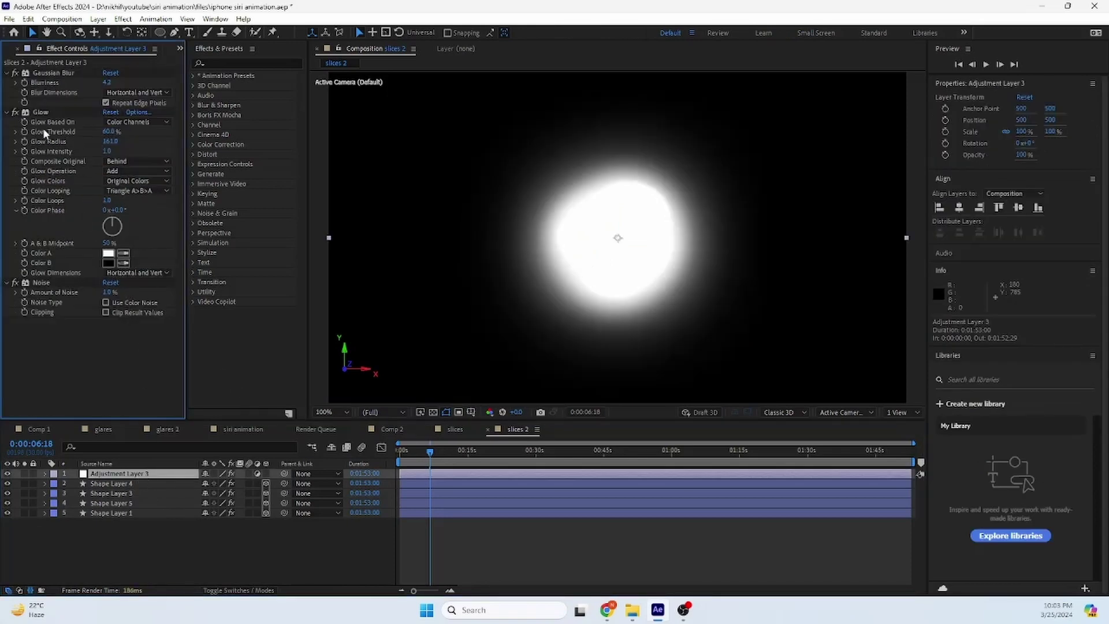
{"action": "left_click", "coordinate": [434, 459]}
{"action": "left_click_drag", "start_coordinate": [435, 459], "coordinate": [430, 456]}
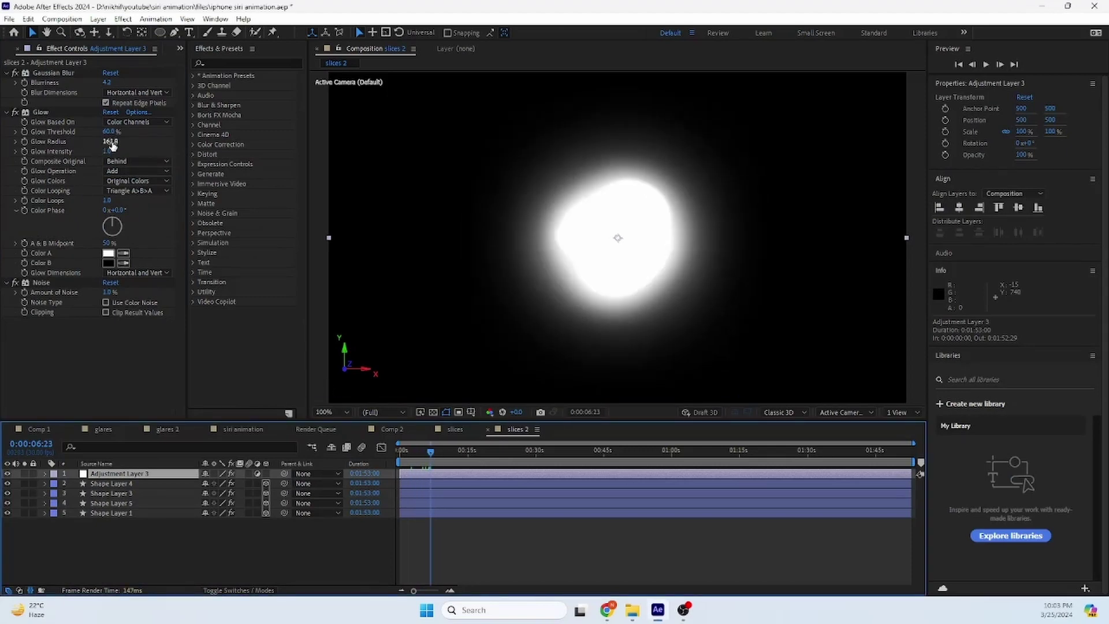
{"action": "left_click_drag", "start_coordinate": [107, 151], "coordinate": [72, 147]}
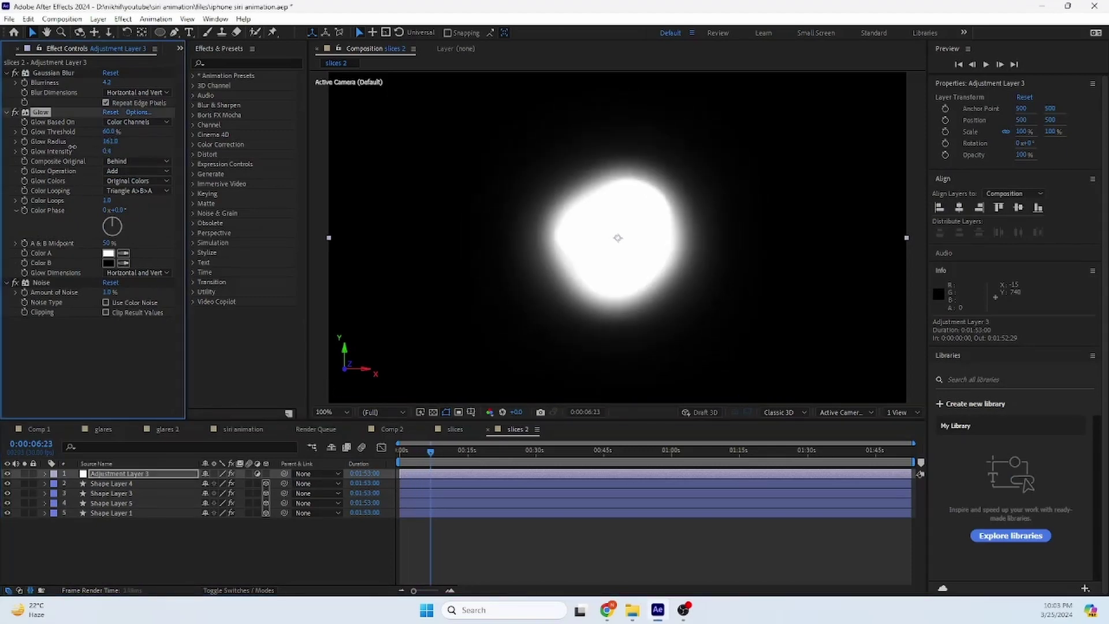
{"action": "key", "text": "Tab"}
{"action": "left_click", "coordinate": [149, 525]}
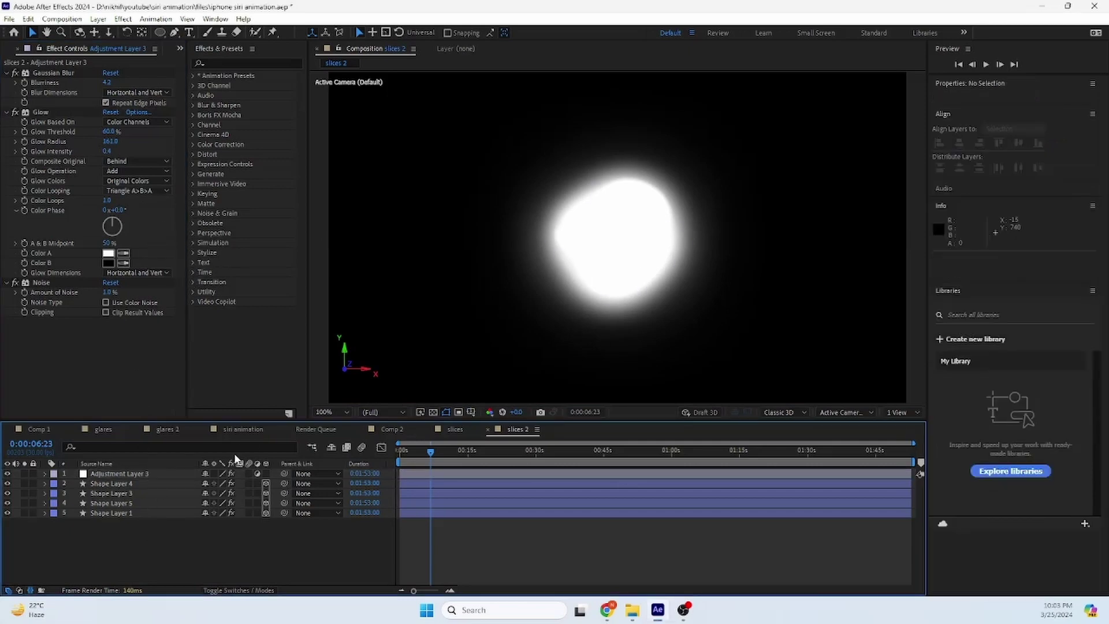
Replace the upper slices layer in Comp 2 with the slices 2 composition
{"action": "left_click", "coordinate": [451, 430]}
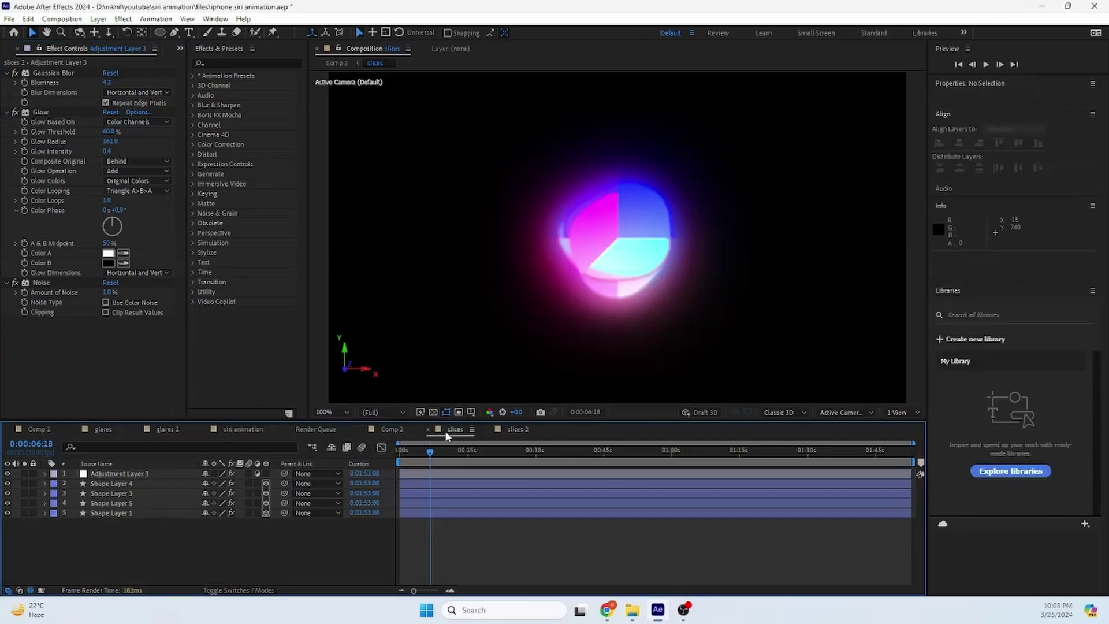
{"action": "left_click", "coordinate": [391, 429]}
{"action": "left_click", "coordinate": [19, 49]}
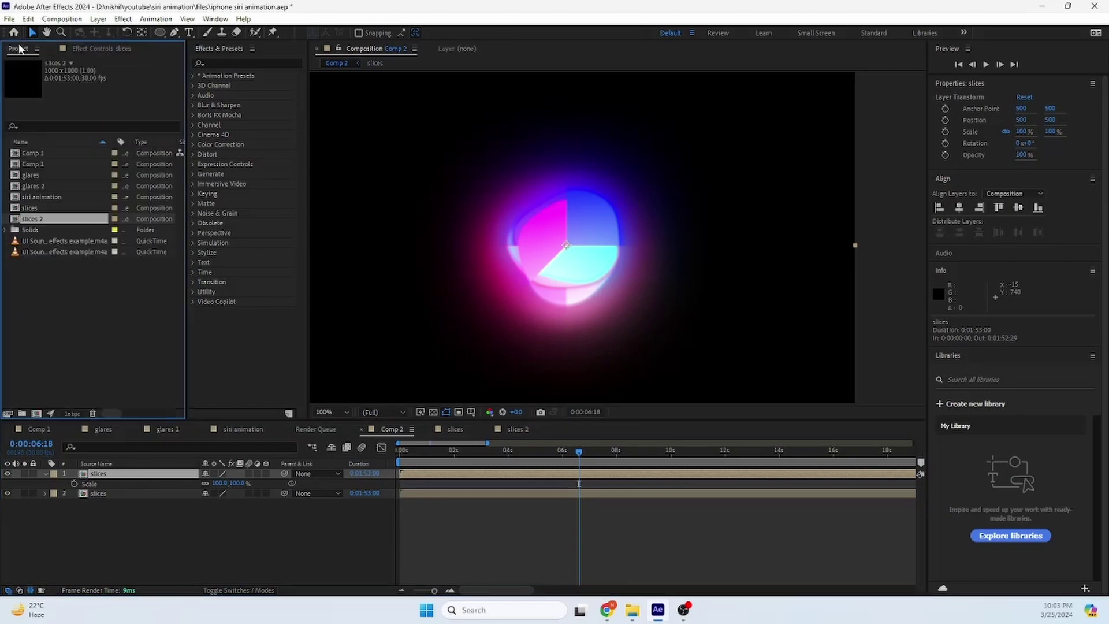
{"action": "left_click_drag", "start_coordinate": [43, 225], "coordinate": [95, 475]}
{"action": "left_click", "coordinate": [87, 509]}
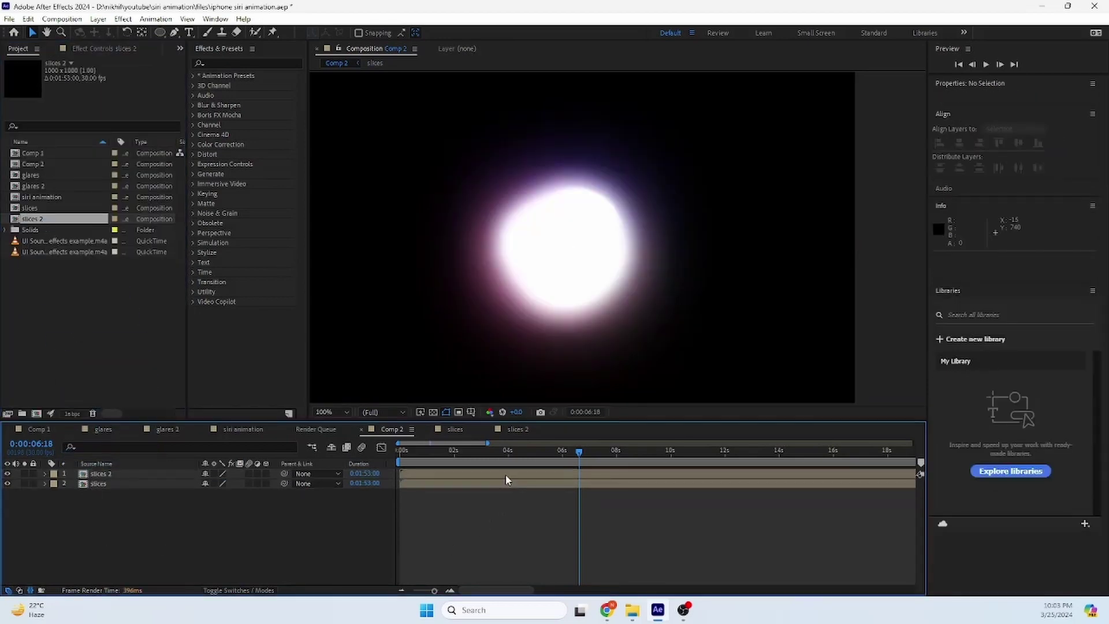
Scale the upper slices 2 layer in Comp 2 down to about 29.6%
{"action": "left_click", "coordinate": [126, 474]}
{"action": "key", "text": "s"}
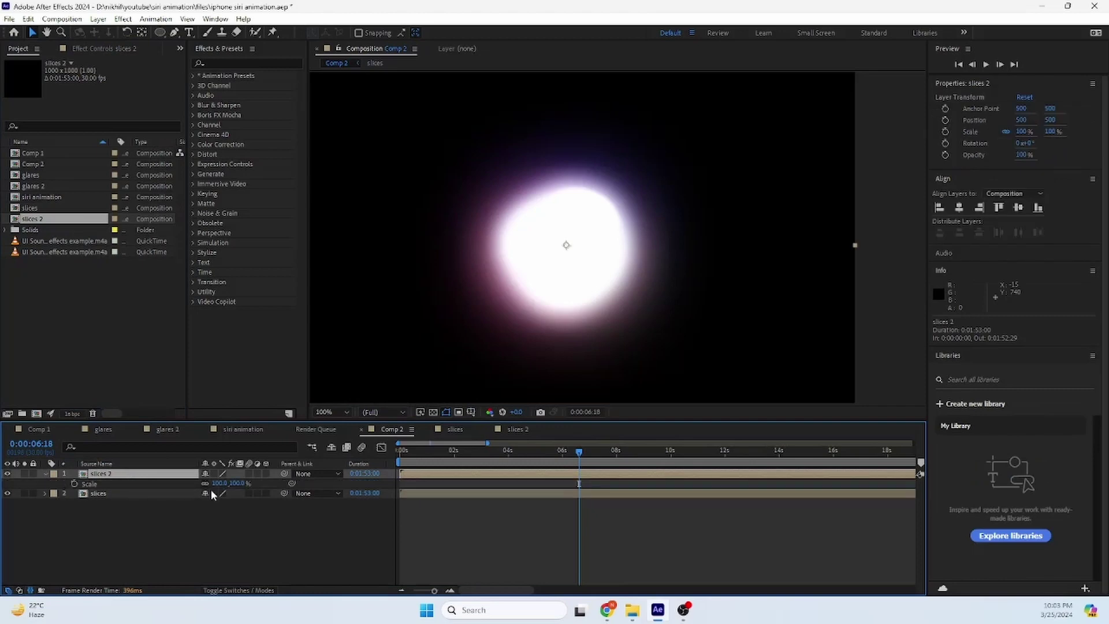
{"action": "left_click_drag", "start_coordinate": [217, 485], "coordinate": [99, 484]}
{"action": "left_click", "coordinate": [547, 485]}
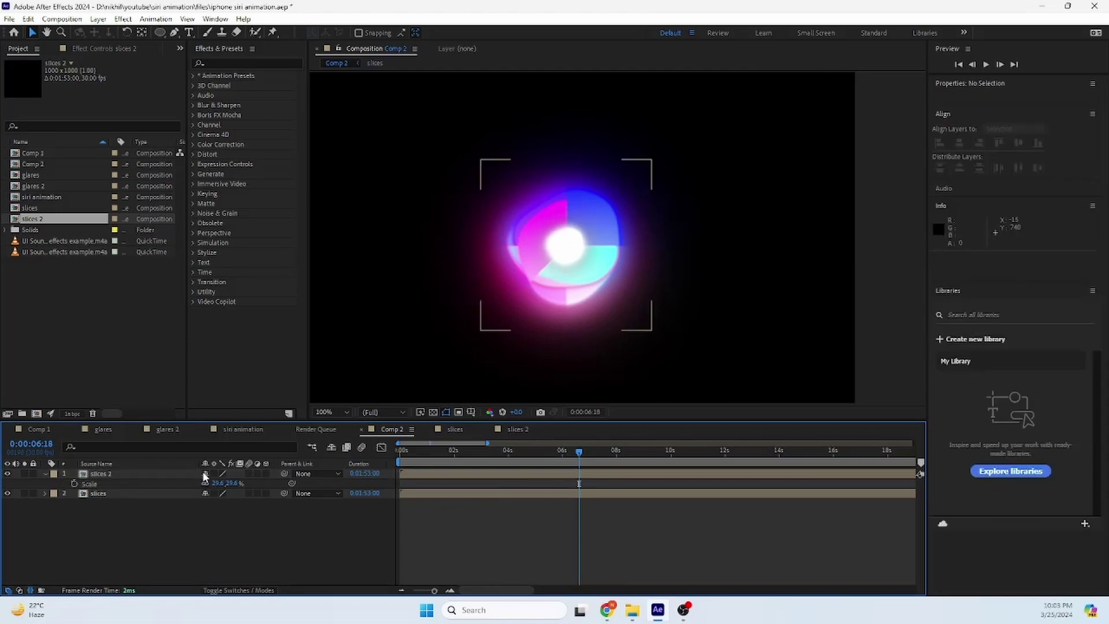
Apply Fast Box Blur to the slices 2 layer and set its blur radius to 33
{"action": "left_click", "coordinate": [154, 474]}
{"action": "key", "text": "ctrl+space"}
{"action": "type", "text": "fas"}
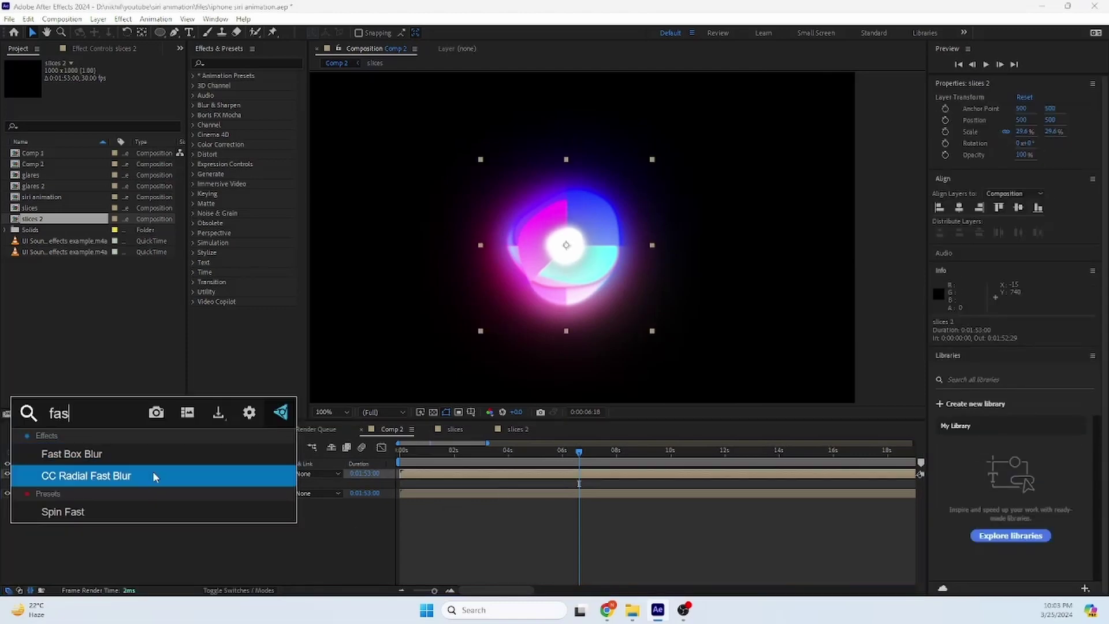
{"action": "type", "text": "t"}
{"action": "key", "text": "Return"}
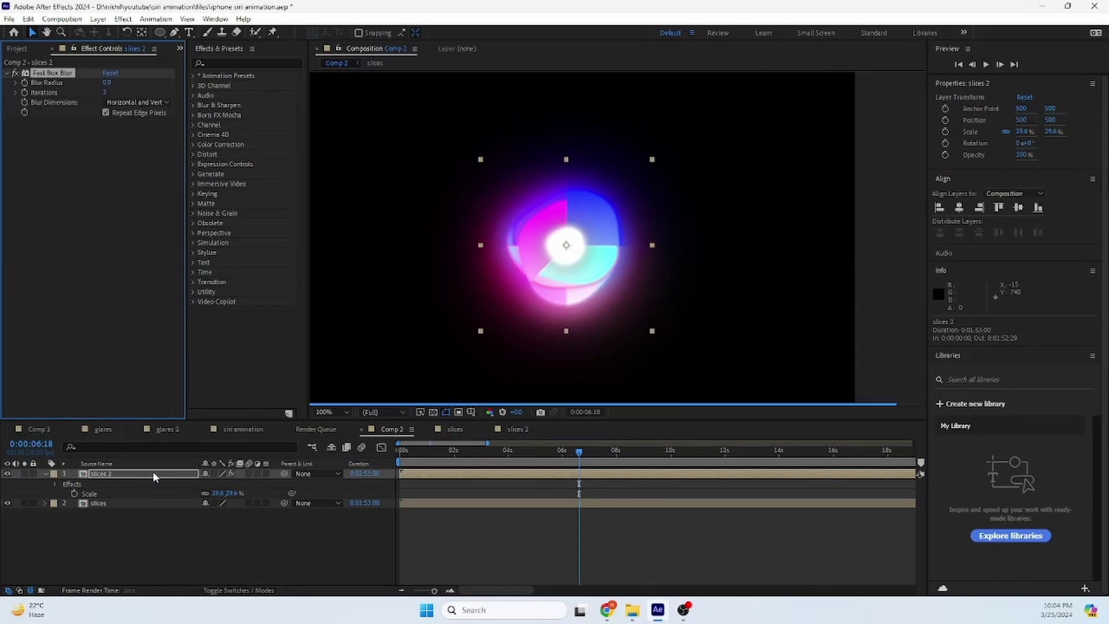
{"action": "left_click_drag", "start_coordinate": [115, 82], "coordinate": [128, 82]}
Preview the blurred white centre from near the start and set the slices 2 layer's scale to 38.5%
{"action": "left_click_drag", "start_coordinate": [555, 451], "coordinate": [415, 456]}
{"action": "key", "text": "space"}
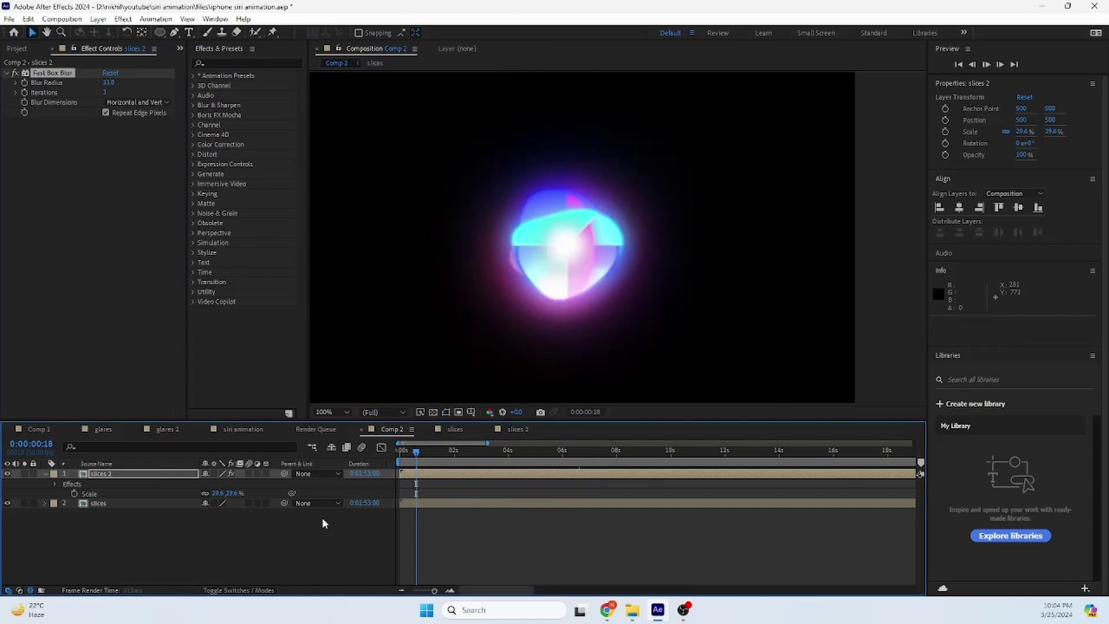
{"action": "key", "text": "space"}
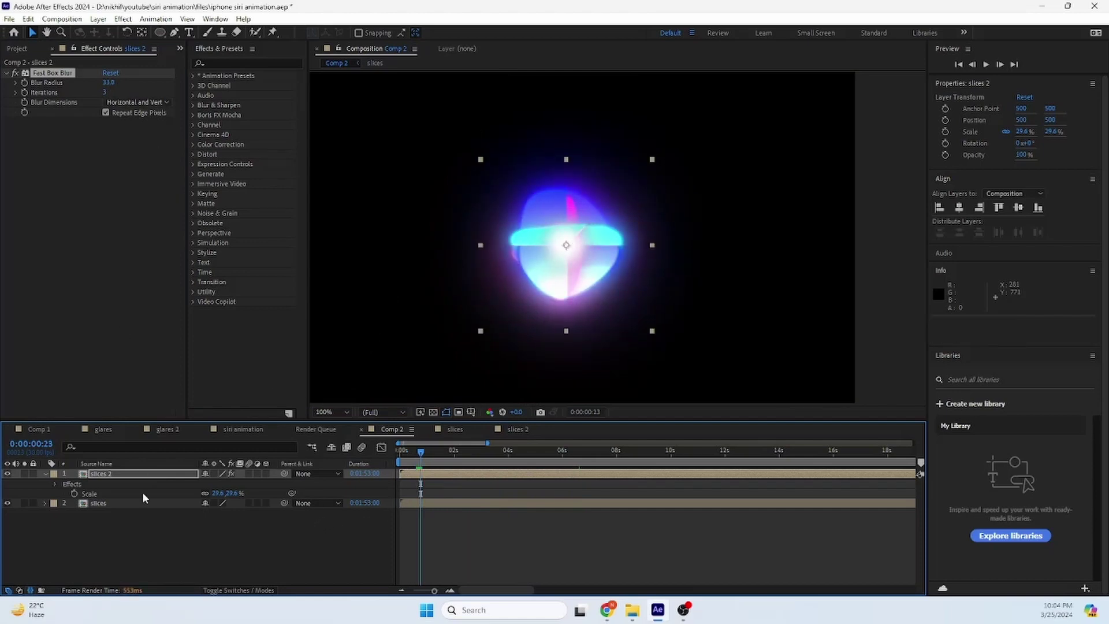
{"action": "left_click_drag", "start_coordinate": [230, 495], "coordinate": [242, 496]}
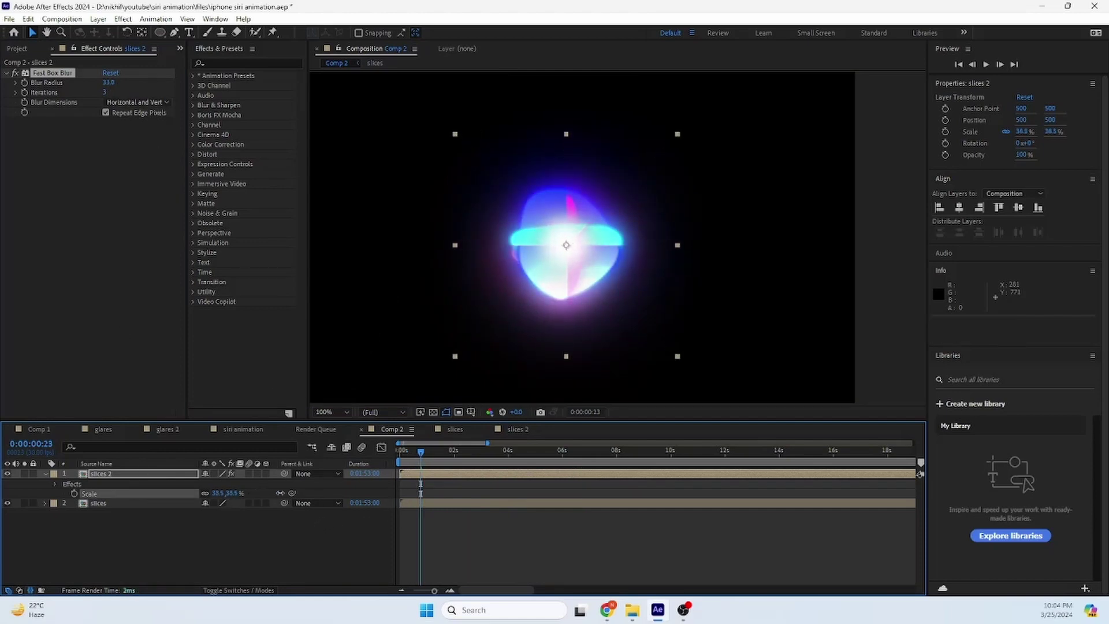
{"action": "left_click", "coordinate": [434, 523]}
Play back the opening seconds of Comp 2 several times and examine the glowing white centre up close
{"action": "key", "text": "space"}
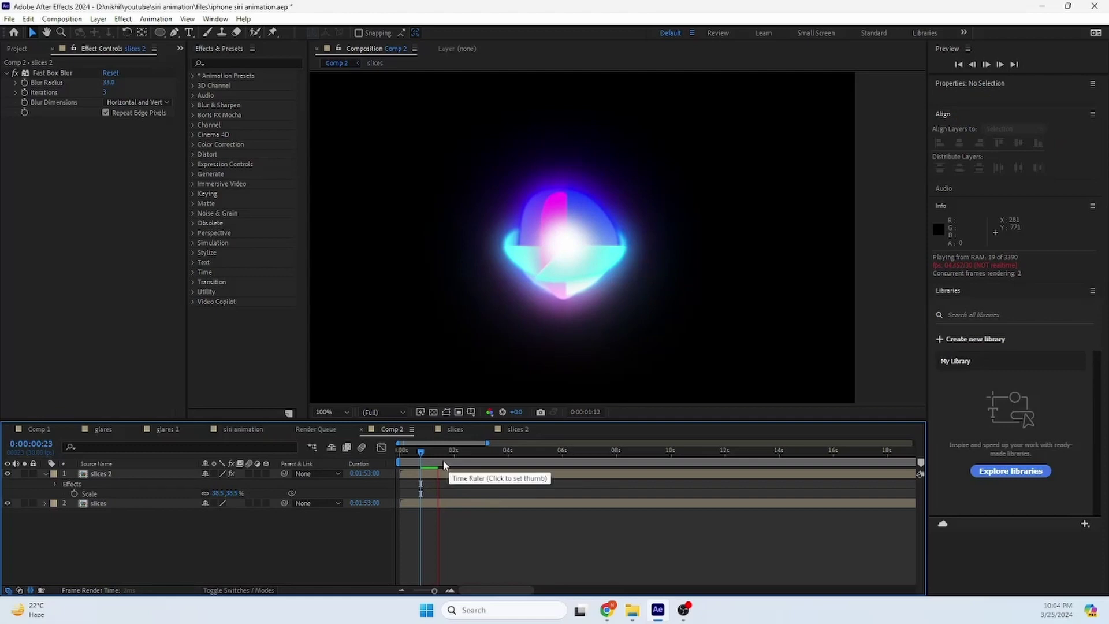
{"action": "key", "text": "space"}
{"action": "key", "text": "space"}
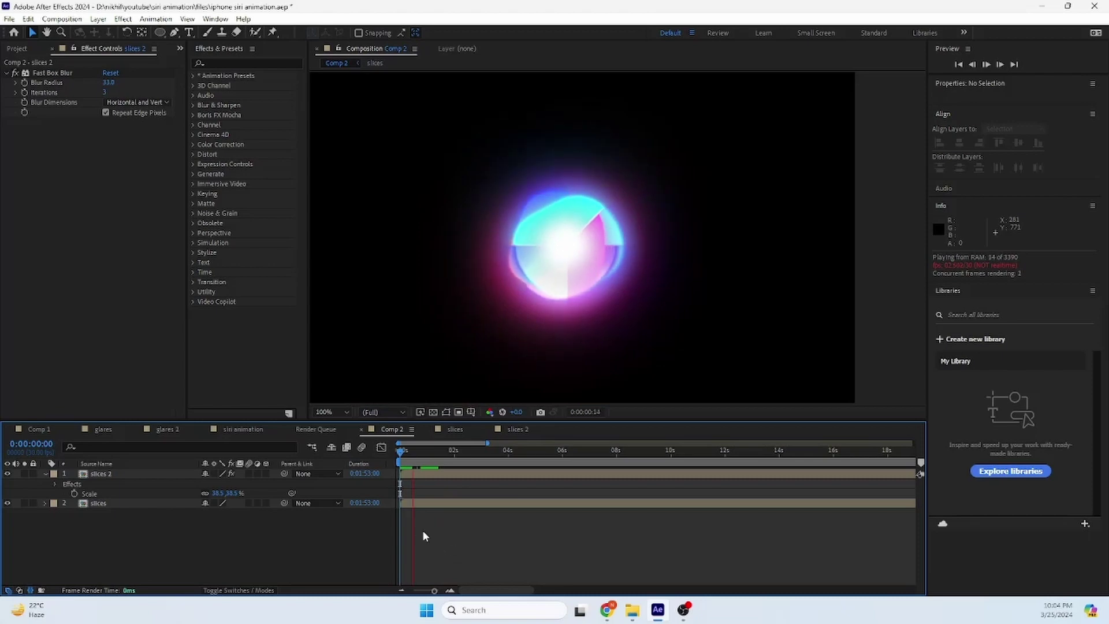
{"action": "key", "text": "space"}
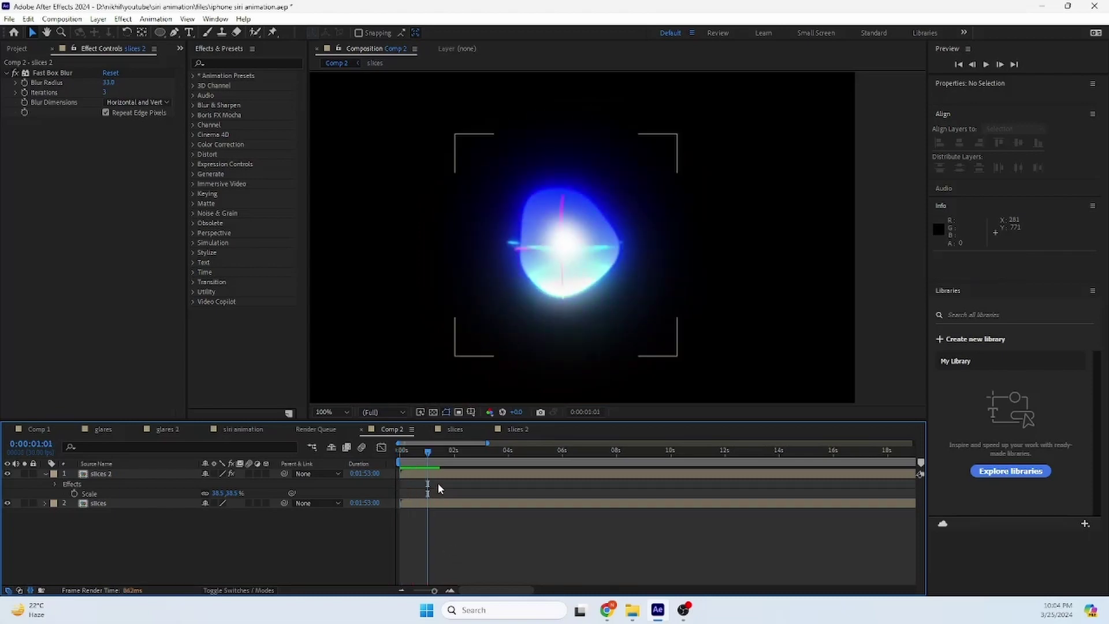
{"action": "key", "text": "space"}
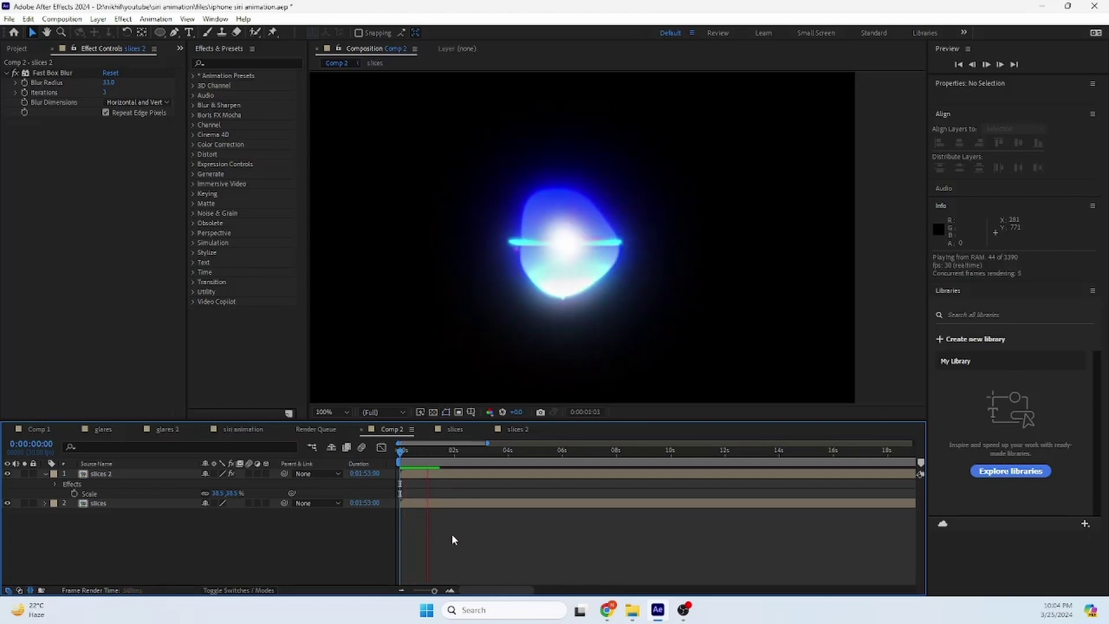
{"action": "key", "text": "space"}
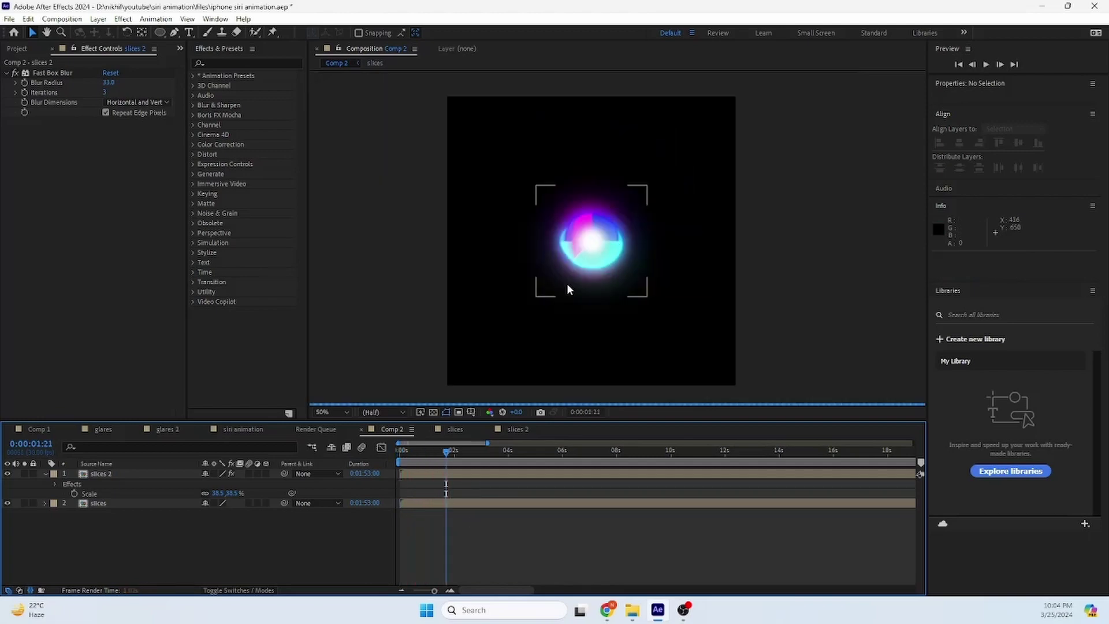
{"action": "key", "text": "space"}
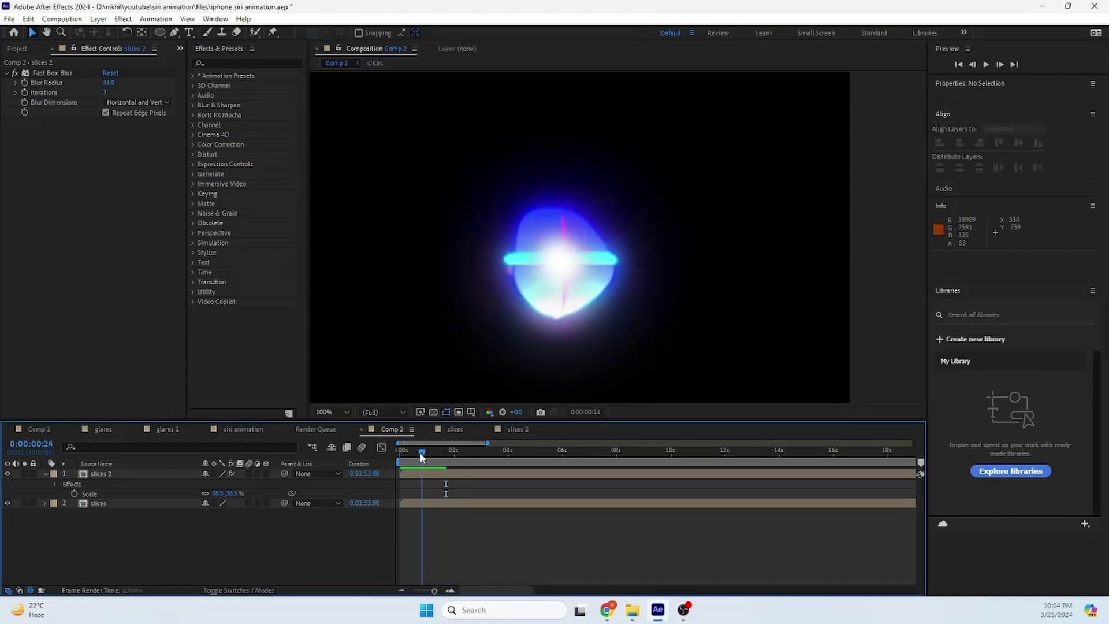
{"action": "key", "text": "space"}
{"action": "scroll", "coordinate": [564, 240], "scroll_direction": "up", "scroll_amount": 2}
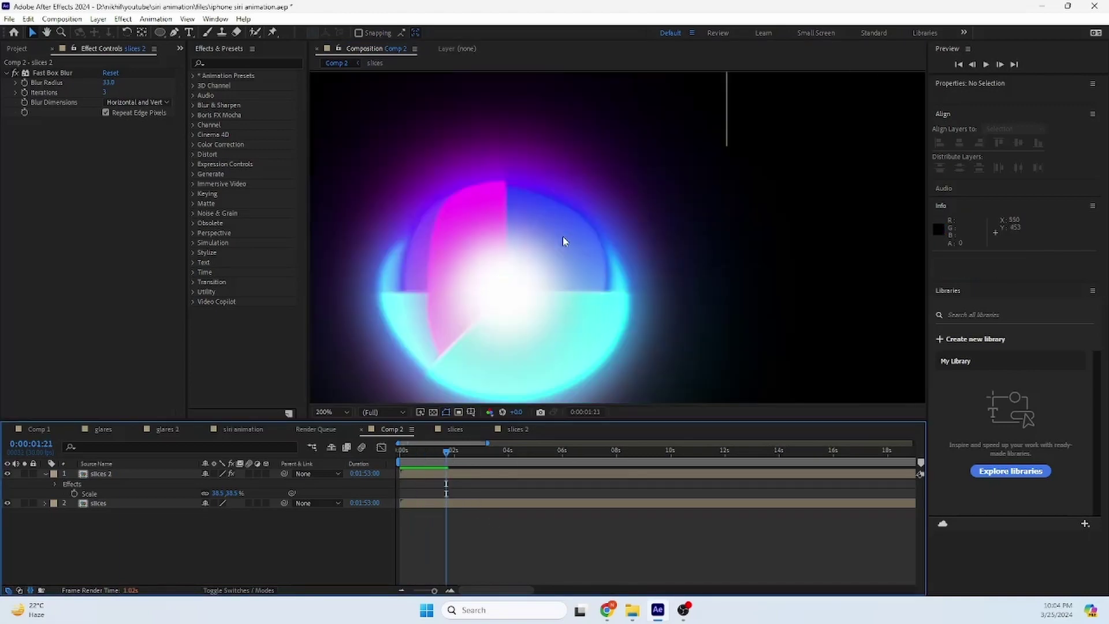
{"action": "scroll", "coordinate": [563, 215], "scroll_direction": "down", "scroll_amount": 2}
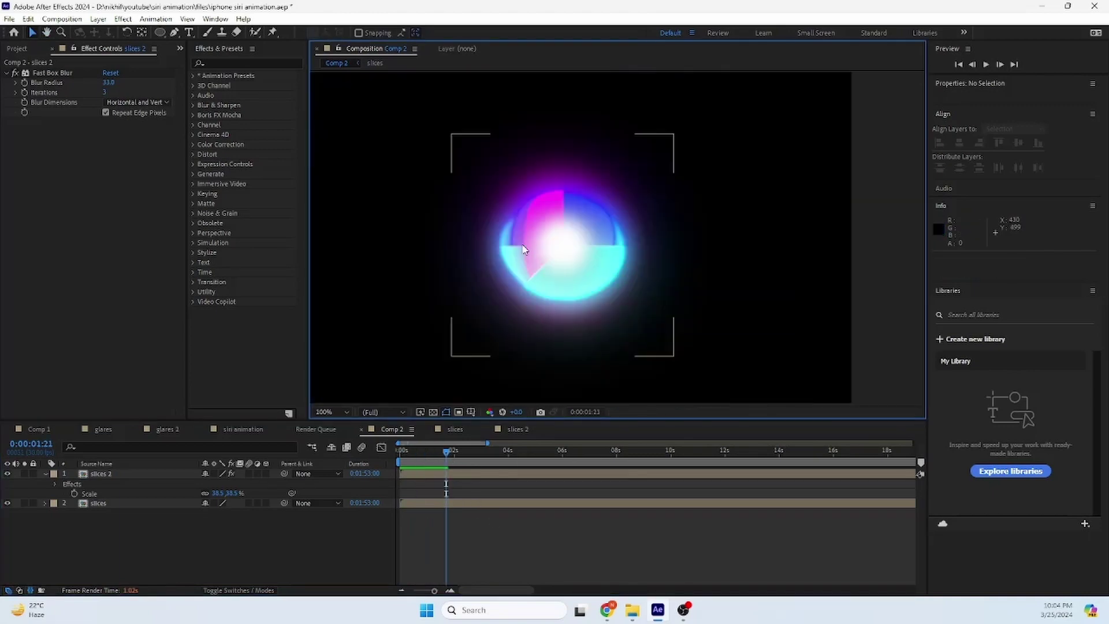
Pre-compose the slices 2 and slices layers of Comp 2 into a composition named slice complete
{"action": "left_click", "coordinate": [45, 474]}
{"action": "left_click", "coordinate": [45, 484]}
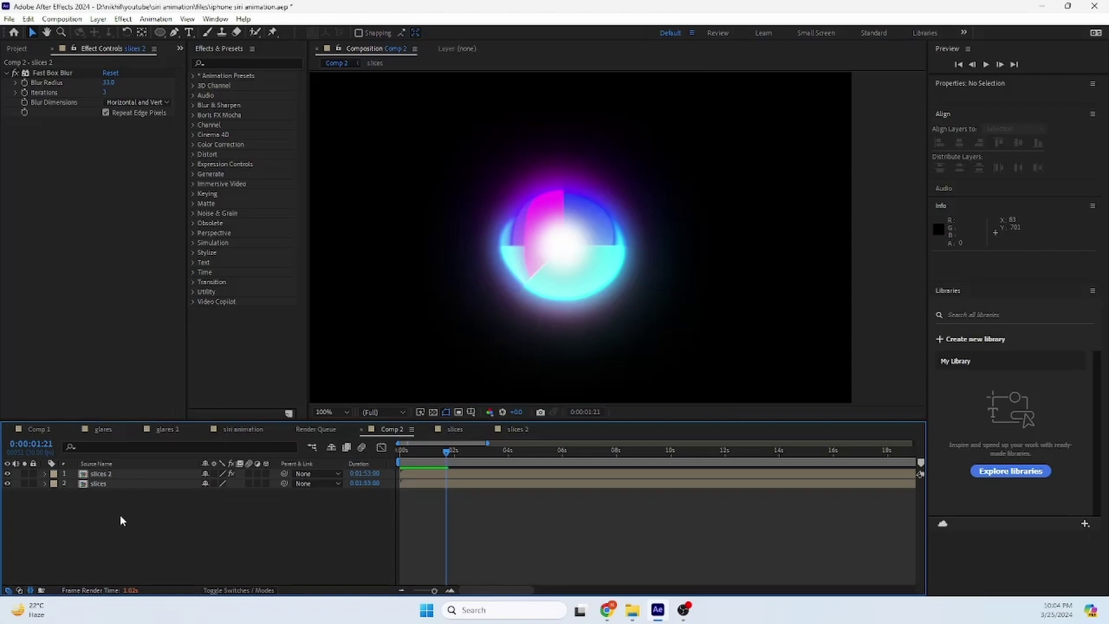
{"action": "scroll", "coordinate": [594, 188], "scroll_direction": "up", "scroll_amount": 2}
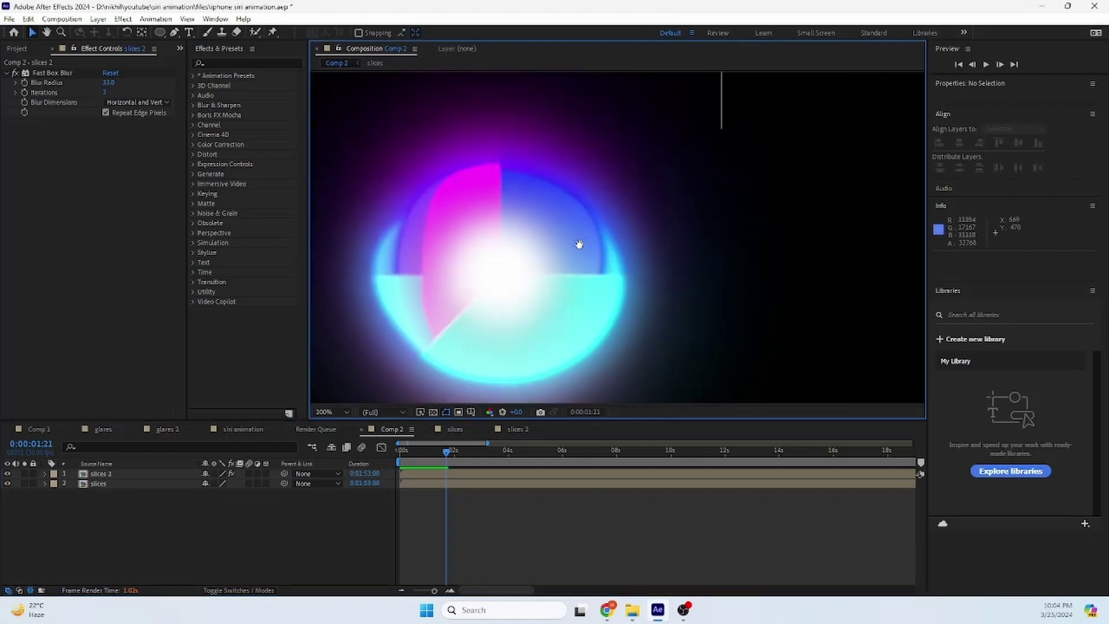
{"action": "left_click", "coordinate": [130, 472]}
{"action": "left_click", "coordinate": [130, 484], "text": "shift"}
{"action": "right_click", "coordinate": [126, 482]}
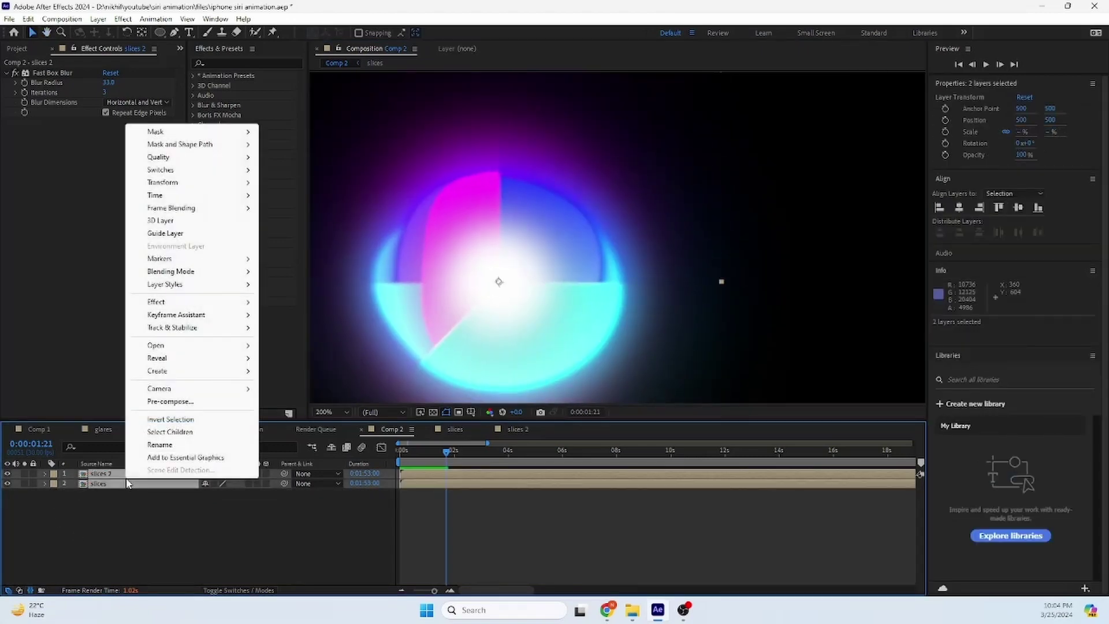
{"action": "left_click", "coordinate": [179, 404]}
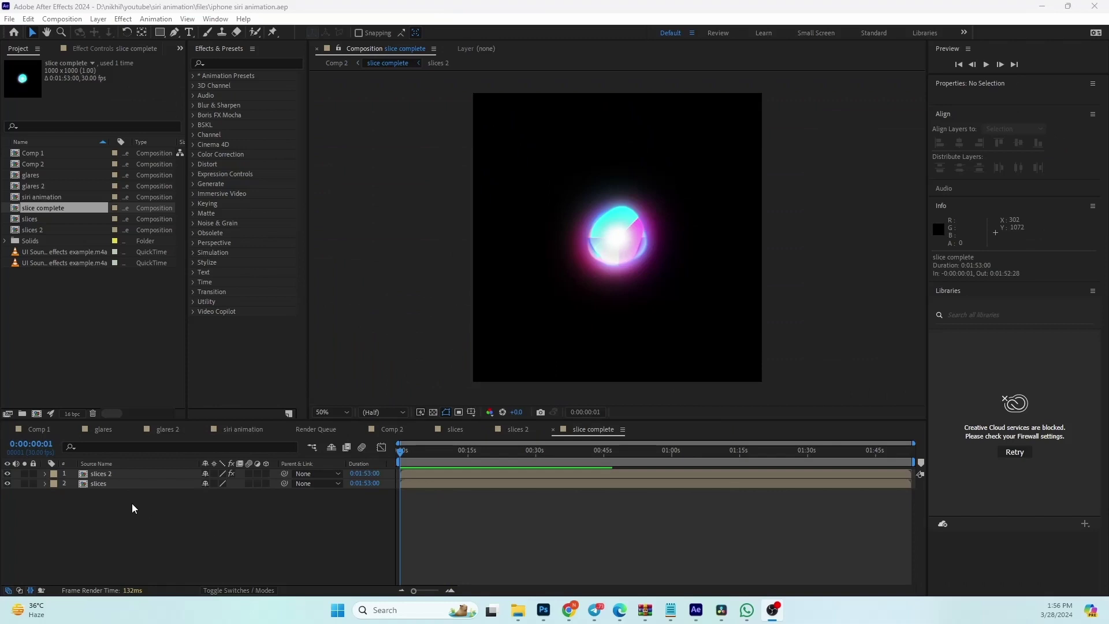
Pre-compose the slices 2 and slices layers inside slice complete into one nested composition
{"action": "left_click_drag", "start_coordinate": [132, 508], "coordinate": [108, 471]}
{"action": "right_click", "coordinate": [108, 471]}
{"action": "left_click", "coordinate": [144, 392]}
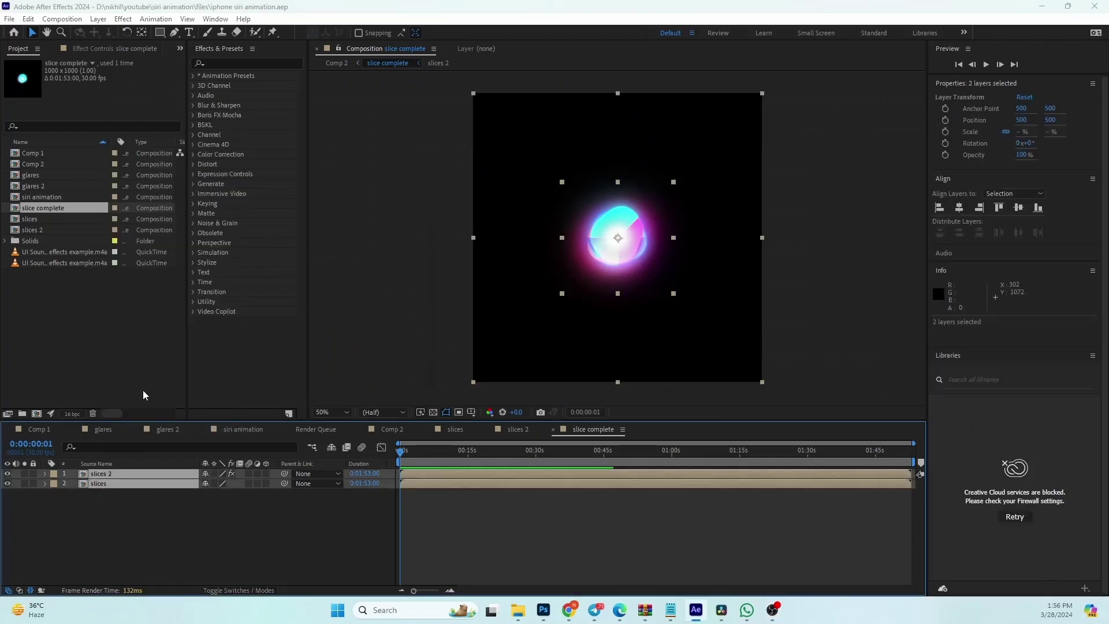
{"action": "left_click", "coordinate": [577, 378]}
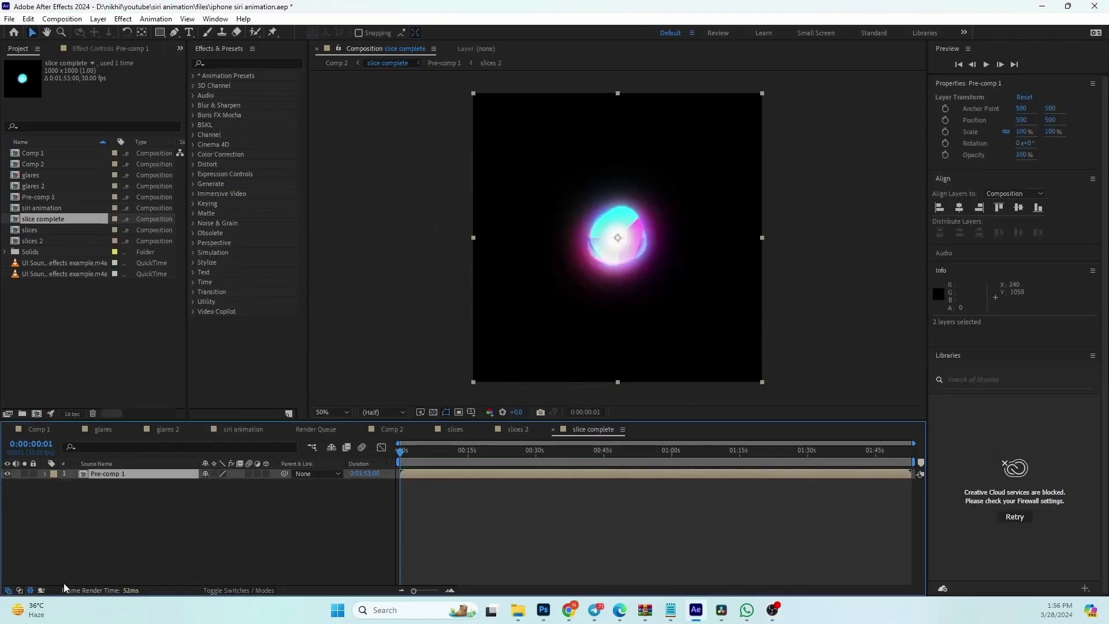
{"action": "left_click", "coordinate": [133, 502]}
{"action": "left_click", "coordinate": [136, 473]}
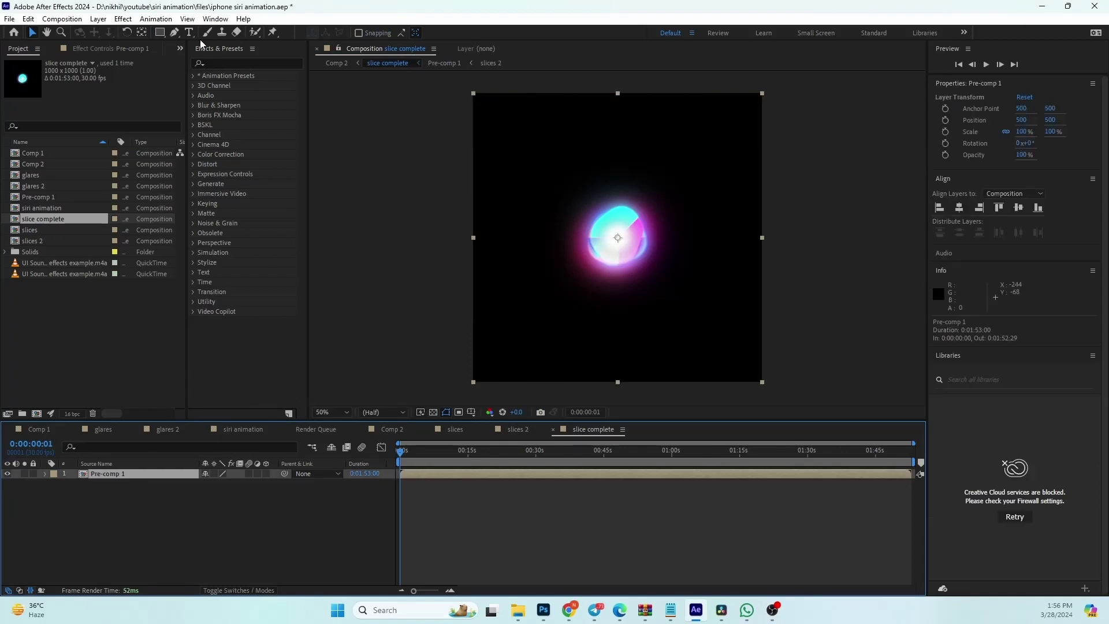
Draw a red circle about 292 px wide around the orb with the Ellipse tool, as a new shape layer
{"action": "left_click", "coordinate": [162, 36]}
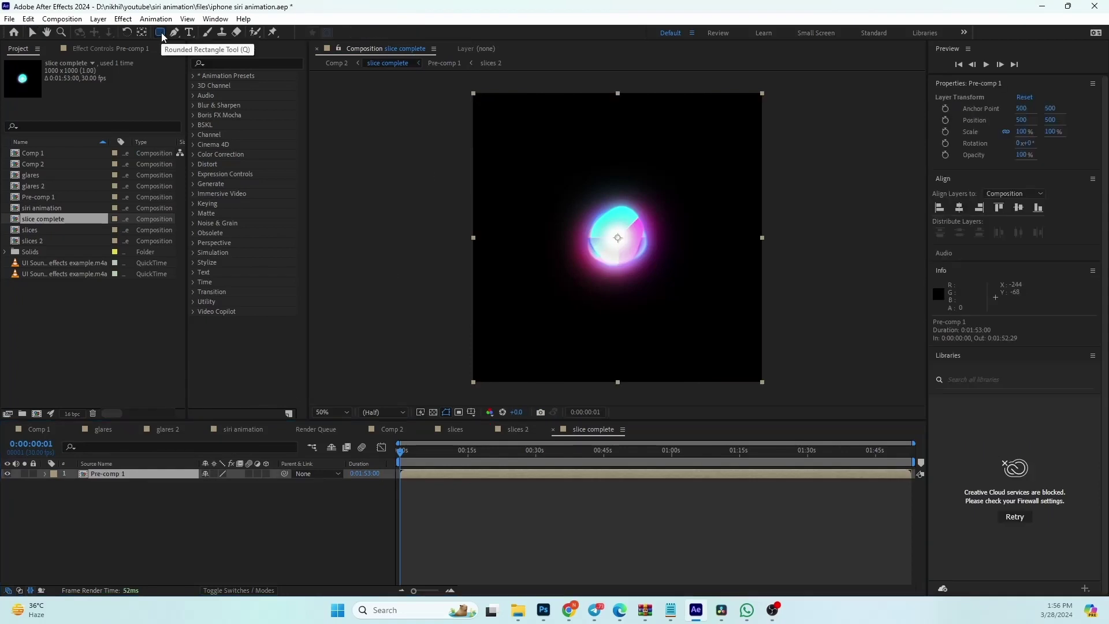
{"action": "left_click_drag", "start_coordinate": [162, 36], "coordinate": [197, 70]}
{"action": "scroll", "coordinate": [589, 184], "scroll_direction": "down", "scroll_amount": 3}
{"action": "scroll", "coordinate": [589, 185], "scroll_direction": "right", "scroll_amount": 3}
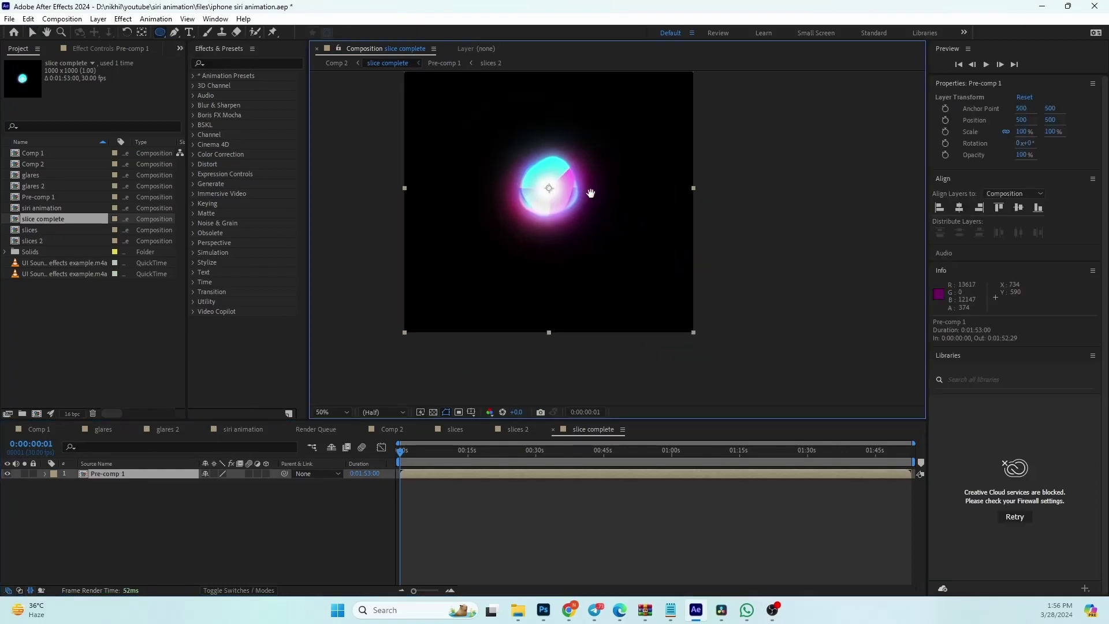
{"action": "left_click", "coordinate": [161, 541]}
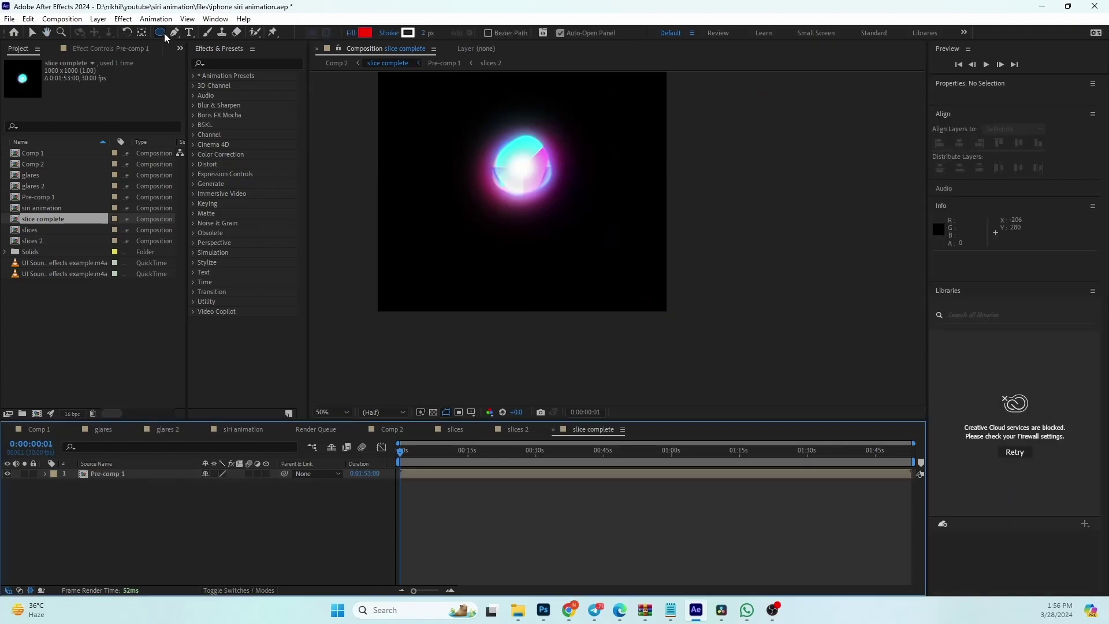
{"action": "scroll", "coordinate": [500, 189], "scroll_direction": "up", "scroll_amount": 2}
{"action": "scroll", "coordinate": [500, 188], "scroll_direction": "right", "scroll_amount": 1}
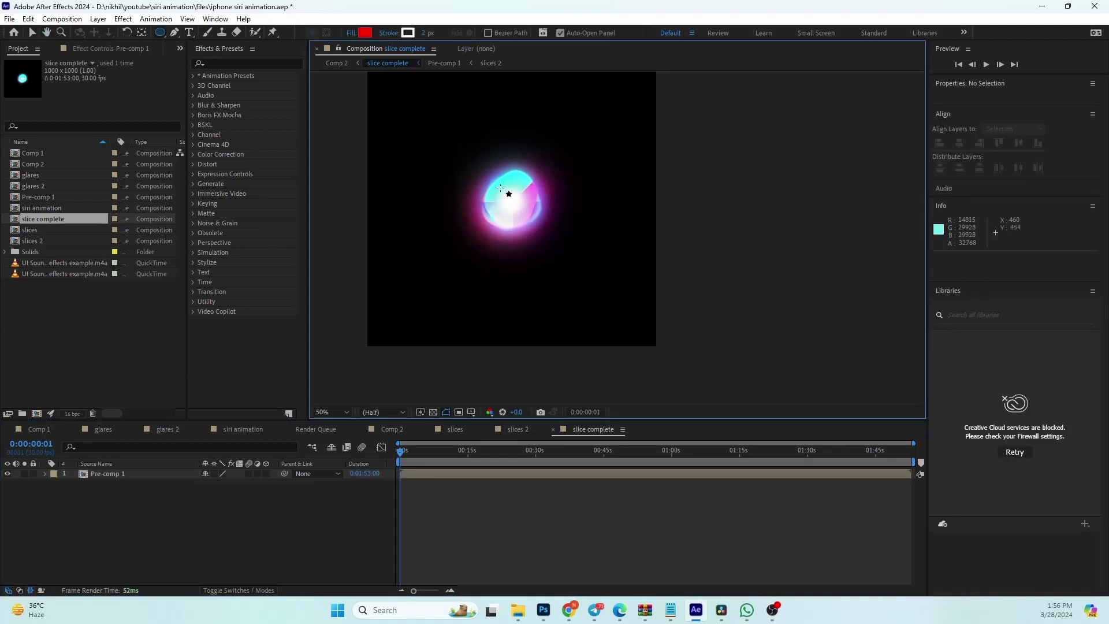
{"action": "scroll", "coordinate": [500, 188], "scroll_direction": "up", "scroll_amount": 3}
{"action": "scroll", "coordinate": [520, 225], "scroll_direction": "down", "scroll_amount": 1}
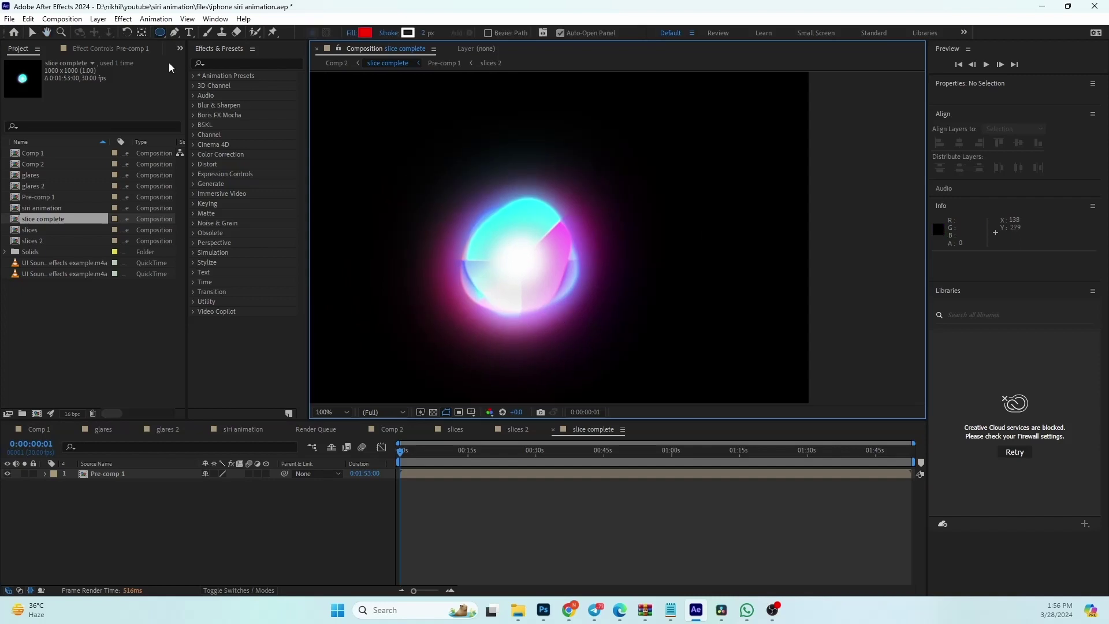
{"action": "scroll", "coordinate": [676, 260], "scroll_direction": "down", "scroll_amount": 3}
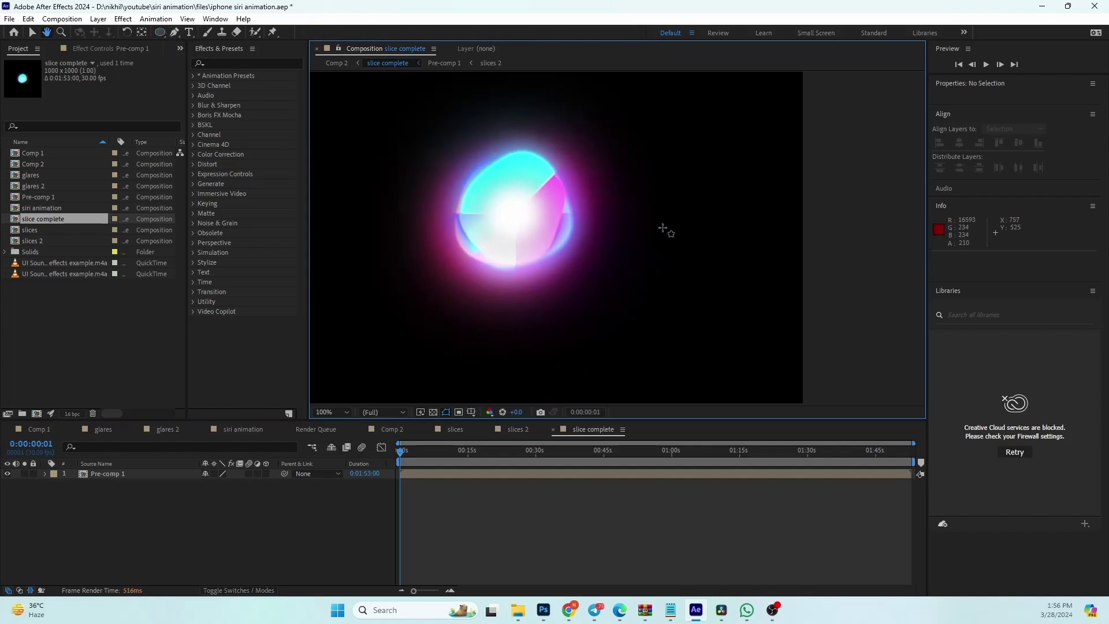
{"action": "left_click", "coordinate": [459, 160]}
{"action": "left_click_drag", "start_coordinate": [459, 160], "coordinate": [601, 299]}
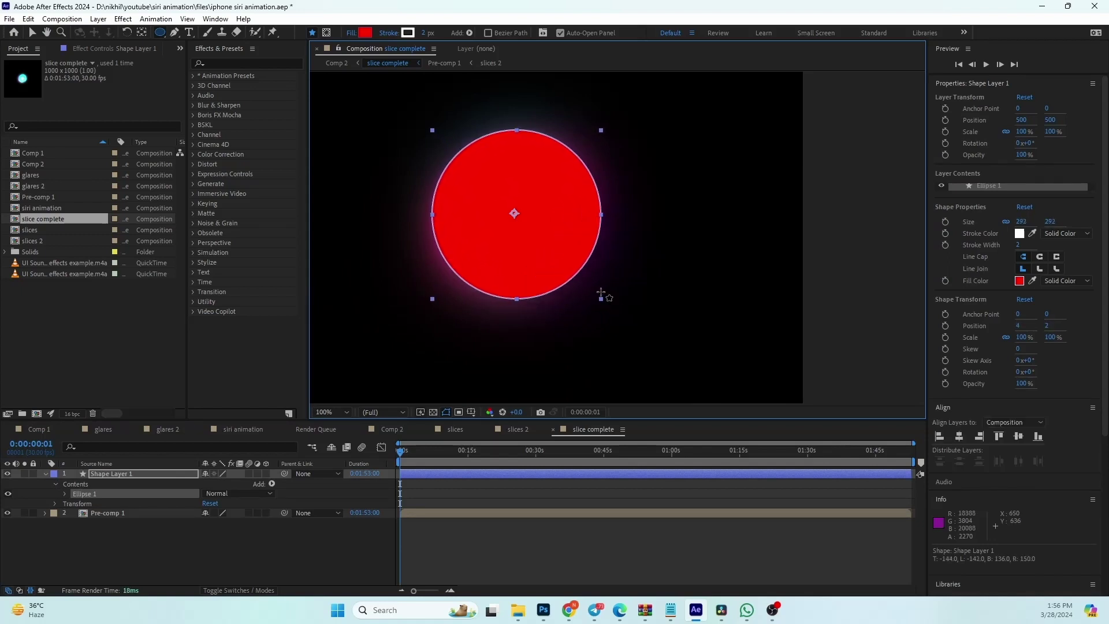
Move the circle's shape layer below Pre-comp 1 to compare it with the orb, and return it above
{"action": "left_click_drag", "start_coordinate": [135, 478], "coordinate": [131, 533]}
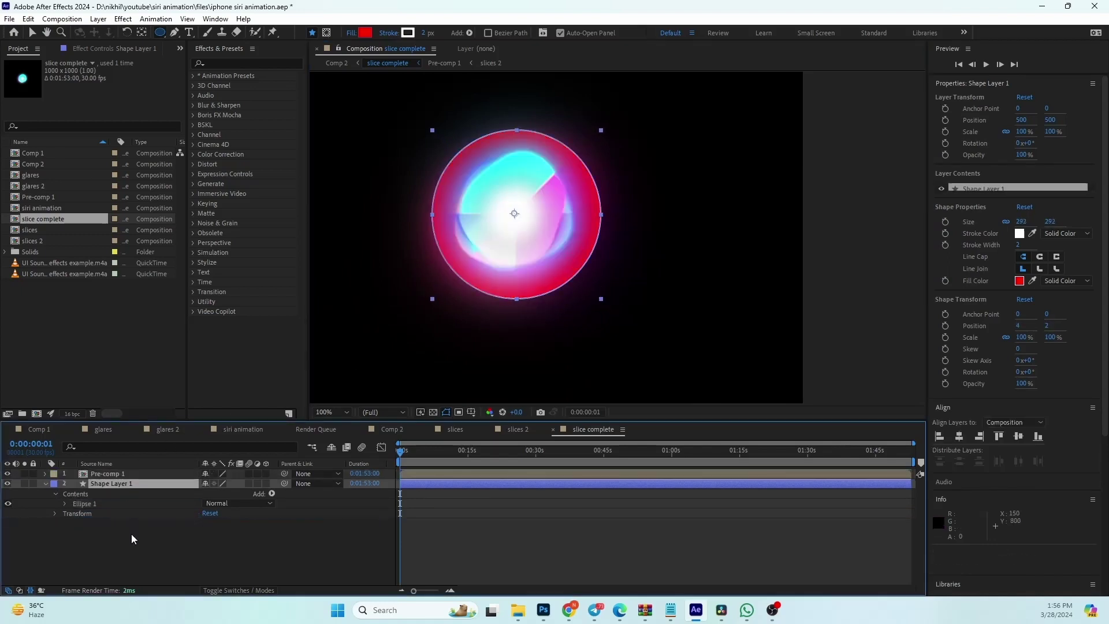
{"action": "left_click", "coordinate": [148, 554]}
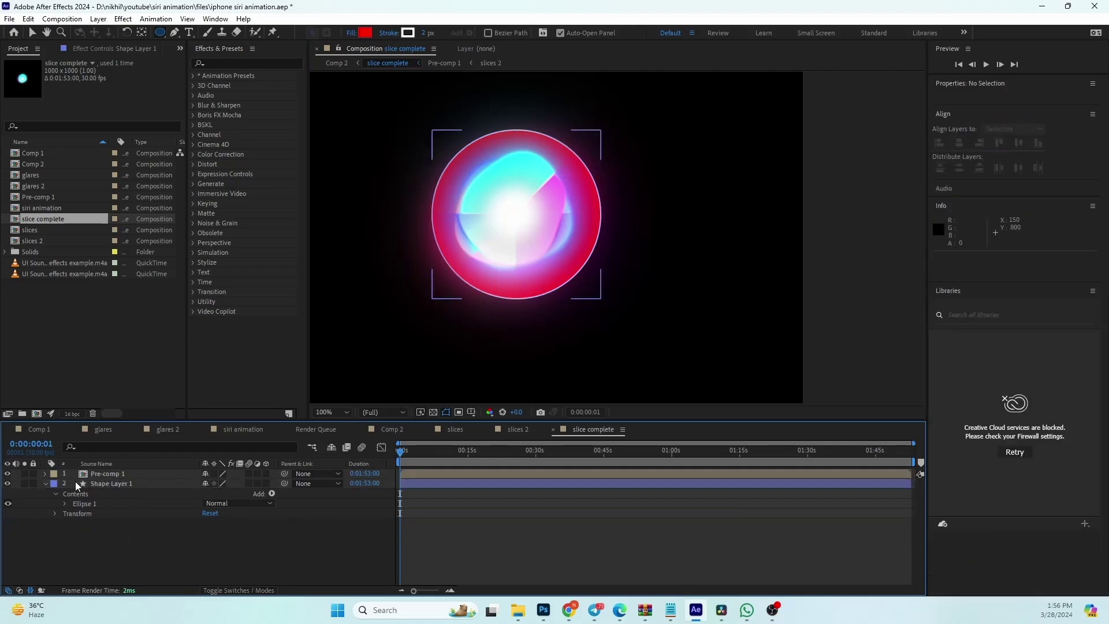
{"action": "left_click_drag", "start_coordinate": [85, 484], "coordinate": [88, 469]}
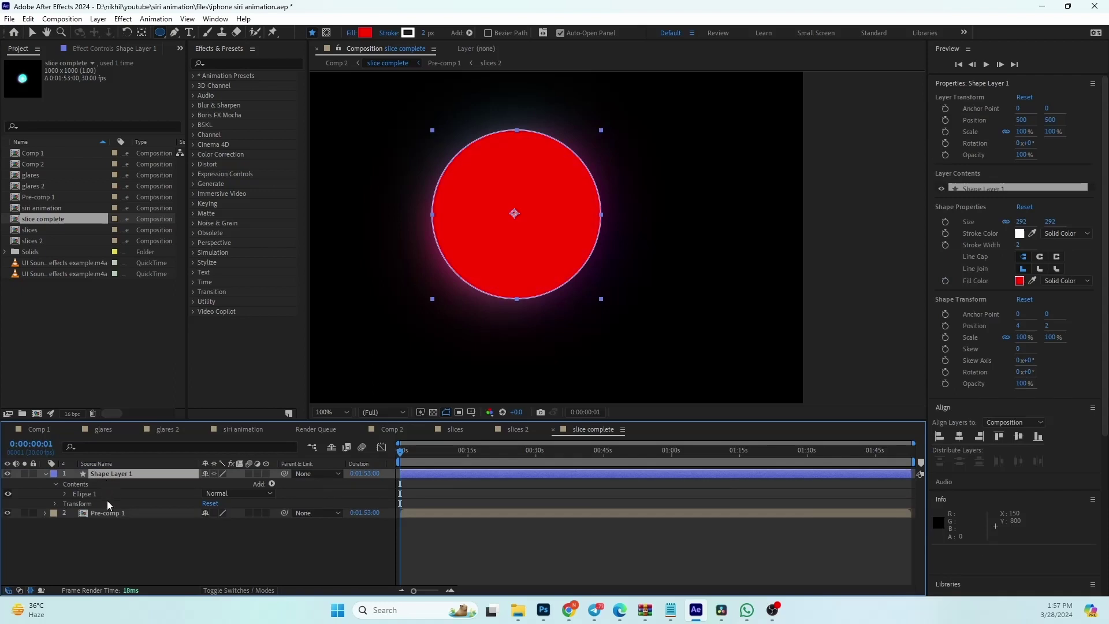
Use Shape Layer 1 as the track matte of Pre-comp 1, and collapse and select the shape layer
{"action": "left_click", "coordinate": [106, 511]}
{"action": "left_click", "coordinate": [252, 590]}
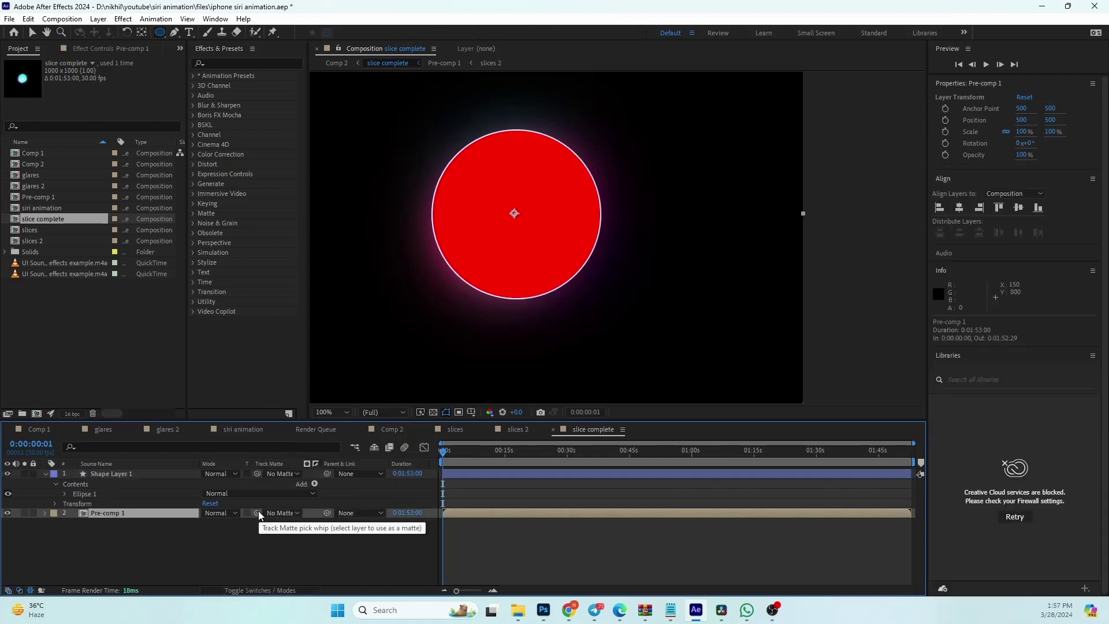
{"action": "left_click_drag", "start_coordinate": [258, 513], "coordinate": [233, 505]}
{"action": "left_click_drag", "start_coordinate": [134, 479], "coordinate": [124, 475]}
{"action": "left_click", "coordinate": [150, 553]}
{"action": "left_click", "coordinate": [39, 476]}
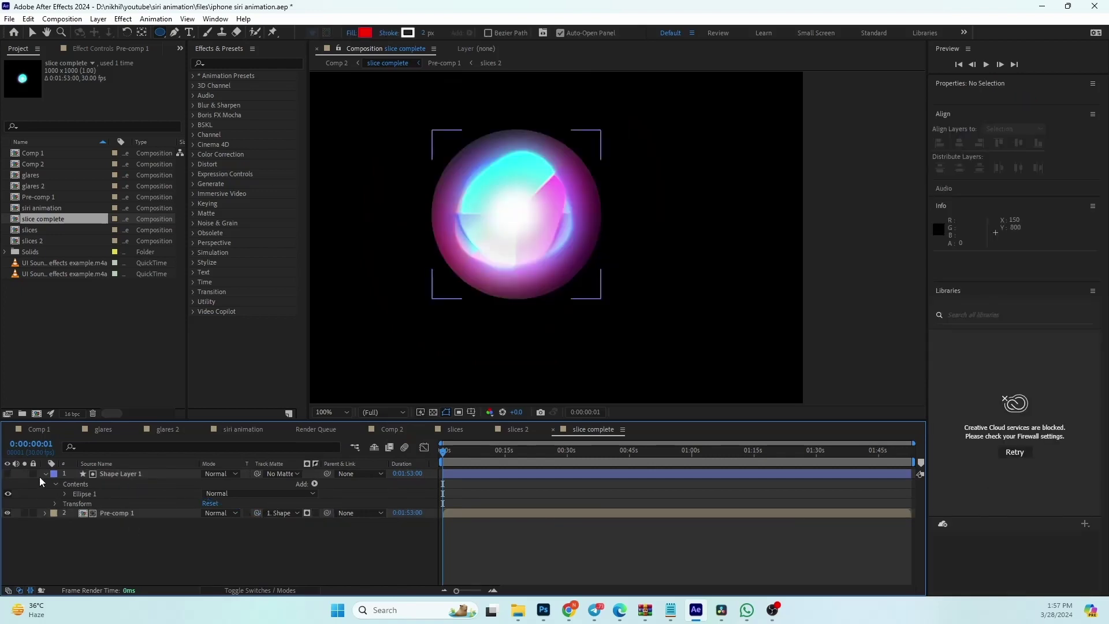
{"action": "left_click", "coordinate": [45, 474]}
{"action": "left_click", "coordinate": [130, 552]}
{"action": "left_click", "coordinate": [143, 473]}
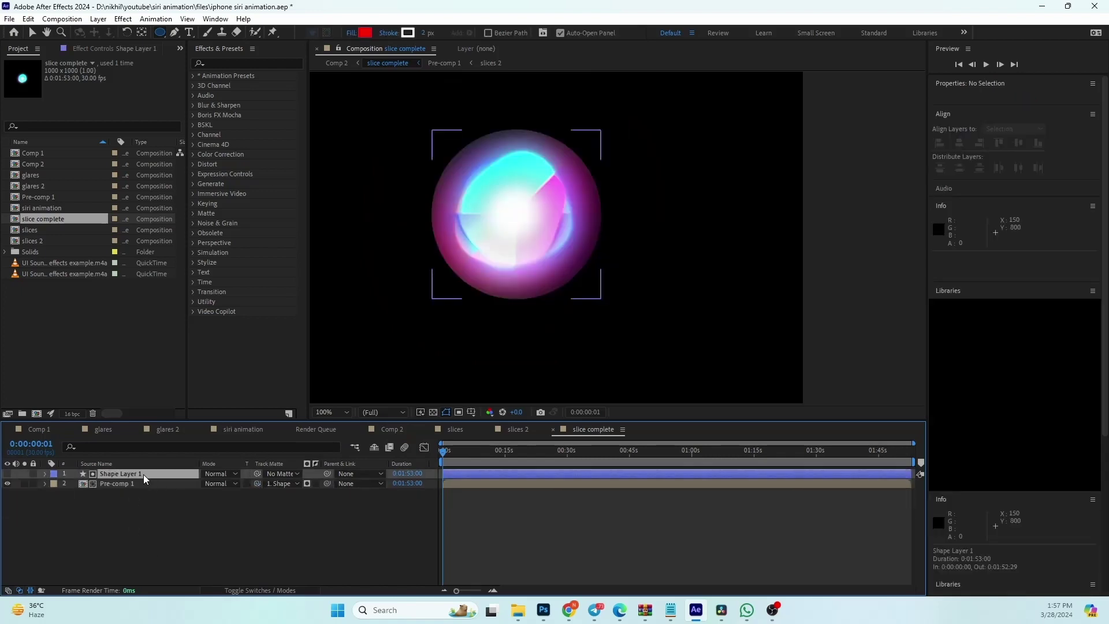
Duplicate Shape Layer 1 in slice complete and make the duplicate circle visible
{"action": "left_click", "coordinate": [258, 547]}
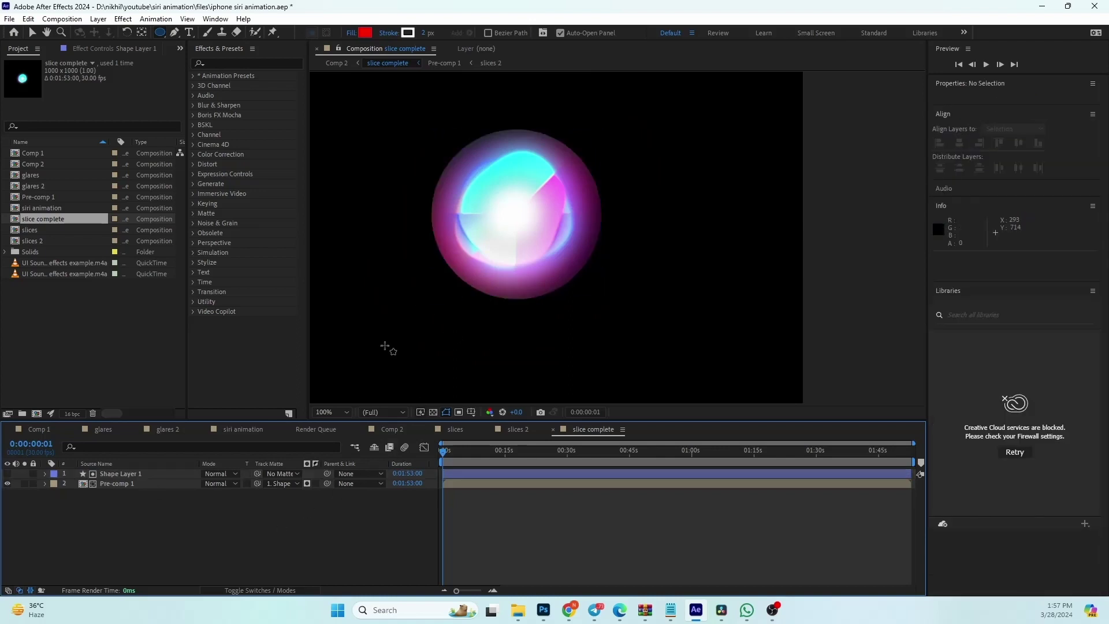
{"action": "left_click", "coordinate": [106, 474]}
{"action": "key", "text": "ctrl+d"}
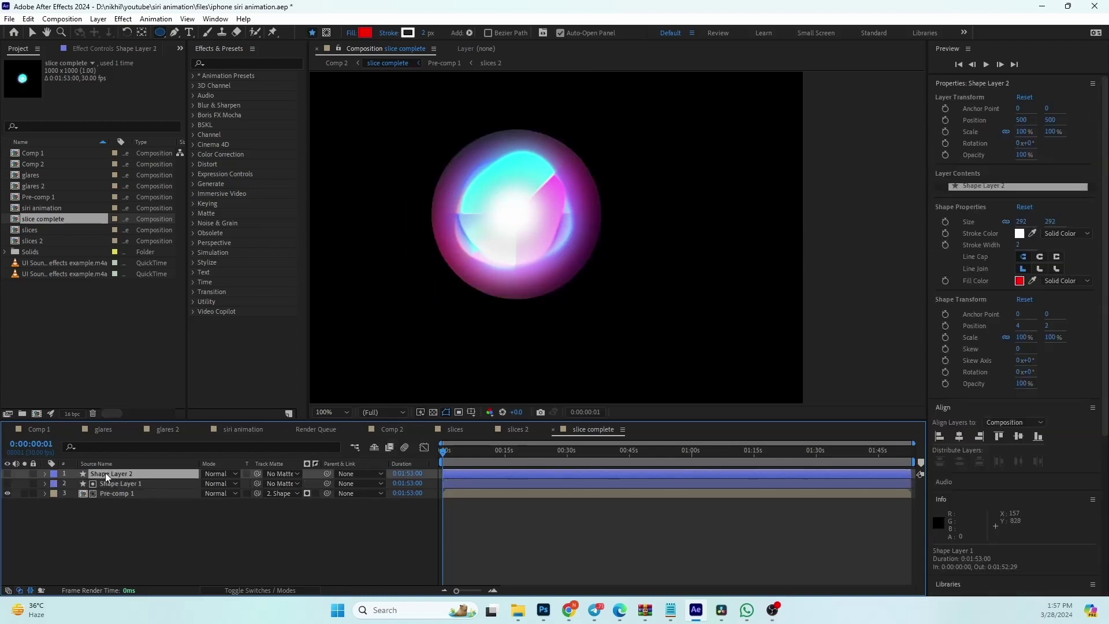
{"action": "left_click", "coordinate": [7, 474]}
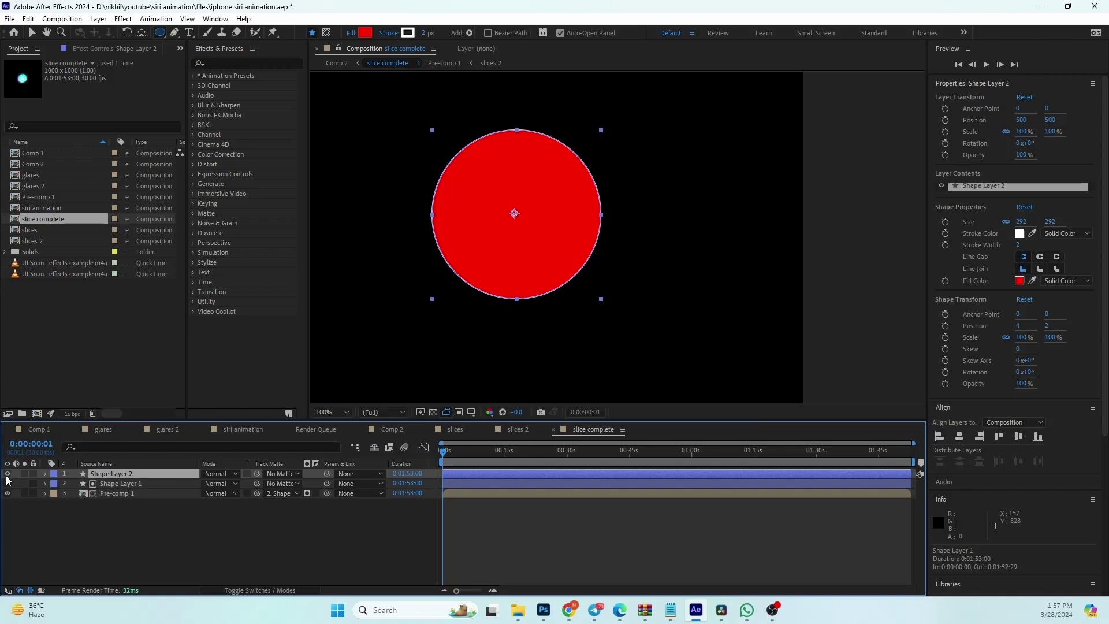
{"action": "left_click", "coordinate": [111, 524]}
Remove the fill from Shape Layer 2, leaving only its white 2 px stroke around the orb
{"action": "left_click", "coordinate": [123, 474]}
{"action": "left_click", "coordinate": [355, 31]}
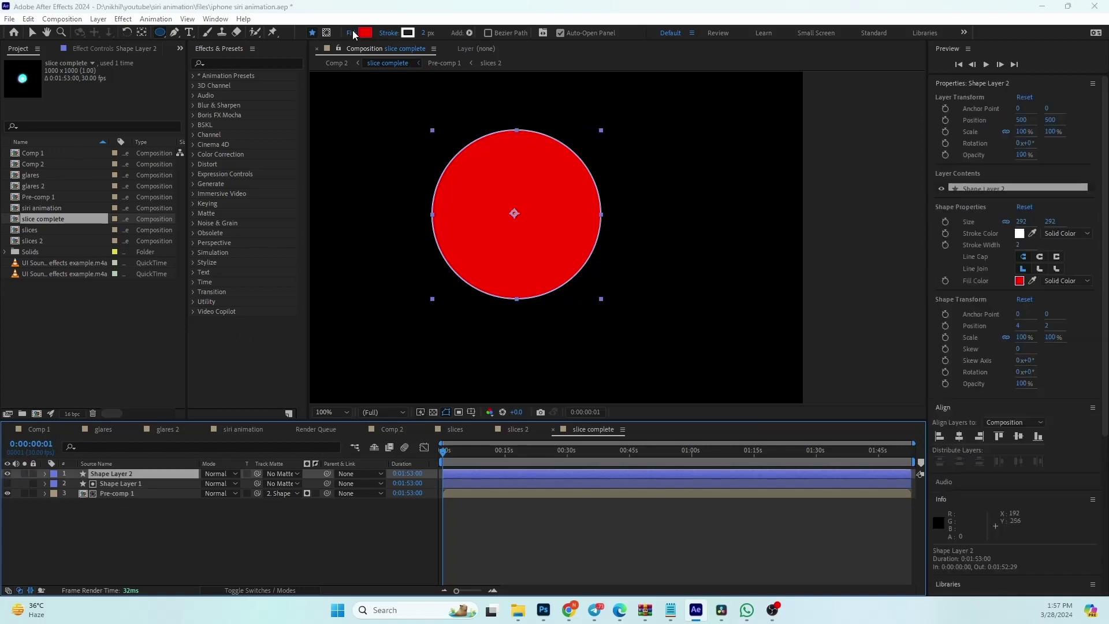
{"action": "left_click", "coordinate": [495, 271]}
{"action": "left_click", "coordinate": [535, 338]}
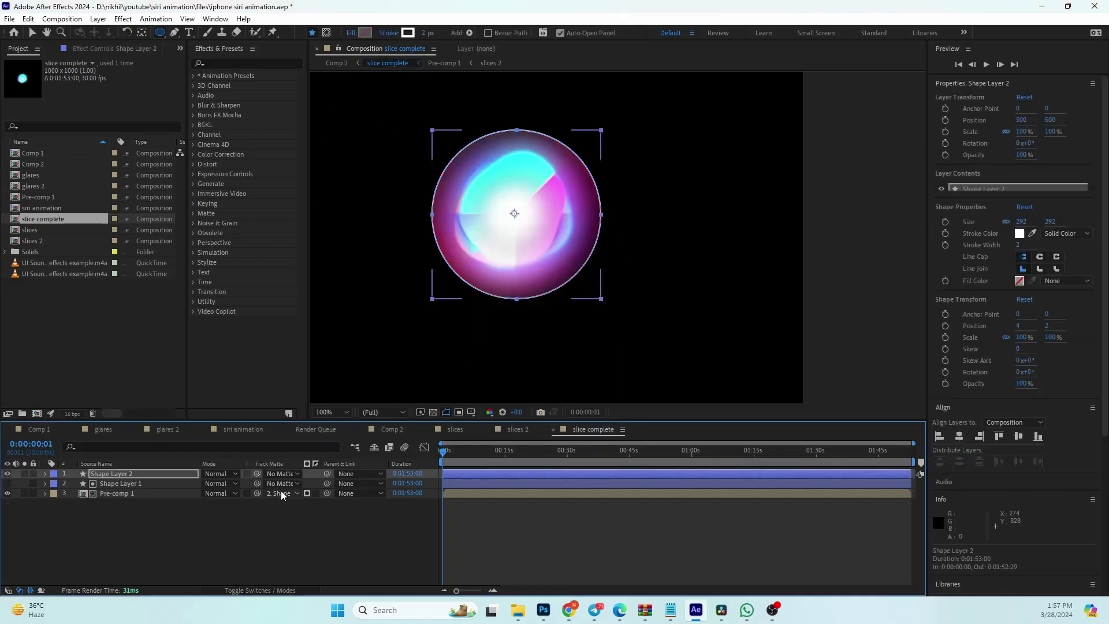
{"action": "left_click", "coordinate": [265, 539]}
{"action": "scroll", "coordinate": [592, 230], "scroll_direction": "down", "scroll_amount": 4}
{"action": "scroll", "coordinate": [592, 229], "scroll_direction": "up", "scroll_amount": 4}
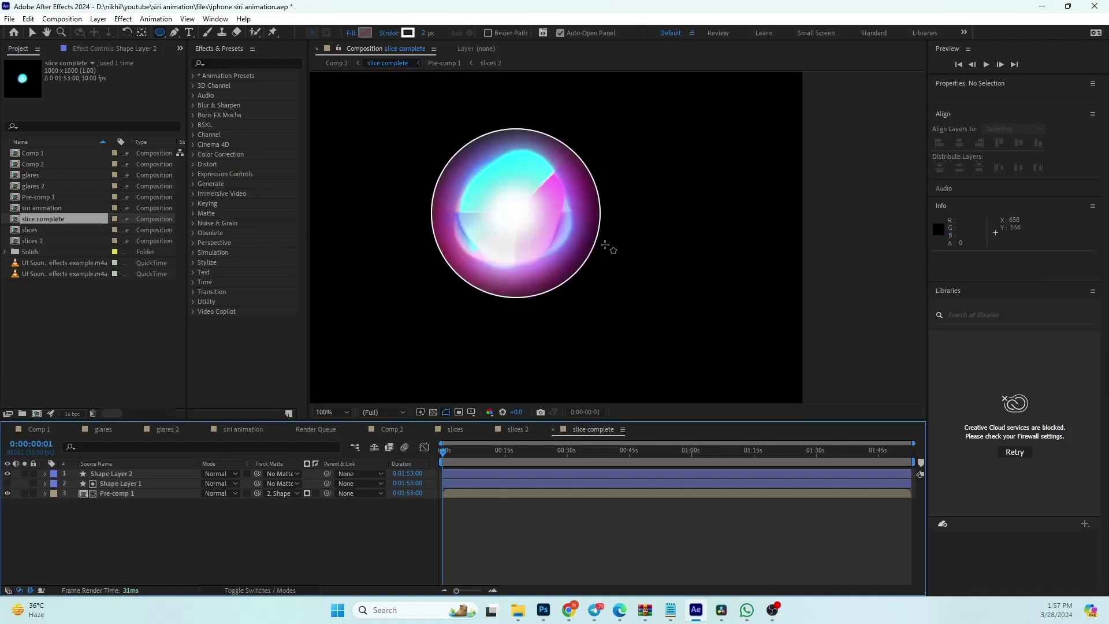
Lower Shape Layer 2's opacity to 60% and inspect the outline around the orb
{"action": "key", "text": "v"}
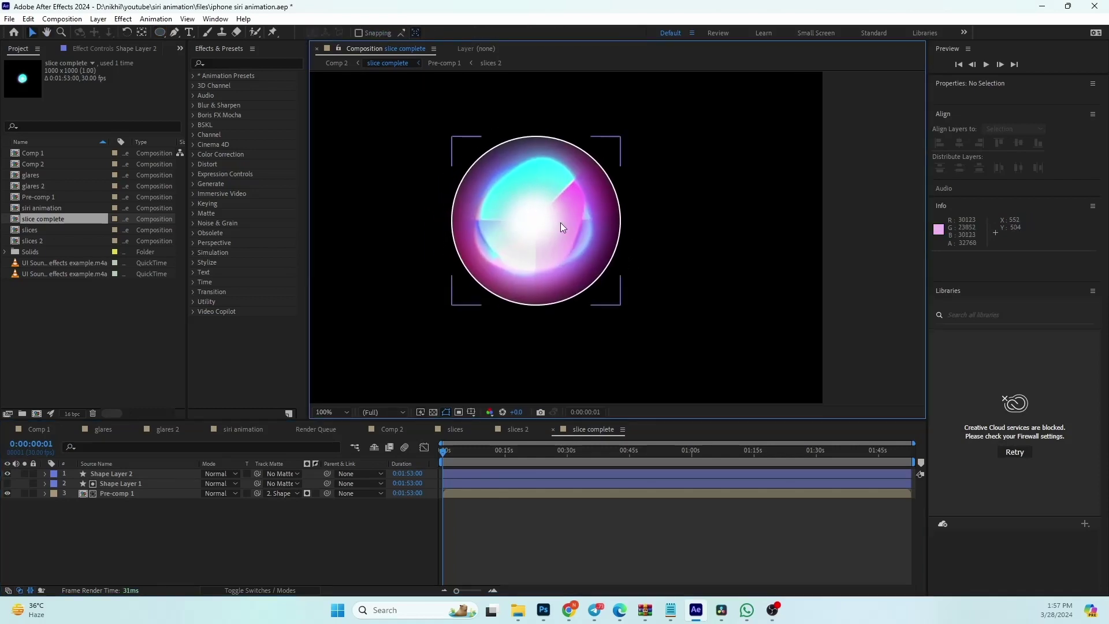
{"action": "scroll", "coordinate": [560, 223], "scroll_direction": "down", "scroll_amount": 2}
{"action": "scroll", "coordinate": [556, 228], "scroll_direction": "up", "scroll_amount": 2}
{"action": "left_click", "coordinate": [126, 473]}
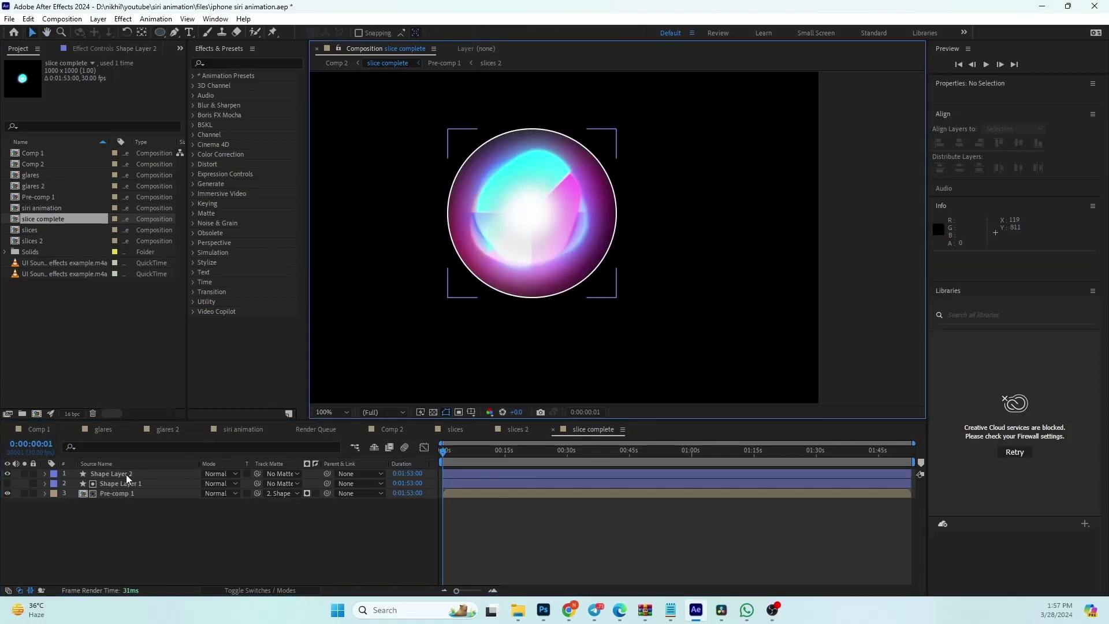
{"action": "key", "text": "t"}
{"action": "left_click_drag", "start_coordinate": [211, 488], "coordinate": [201, 483]}
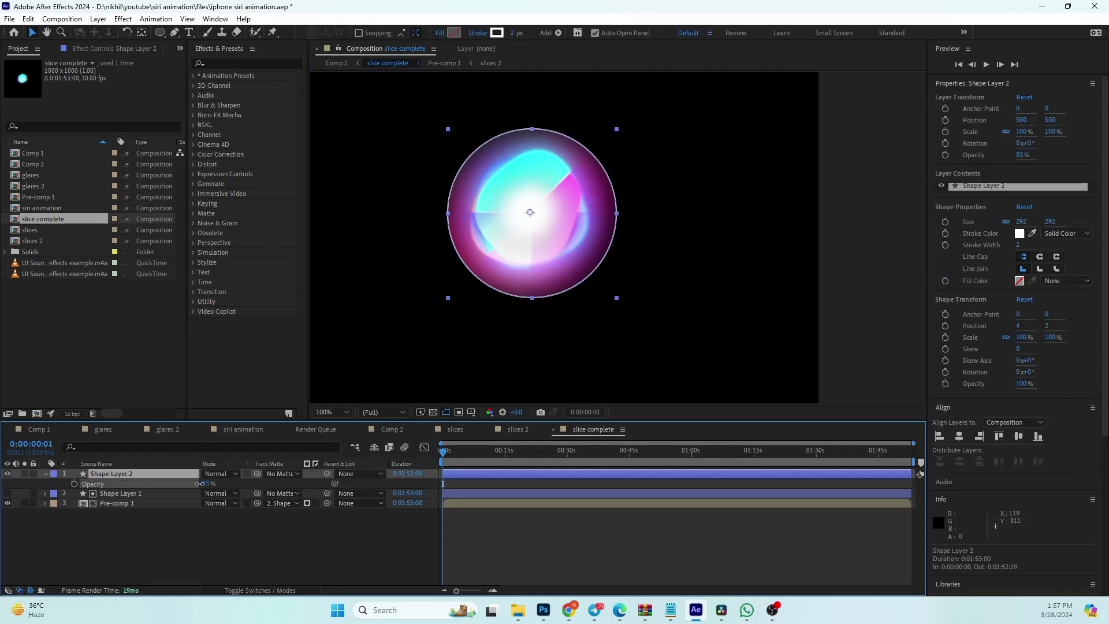
{"action": "left_click", "coordinate": [208, 563]}
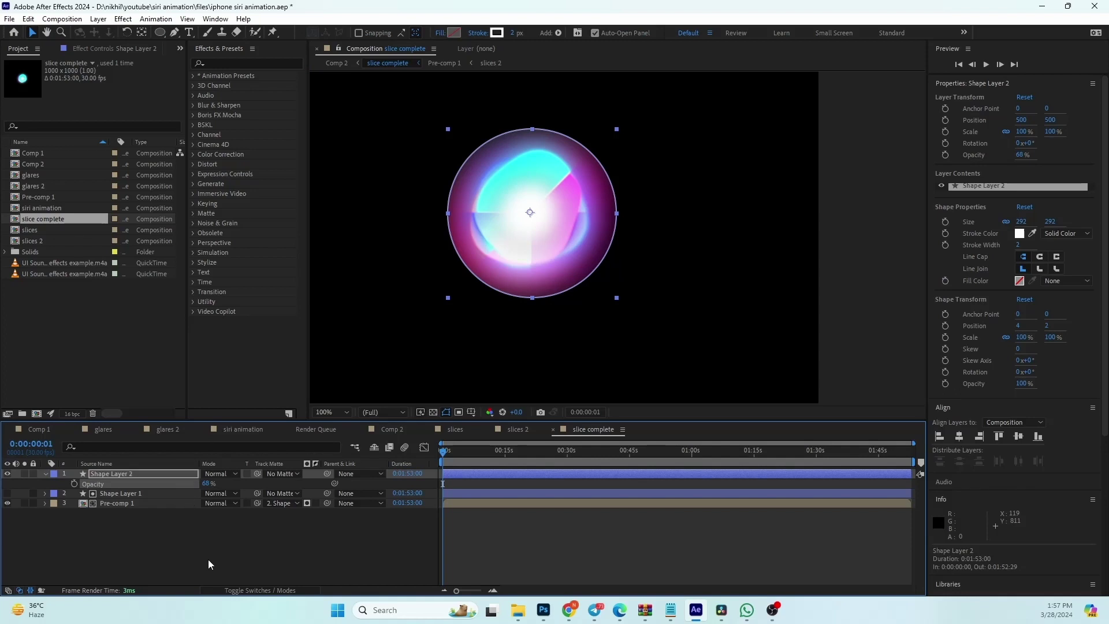
{"action": "scroll", "coordinate": [721, 350], "scroll_direction": "up", "scroll_amount": 2}
{"action": "left_click_drag", "start_coordinate": [720, 349], "coordinate": [764, 300]}
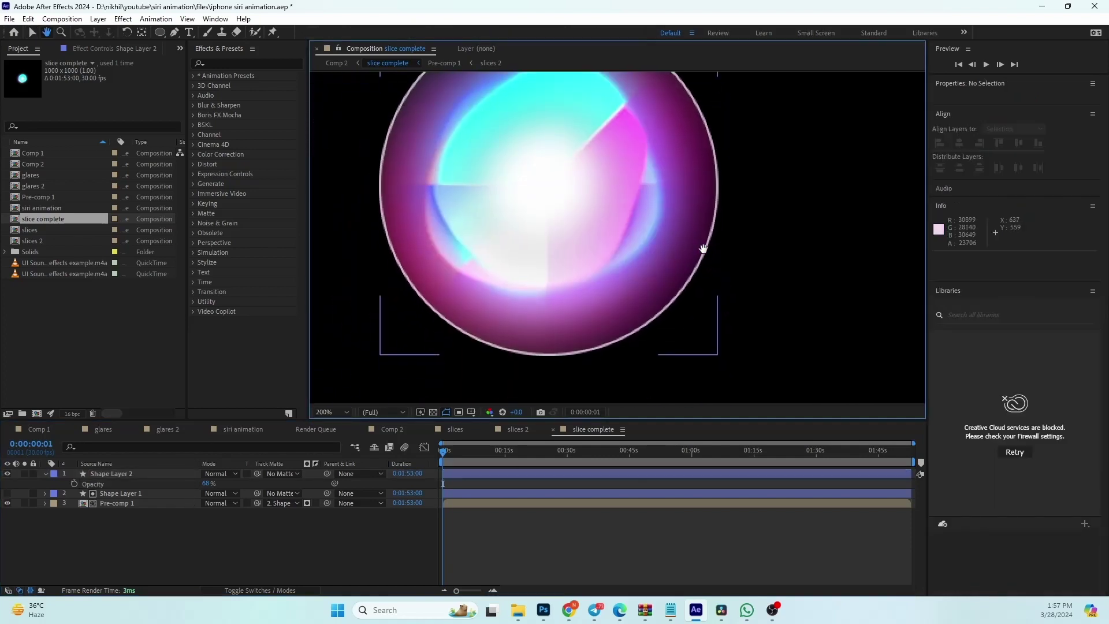
{"action": "scroll", "coordinate": [521, 256], "scroll_direction": "down", "scroll_amount": 2}
{"action": "scroll", "coordinate": [604, 272], "scroll_direction": "down", "scroll_amount": 2}
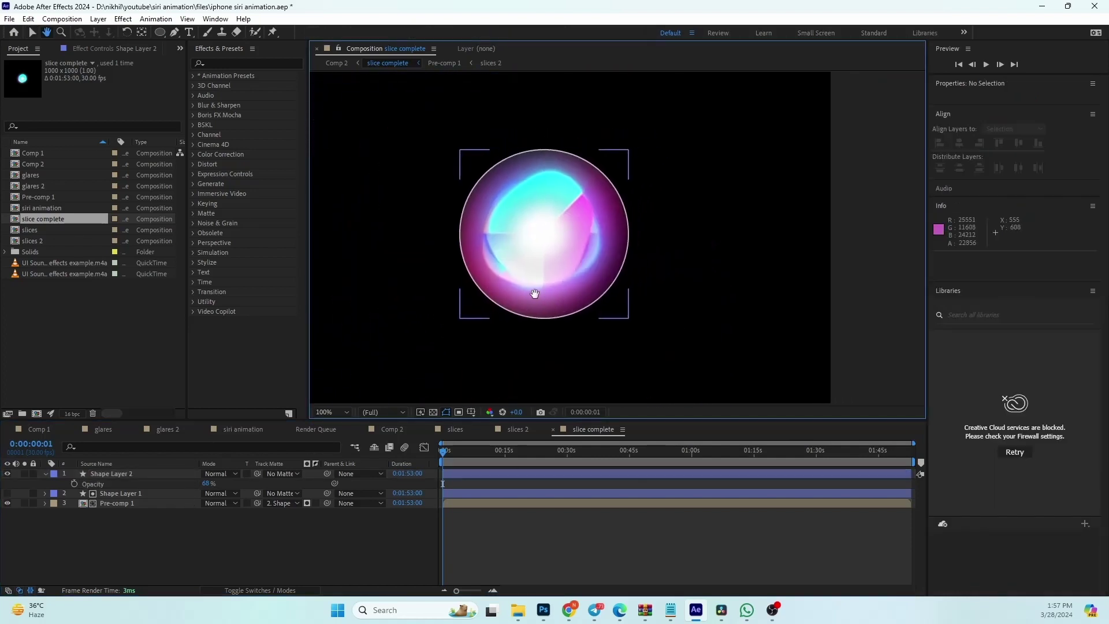
{"action": "scroll", "coordinate": [578, 282], "scroll_direction": "up", "scroll_amount": 2}
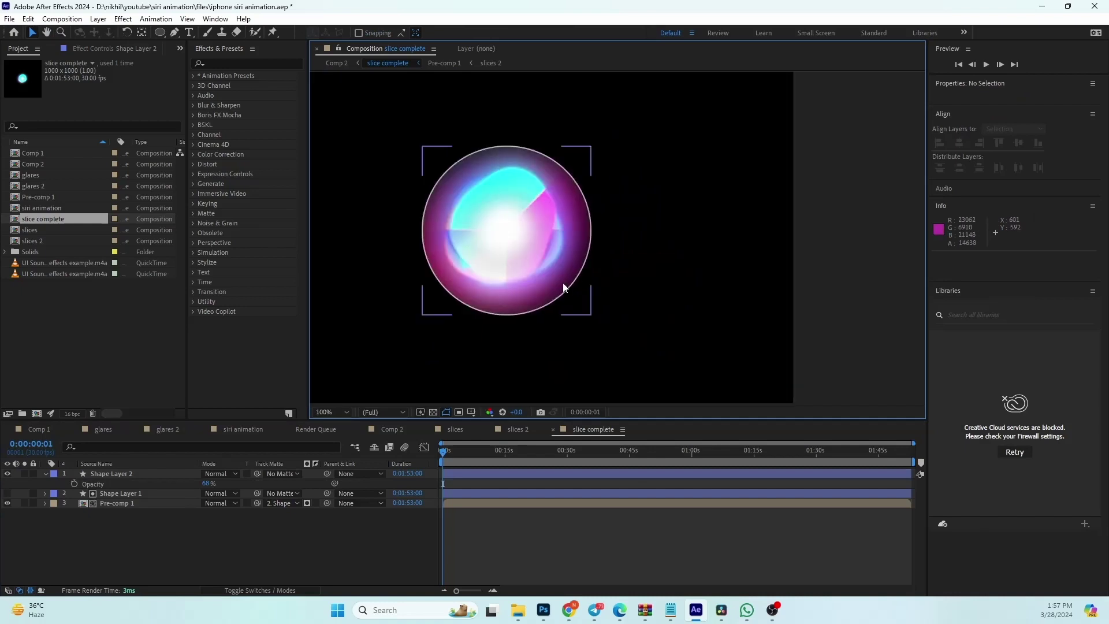
Add a null object and parent Shape Layer 2, Shape Layer 1 and Pre-comp 1 to it
{"action": "right_click", "coordinate": [107, 562]}
{"action": "mouse_move", "coordinate": [148, 417]}
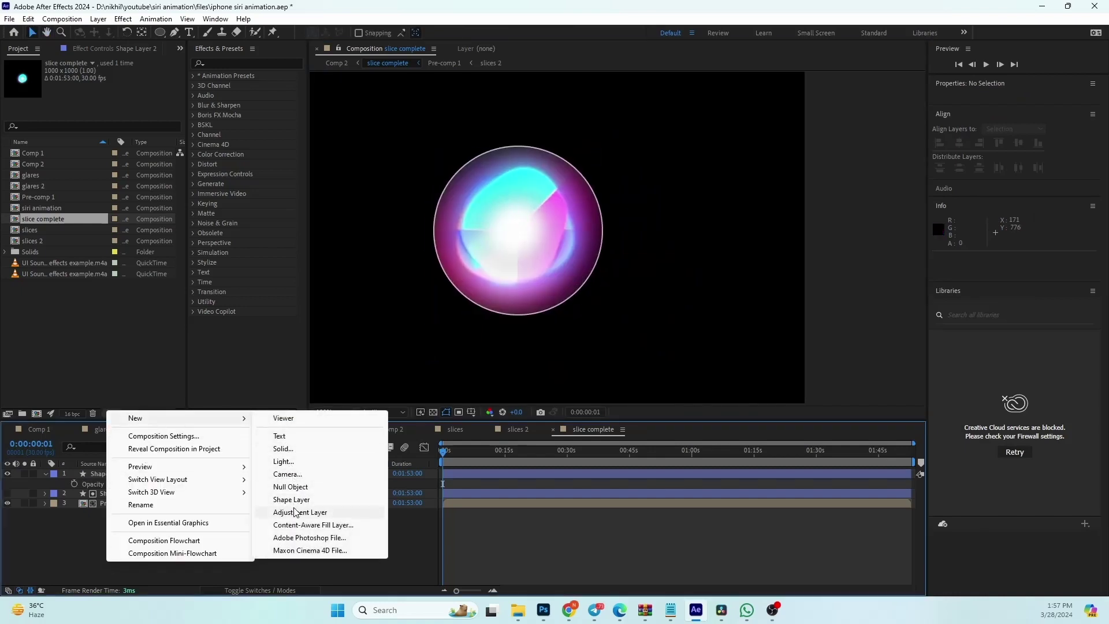
{"action": "left_click", "coordinate": [294, 487]}
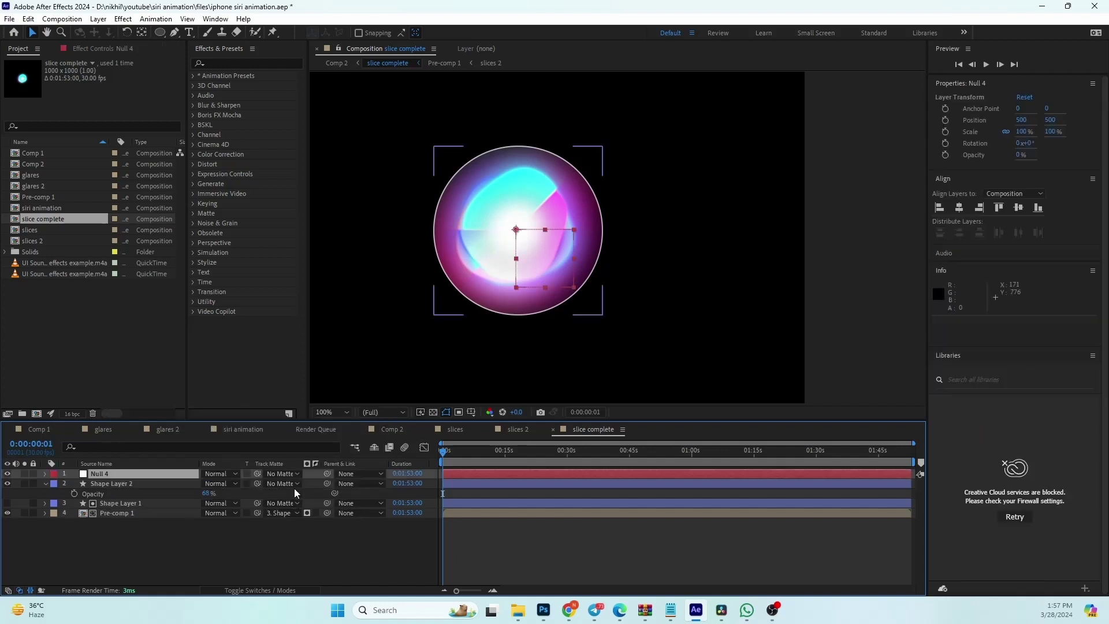
{"action": "left_click", "coordinate": [130, 484]}
{"action": "left_click", "coordinate": [164, 511], "text": "shift"}
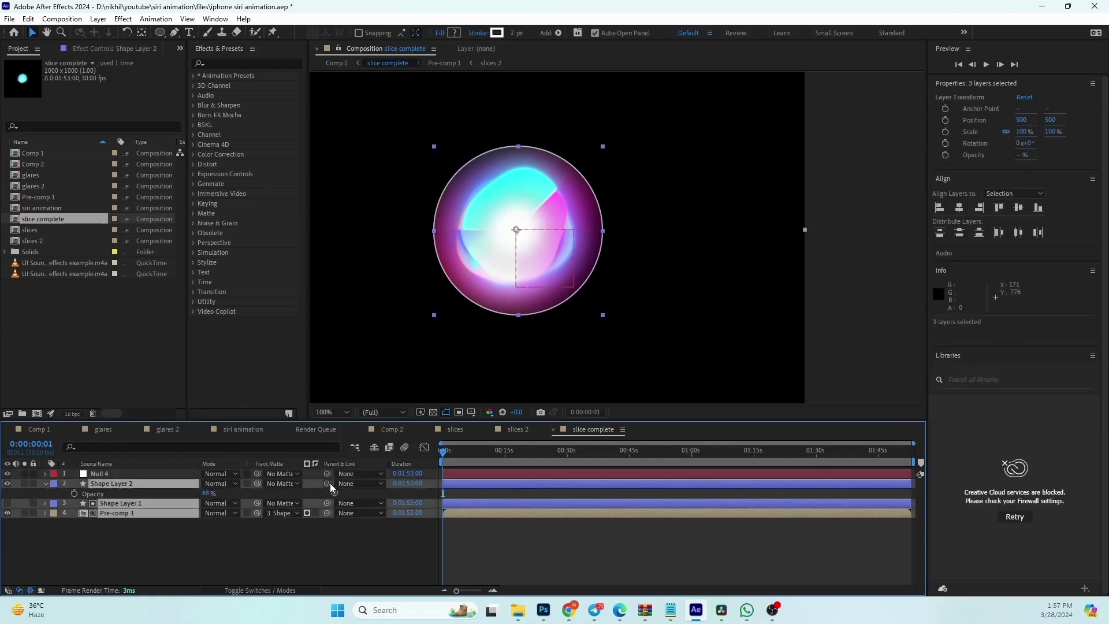
{"action": "left_click_drag", "start_coordinate": [328, 483], "coordinate": [126, 473]}
{"action": "left_click", "coordinate": [242, 562]}
Set a Scale keyframe of 100% on the null at 0:00:00:01
{"action": "left_click", "coordinate": [136, 477]}
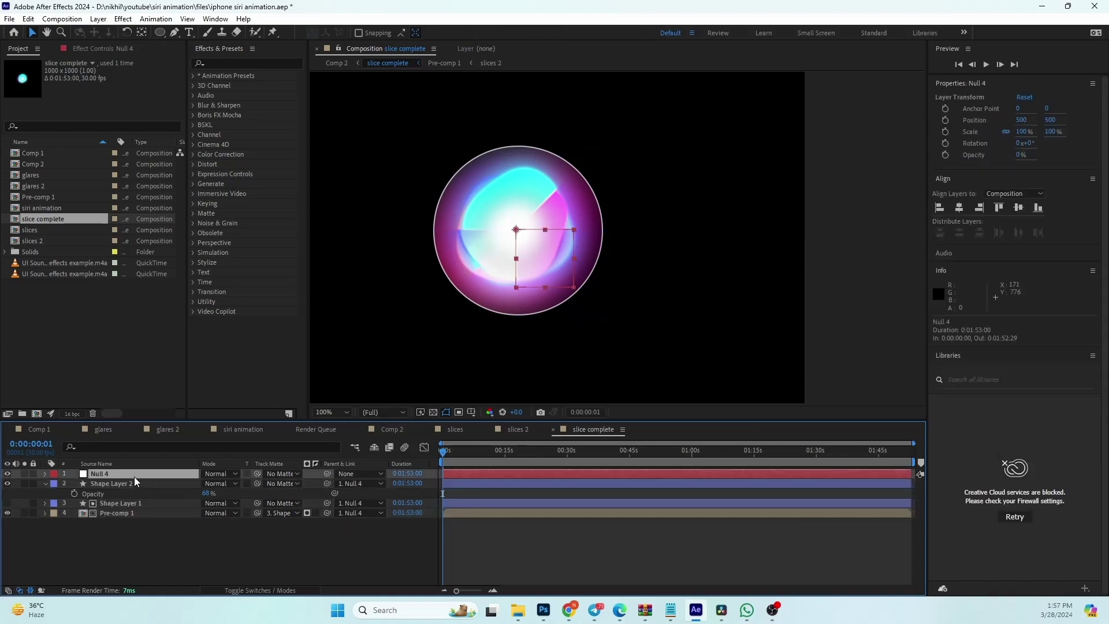
{"action": "key", "text": "p"}
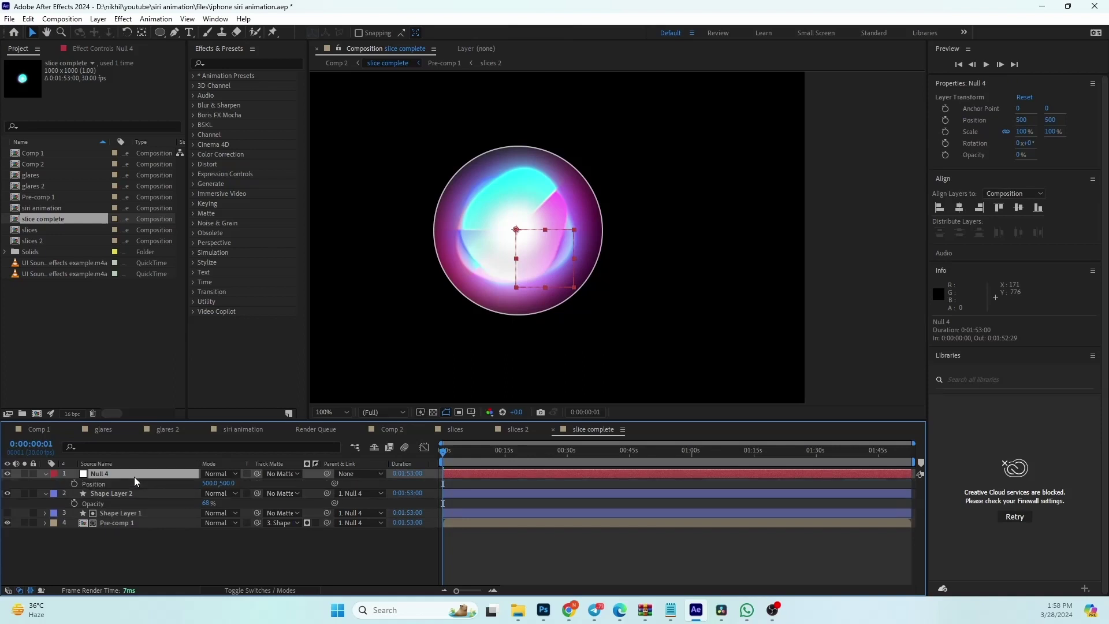
{"action": "key", "text": "s"}
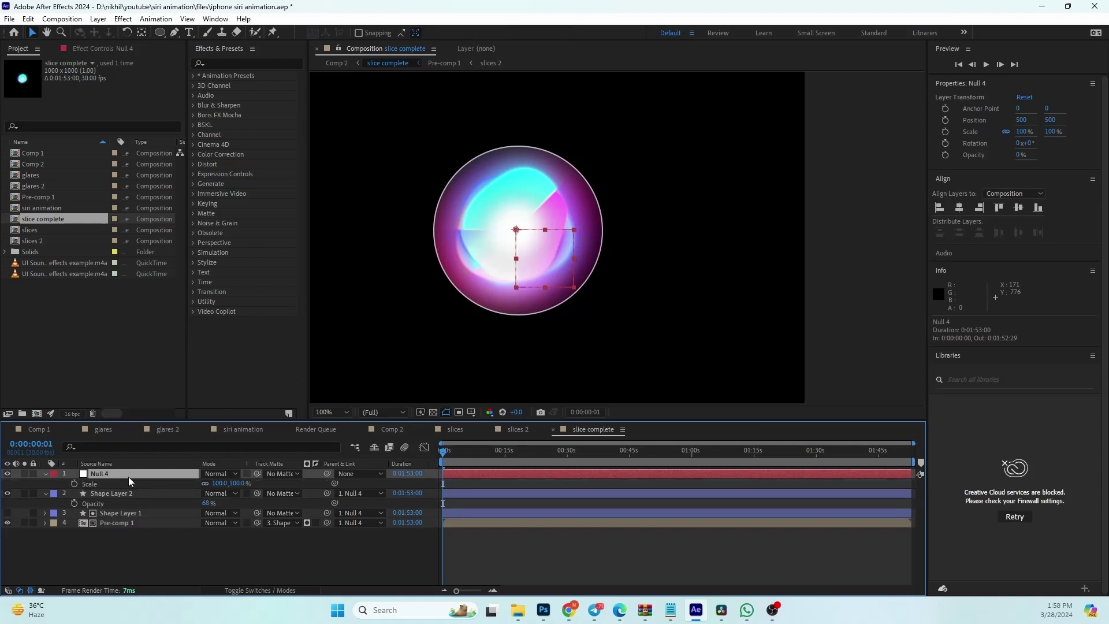
{"action": "left_click", "coordinate": [75, 484]}
Add a Scale keyframe of 110% on the null at 0:00:09:29
{"action": "left_click_drag", "start_coordinate": [460, 592], "coordinate": [478, 593]}
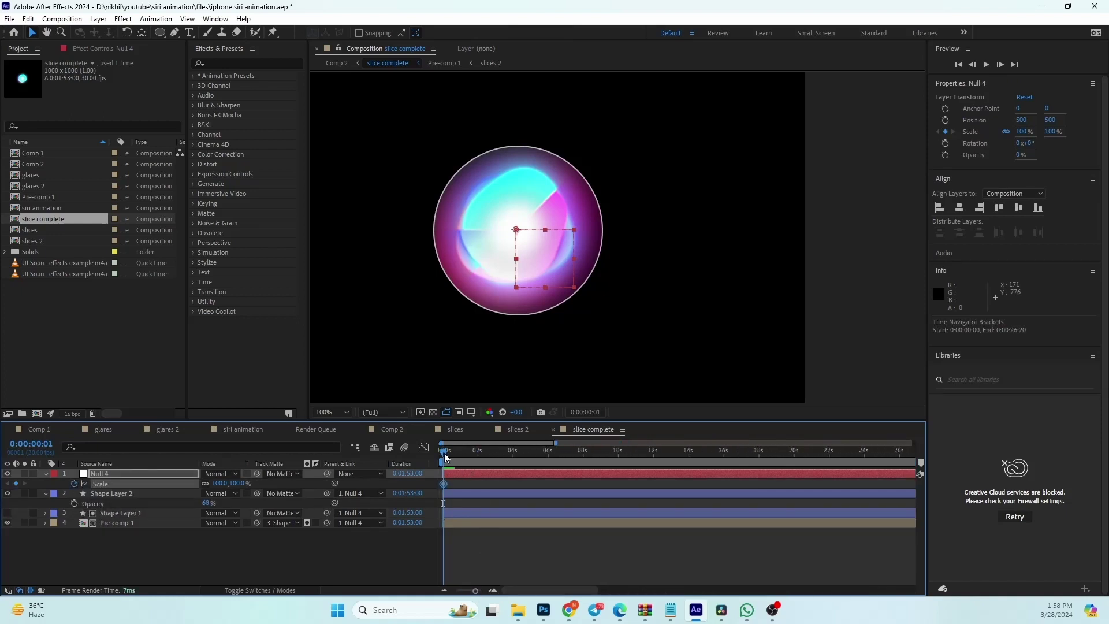
{"action": "left_click_drag", "start_coordinate": [444, 456], "coordinate": [618, 455]}
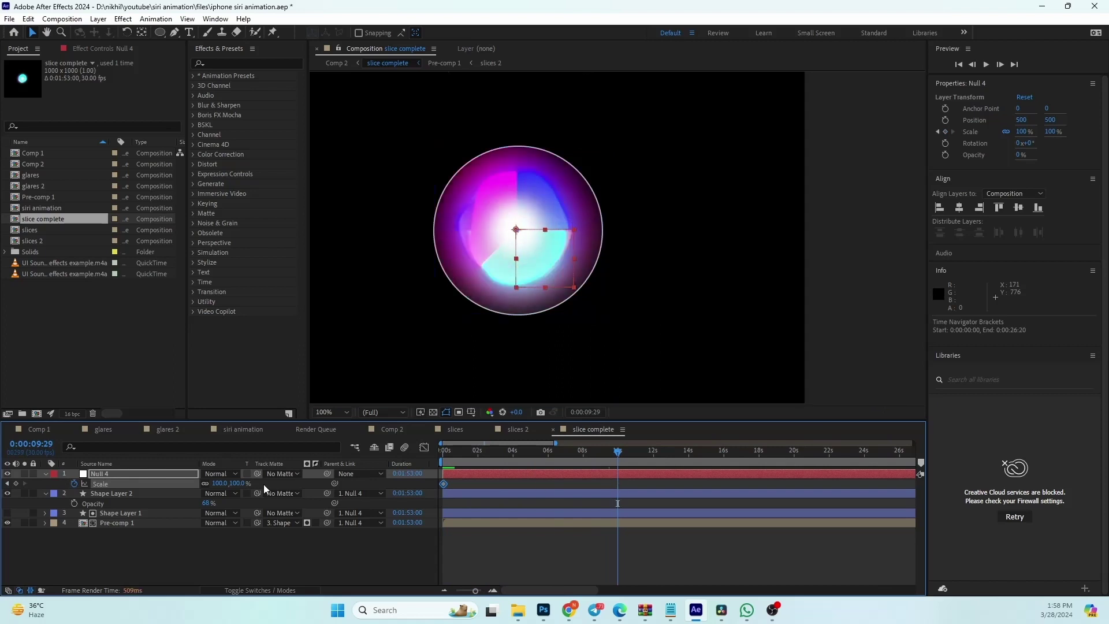
{"action": "left_click_drag", "start_coordinate": [220, 484], "coordinate": [276, 482]}
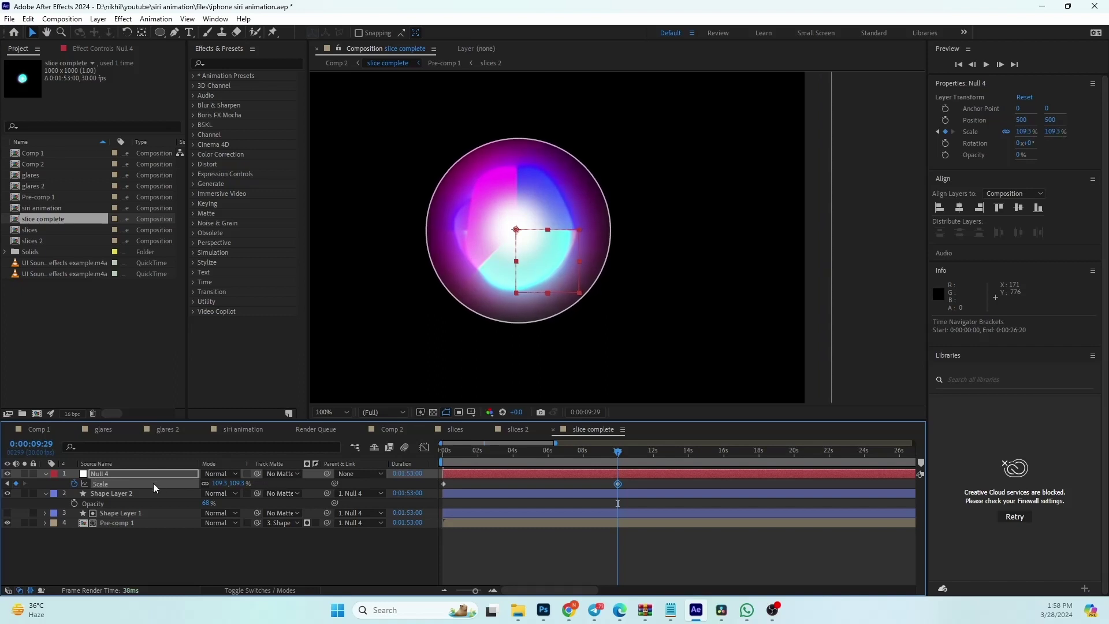
{"action": "left_click", "coordinate": [223, 484]}
{"action": "left_click", "coordinate": [269, 550]}
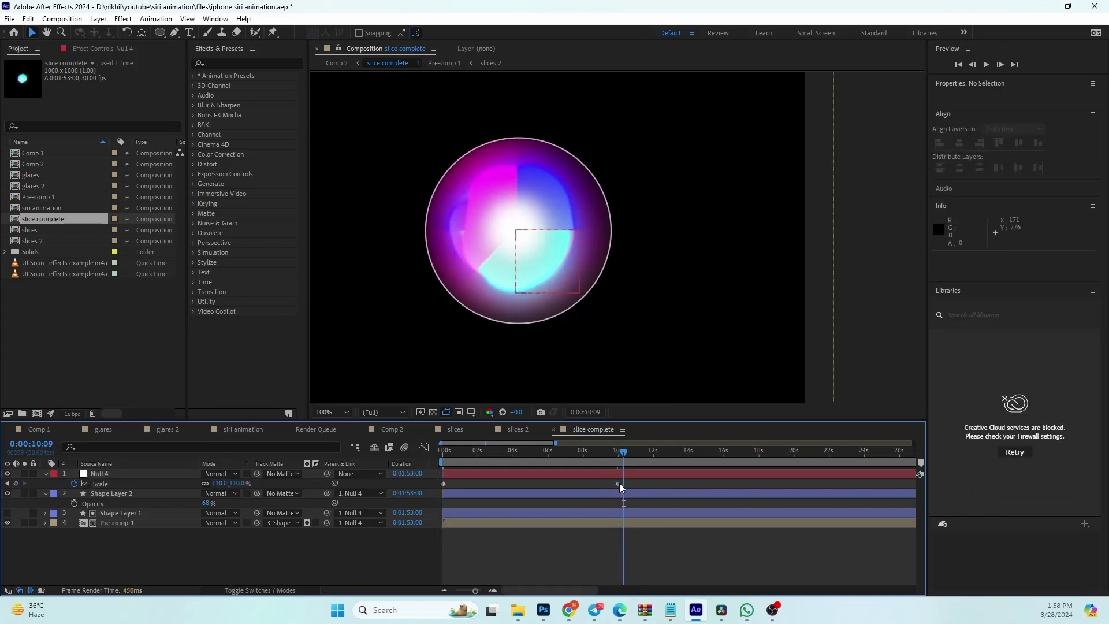
Retime the null's scale keyframes, placing the 100% one at 0:00:00:00 and the 110% one at 0:00:00:08, and preview
{"action": "left_click_drag", "start_coordinate": [618, 483], "coordinate": [458, 489]}
{"action": "left_click", "coordinate": [443, 456]}
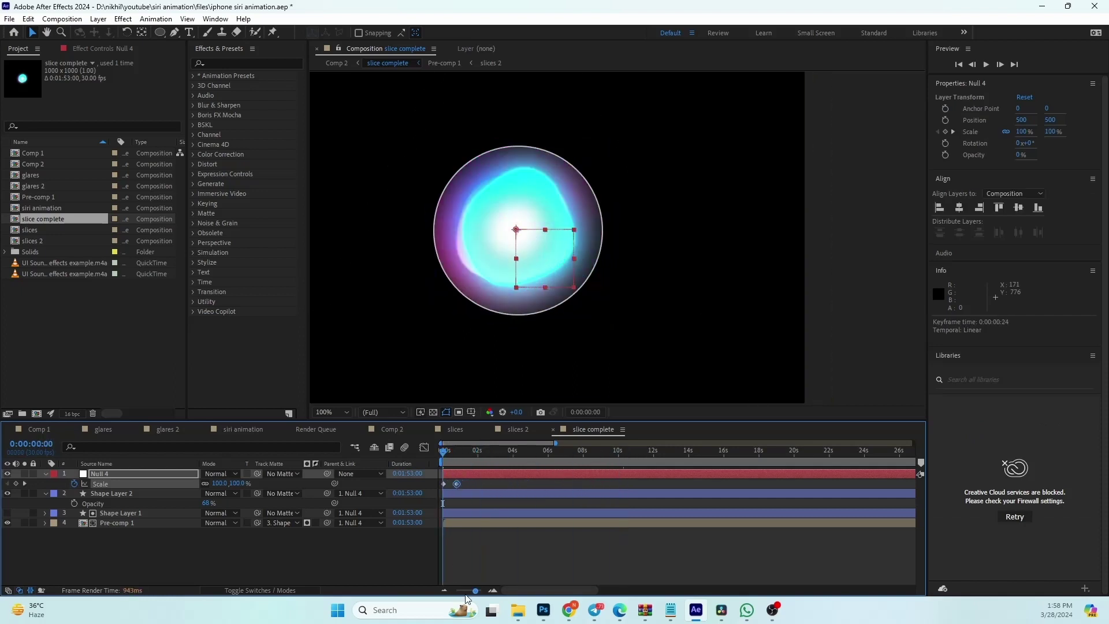
{"action": "left_click_drag", "start_coordinate": [475, 590], "coordinate": [476, 590]}
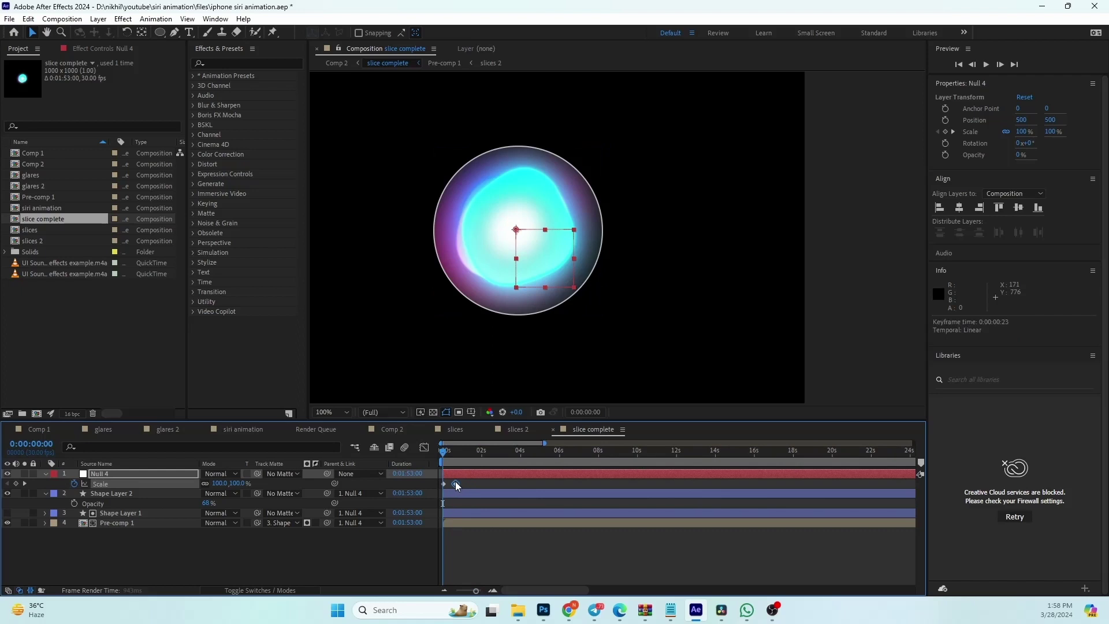
{"action": "left_click_drag", "start_coordinate": [478, 590], "coordinate": [482, 590]}
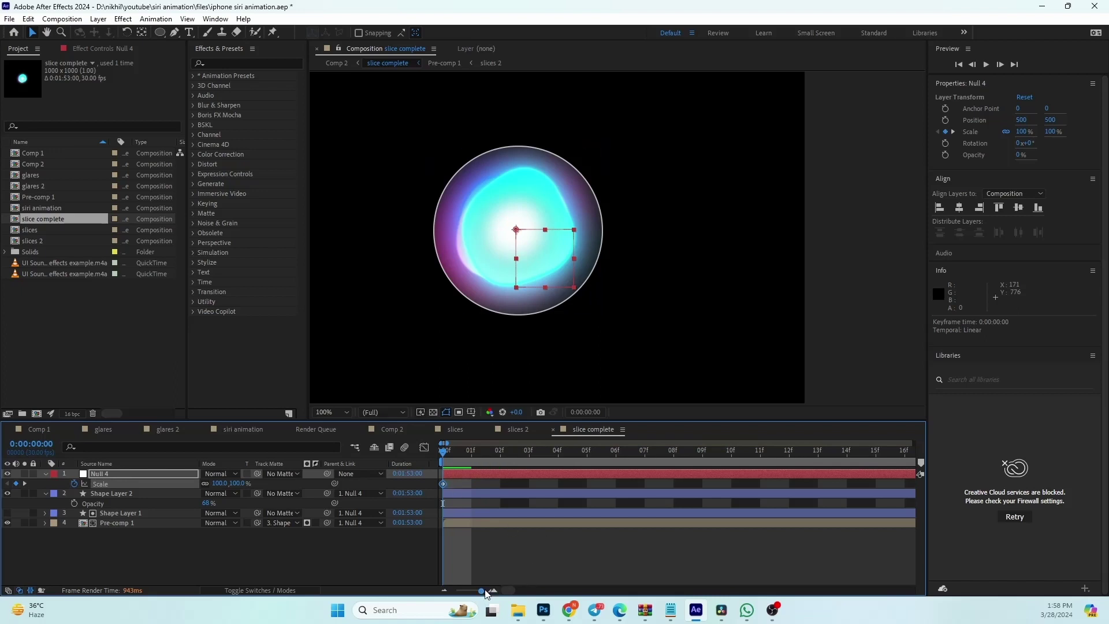
{"action": "left_click_drag", "start_coordinate": [482, 591], "coordinate": [480, 590]}
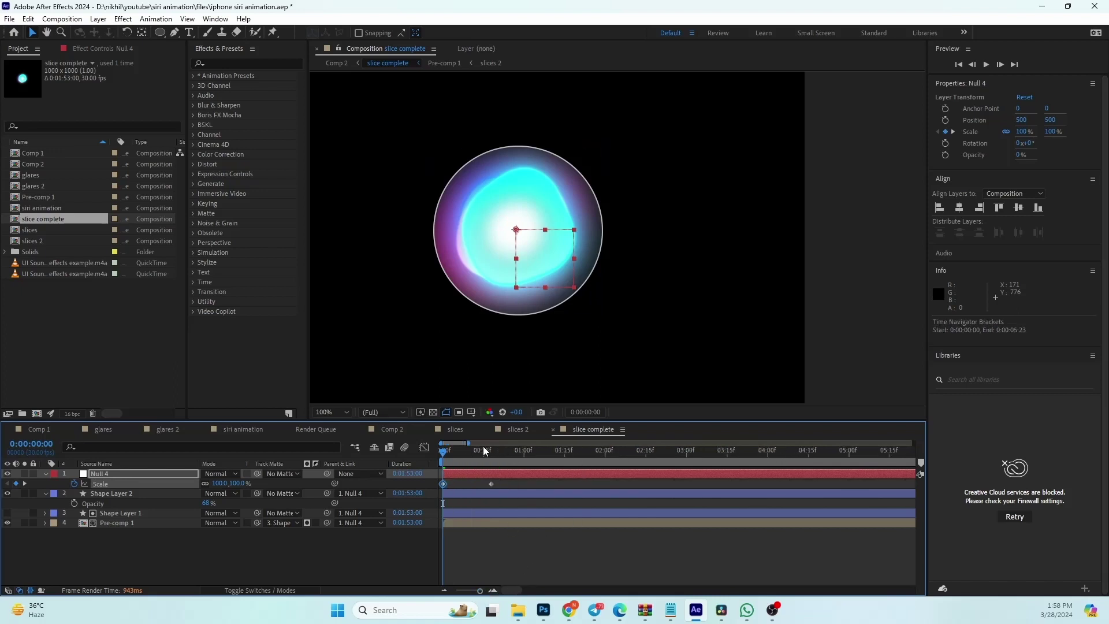
{"action": "left_click_drag", "start_coordinate": [461, 454], "coordinate": [466, 485]}
{"action": "key", "text": "space"}
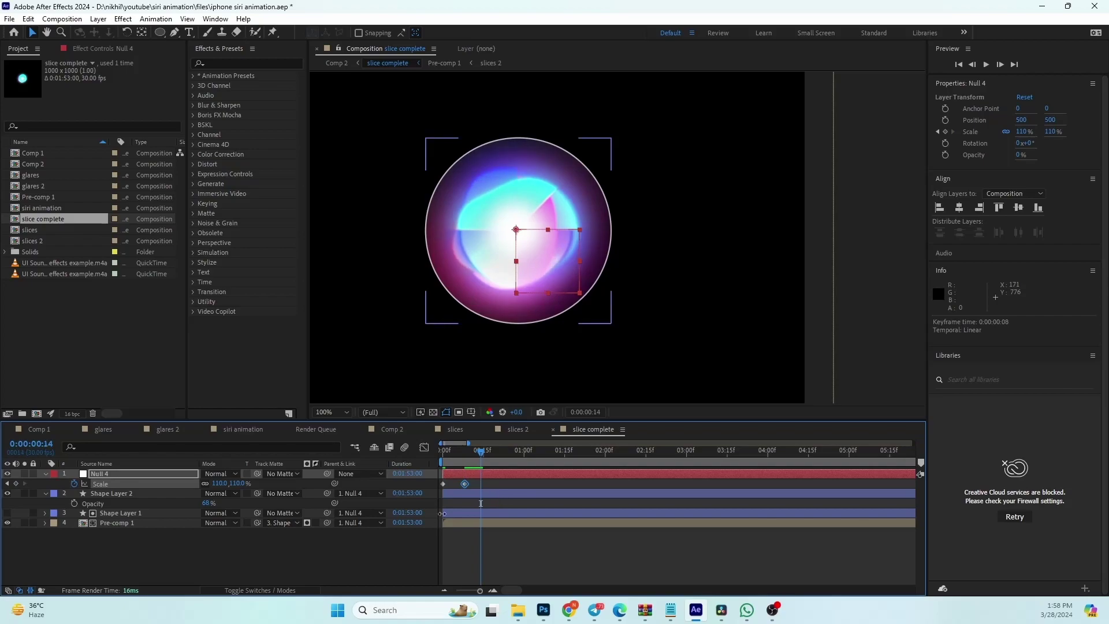
Set the null's scale back to 100% at 0:00:00:14 and preview the pulse from the start
{"action": "left_click", "coordinate": [220, 484]}
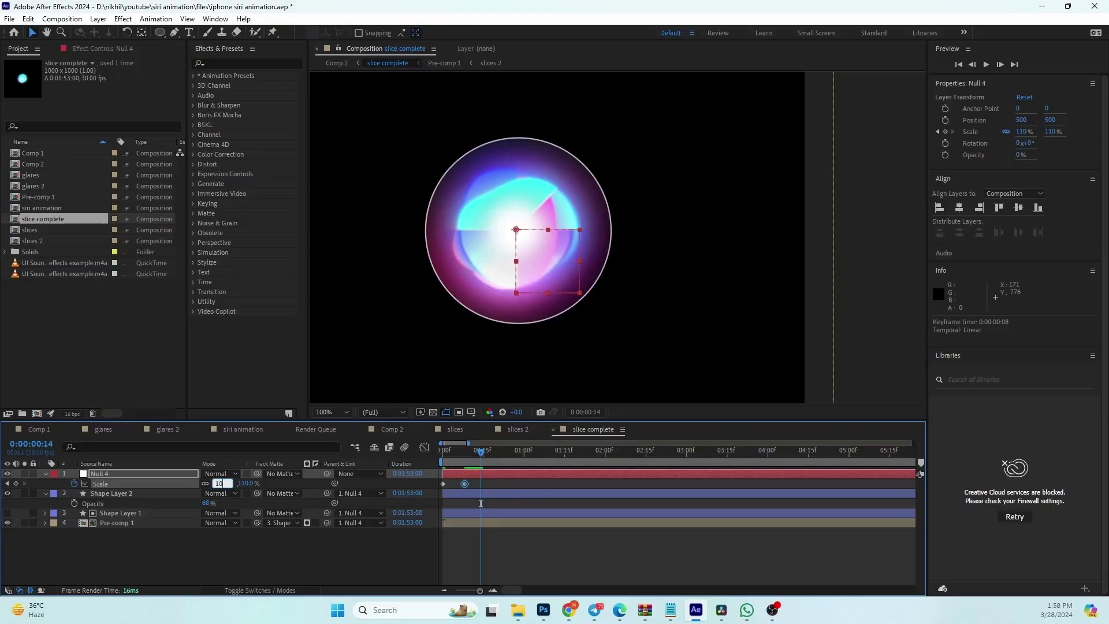
{"action": "left_click", "coordinate": [359, 573]}
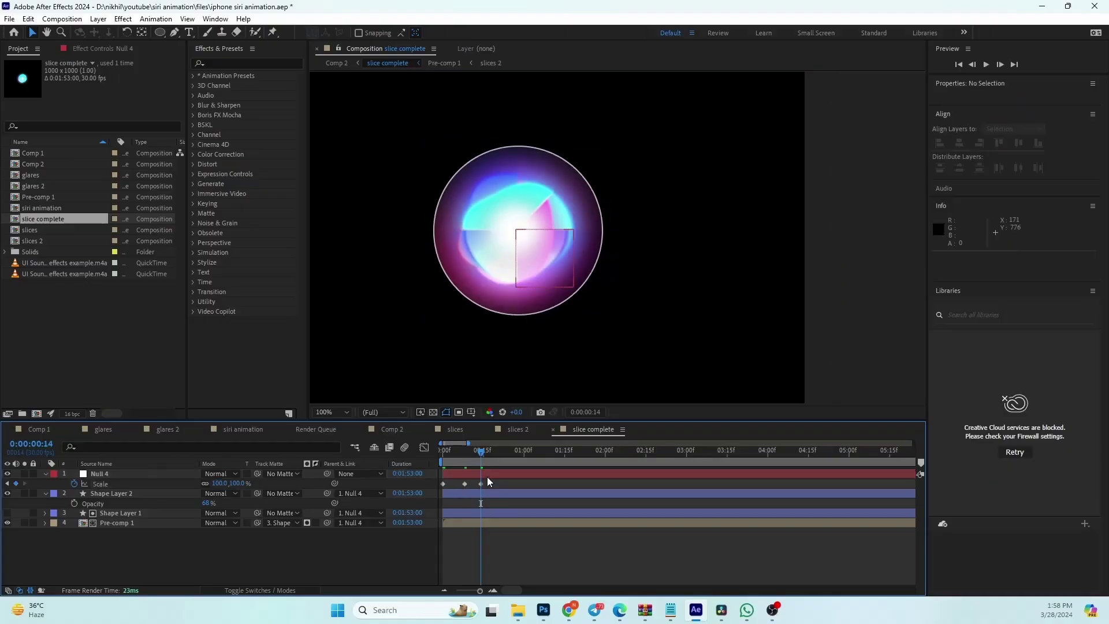
{"action": "left_click_drag", "start_coordinate": [480, 450], "coordinate": [431, 456]}
{"action": "key", "text": "space"}
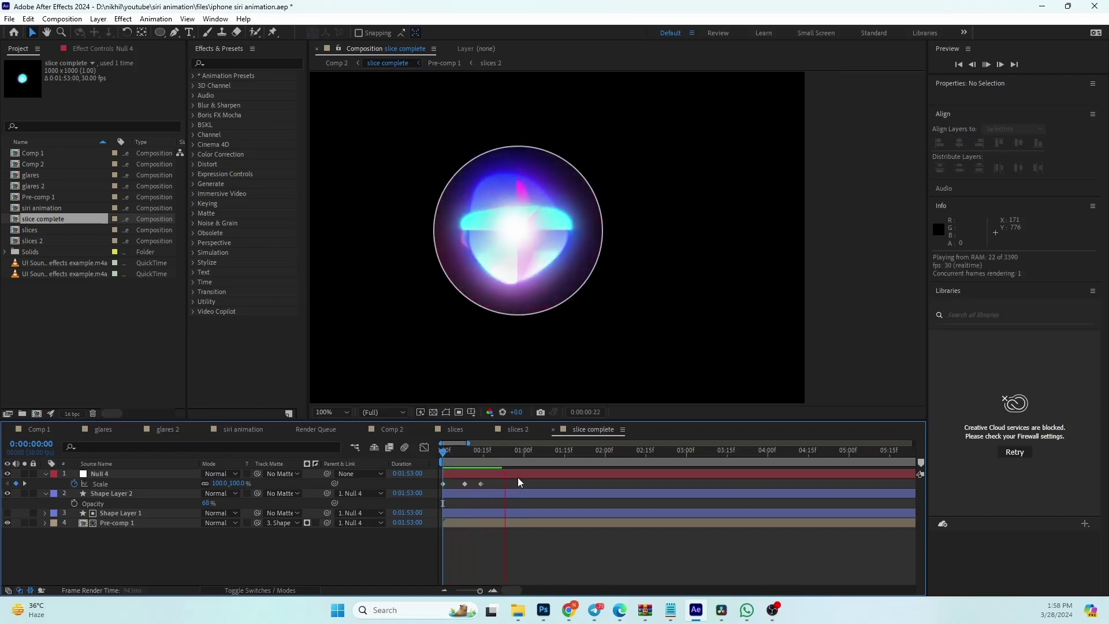
{"action": "key", "text": "space"}
Apply Easy Ease to the null's three scale keyframes and preview the animation
{"action": "left_click_drag", "start_coordinate": [501, 483], "coordinate": [439, 507]}
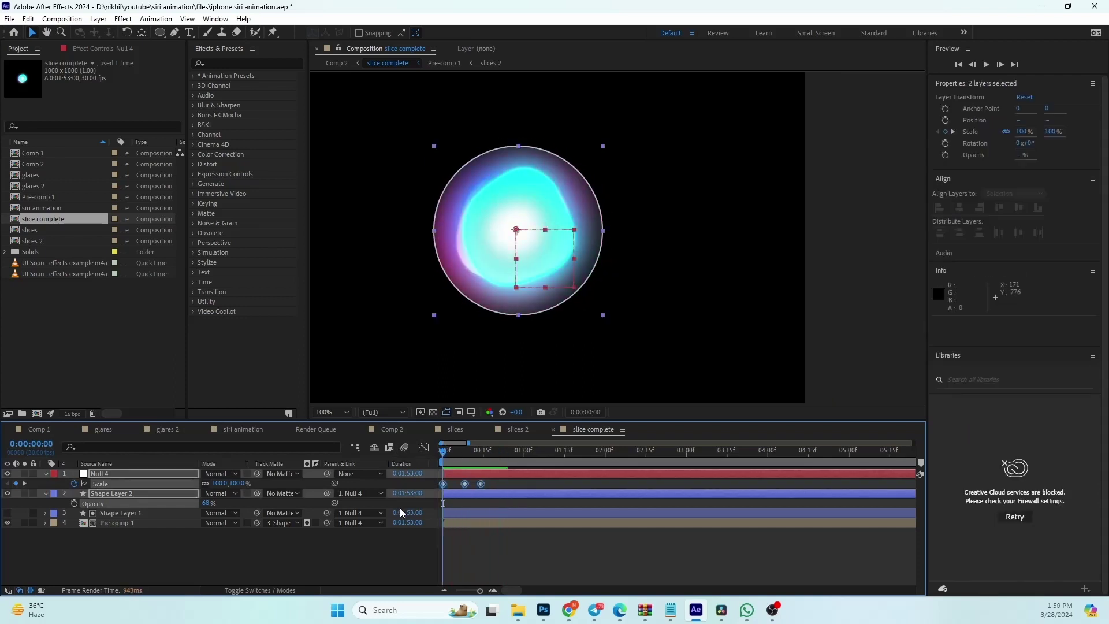
{"action": "left_click", "coordinate": [507, 566]}
{"action": "key", "text": "space"}
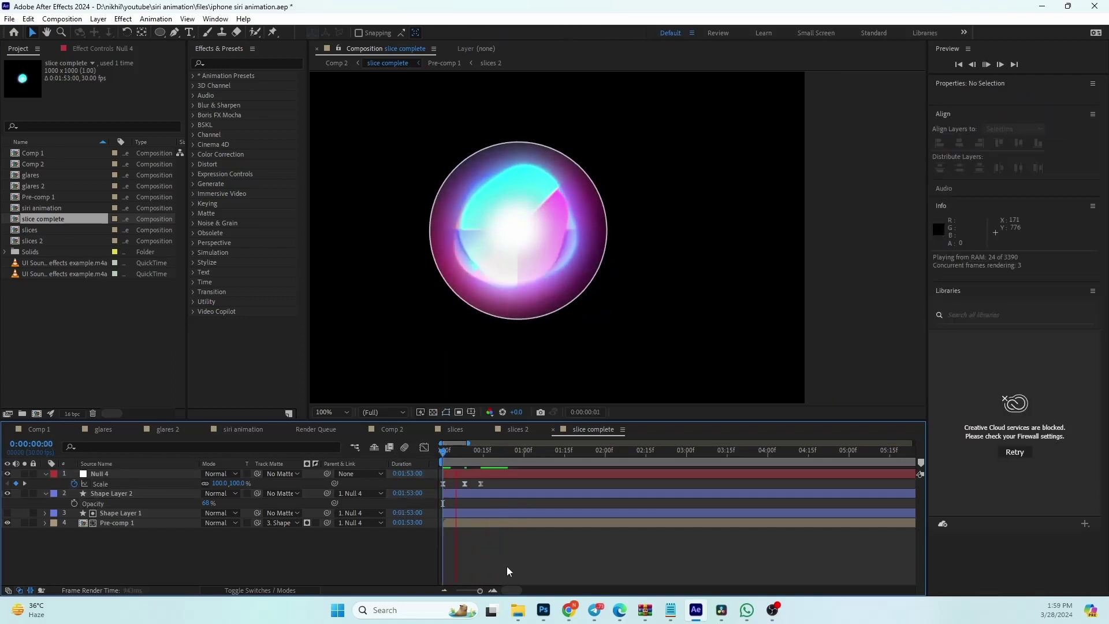
Place the current time on the null's last scale keyframe at 0:00:00:14
{"action": "left_click_drag", "start_coordinate": [510, 452], "coordinate": [564, 463]}
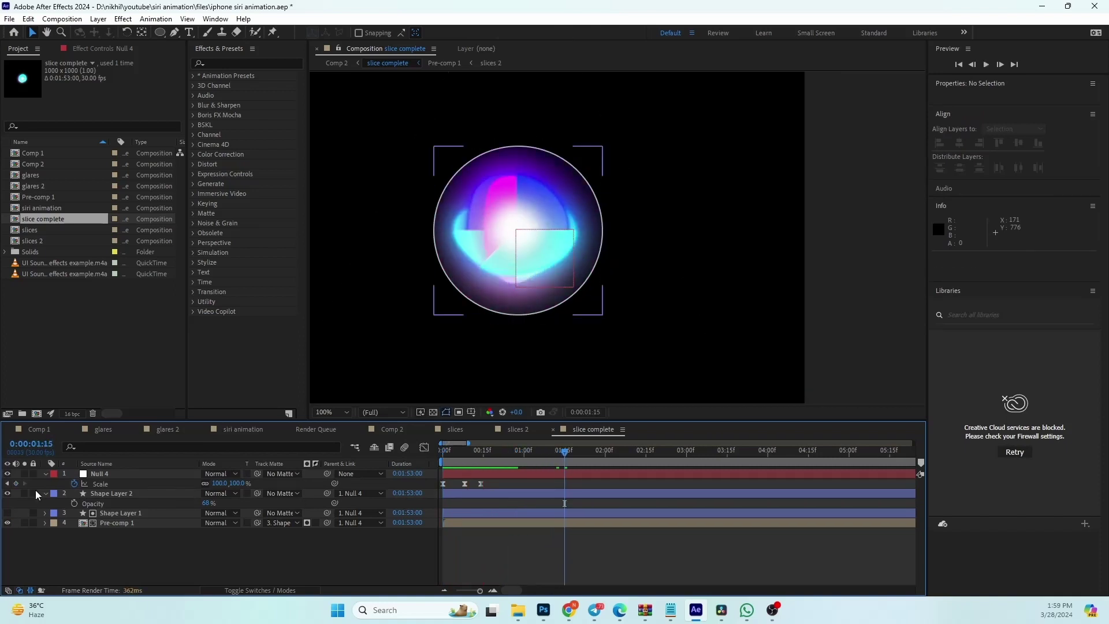
{"action": "left_click", "coordinate": [8, 484]}
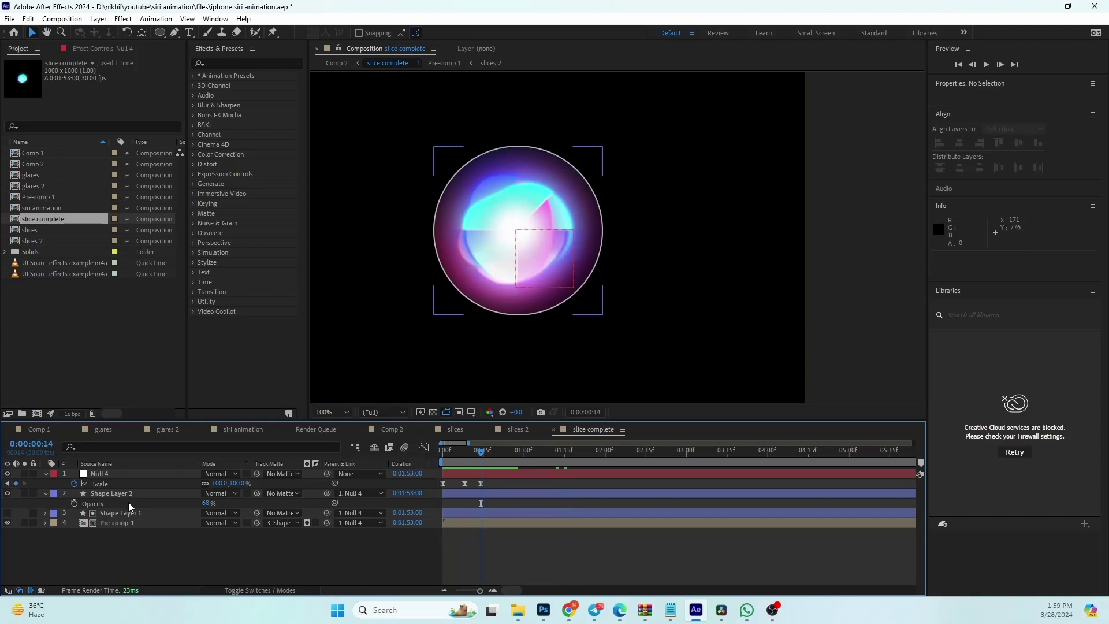